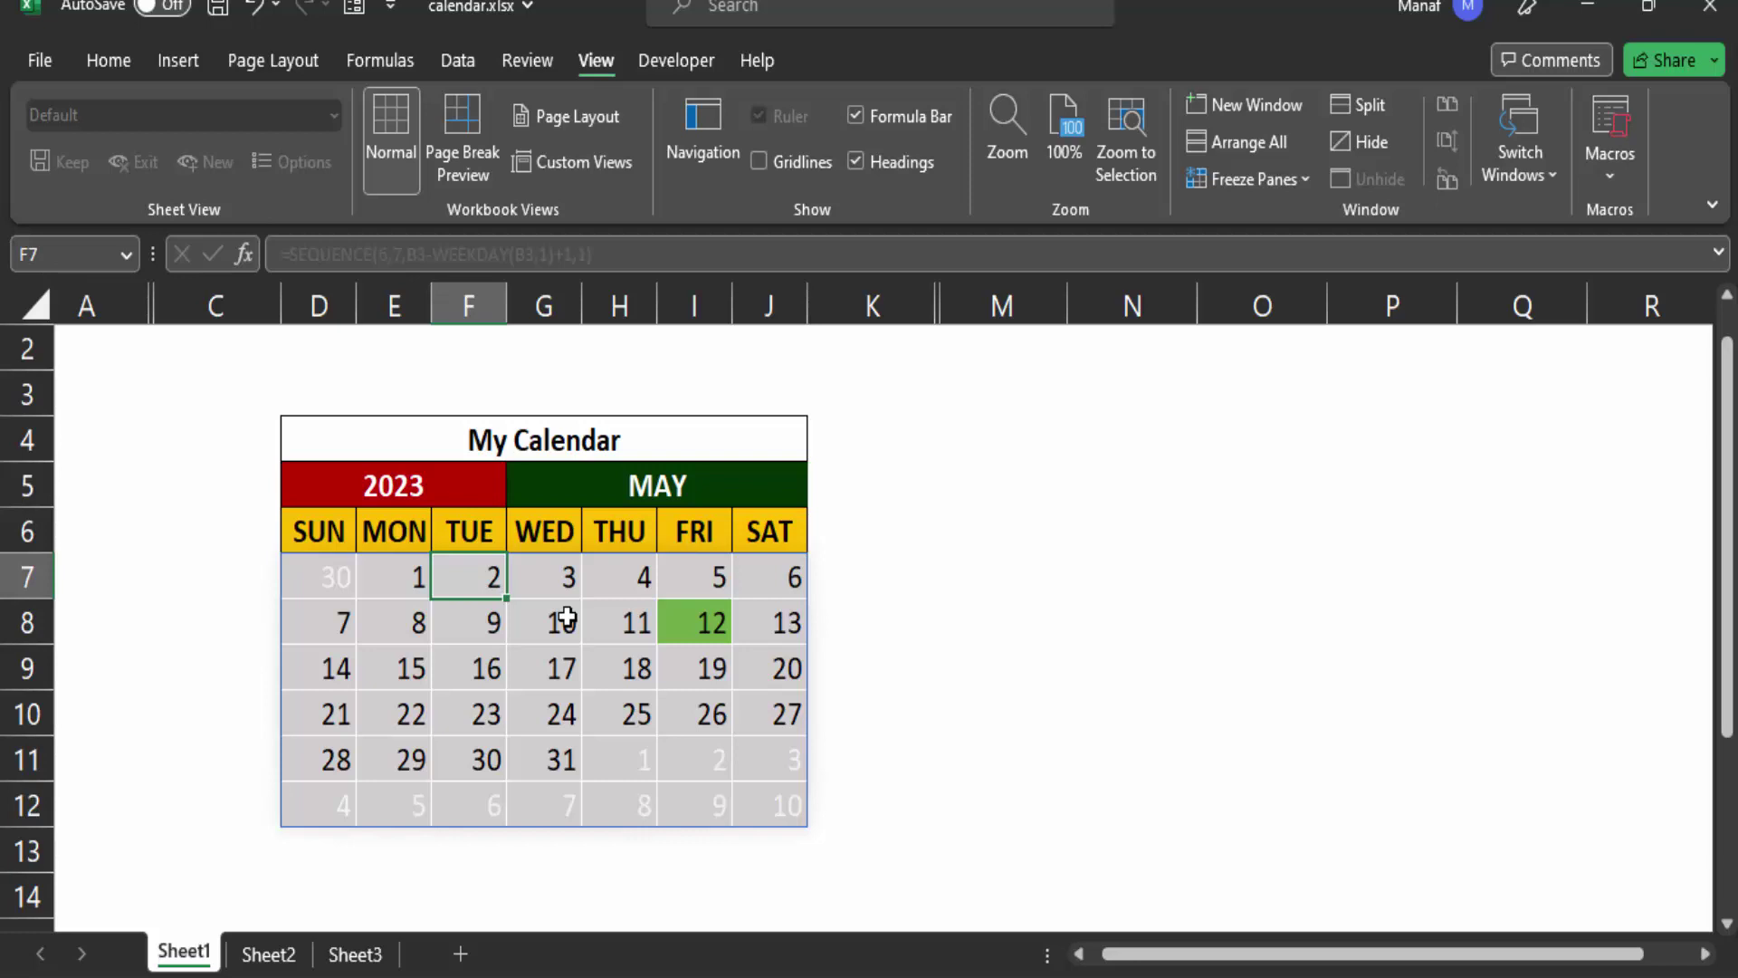
# - Switch the calendar's month dropdown to FEBRUARY
pyautogui.click(722, 489)
pyautogui.click(819, 492)
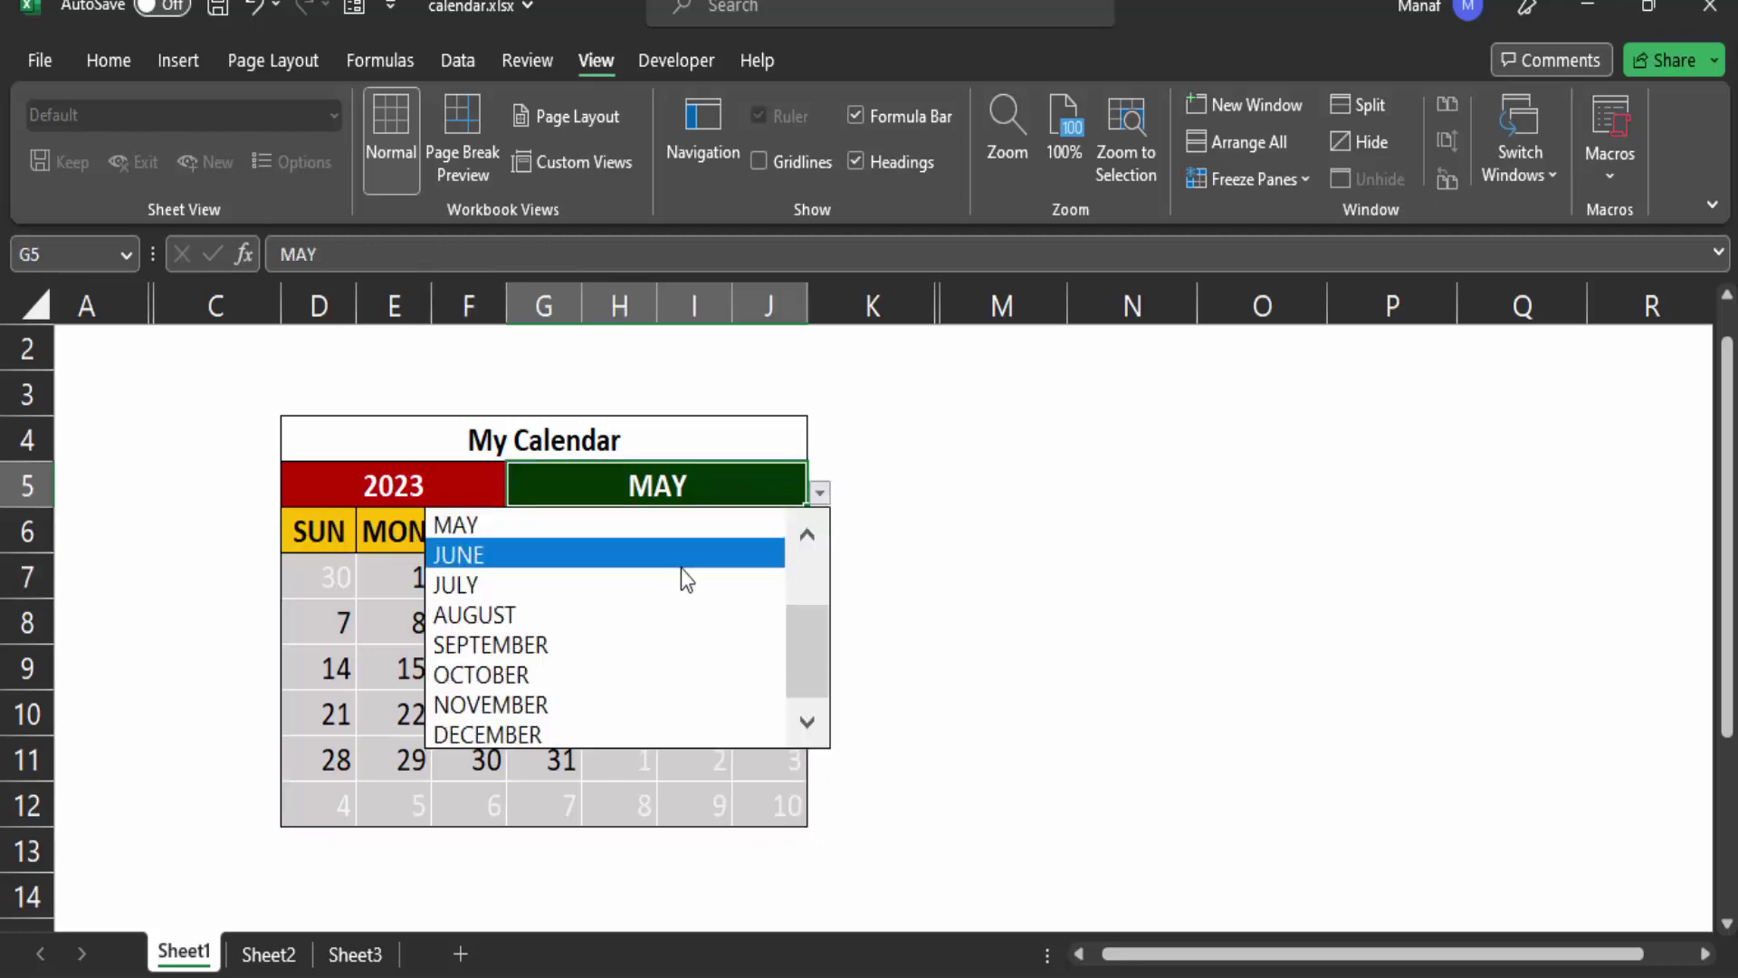
pyautogui.scroll(2, 797, 552)
pyautogui.click(634, 555)
# - Change the year cell to 2022, then to 2002
pyautogui.click(453, 497)
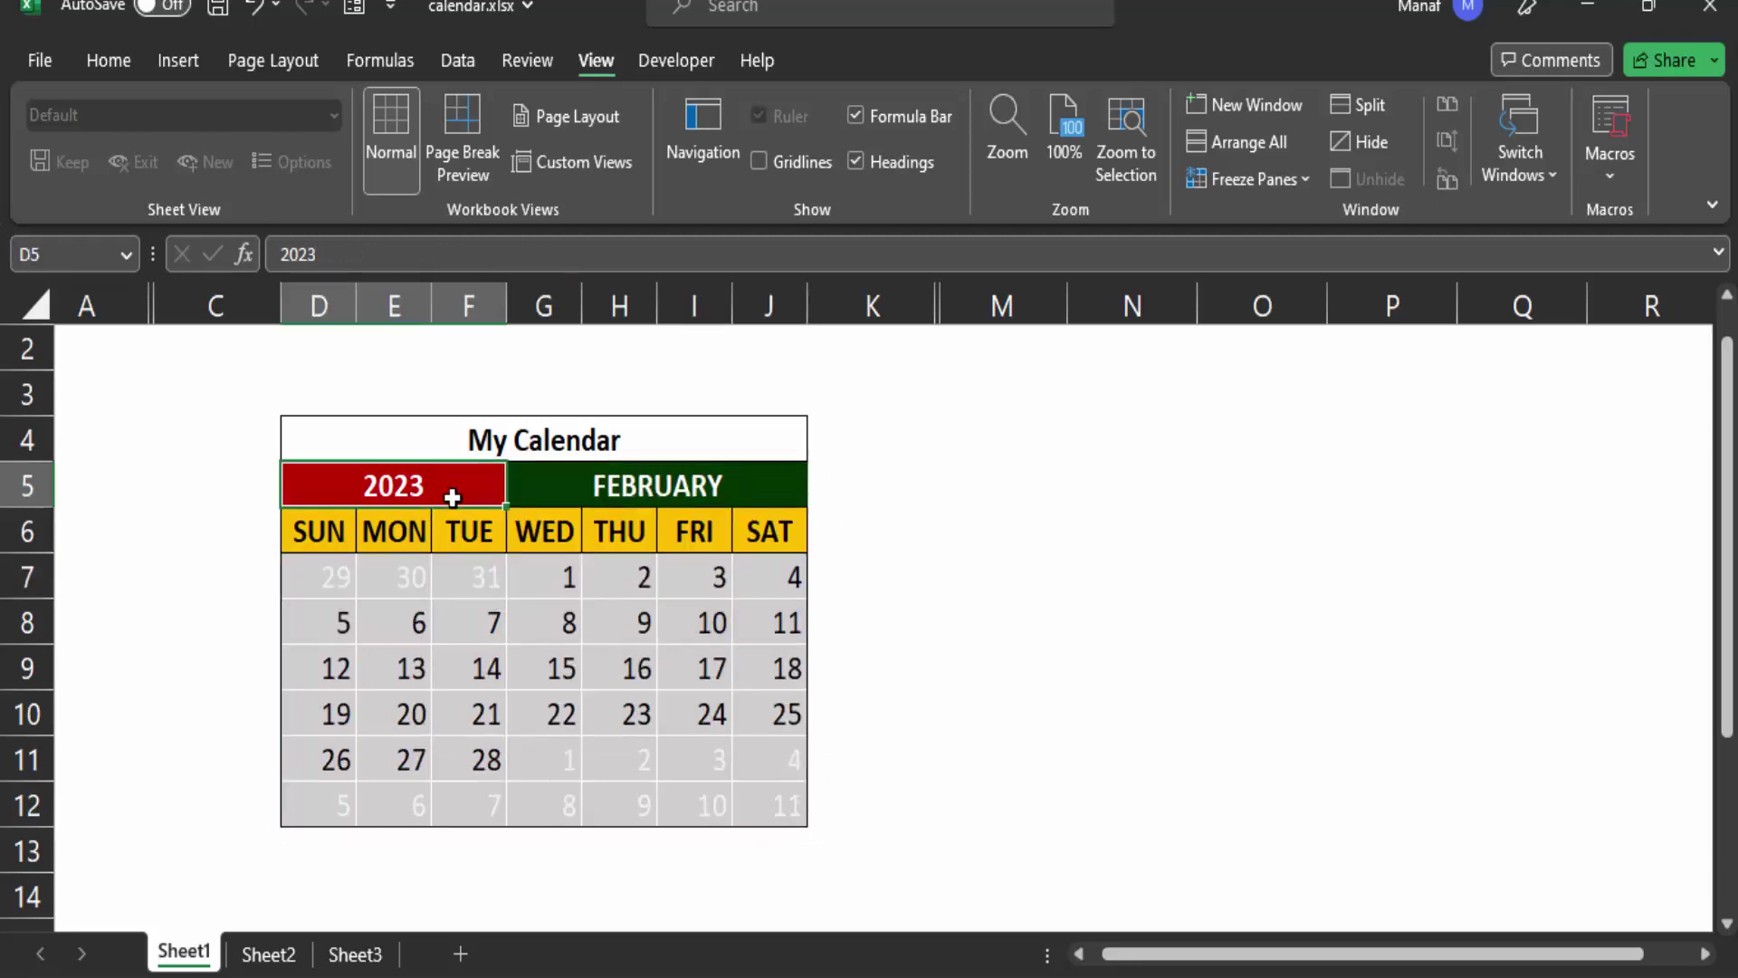
pyautogui.write('2')
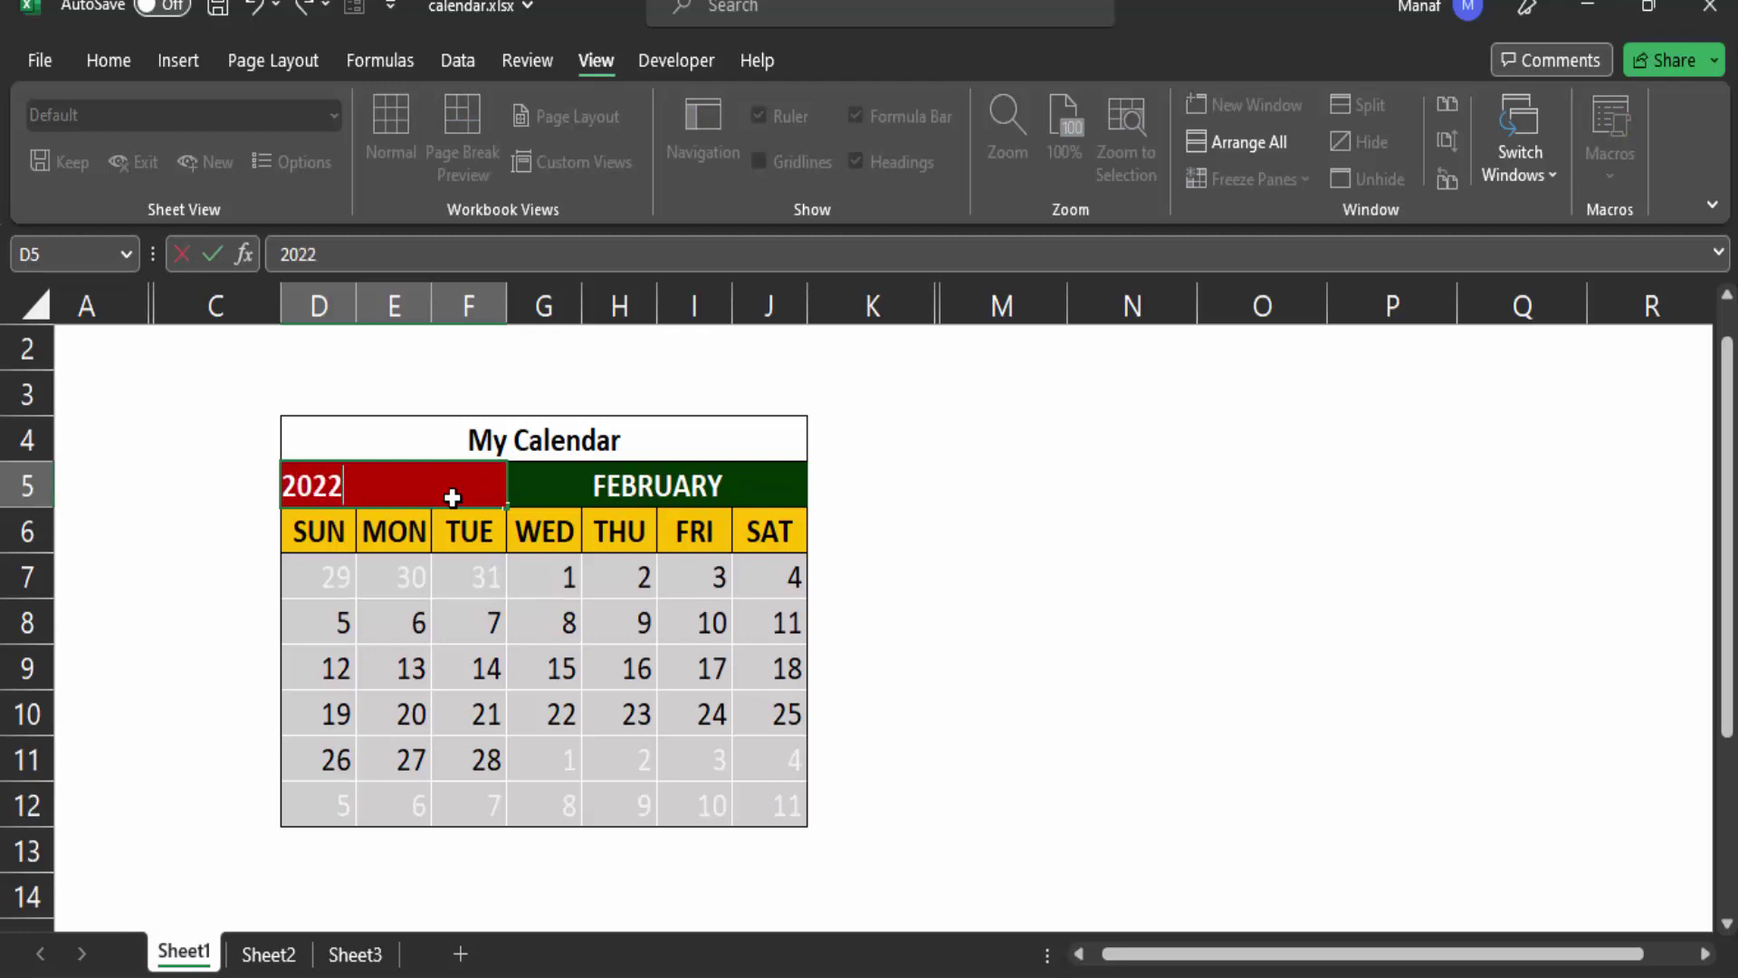
pyautogui.press('Return')
pyautogui.write('2')
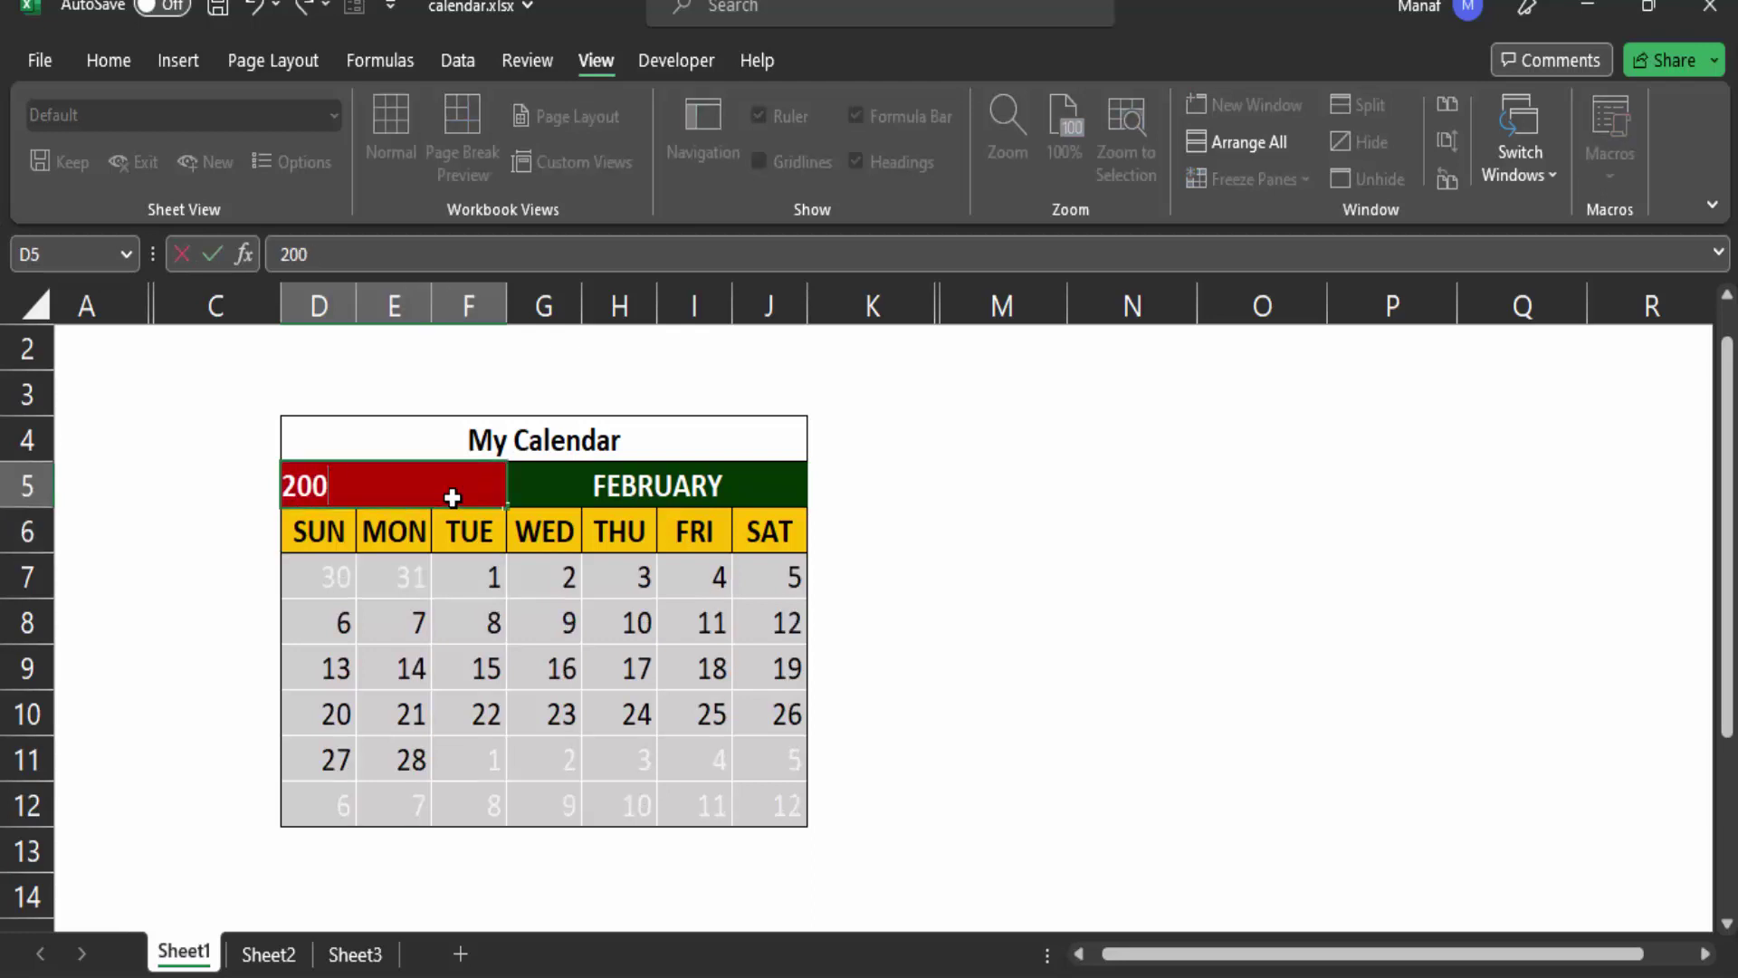
pyautogui.press('Return')
# - Switch the month to AUGUST and select a date in the grid
pyautogui.click(601, 489)
pyautogui.click(819, 492)
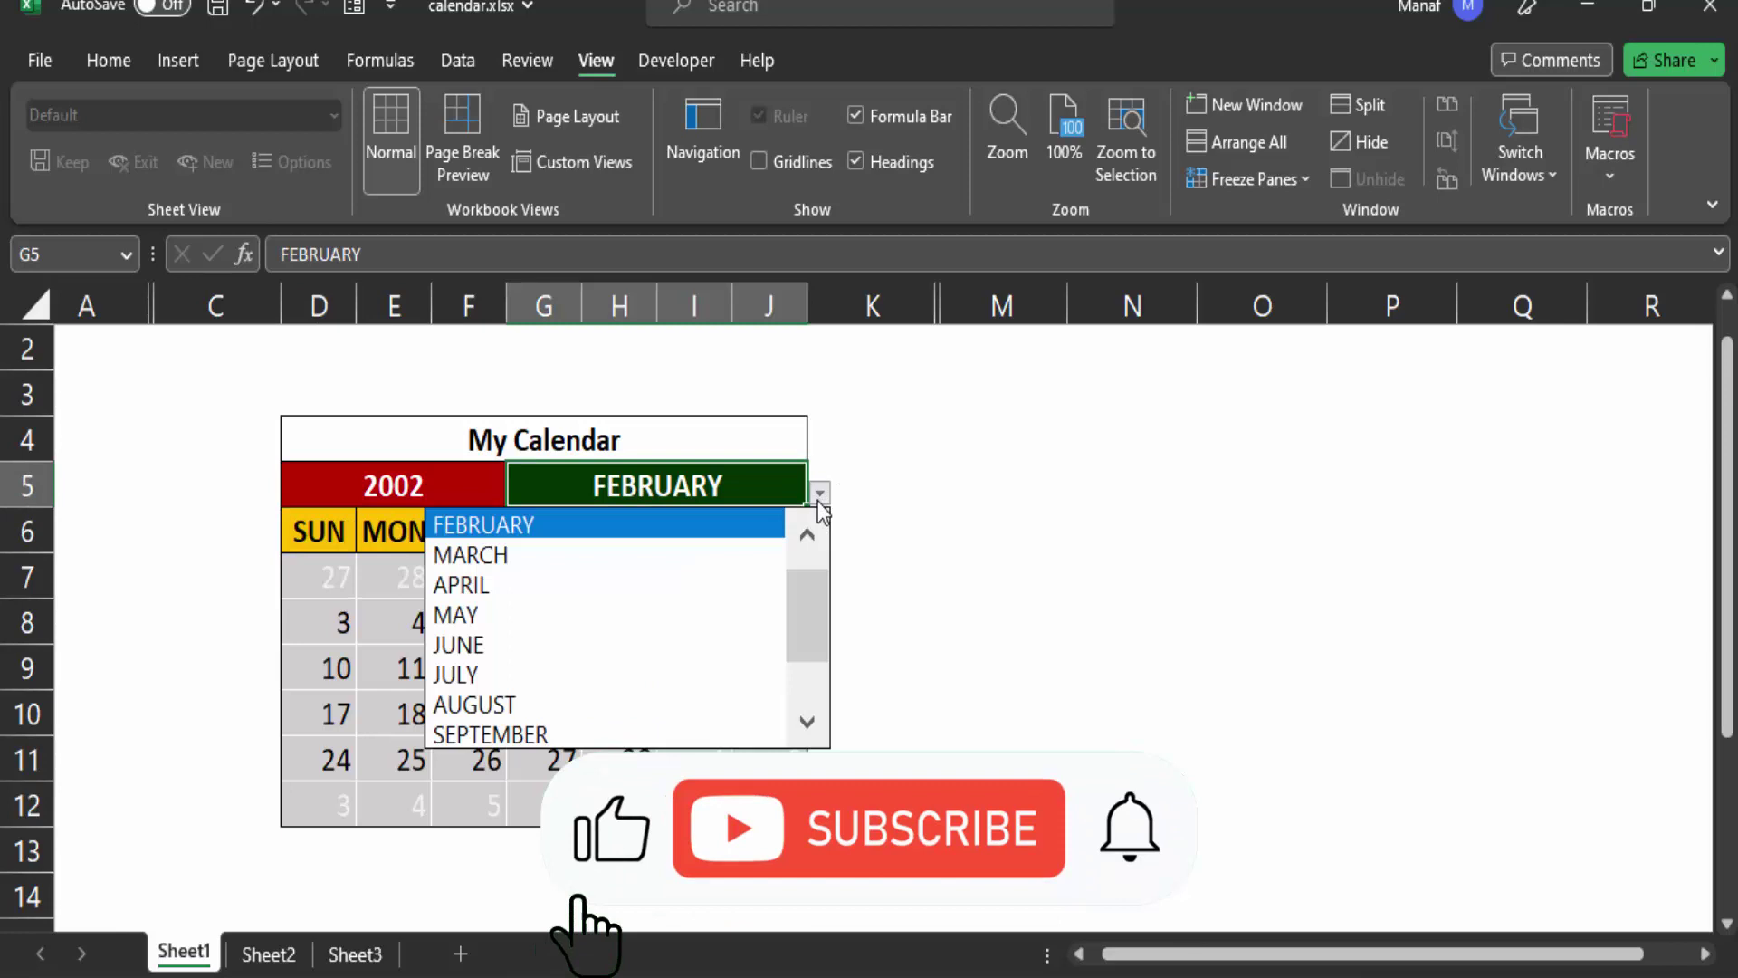
pyautogui.click(692, 705)
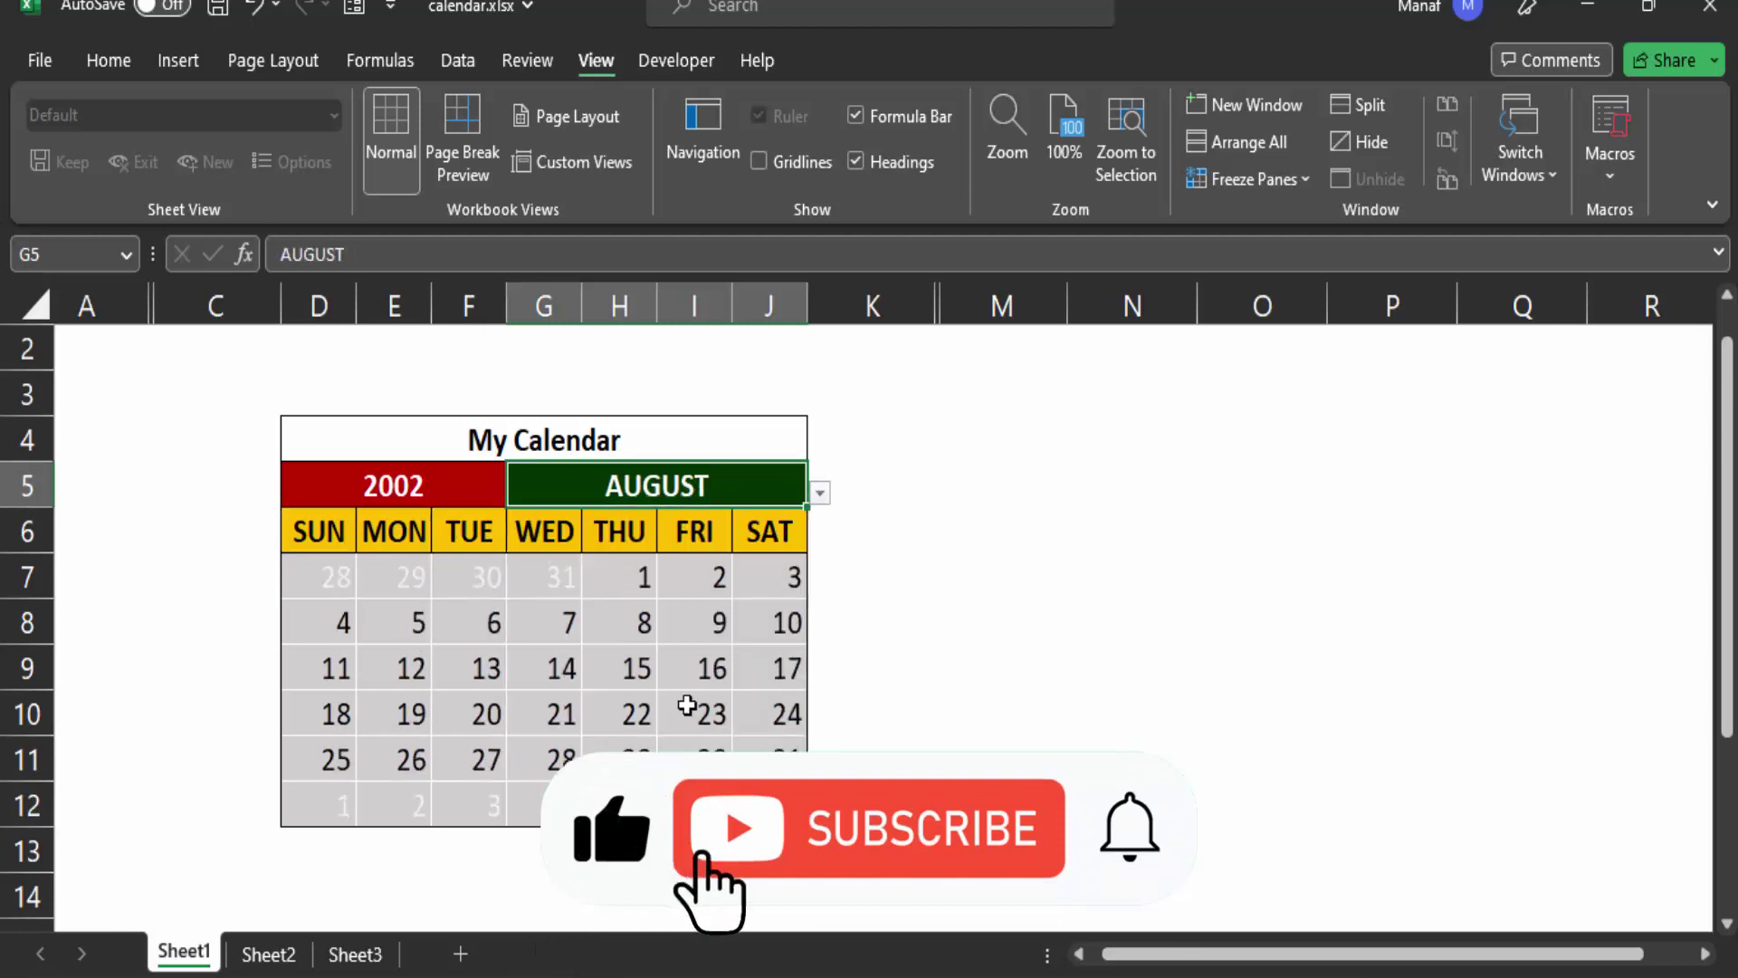
pyautogui.click(637, 714)
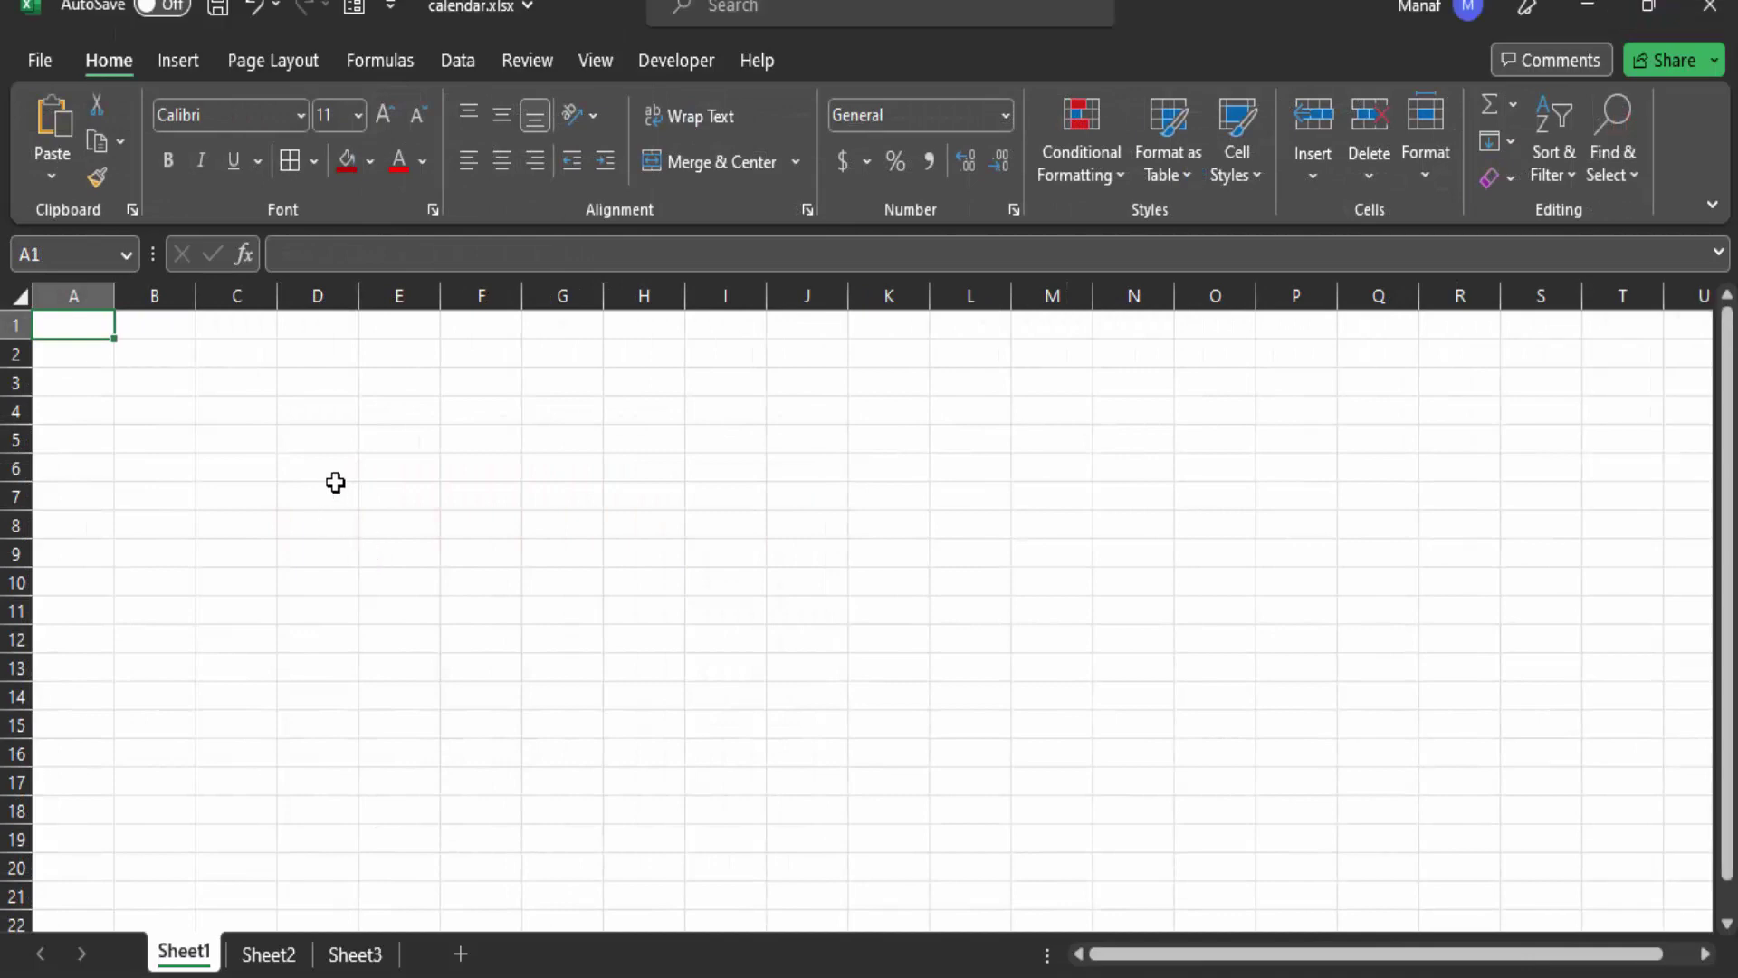
# - Enter SUN in D6 and AutoFill the weekday names through SAT in J6
pyautogui.keyDown('ctrl'); pyautogui.scroll(1, 372, 497); pyautogui.keyUp('ctrl')
pyautogui.click(374, 498)
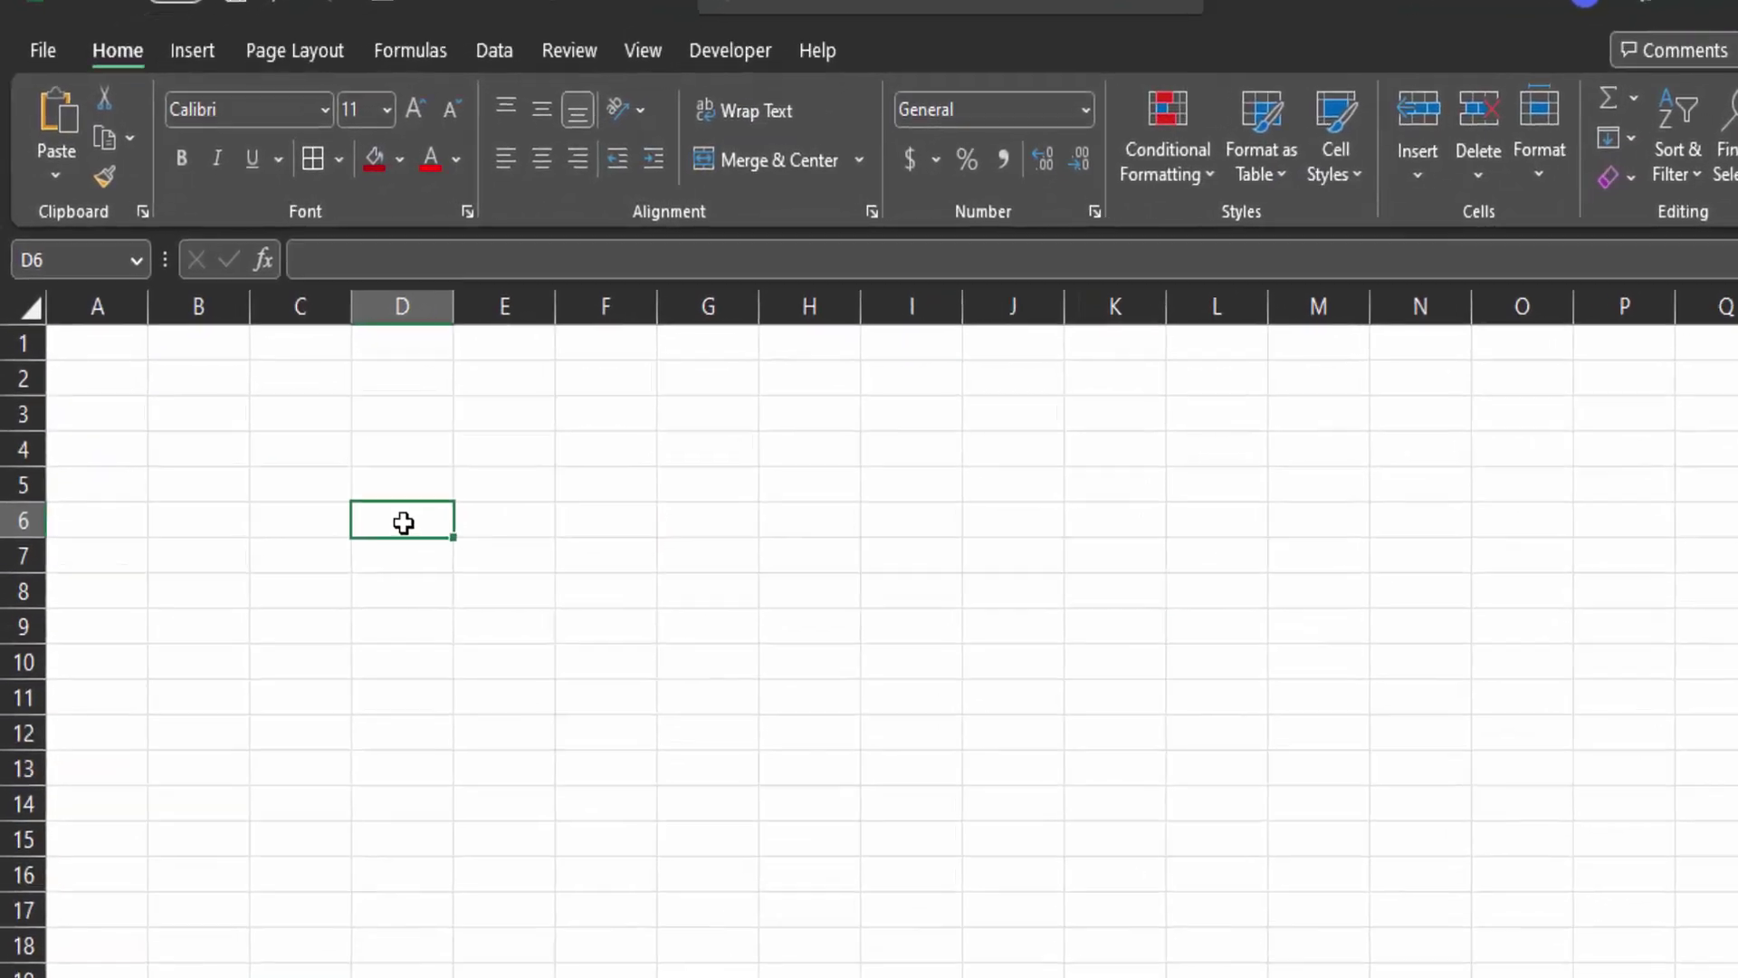
pyautogui.write('SUN')
pyautogui.press('Tab')
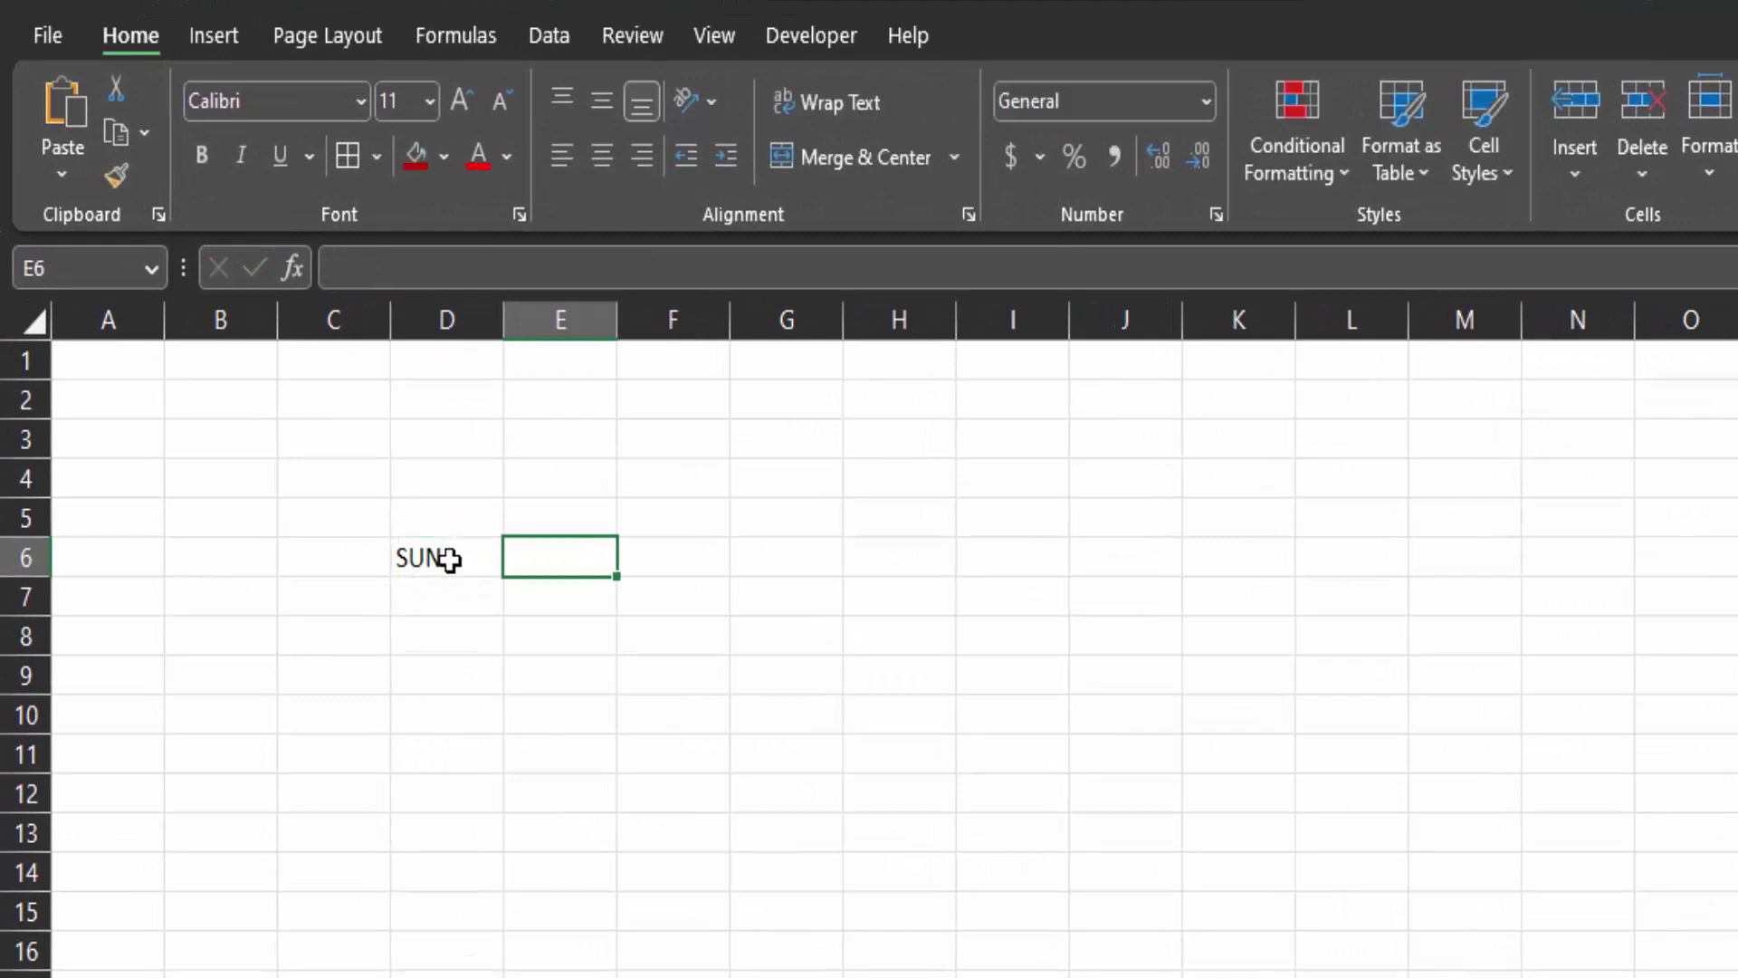
pyautogui.click(470, 567)
pyautogui.moveTo(500, 573); pyautogui.dragTo(1137, 559)
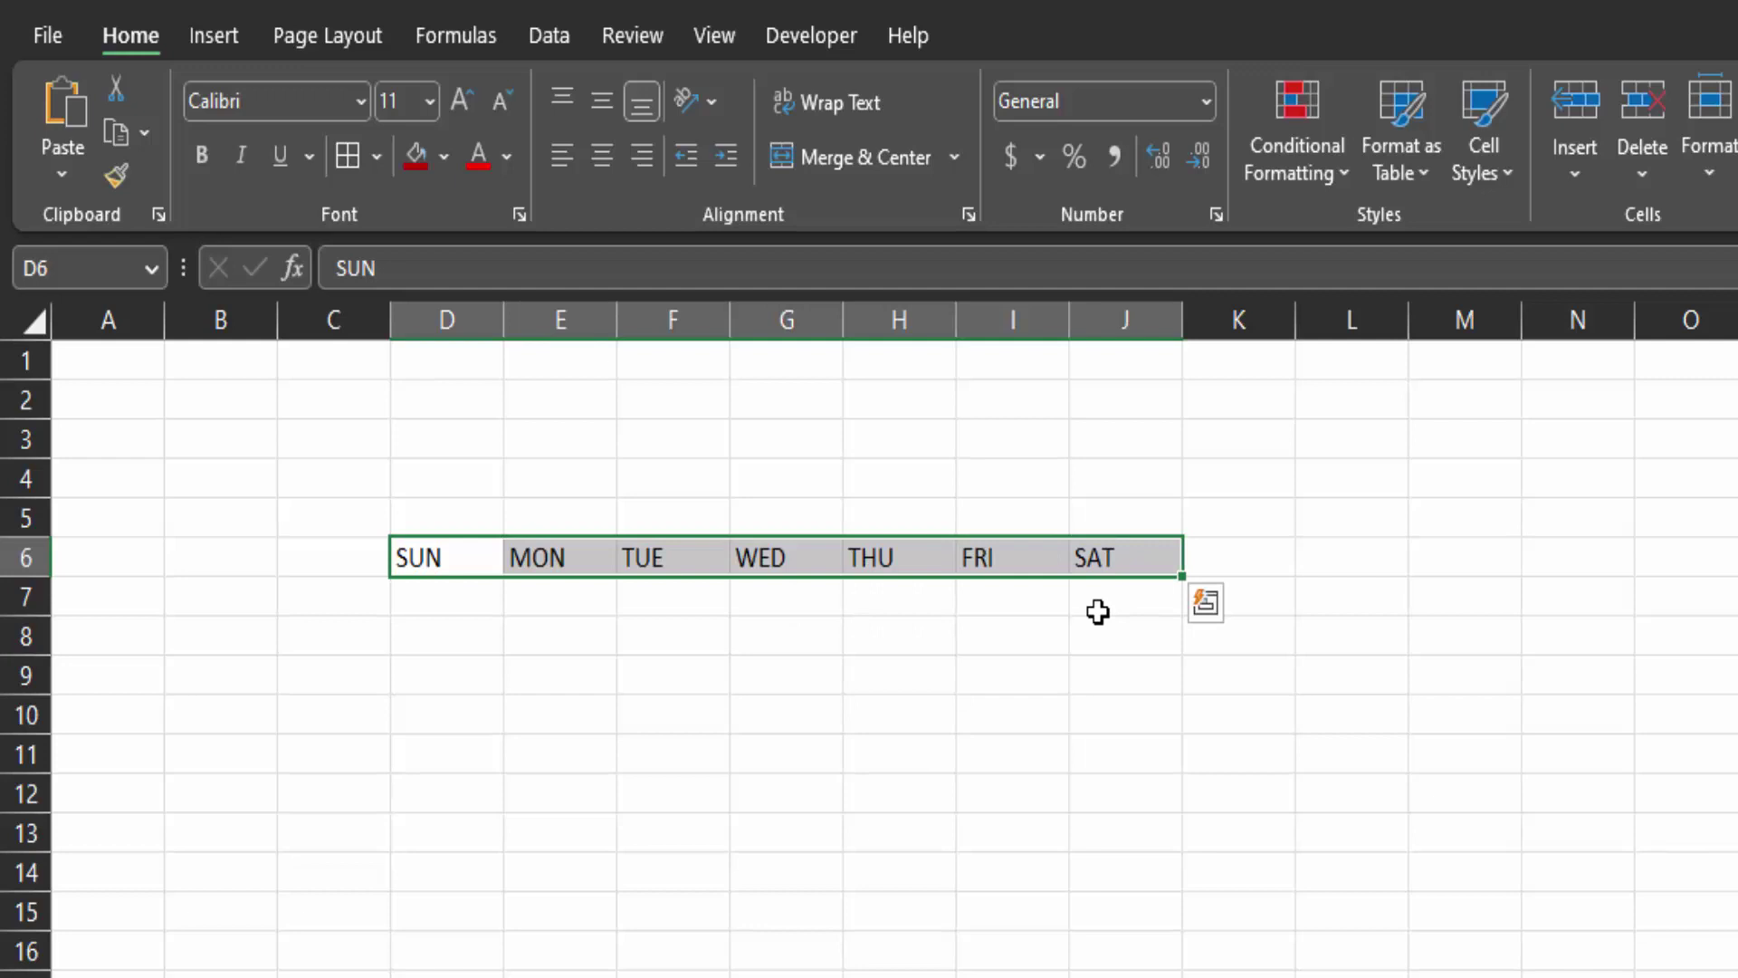
# - Make the D6:J6 day names centred and bold, with a gold fill and all borders
pyautogui.click(602, 156)
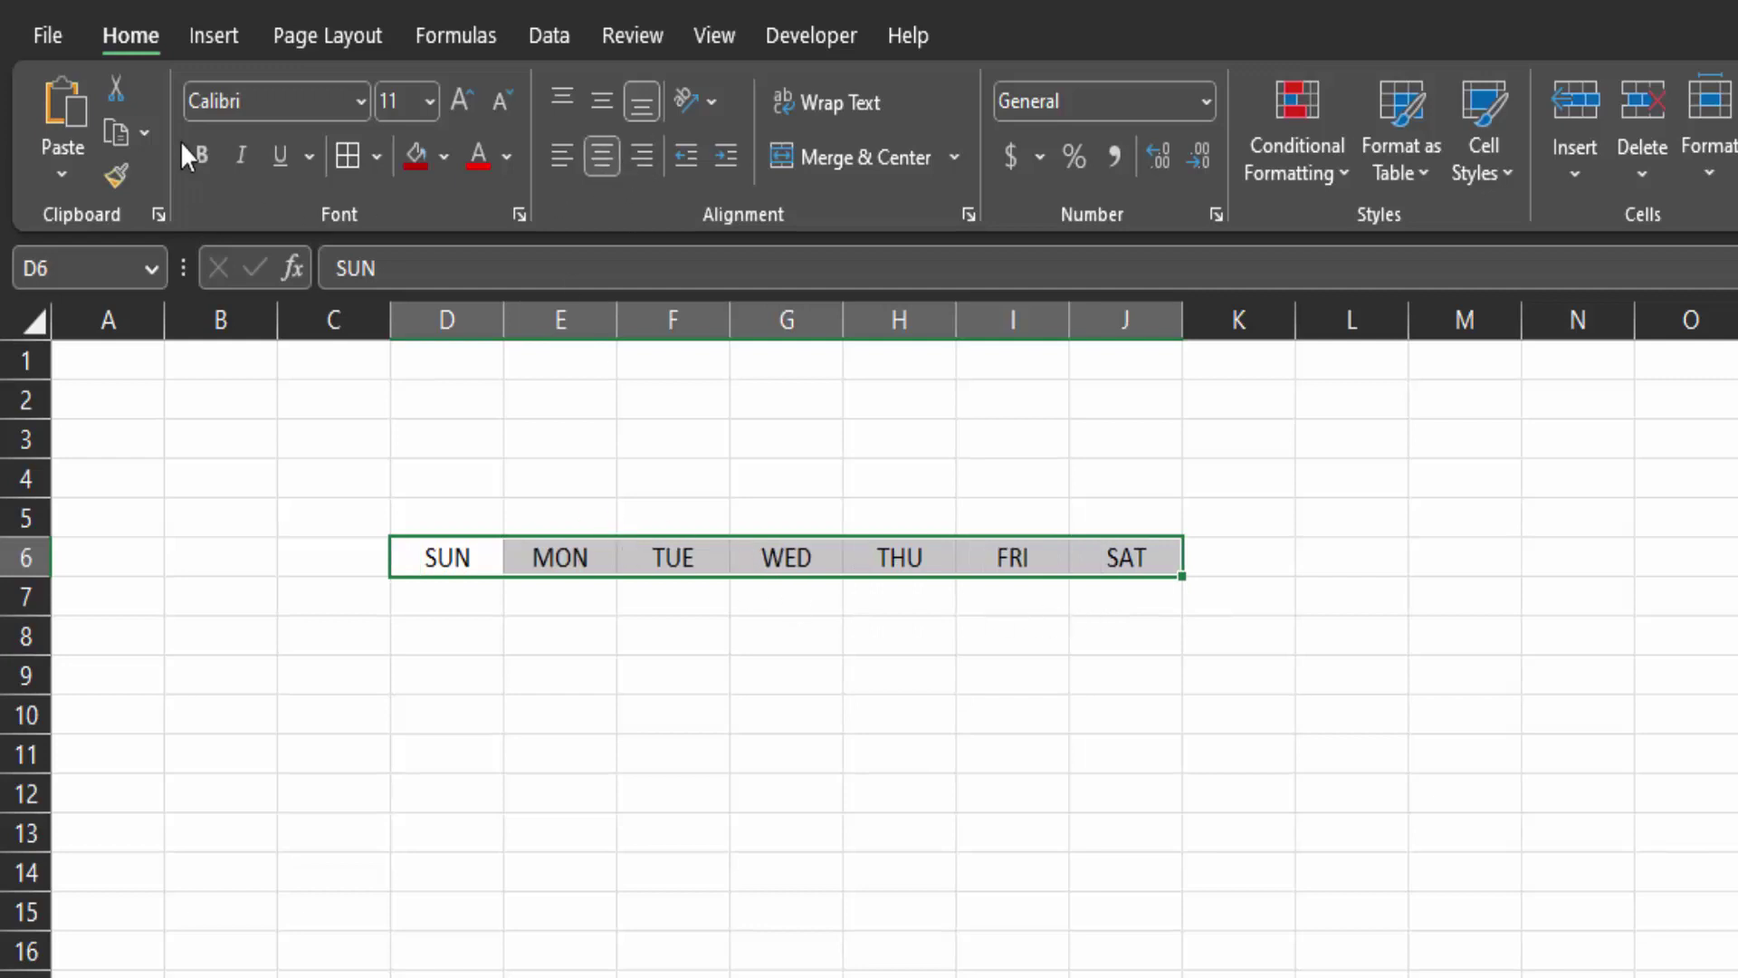
pyautogui.click(202, 155)
pyautogui.click(445, 160)
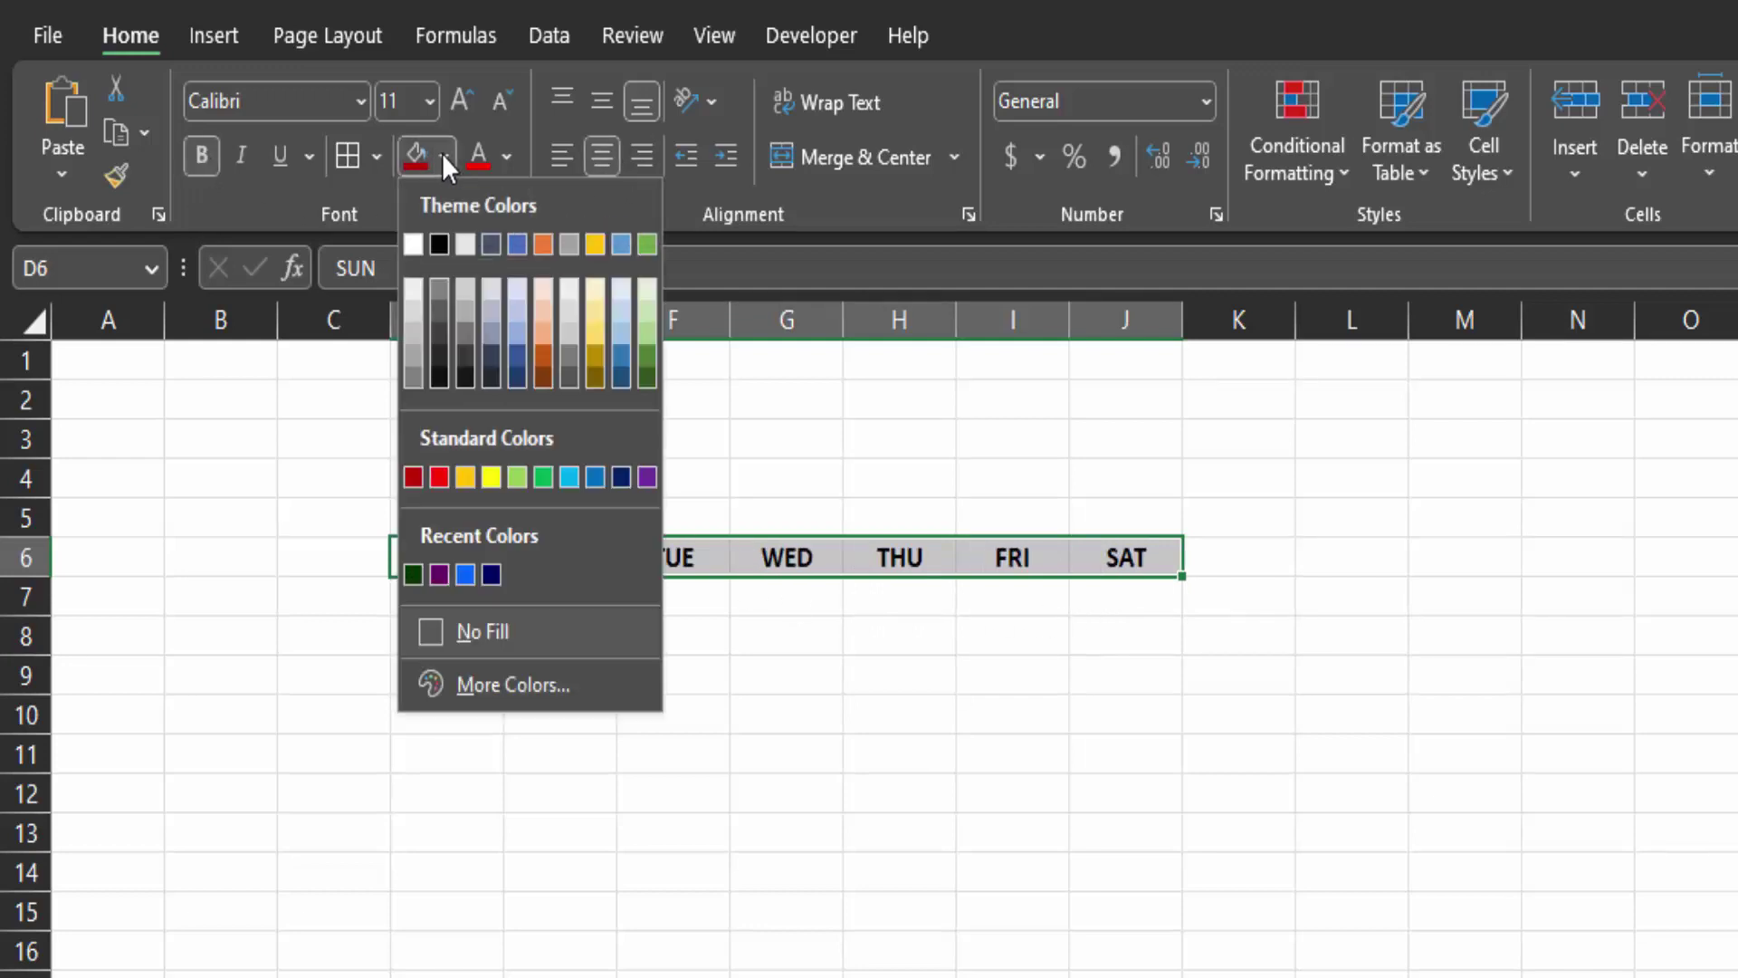
pyautogui.click(465, 477)
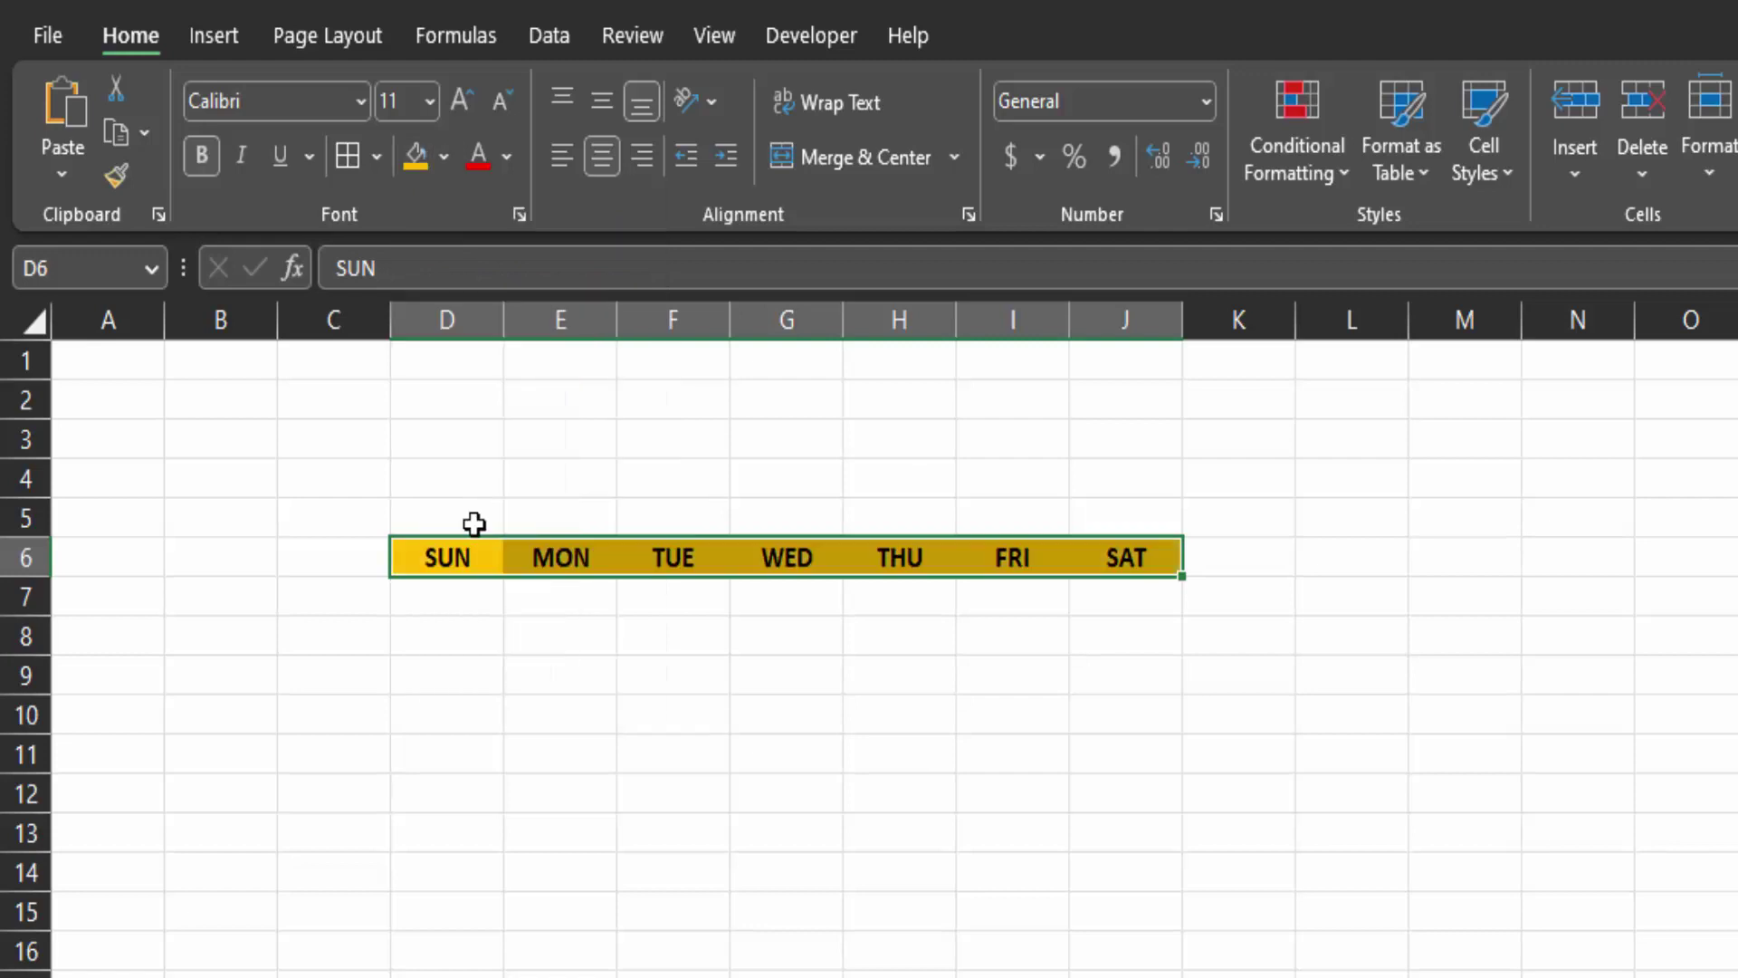
pyautogui.click(377, 154)
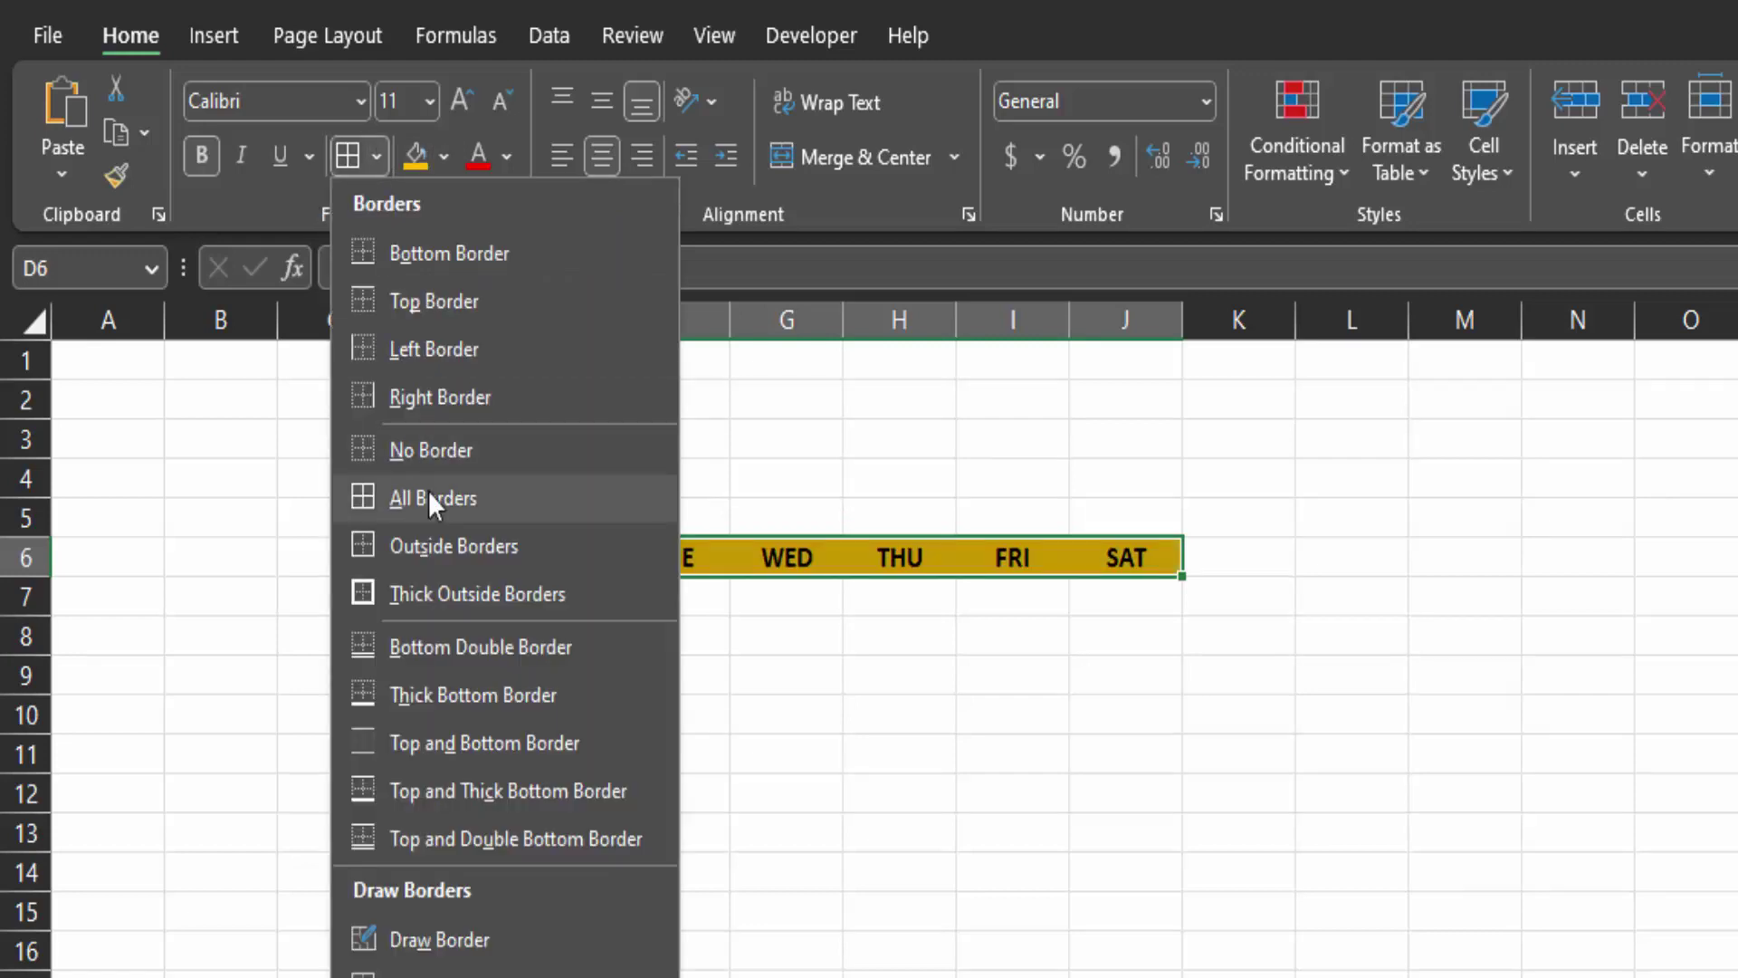
pyautogui.click(427, 491)
pyautogui.click(483, 514)
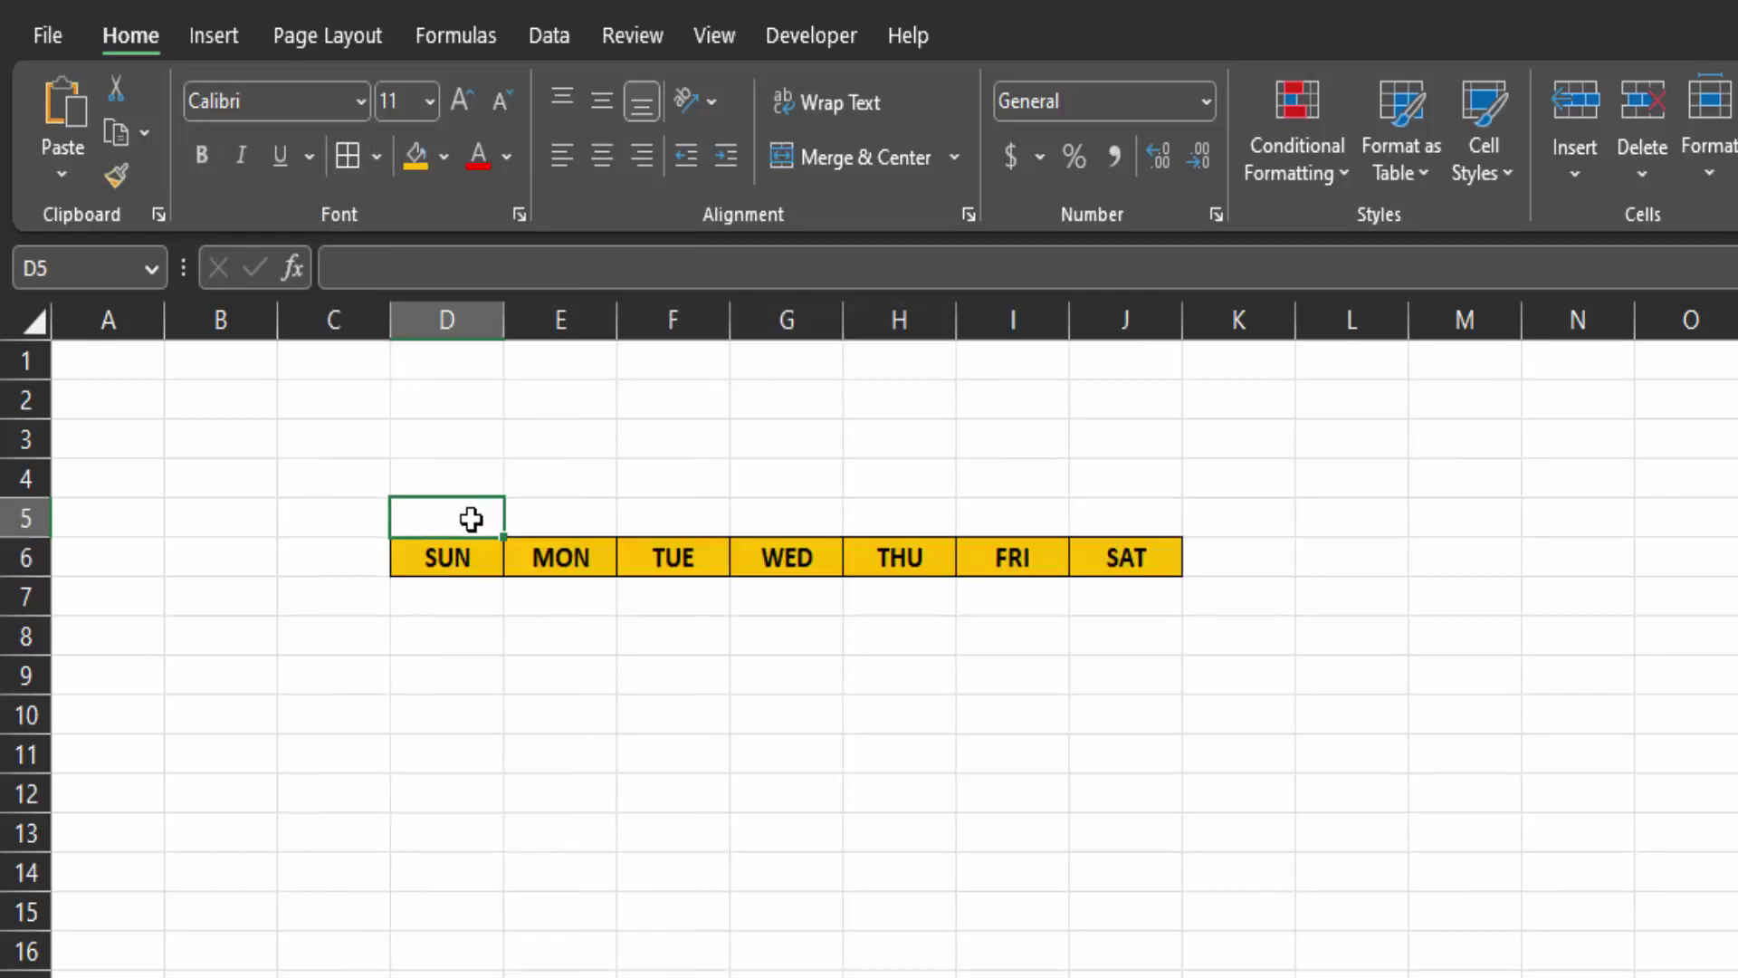
# - Merge D5:F5, give it all borders, and enter YEAR
pyautogui.moveTo(477, 519); pyautogui.dragTo(675, 525)
pyautogui.click(838, 151)
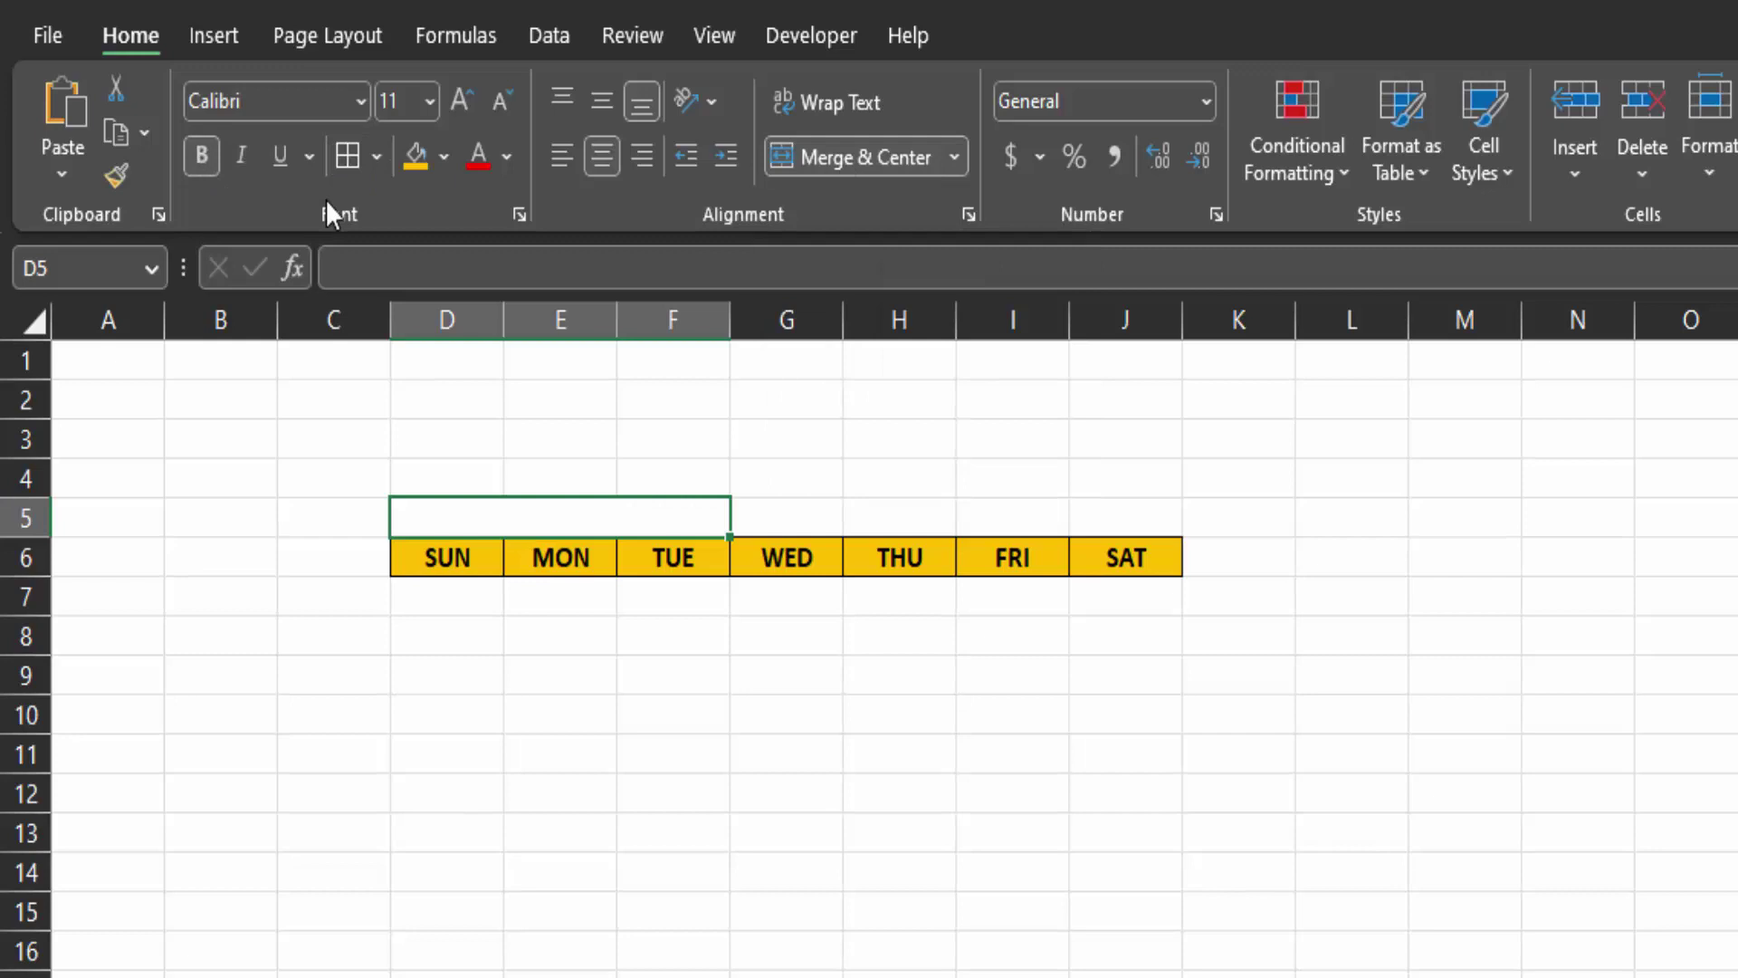
pyautogui.click(375, 156)
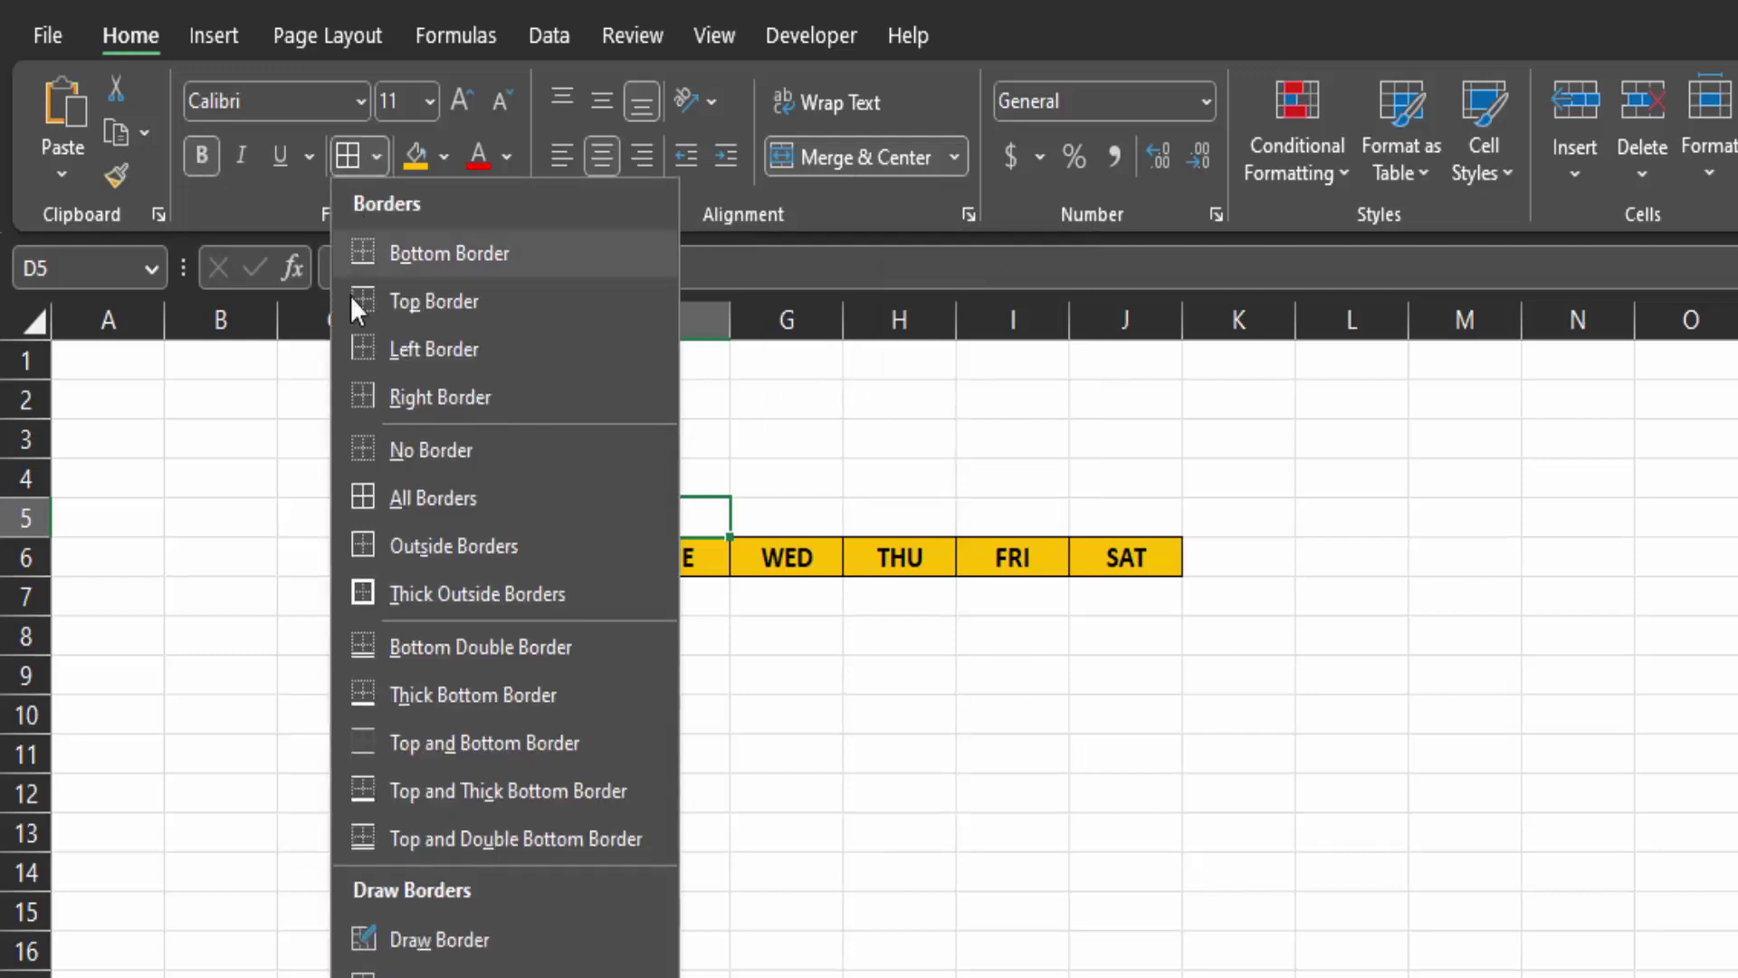
pyautogui.click(440, 503)
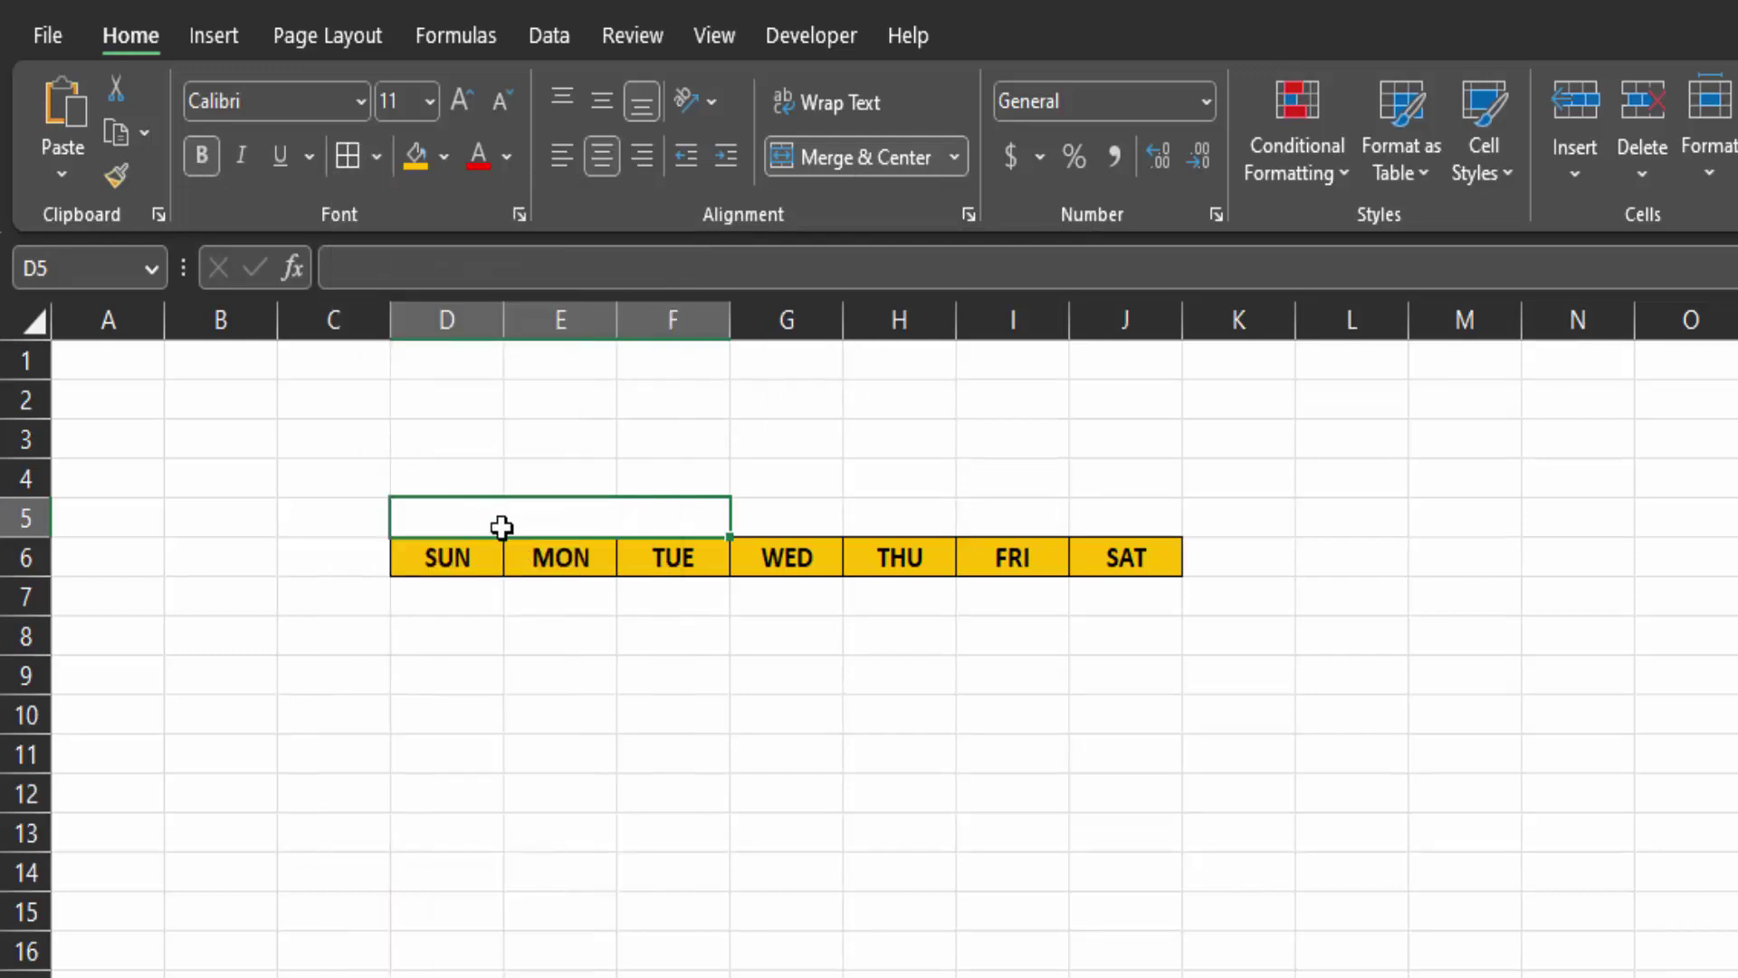
pyautogui.write('YEAR')
pyautogui.hotkey('ctrl', 'Return')
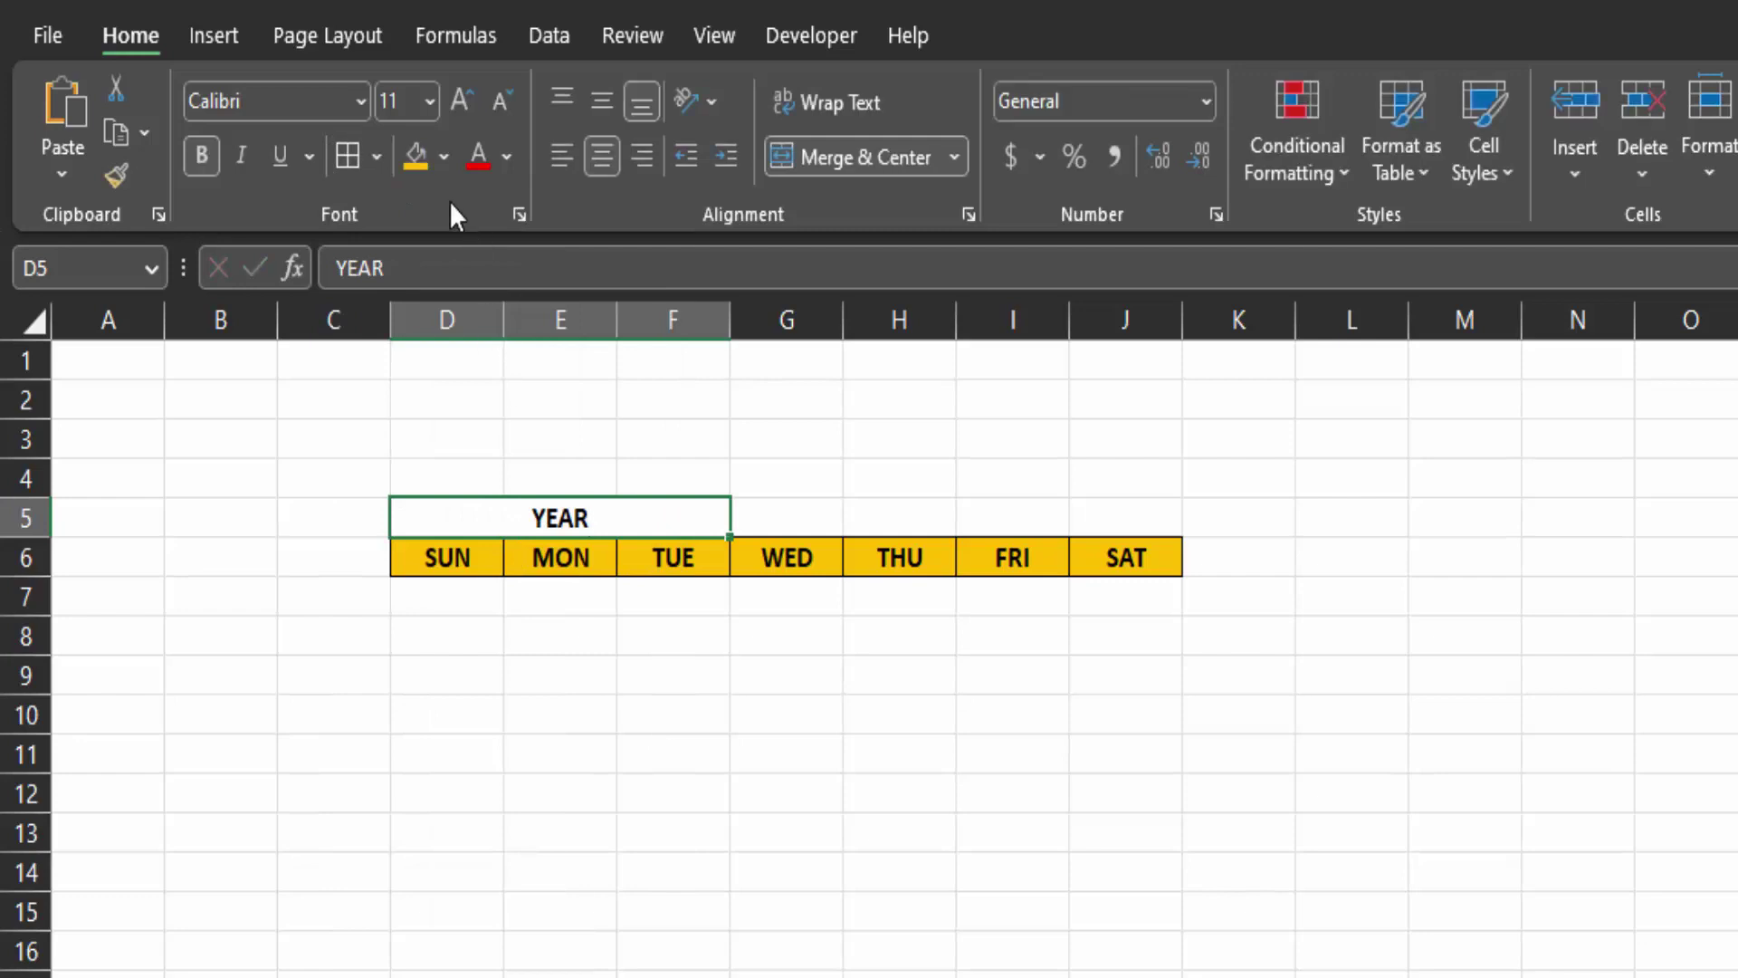
# - Give the YEAR cell a dark red fill and white font
pyautogui.click(443, 155)
pyautogui.click(412, 476)
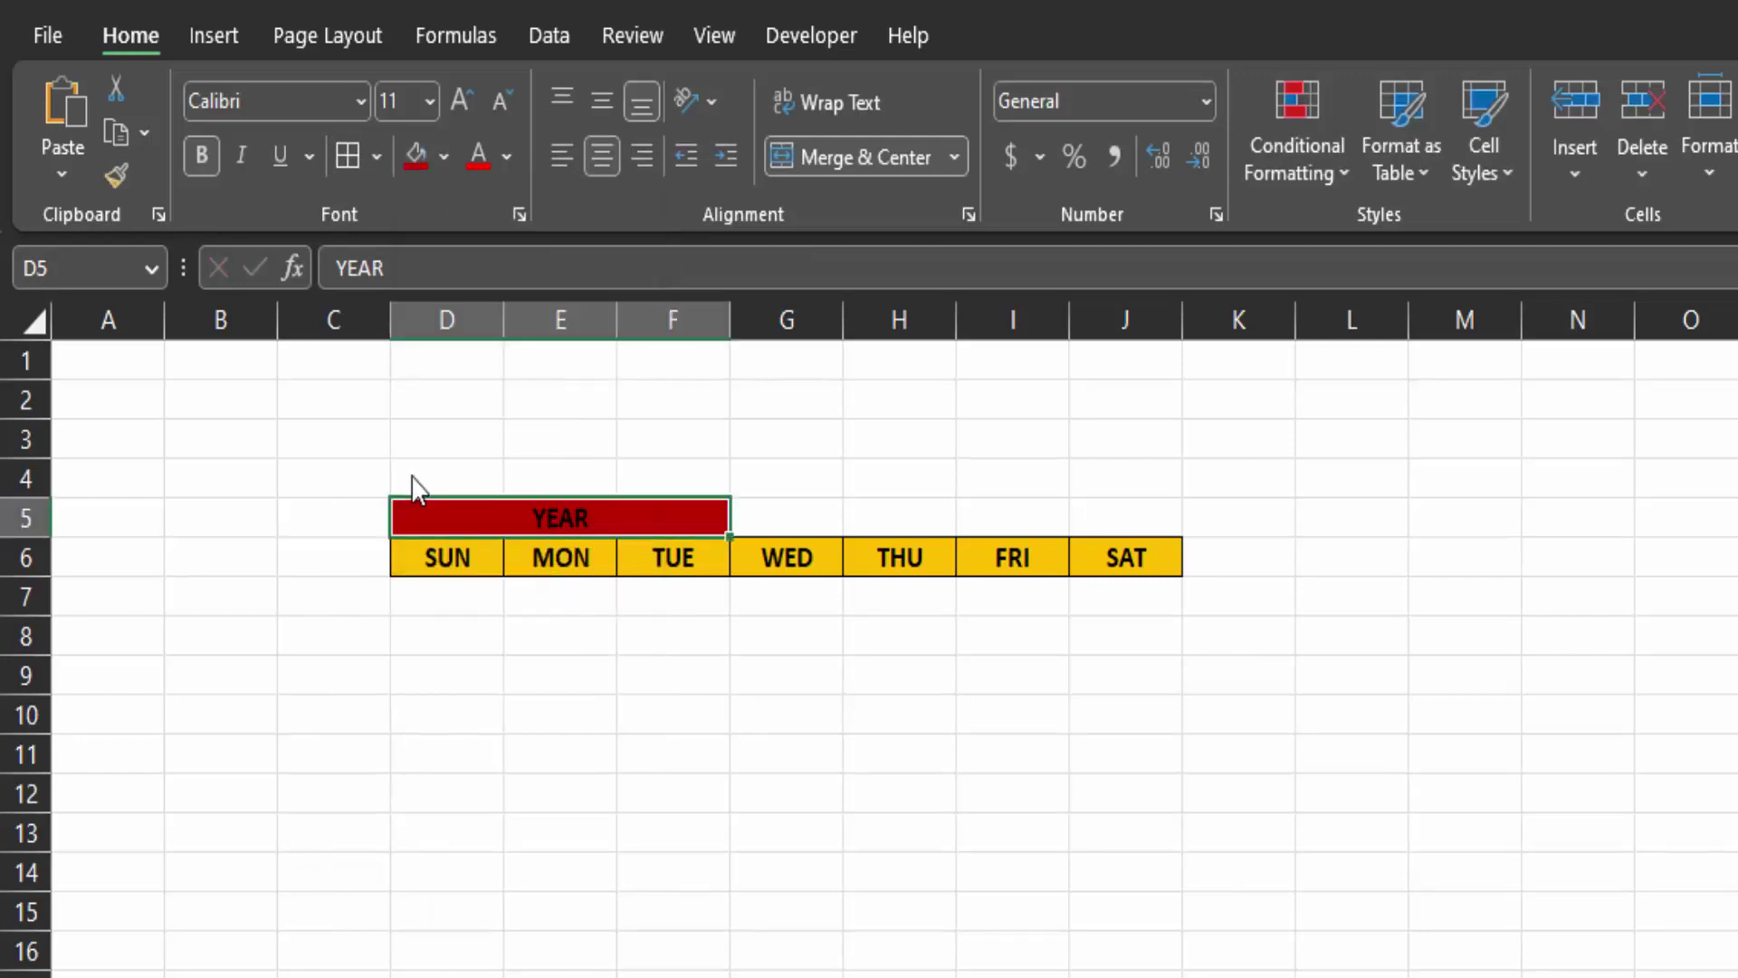
pyautogui.click(506, 158)
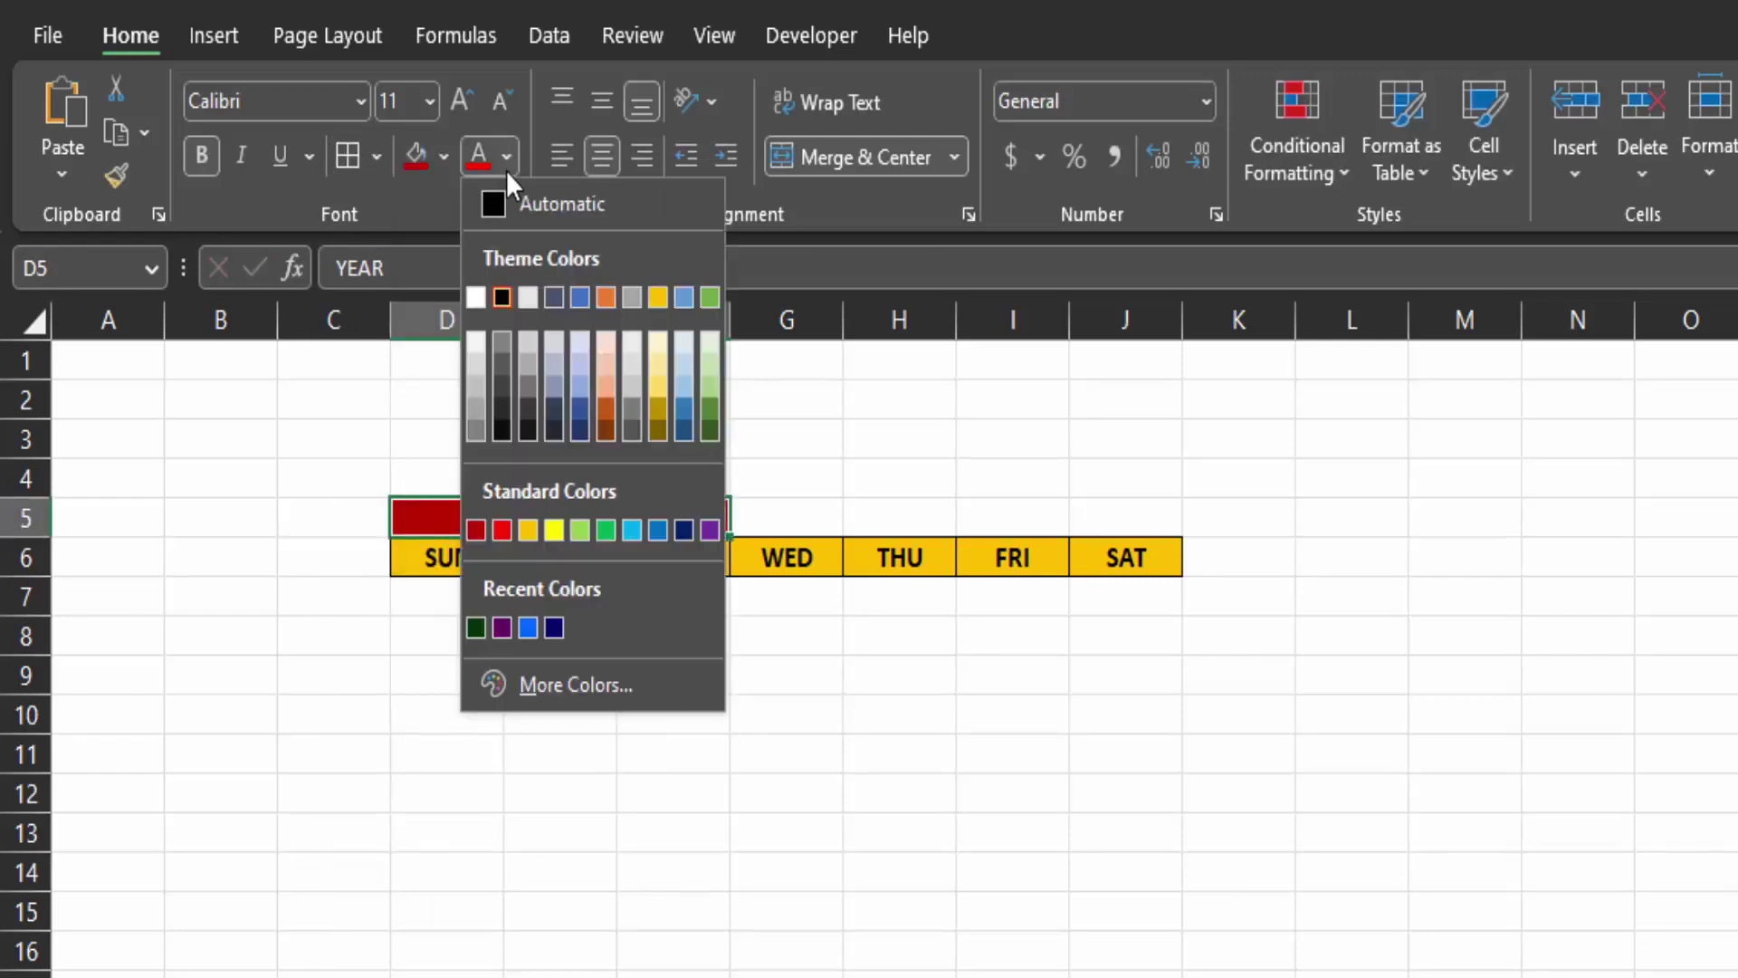
pyautogui.click(475, 297)
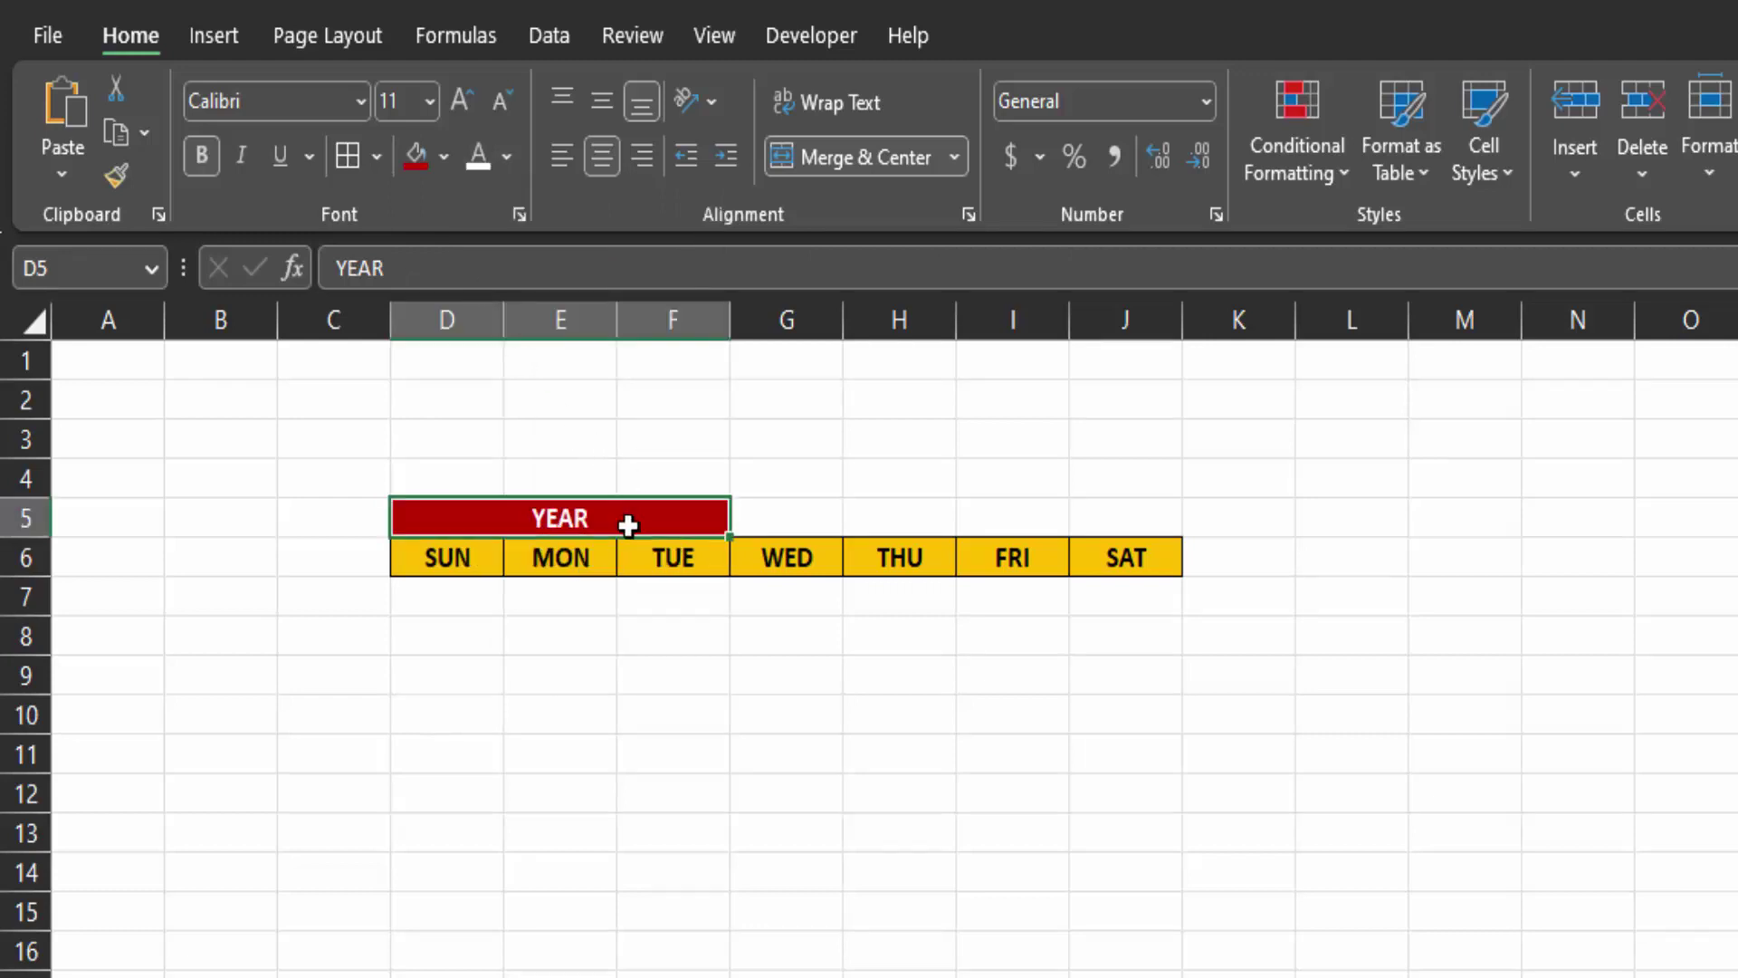
# - Merge G5:J5 into one cell and enter MONTH
pyautogui.click(817, 519)
pyautogui.moveTo(816, 519); pyautogui.dragTo(1149, 523)
pyautogui.click(856, 153)
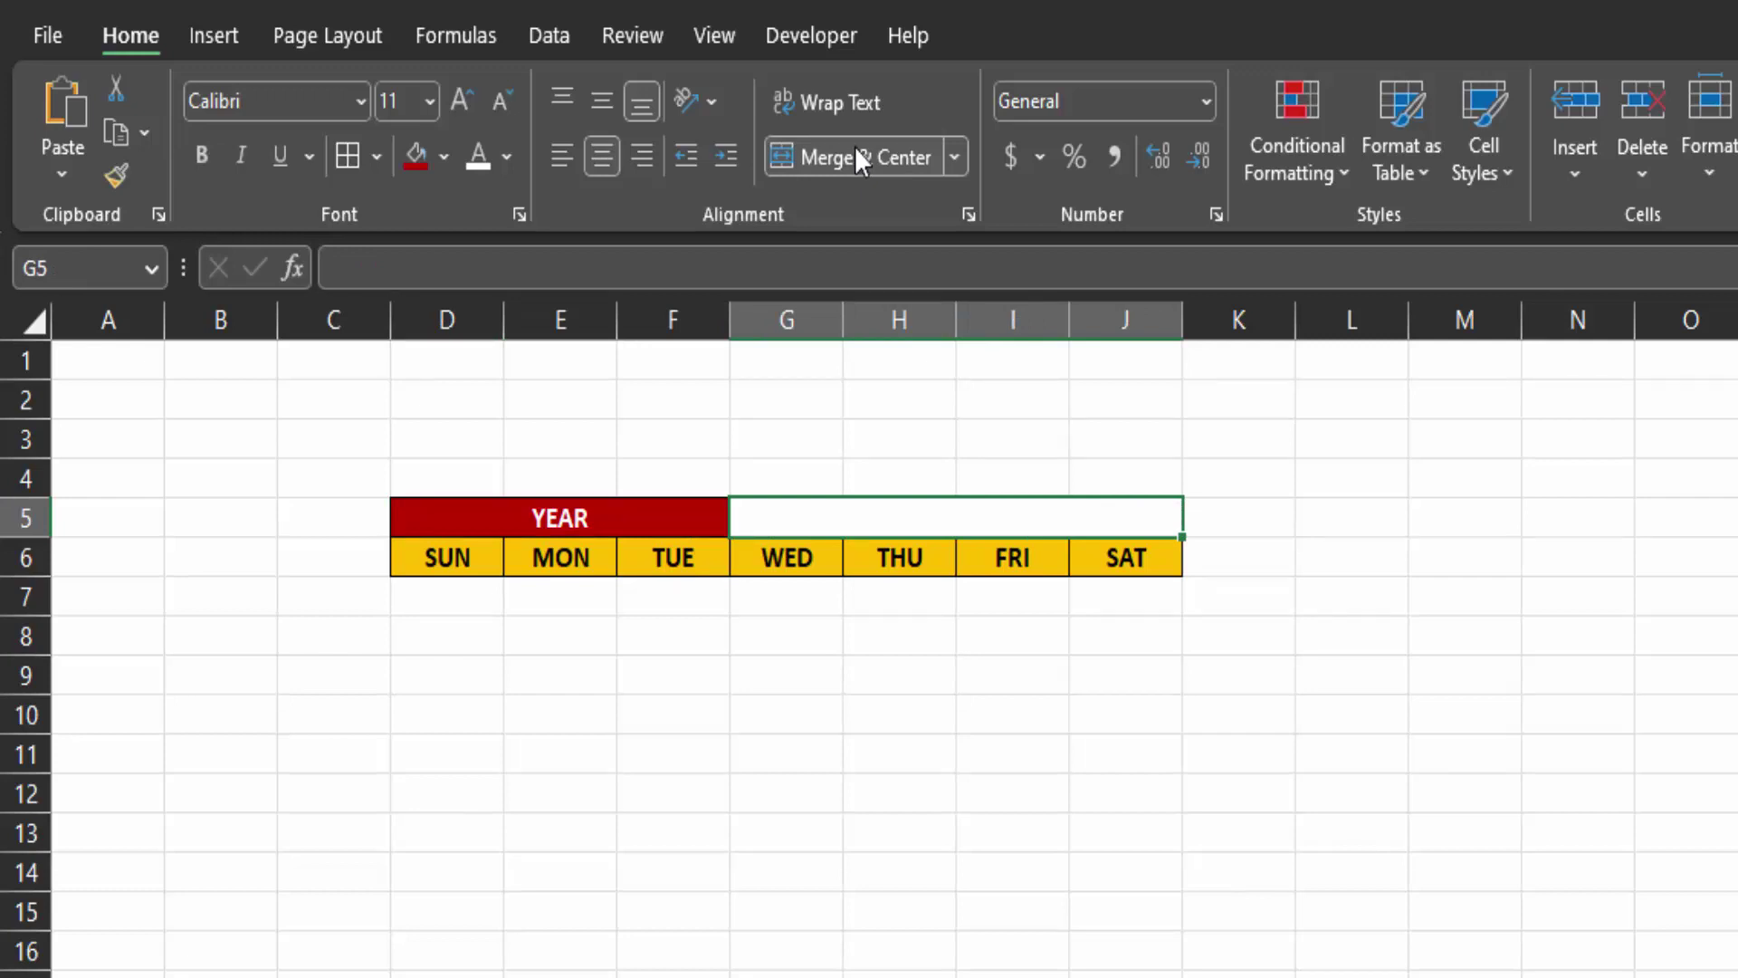
pyautogui.write('MONTH')
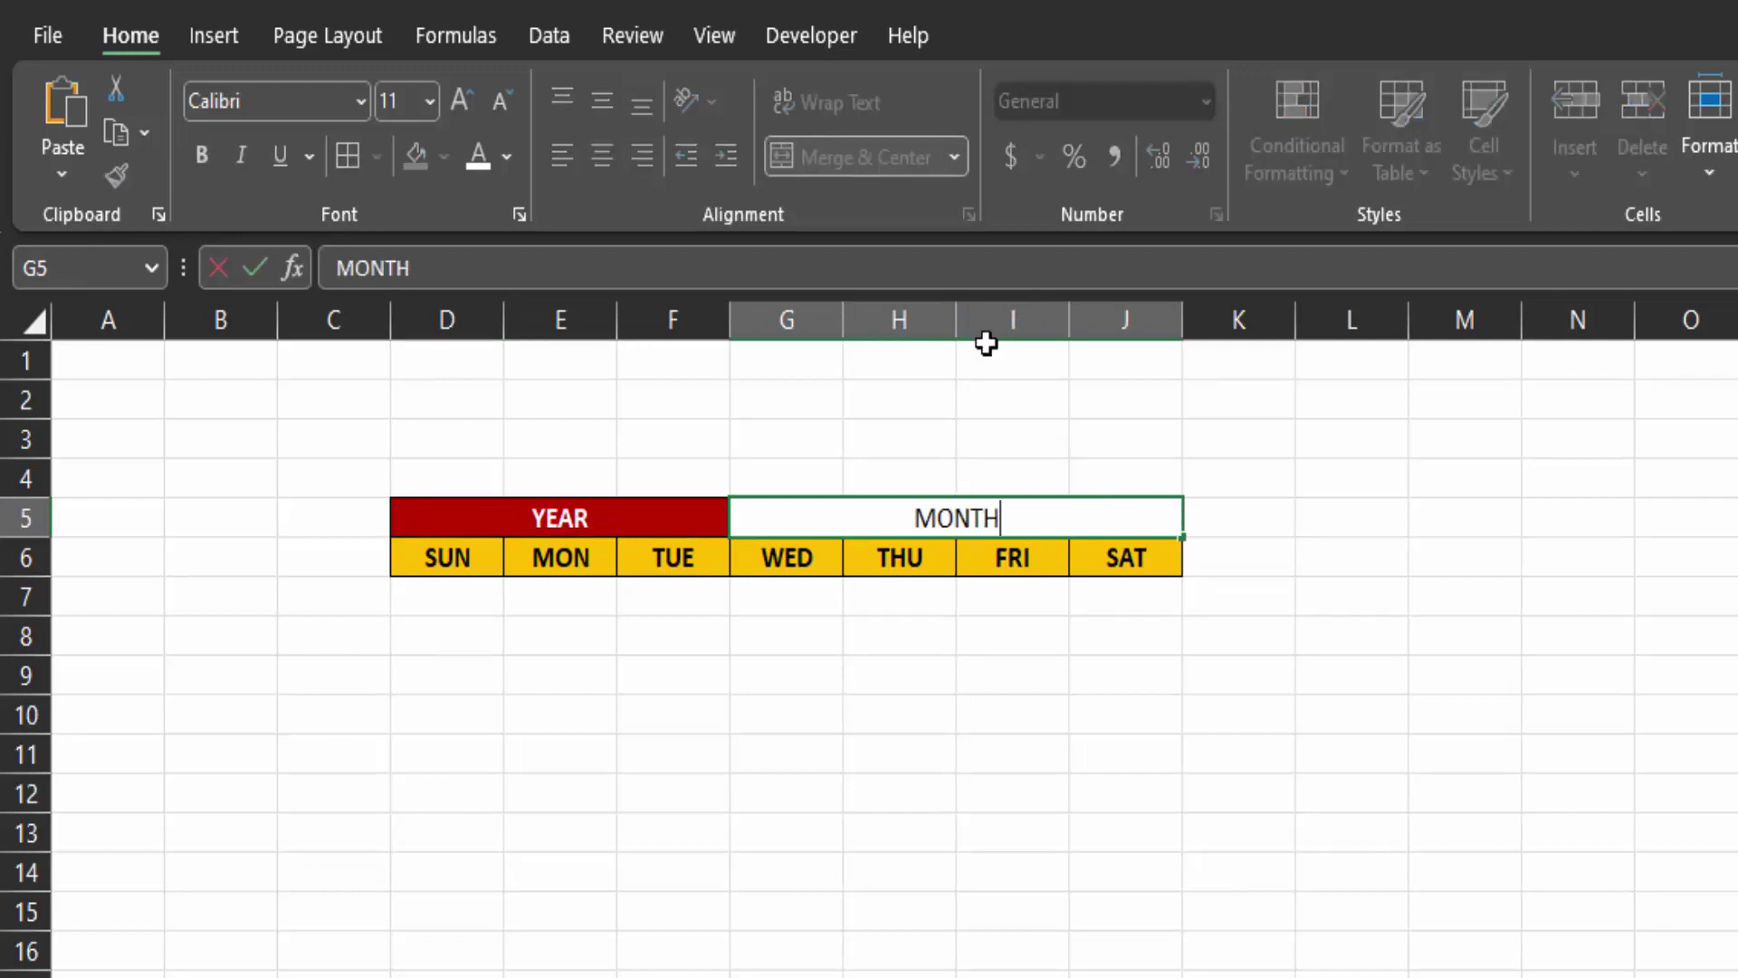
pyautogui.hotkey('ctrl', 'Return')
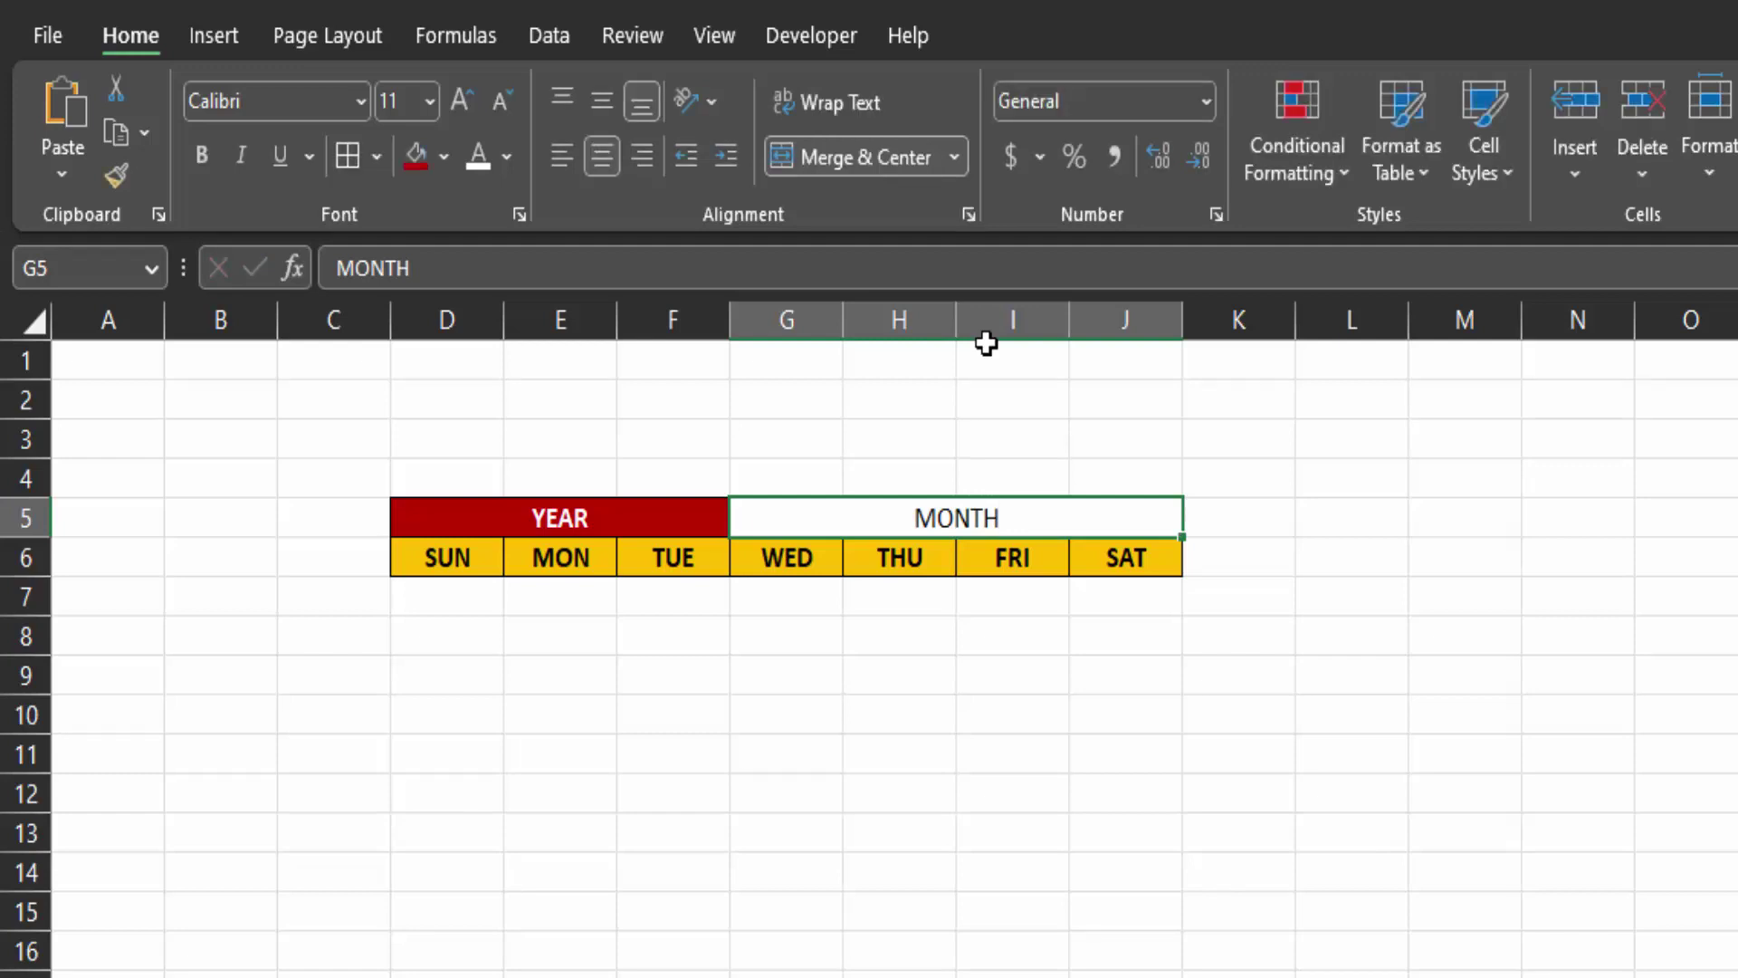
# - Make MONTH bold white text on a dark green fill
pyautogui.click(202, 159)
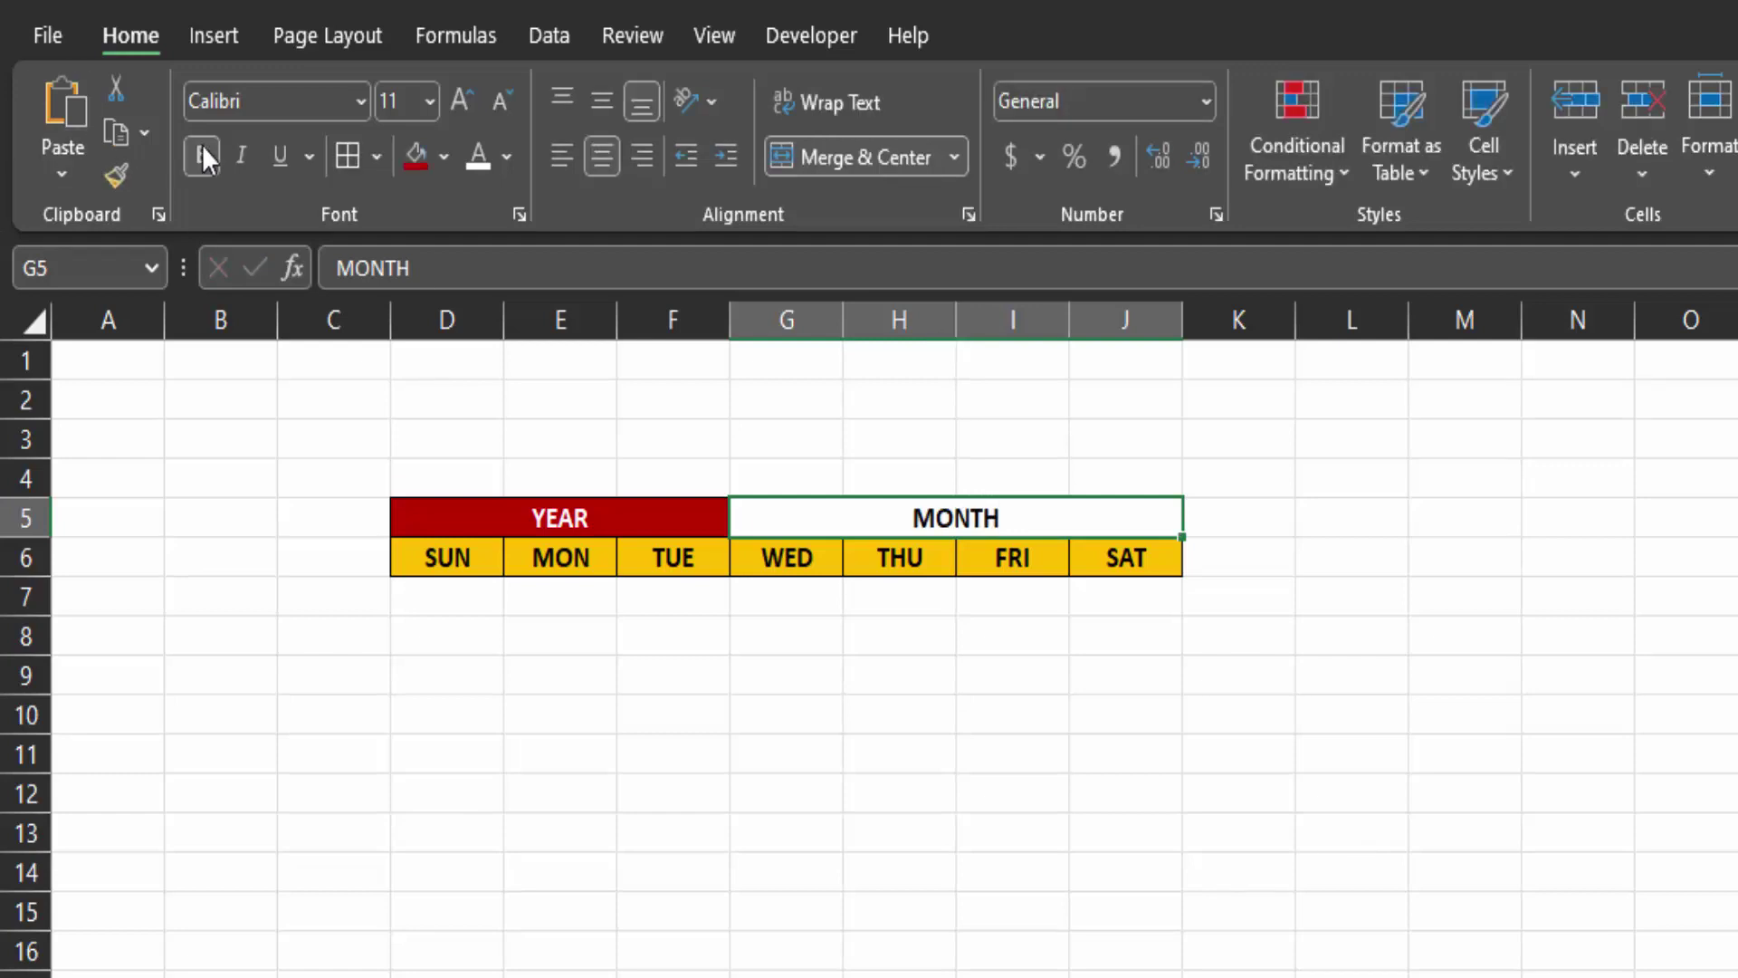
pyautogui.click(443, 158)
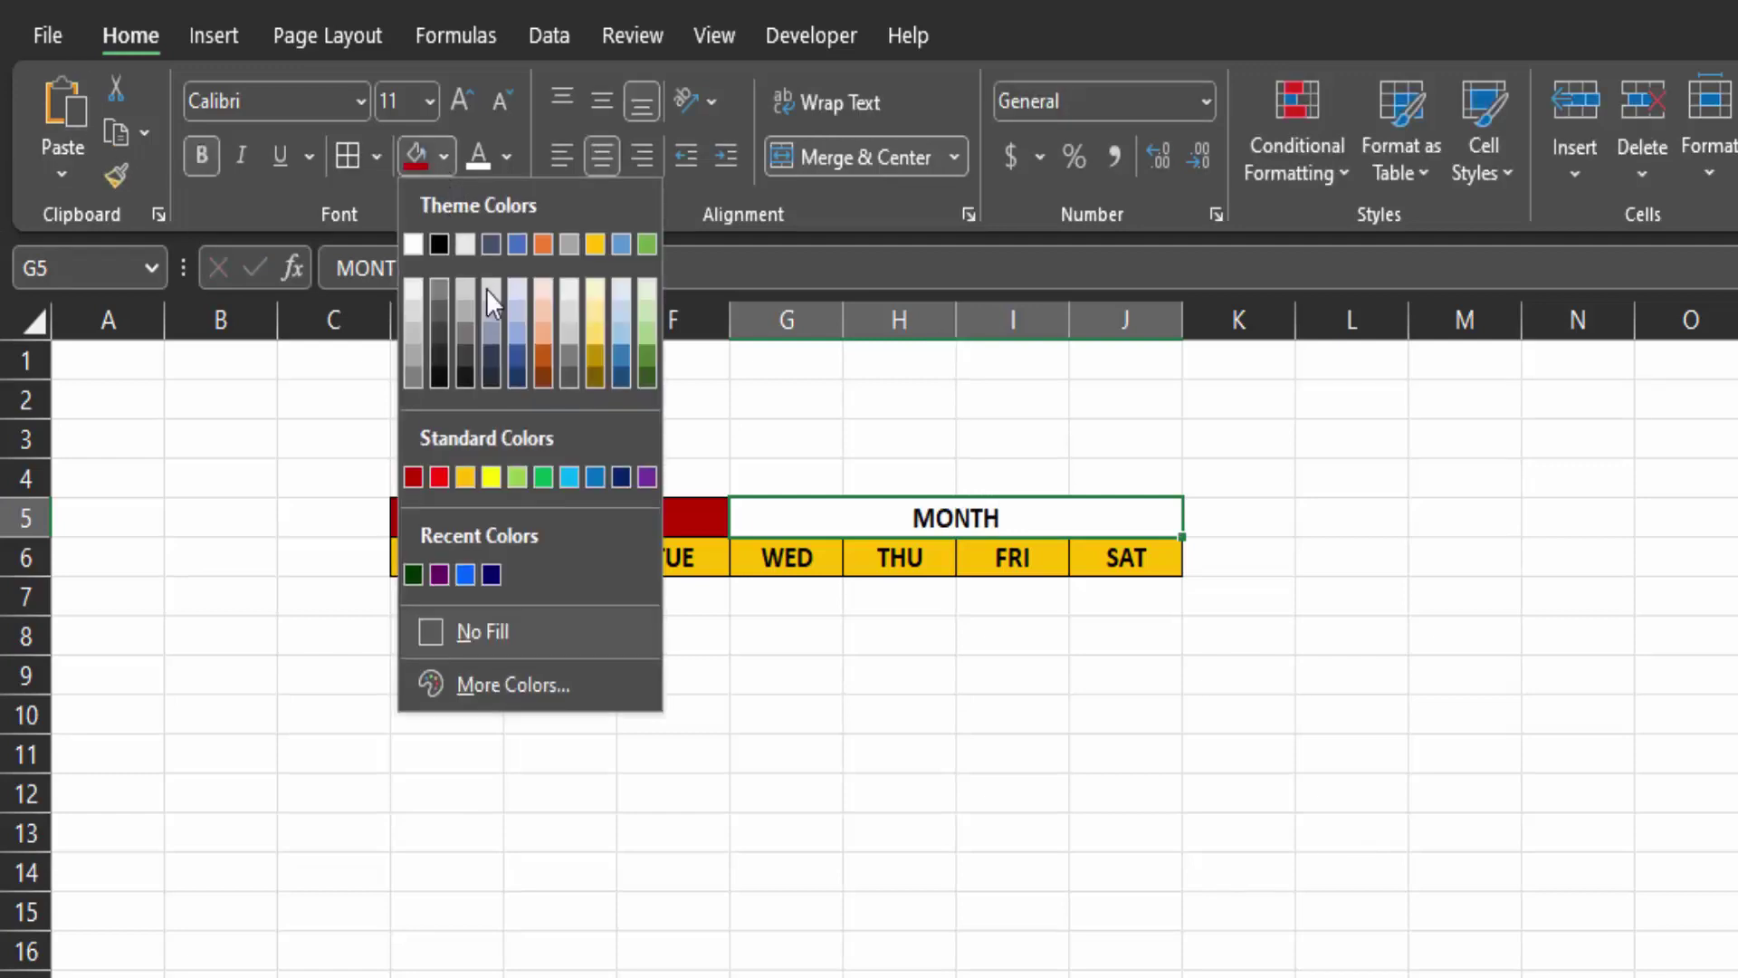
pyautogui.click(412, 573)
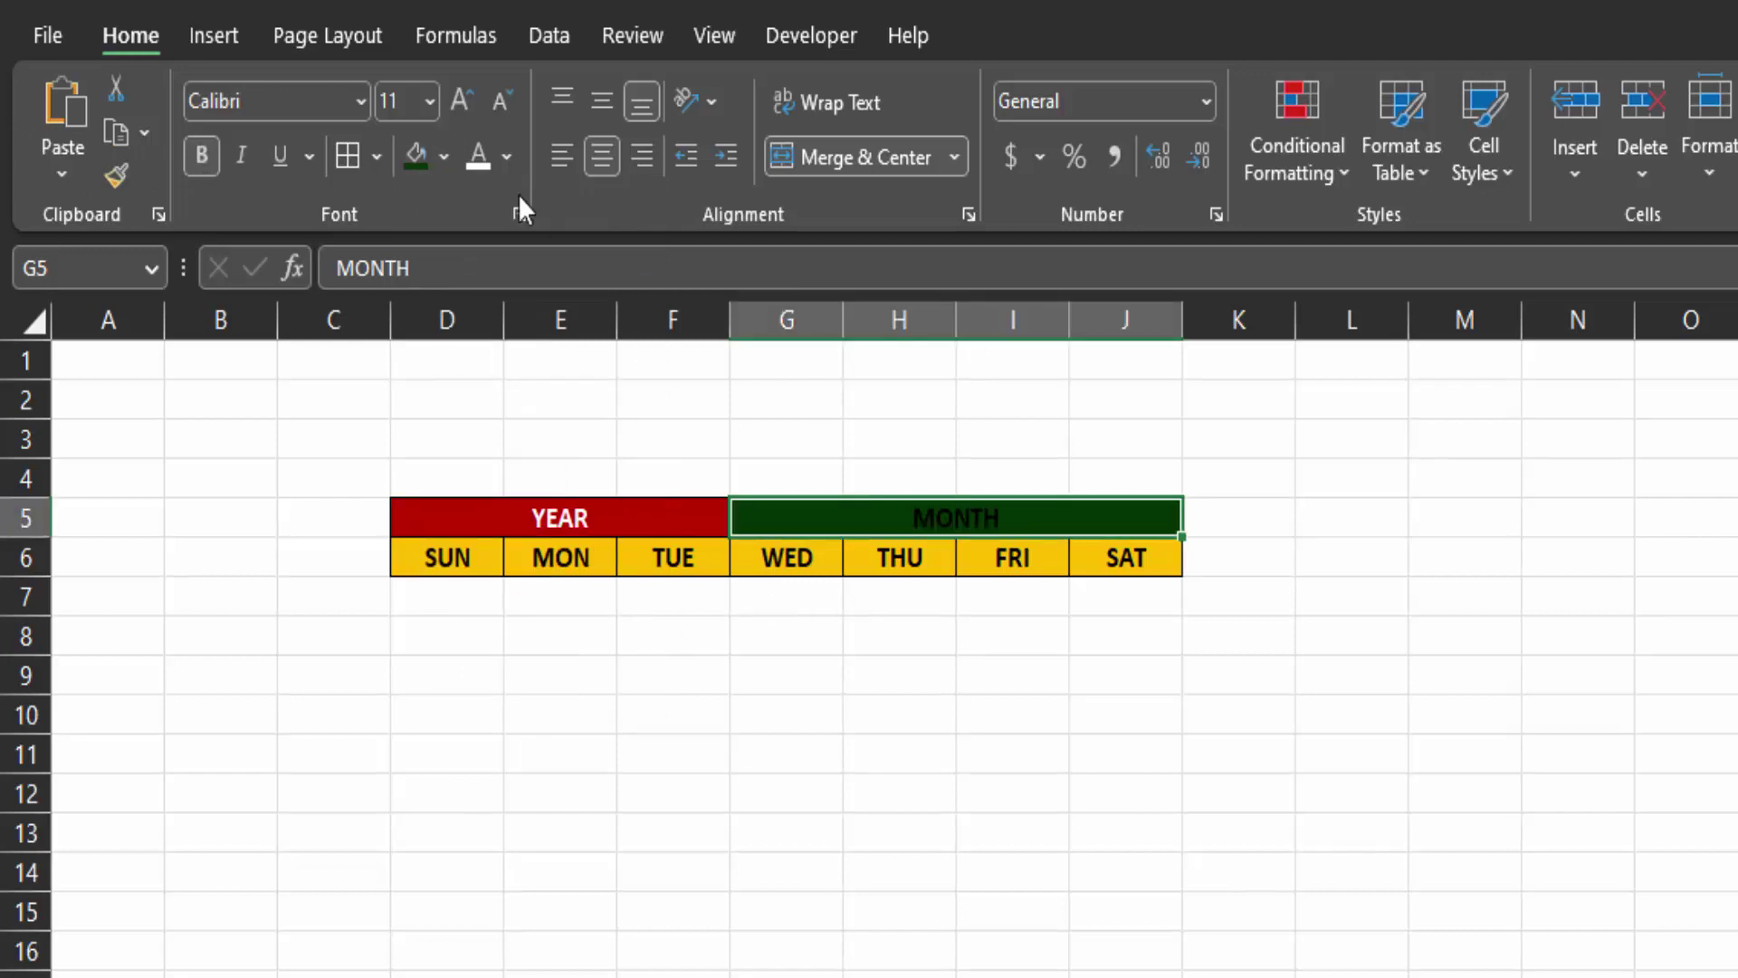
pyautogui.click(475, 159)
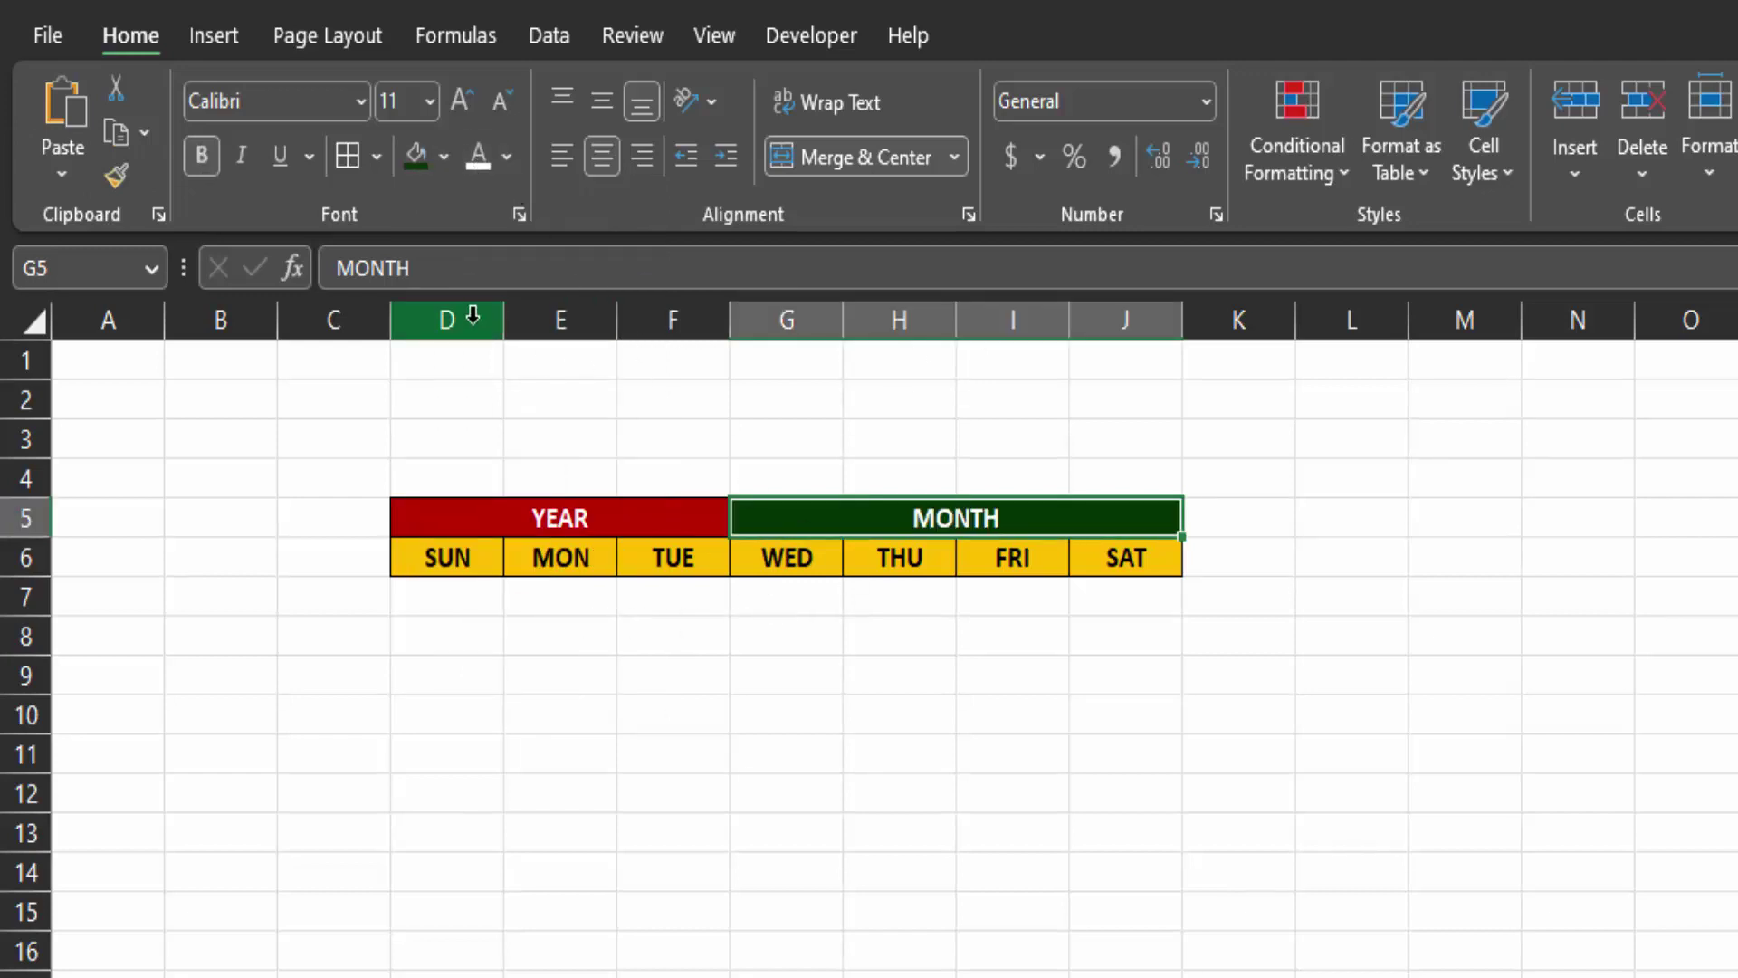
# - Set the column width of columns D through J to 4.5
pyautogui.moveTo(465, 319); pyautogui.dragTo(1125, 307)
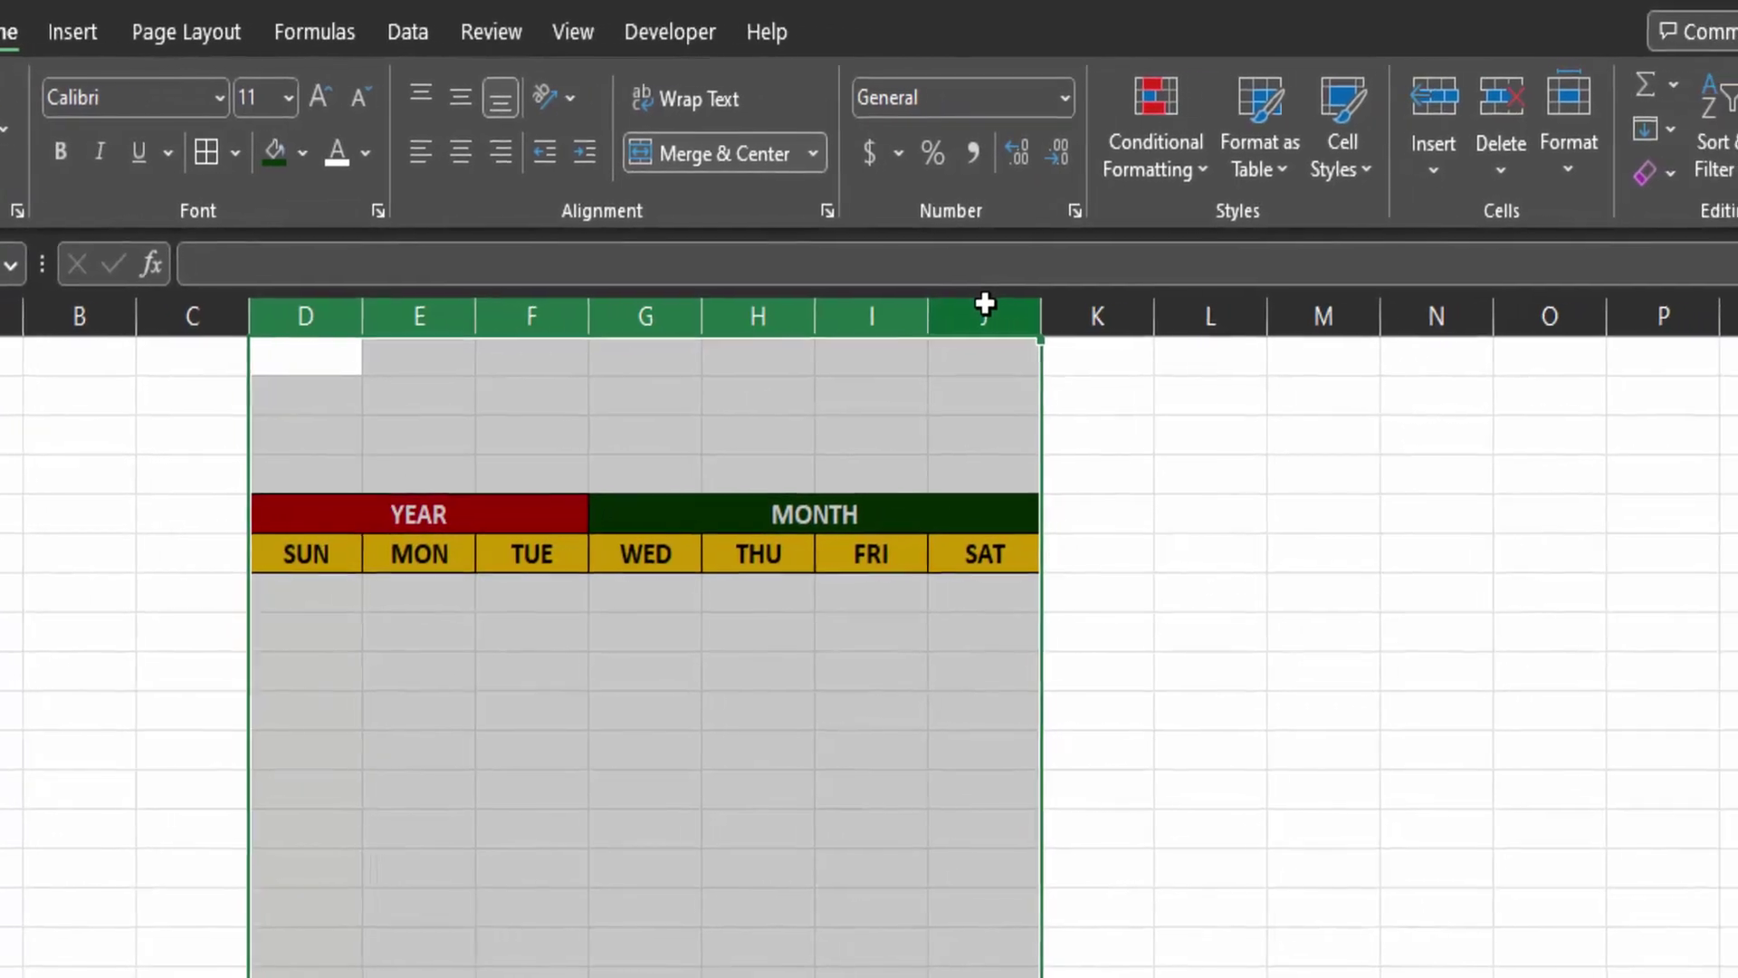
pyautogui.click(1579, 127)
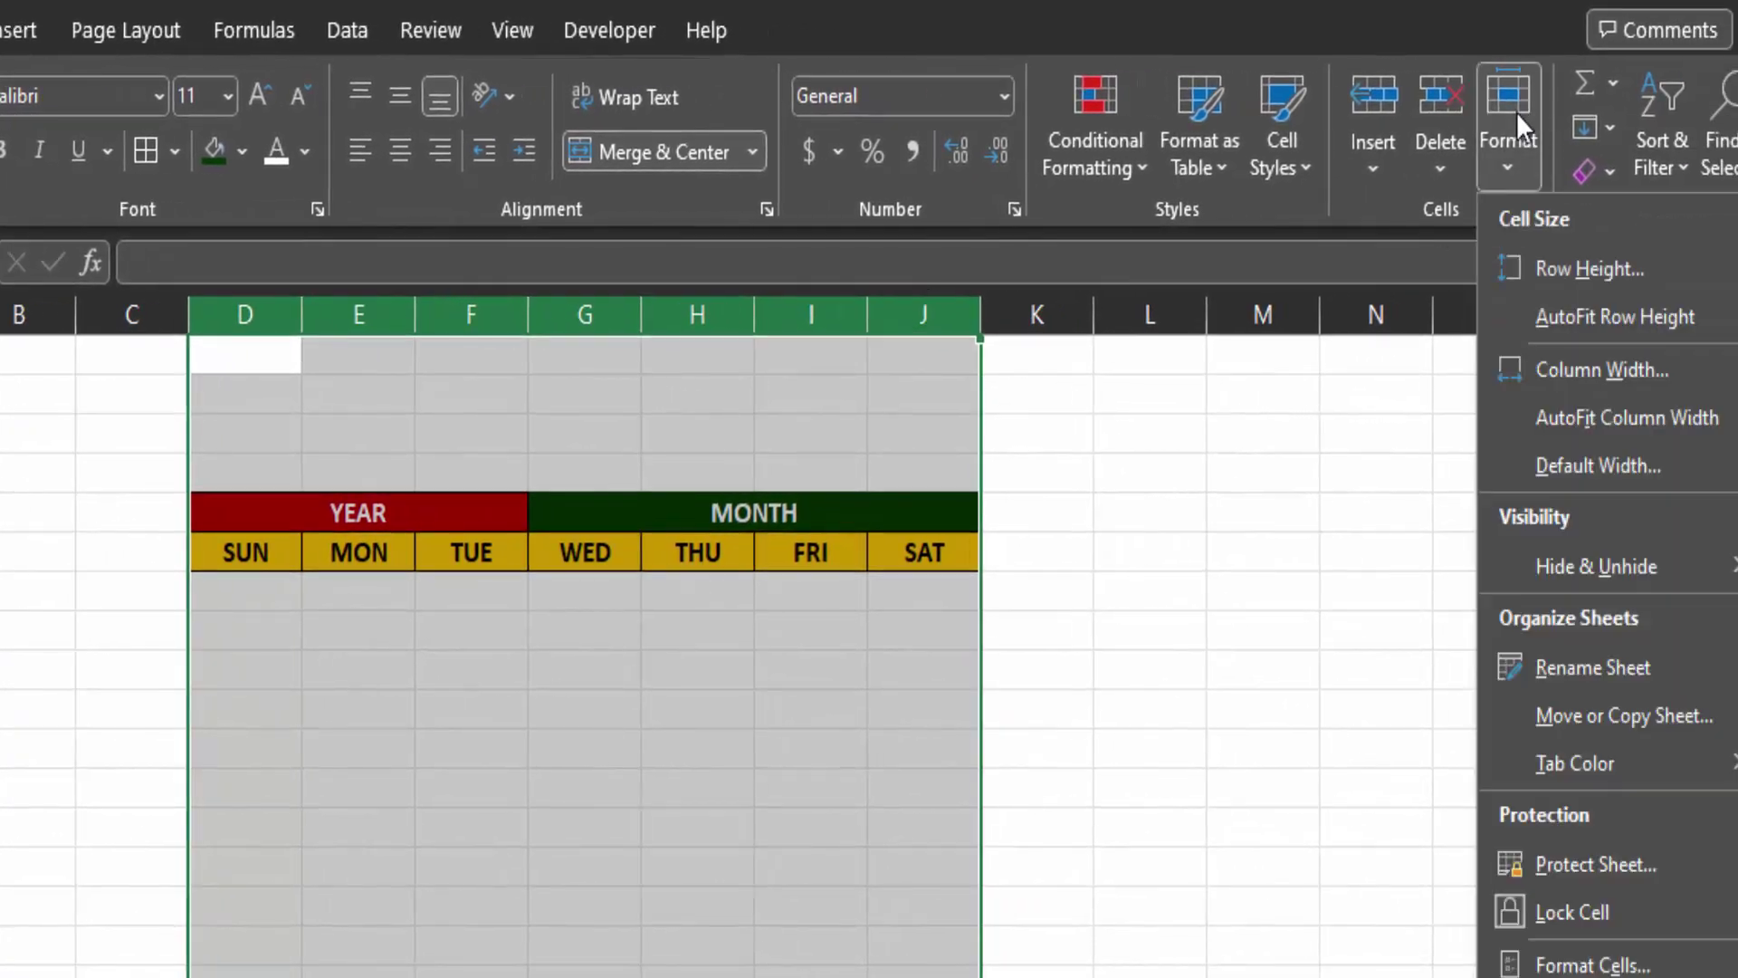
pyautogui.click(1570, 367)
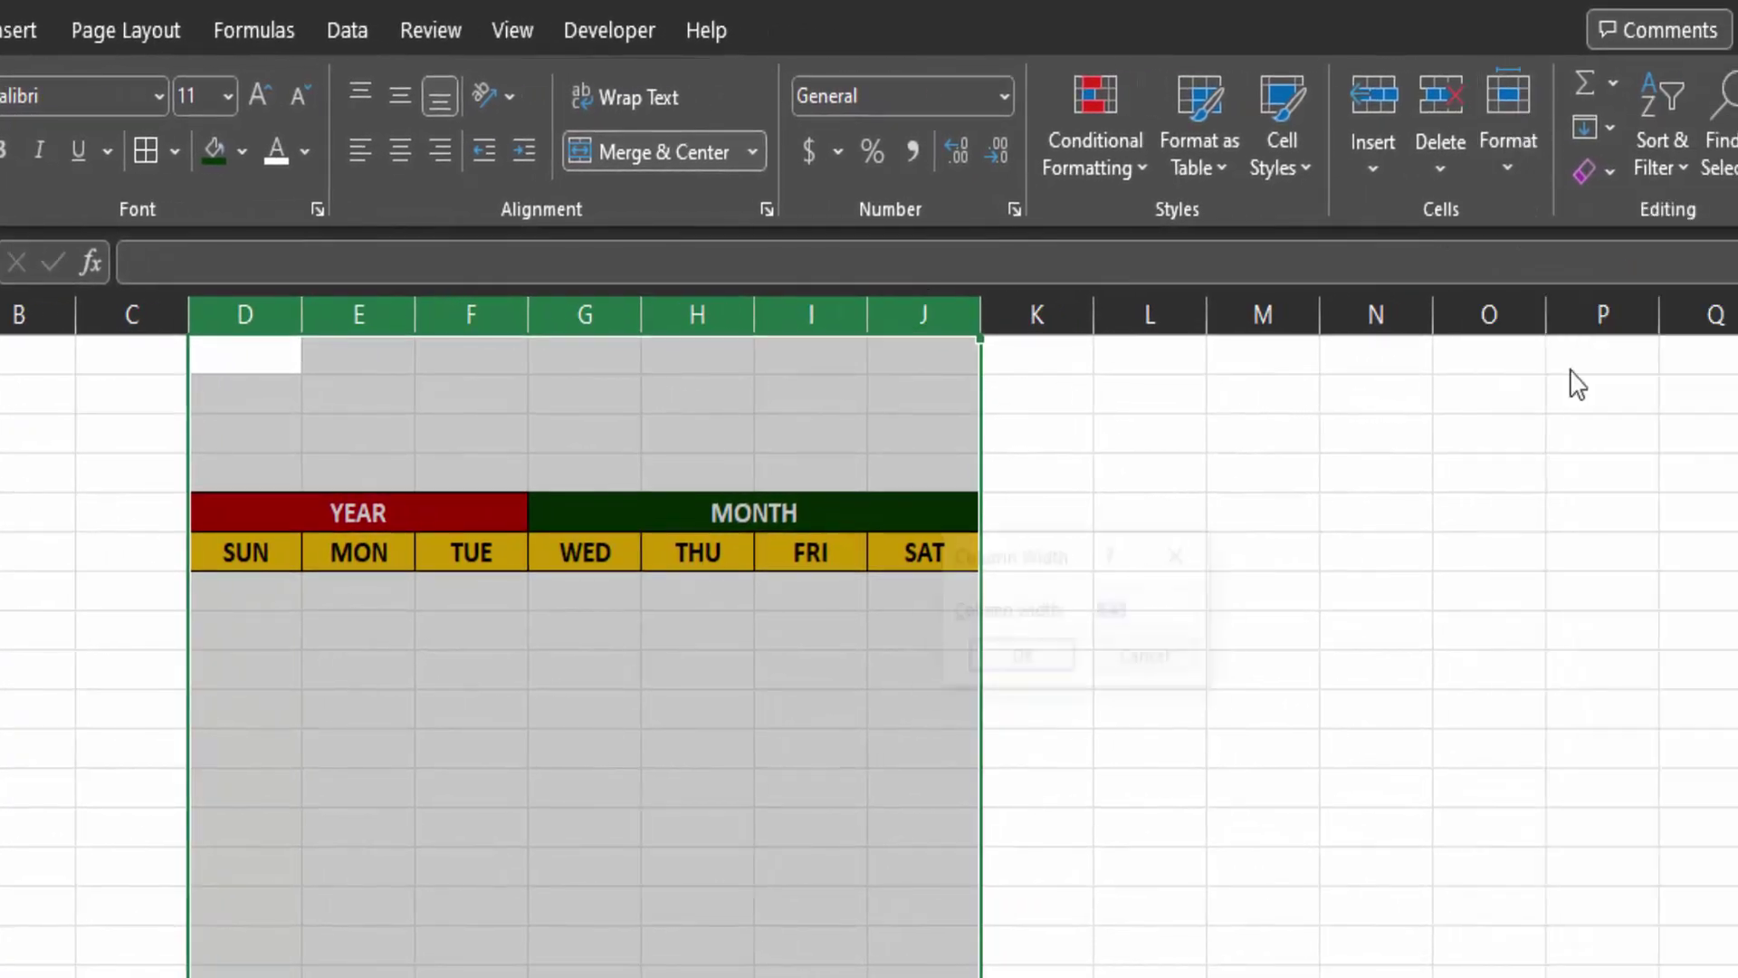
pyautogui.moveTo(1032, 559); pyautogui.dragTo(935, 483)
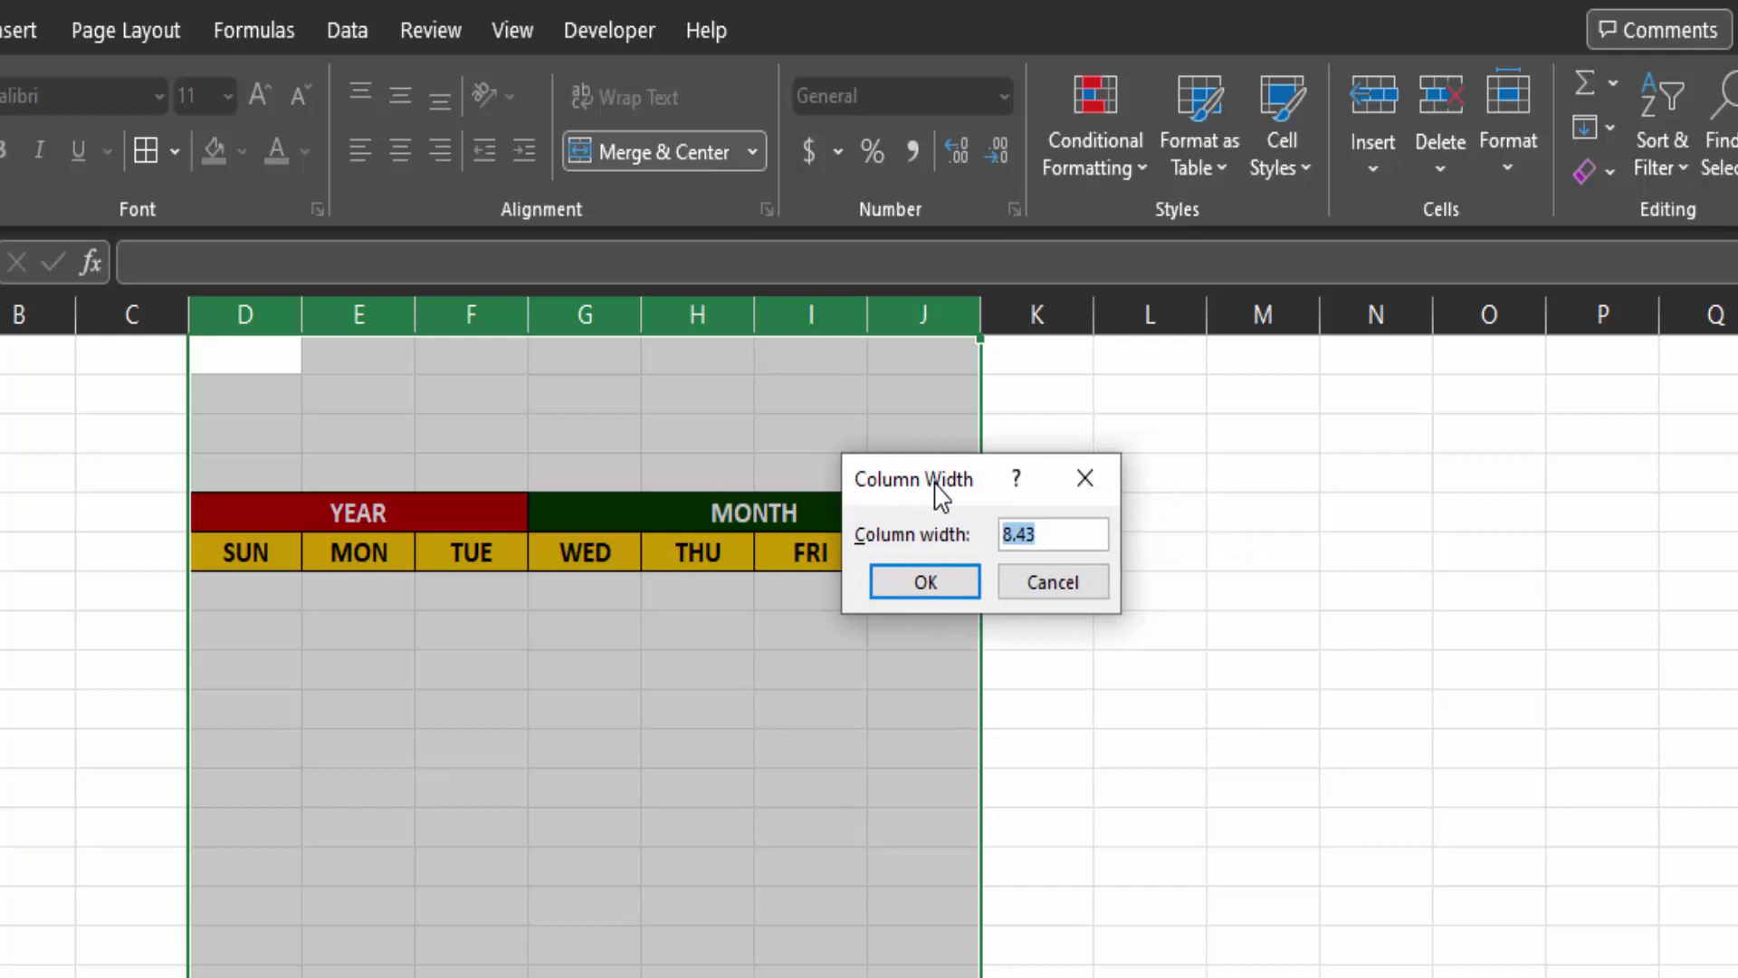
pyautogui.write('4.5')
pyautogui.press('Return')
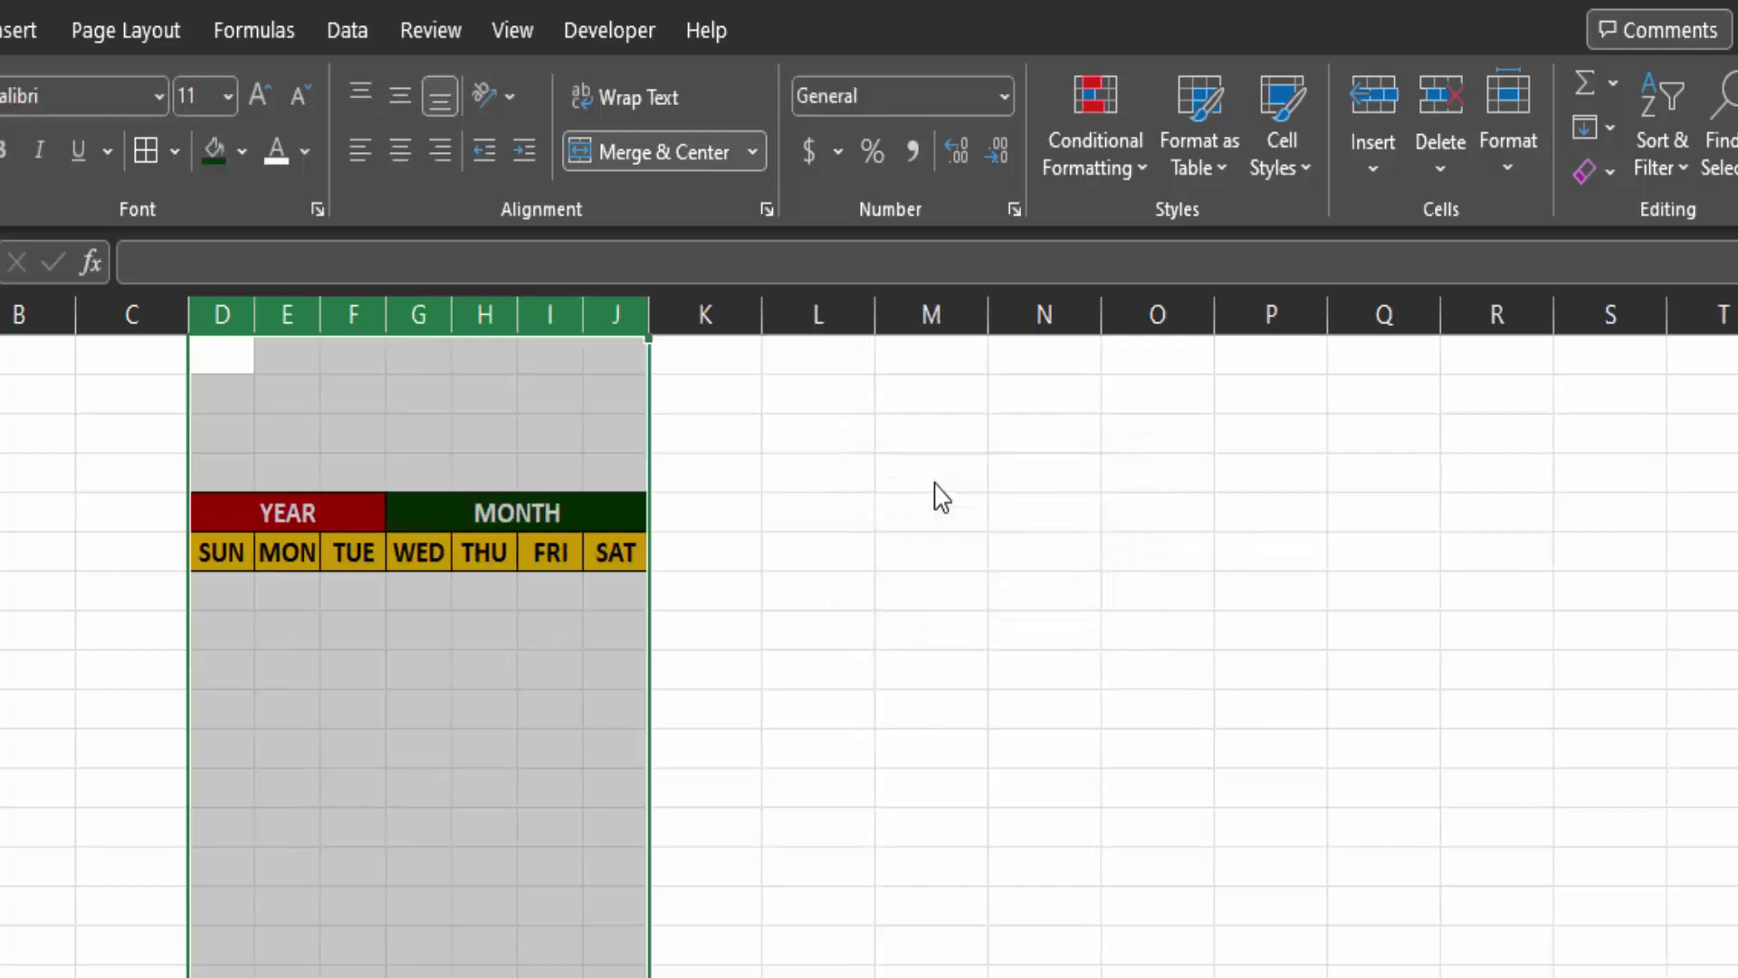
pyautogui.scroll(1, 497, 814)
# - Fill D7:J12 light gray and give every cell white borders
pyautogui.click(245, 590)
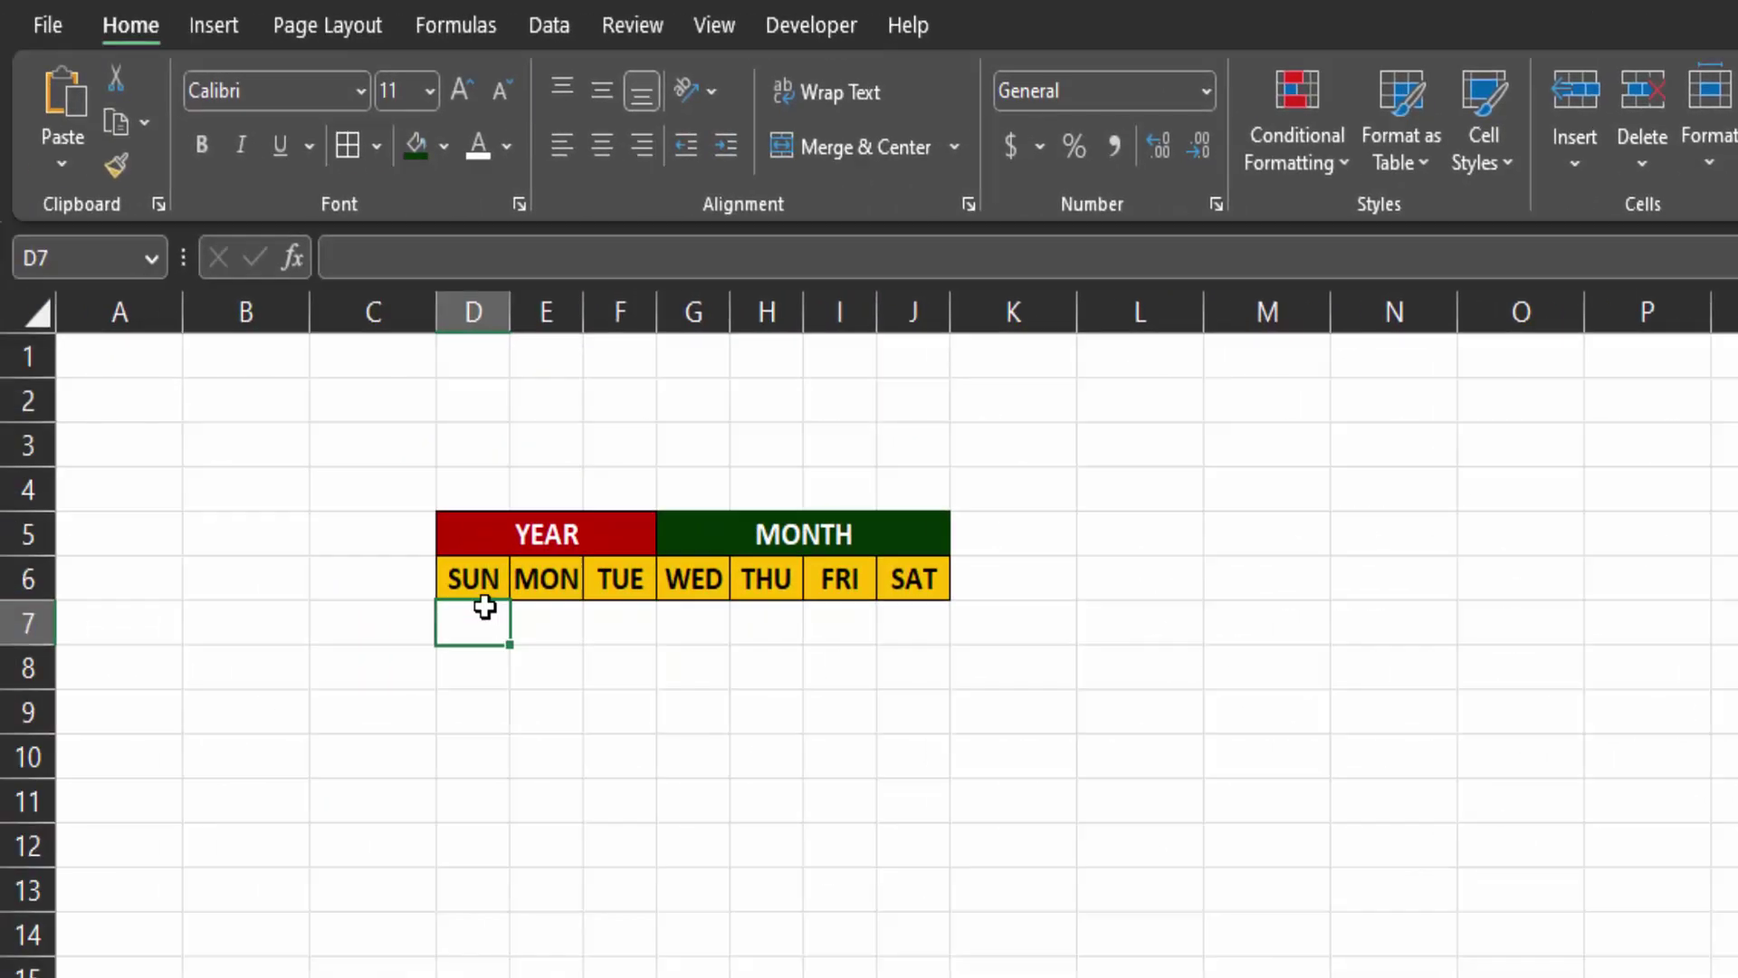
pyautogui.moveTo(387, 624); pyautogui.dragTo(895, 847)
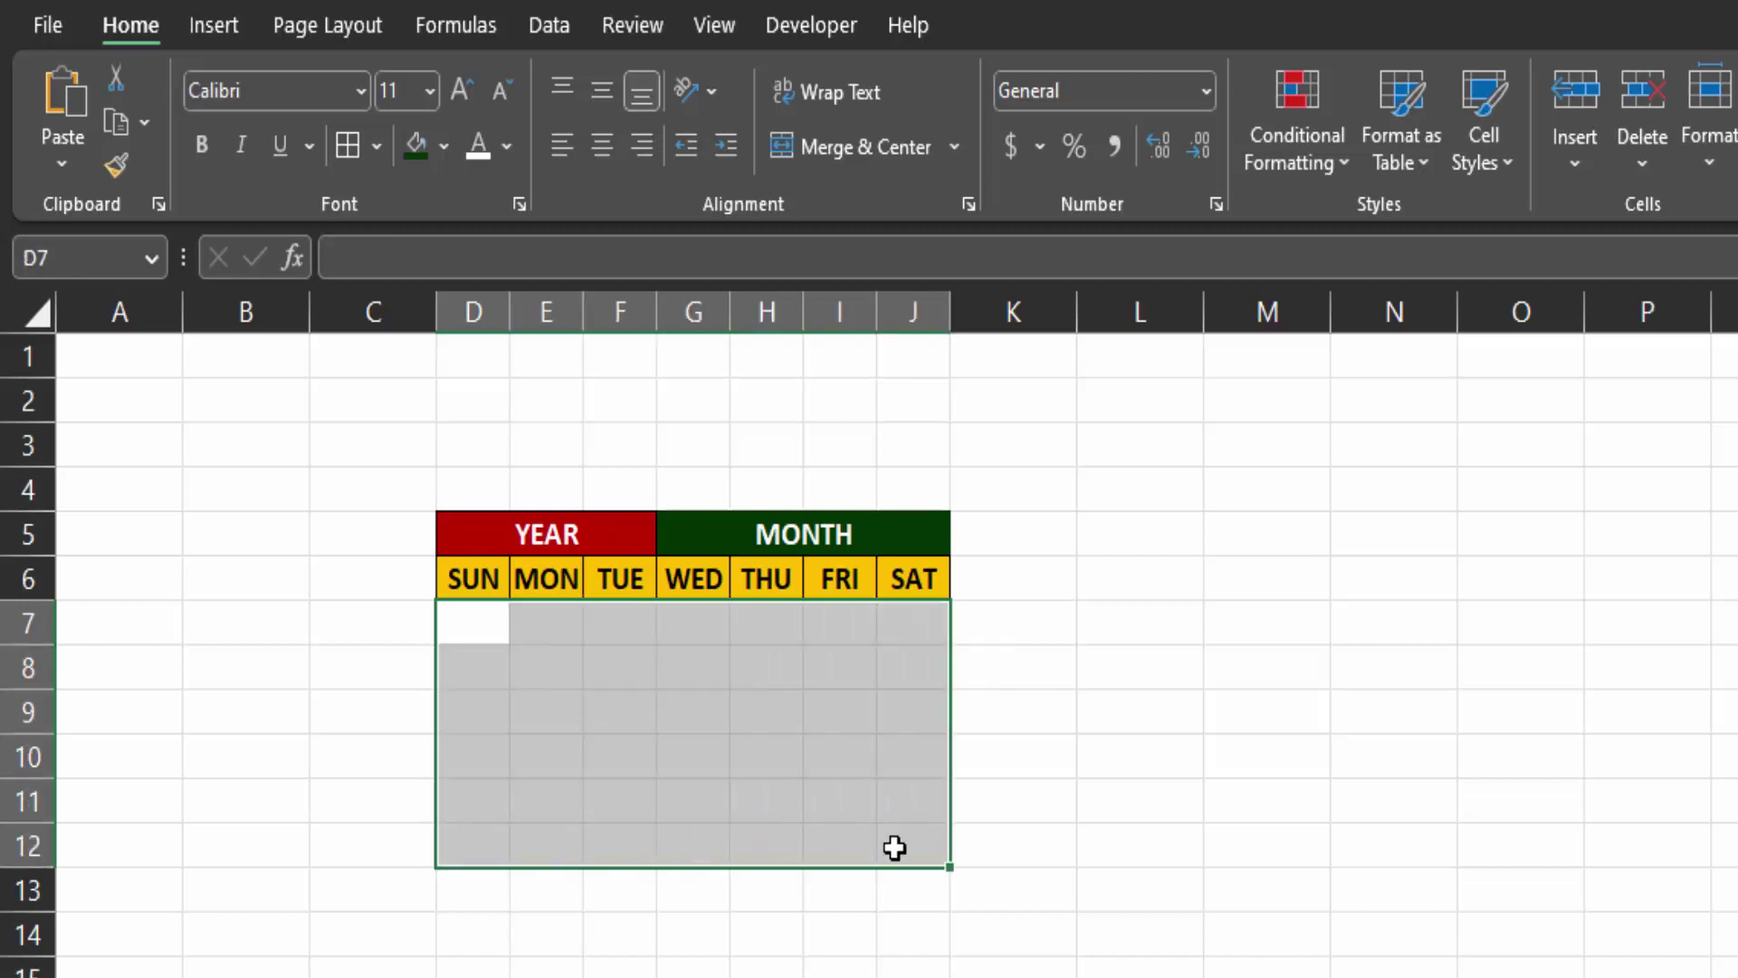
pyautogui.click(441, 146)
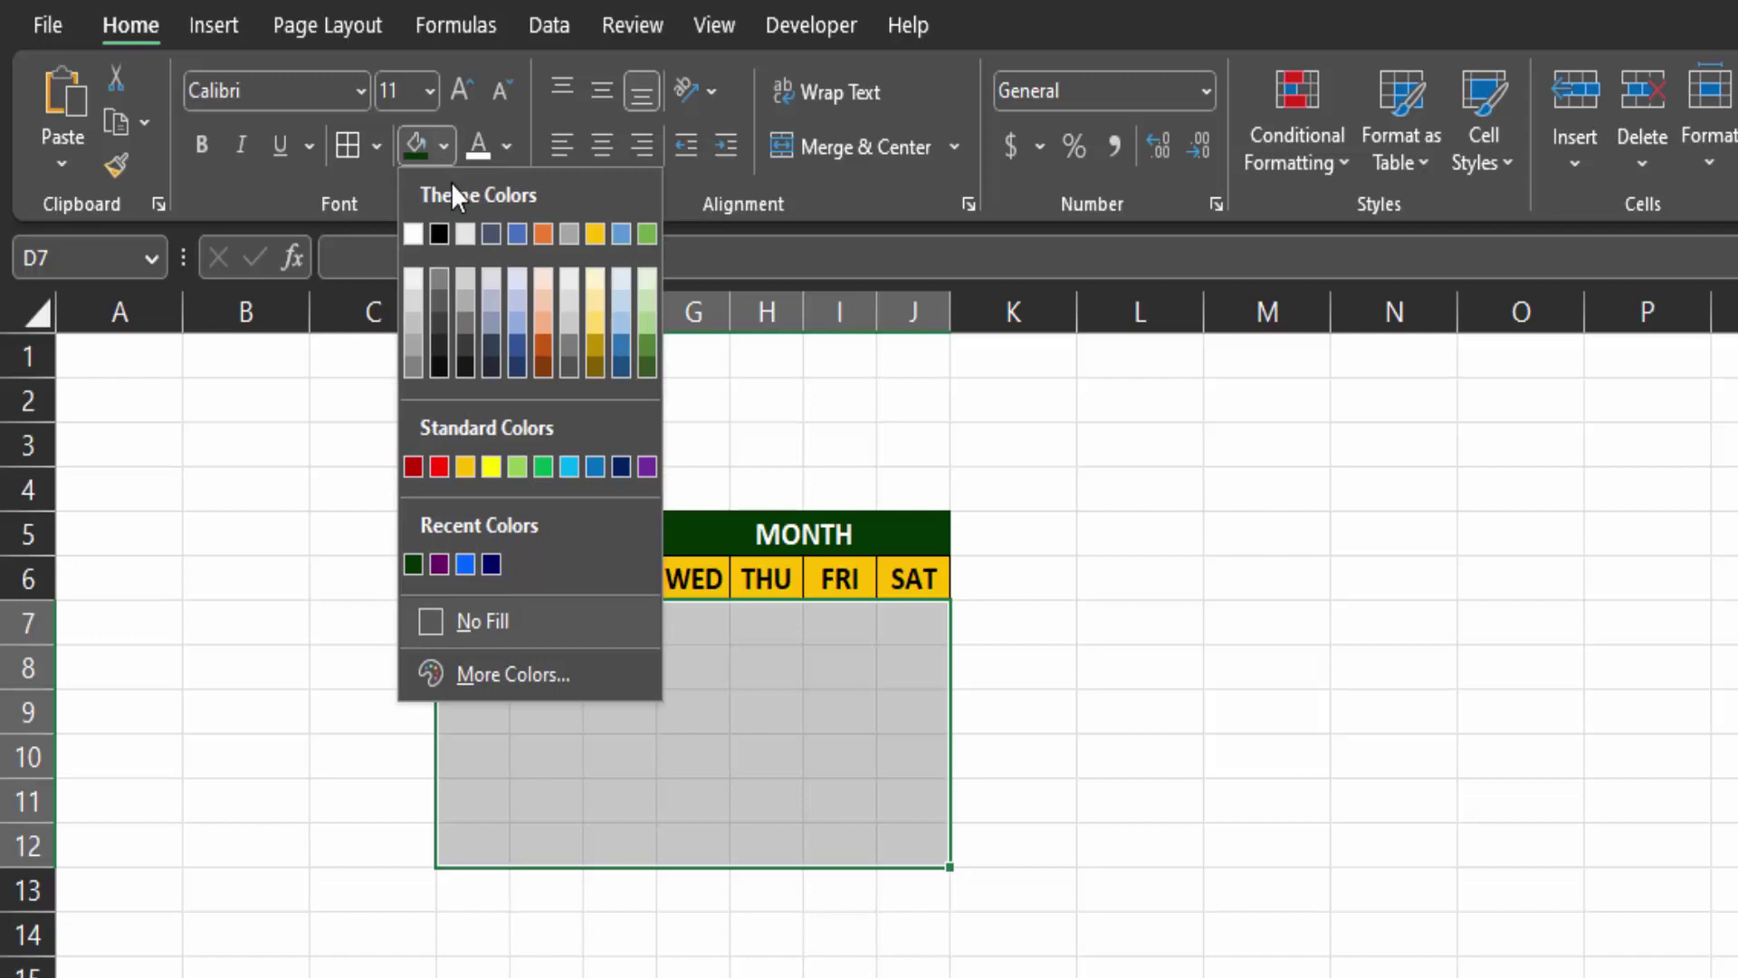
pyautogui.click(464, 274)
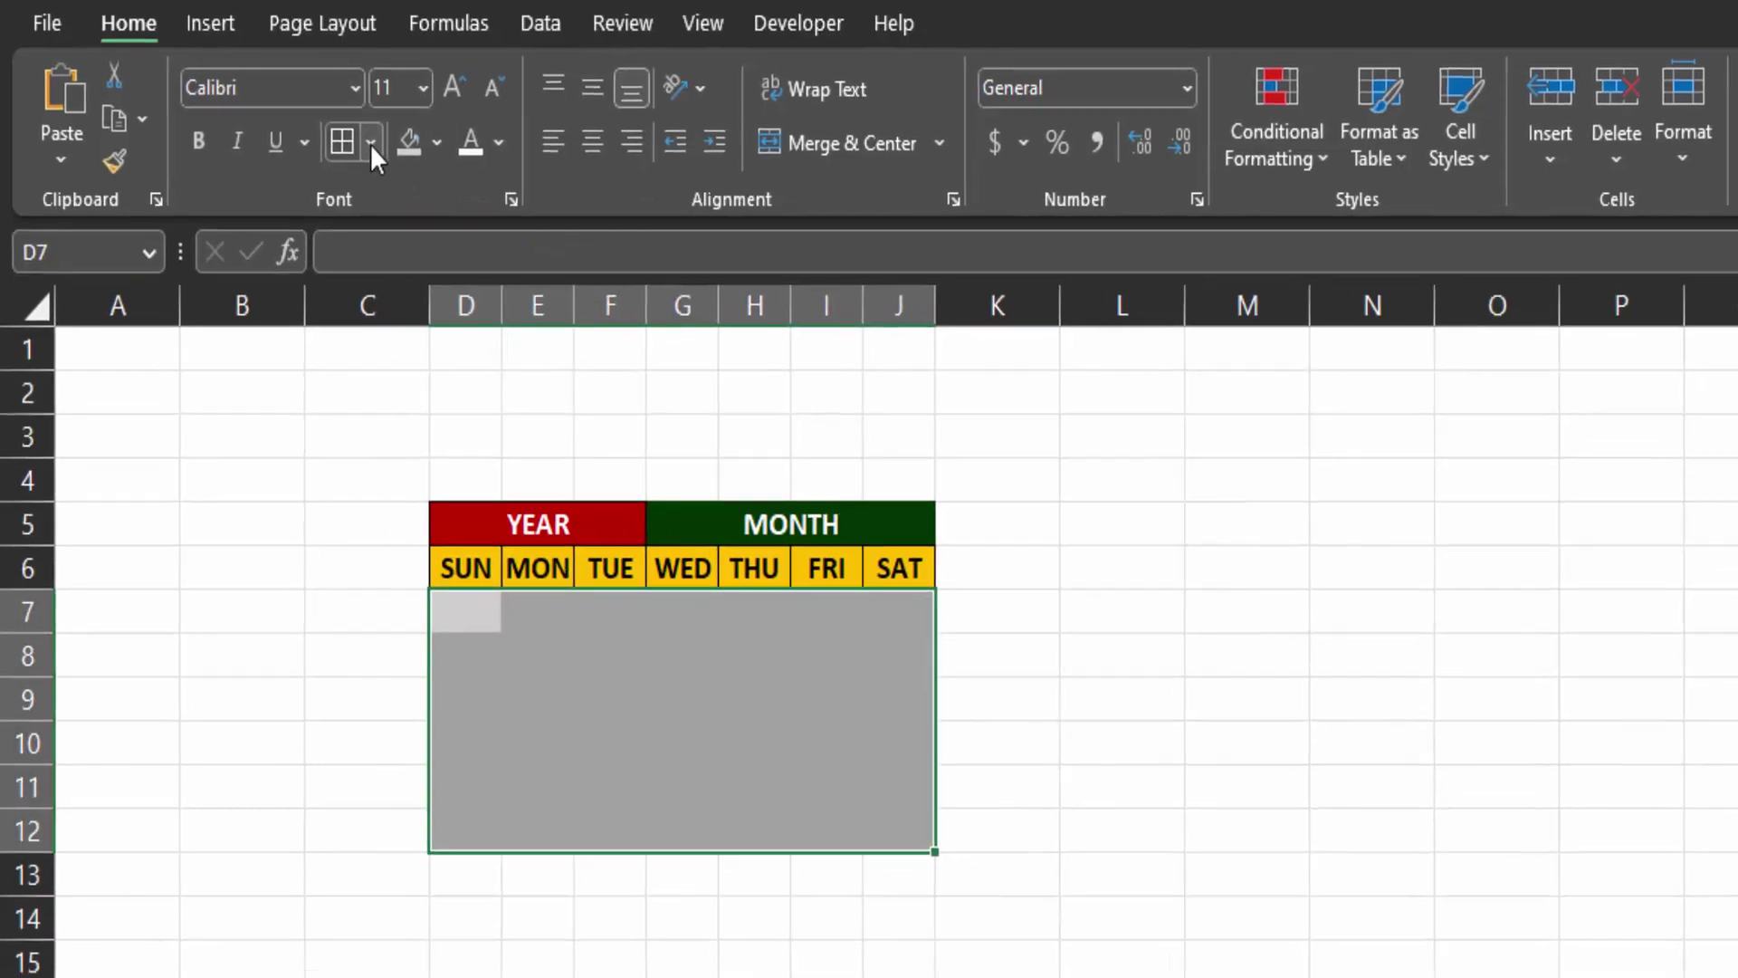
pyautogui.click(372, 142)
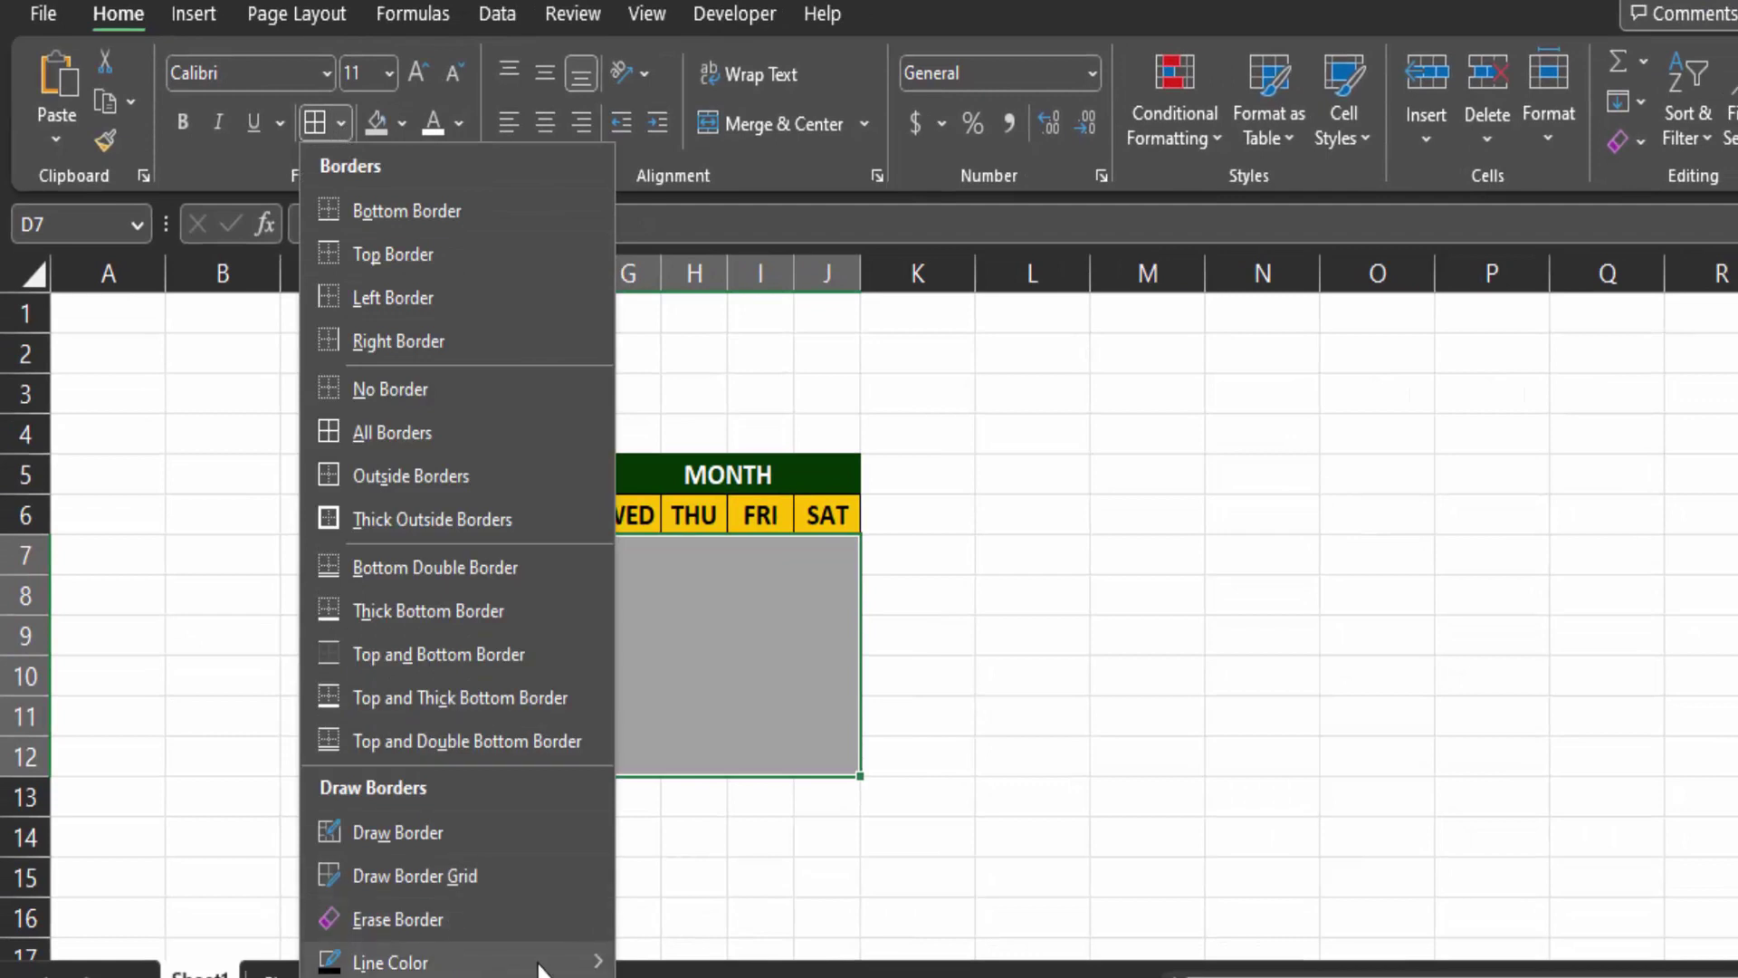
pyautogui.moveTo(563, 969)
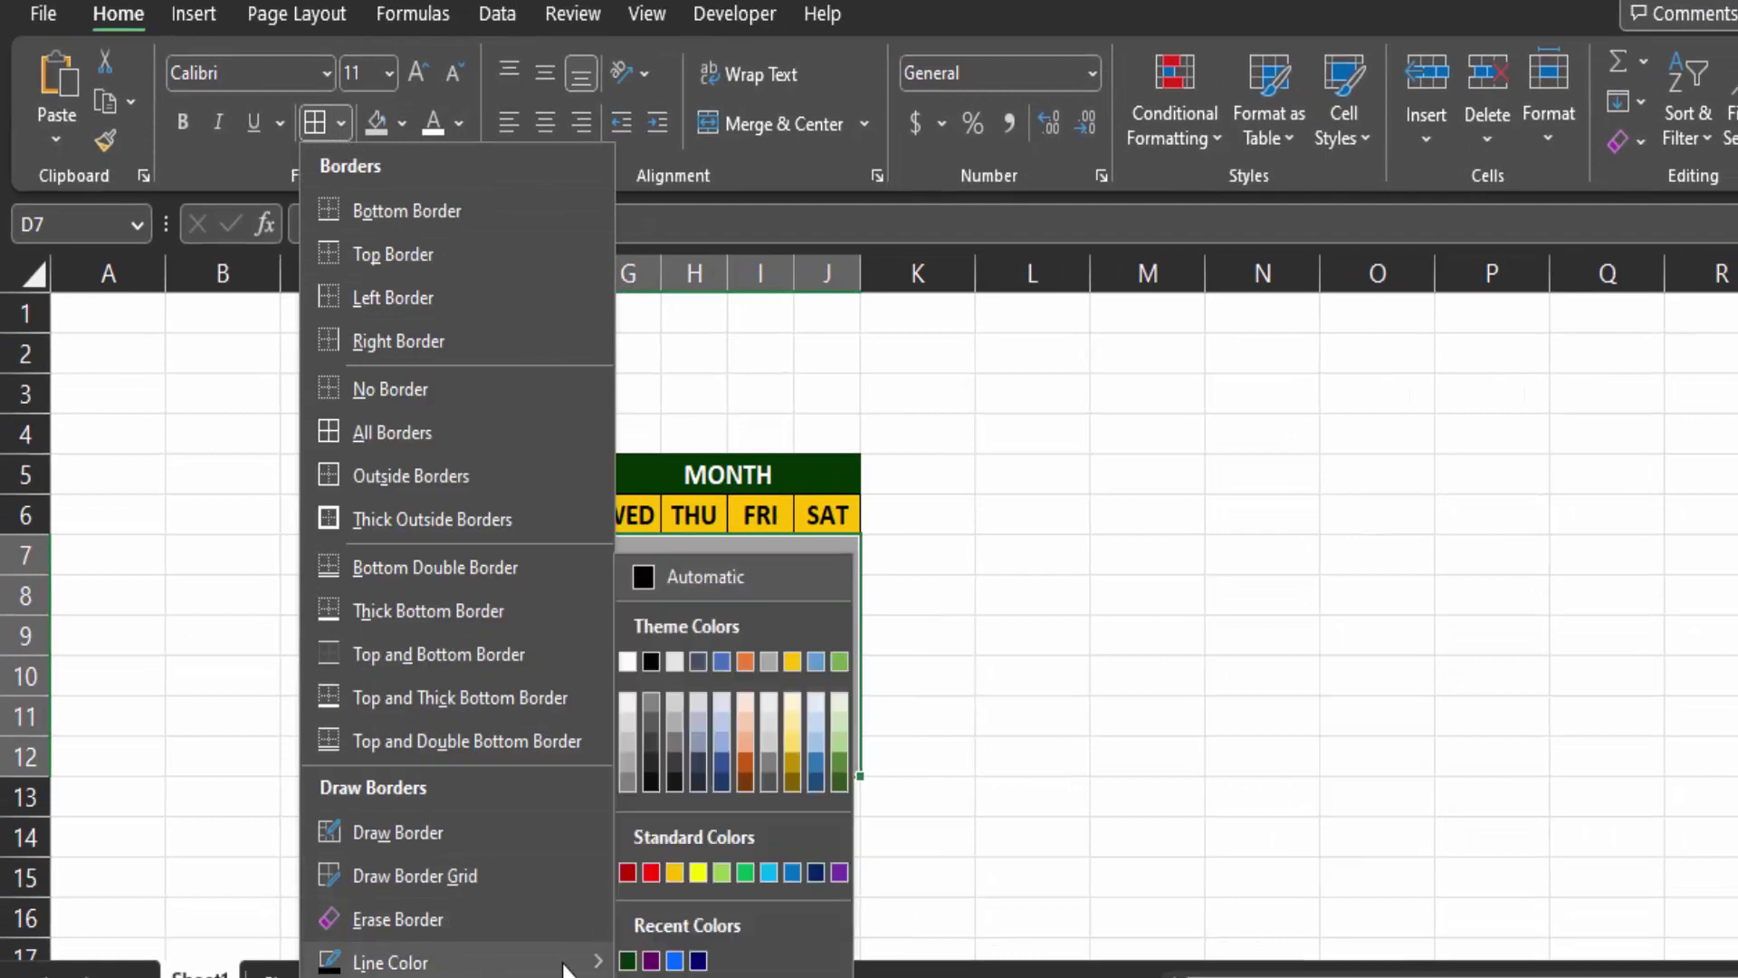
pyautogui.click(626, 659)
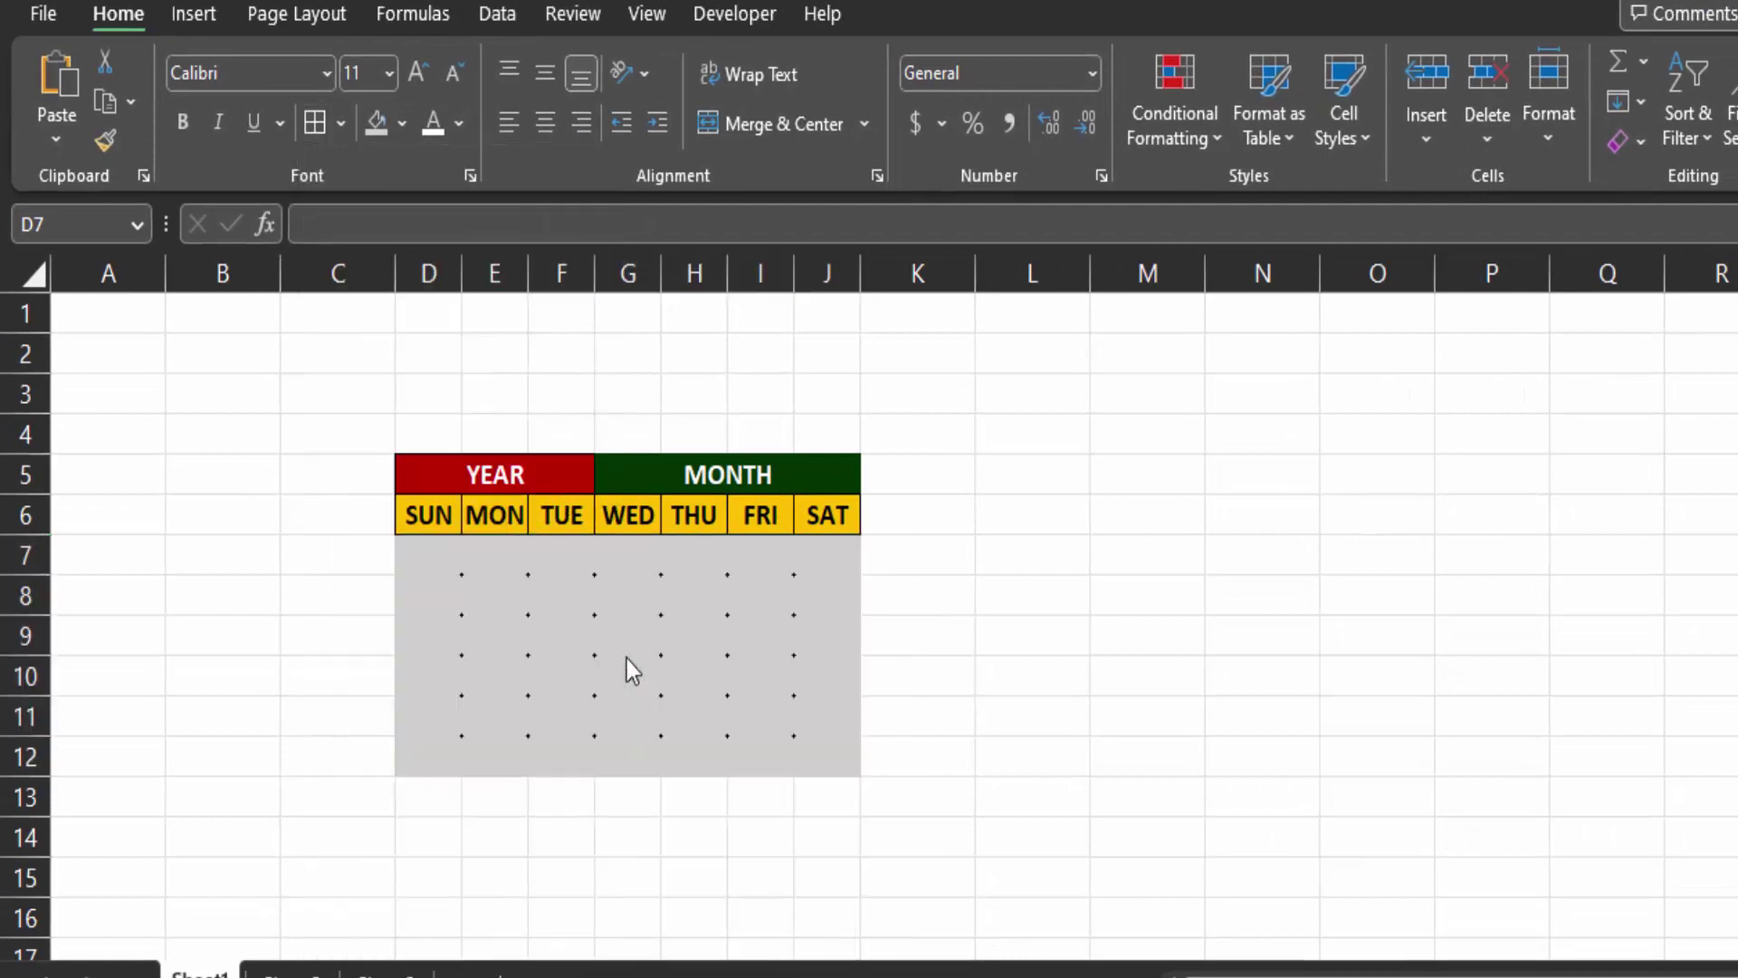
pyautogui.click(341, 125)
pyautogui.click(404, 432)
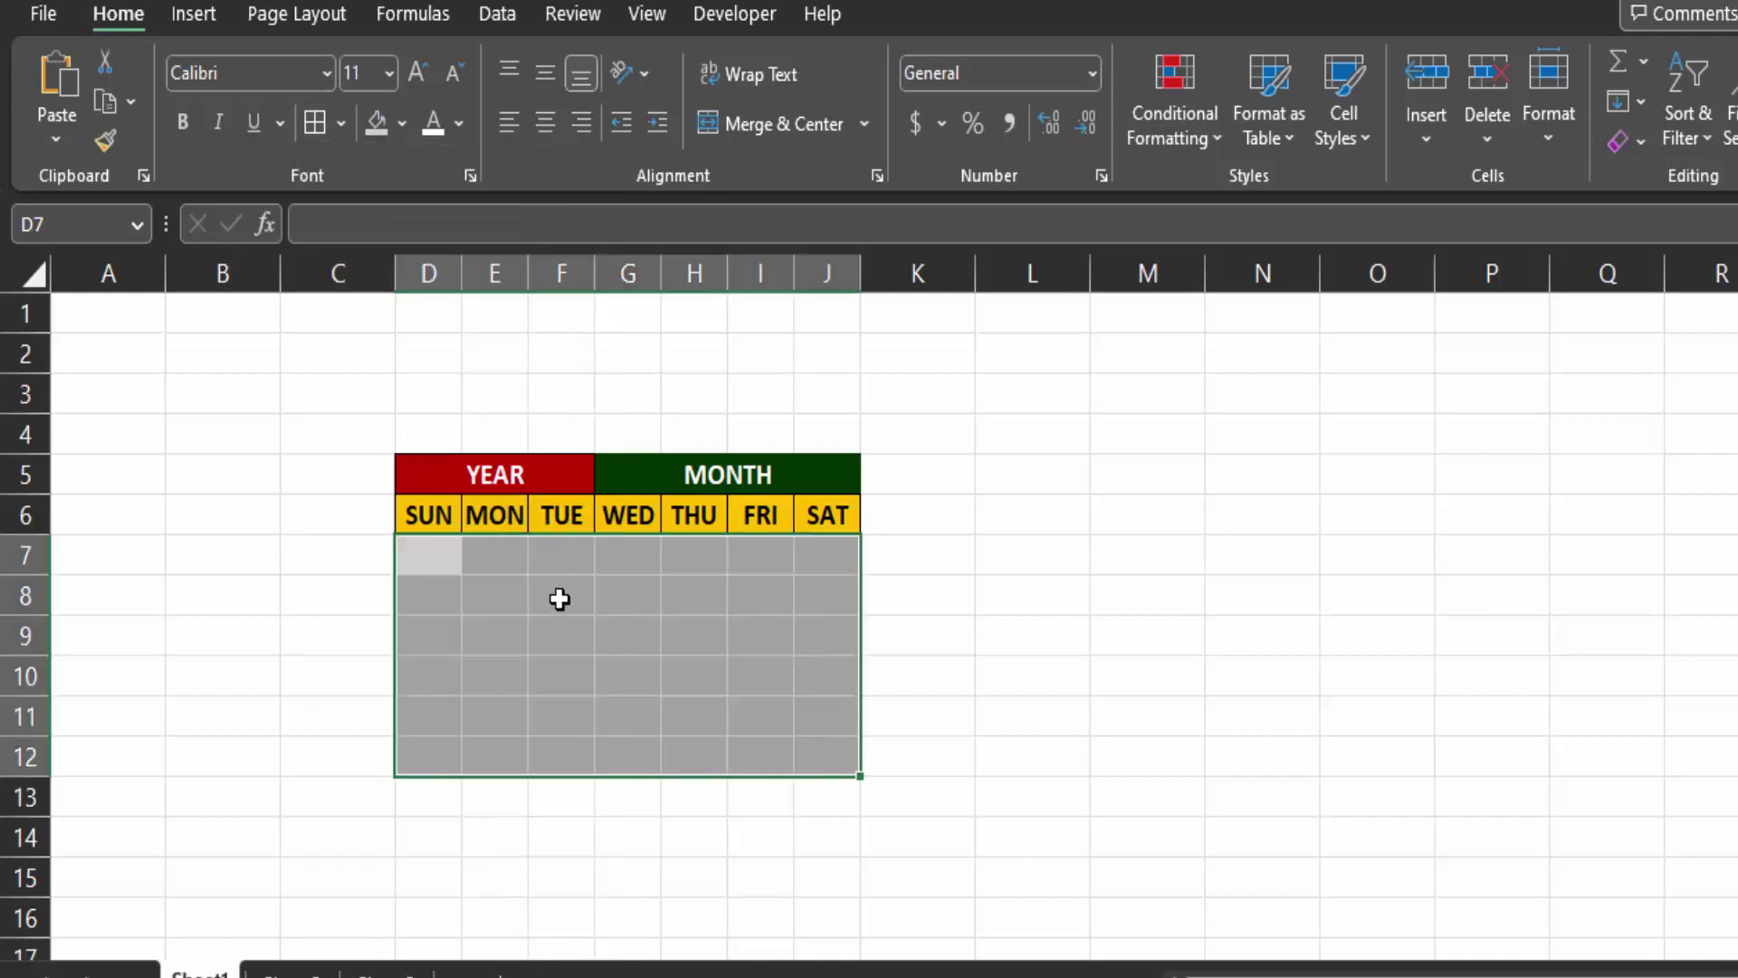
# - Add a dark outside border around the D7:J12 calendar body
pyautogui.click(340, 125)
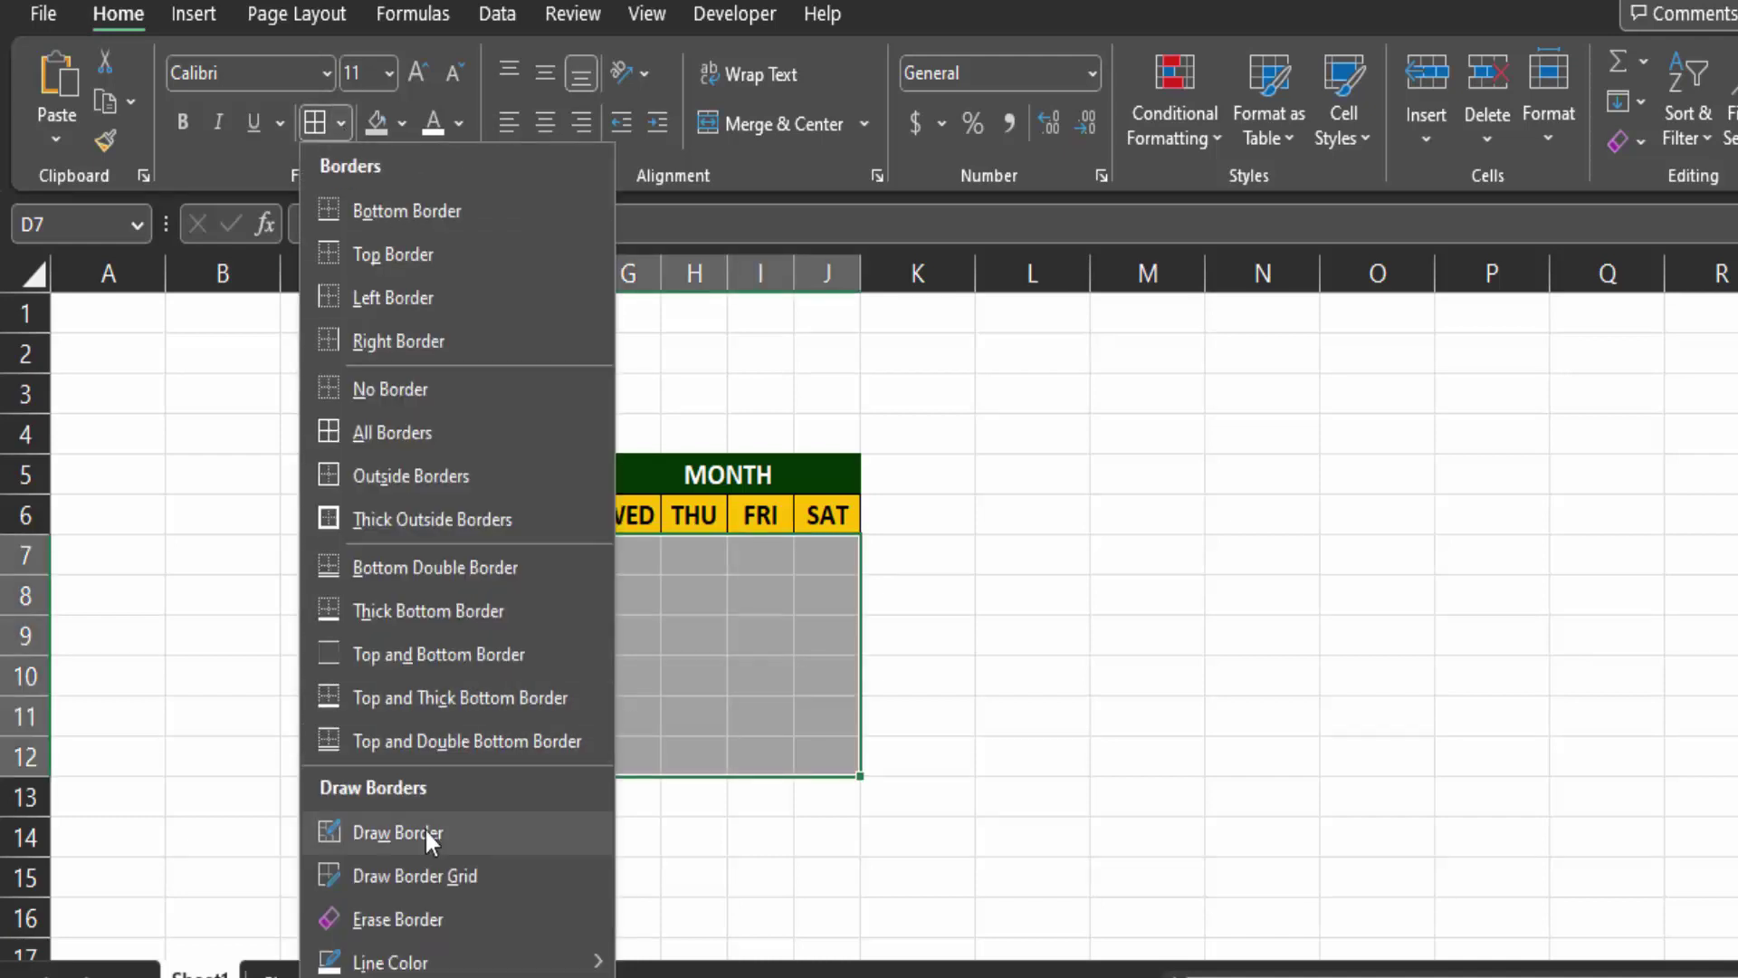
pyautogui.moveTo(510, 965)
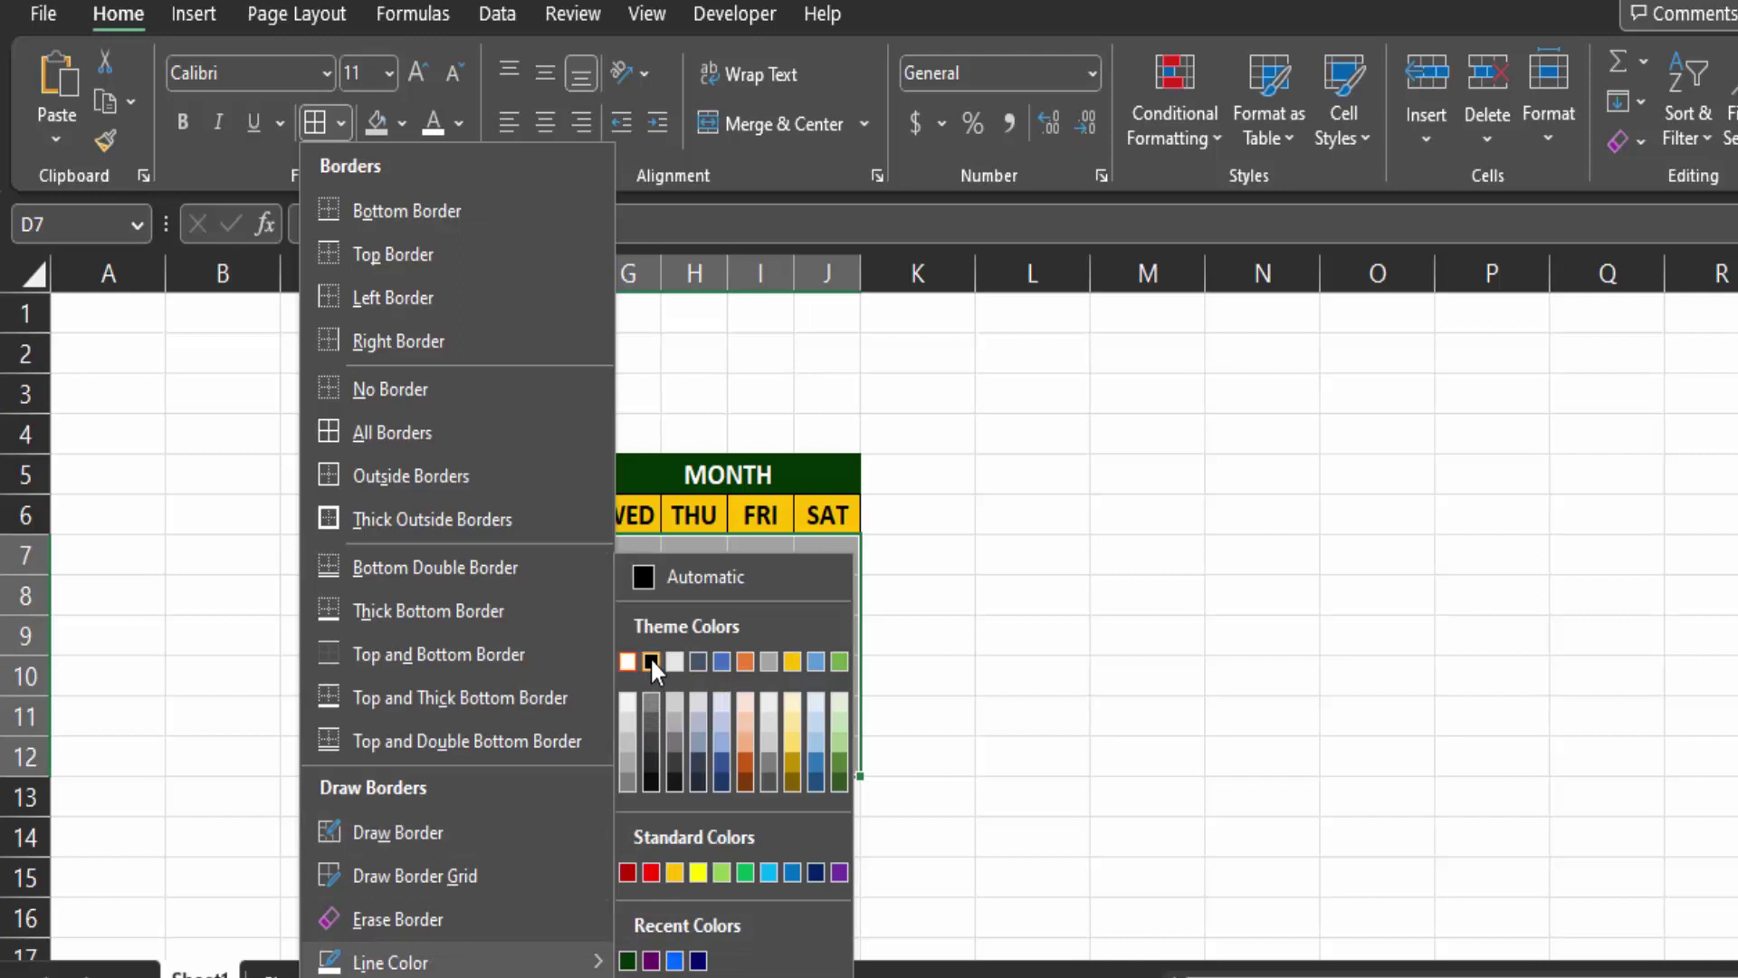
pyautogui.click(650, 657)
pyautogui.click(341, 125)
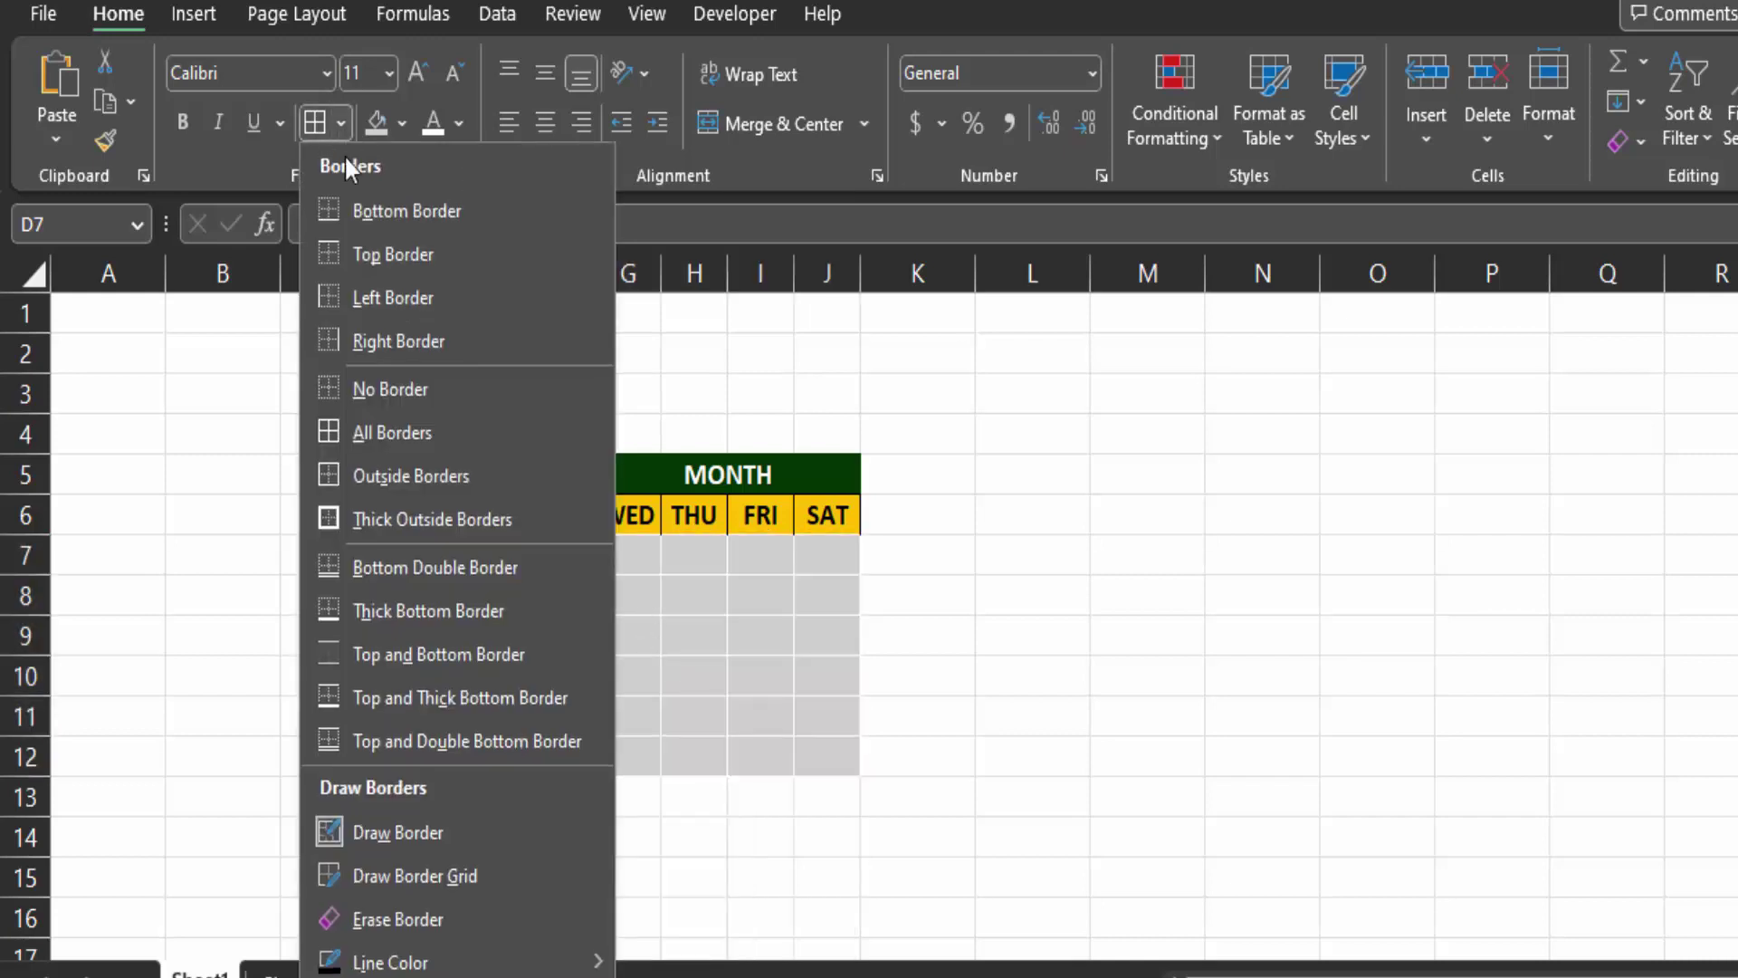
pyautogui.click(409, 477)
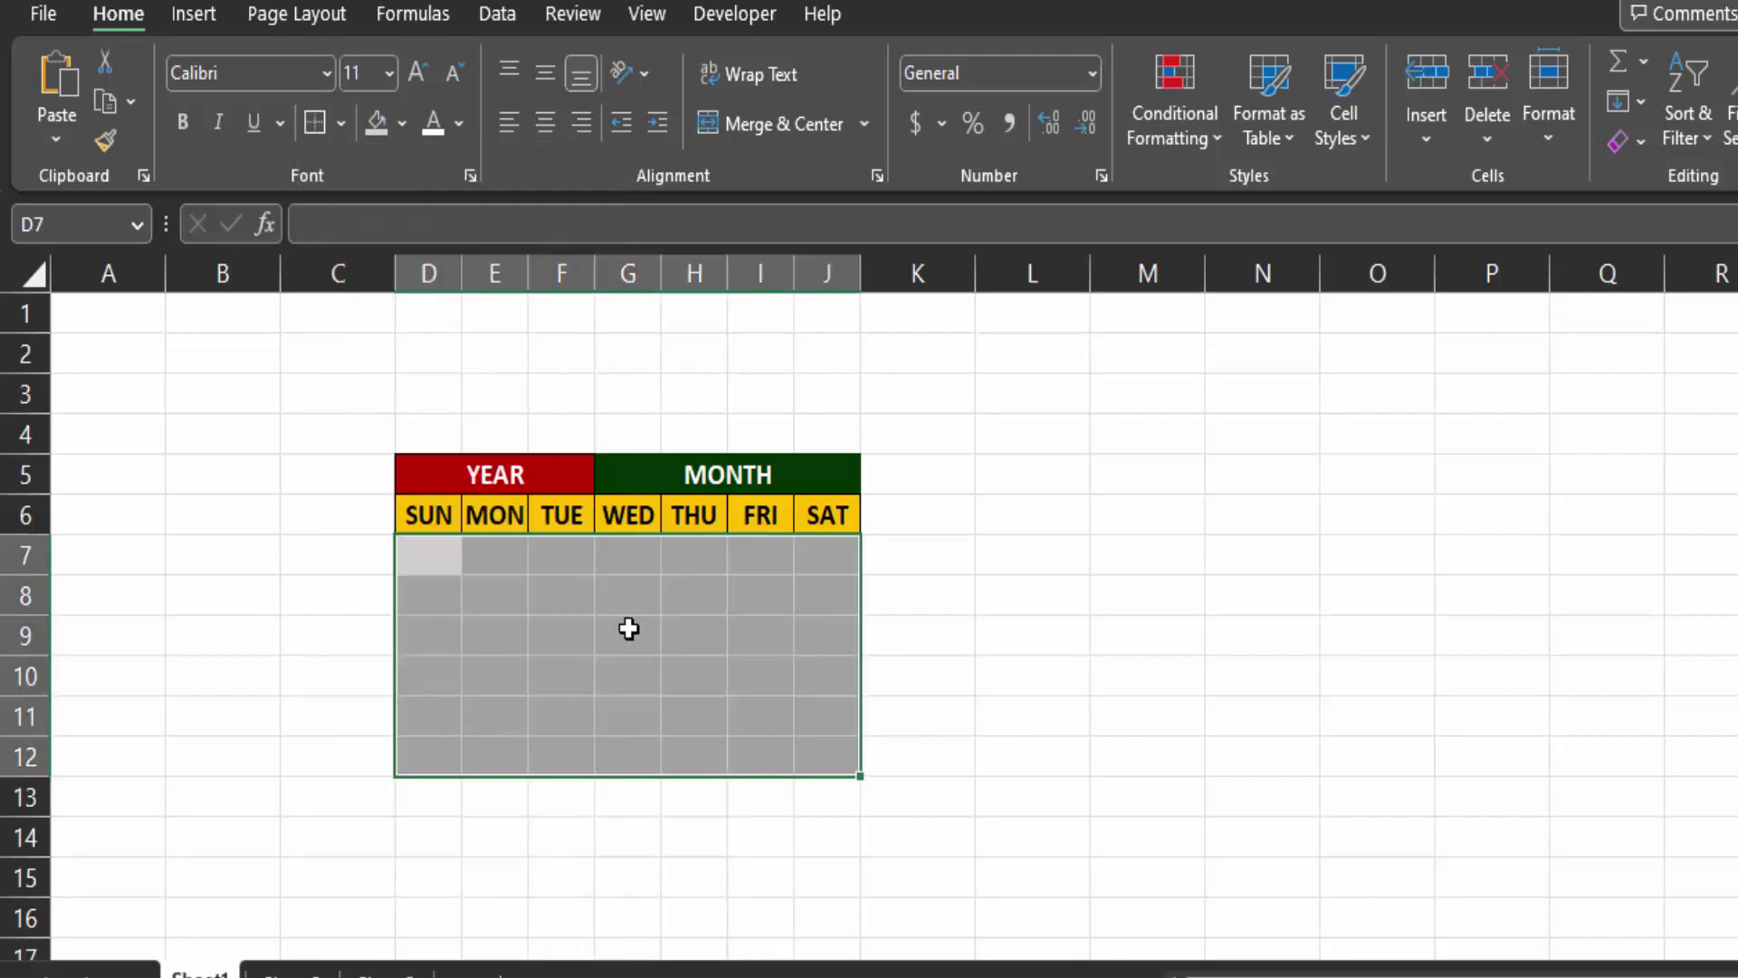
pyautogui.click(904, 604)
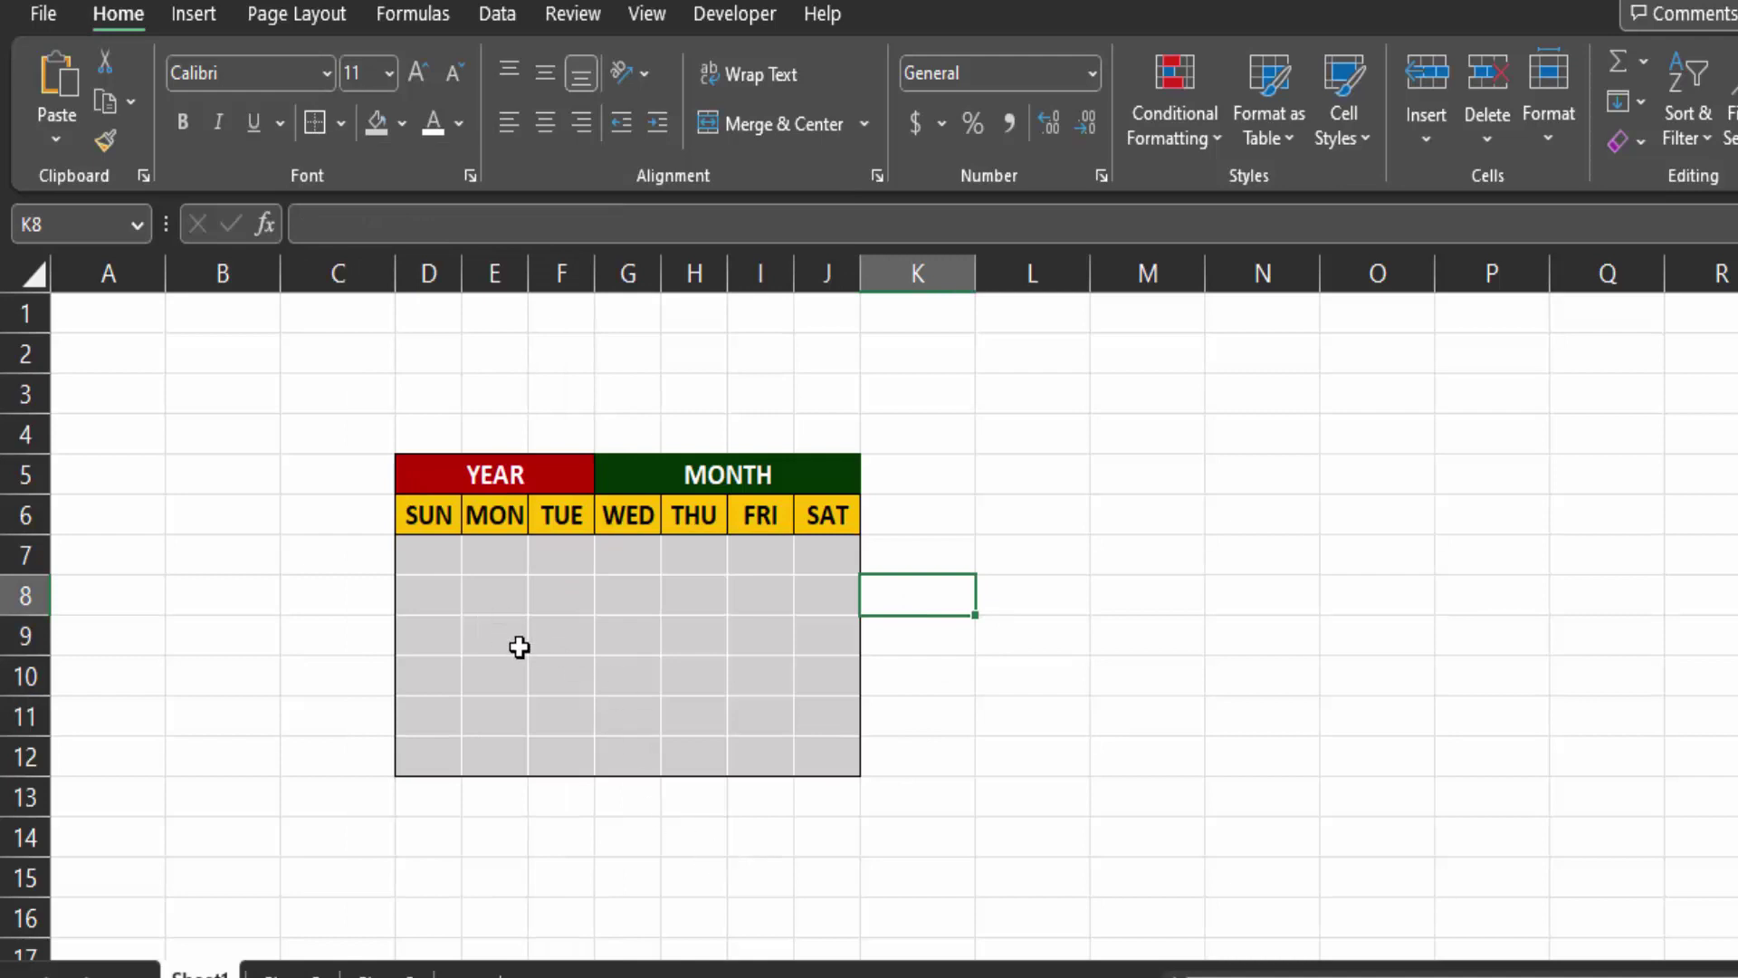
# - Enter JANUARY in L3 and fill the months down through DECEMBER in L14
pyautogui.click(1041, 432)
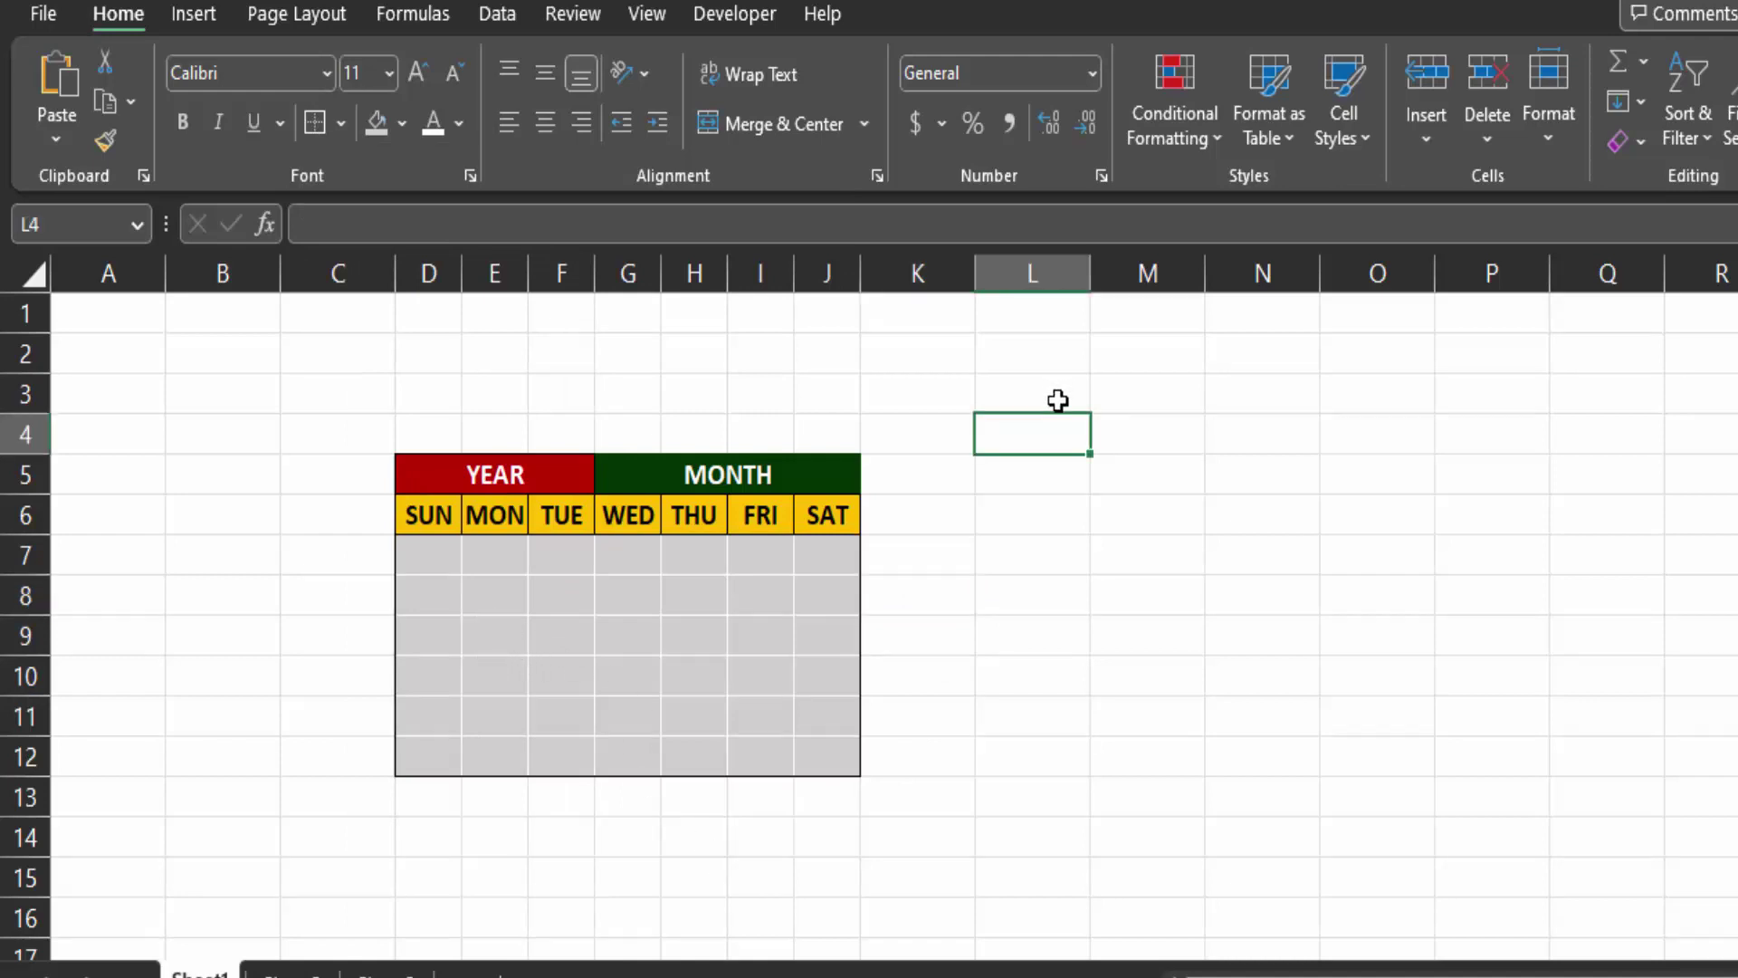
pyautogui.click(1057, 400)
pyautogui.write('JANUARY')
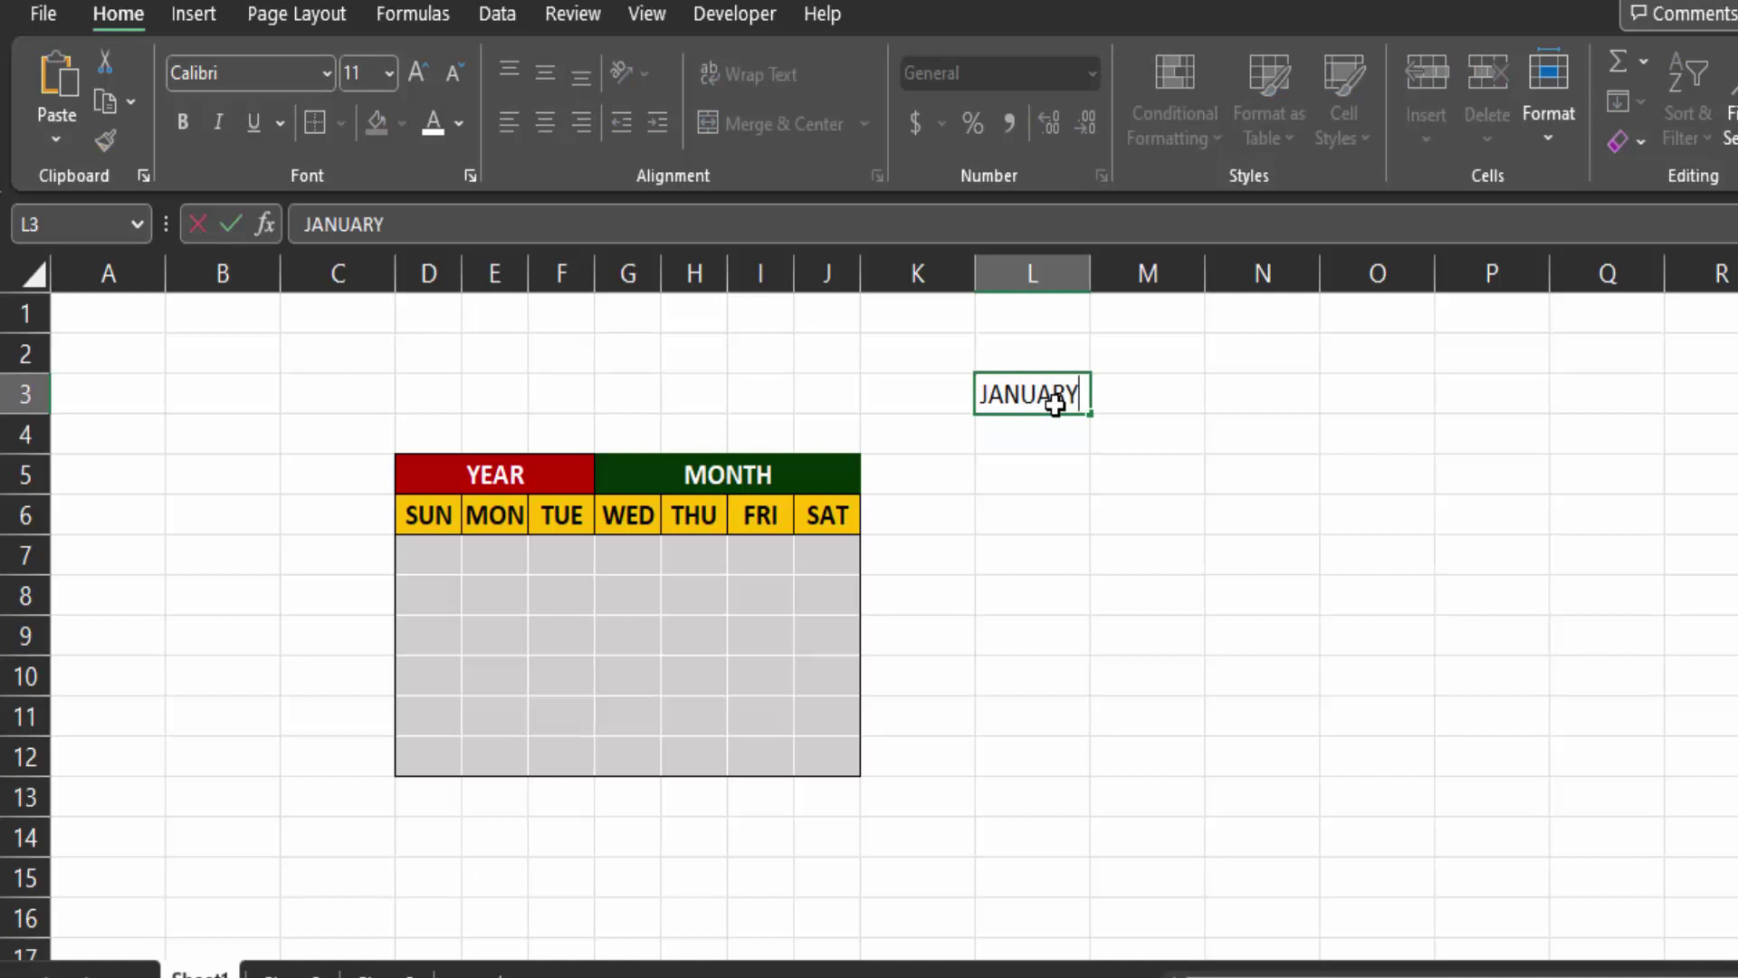
pyautogui.press('Return')
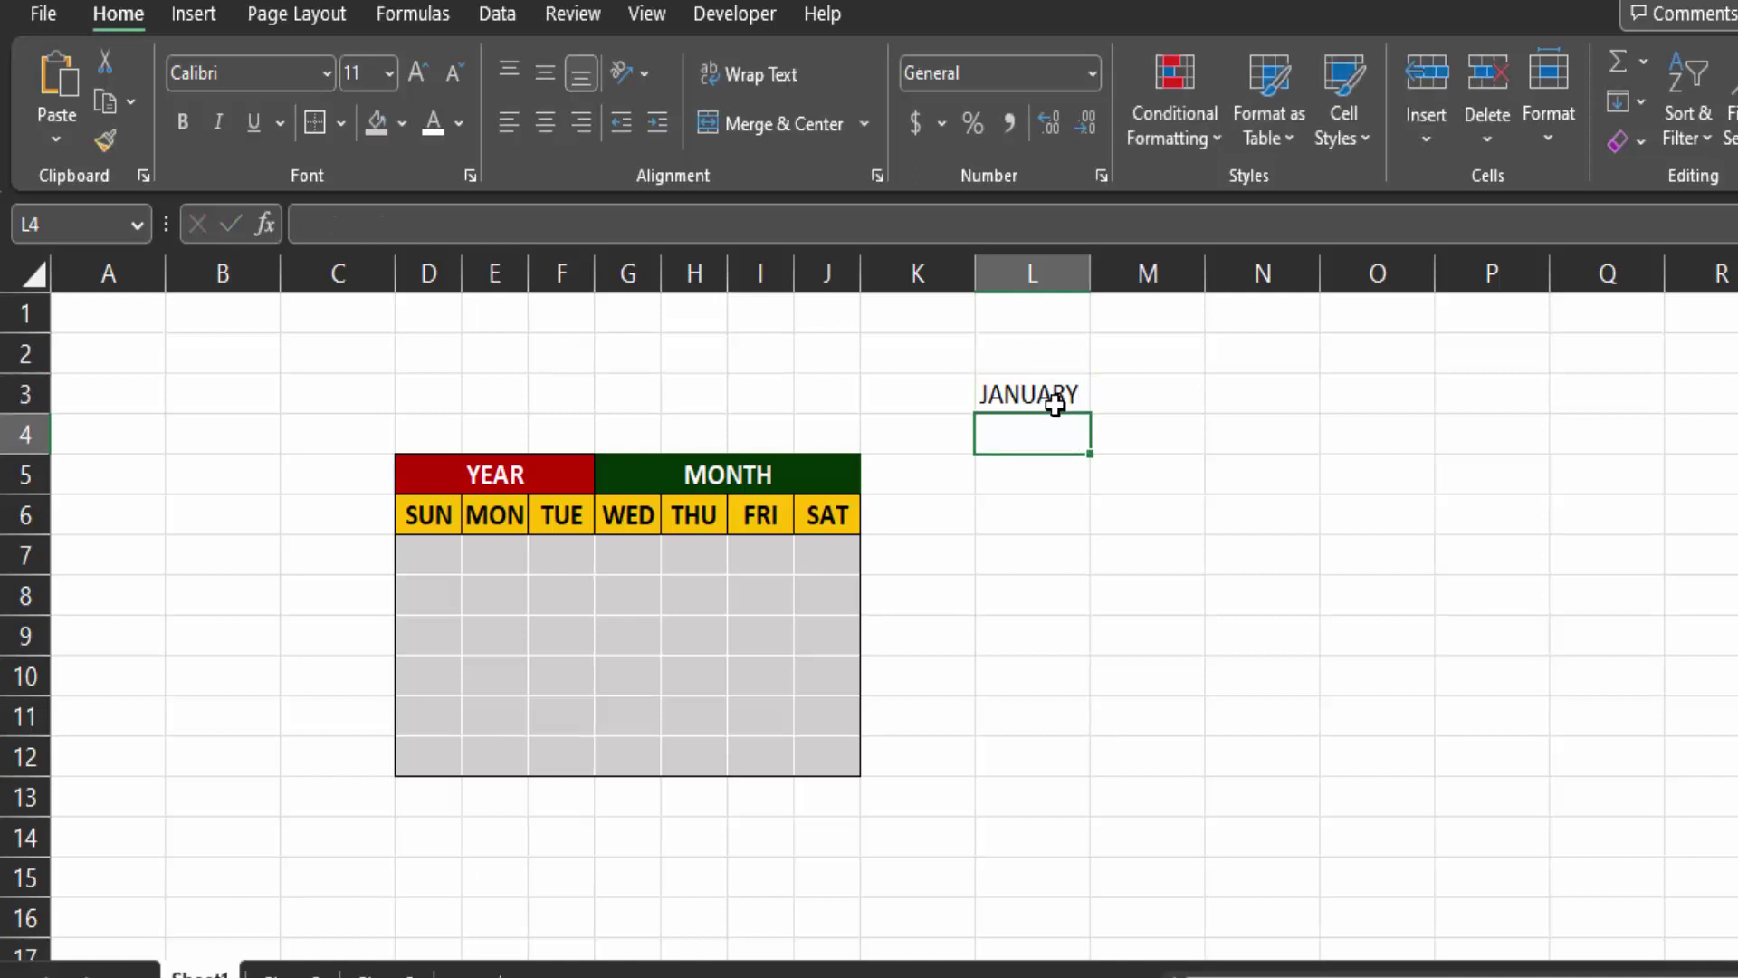
pyautogui.click(1053, 403)
pyautogui.moveTo(1087, 416); pyautogui.dragTo(1061, 834)
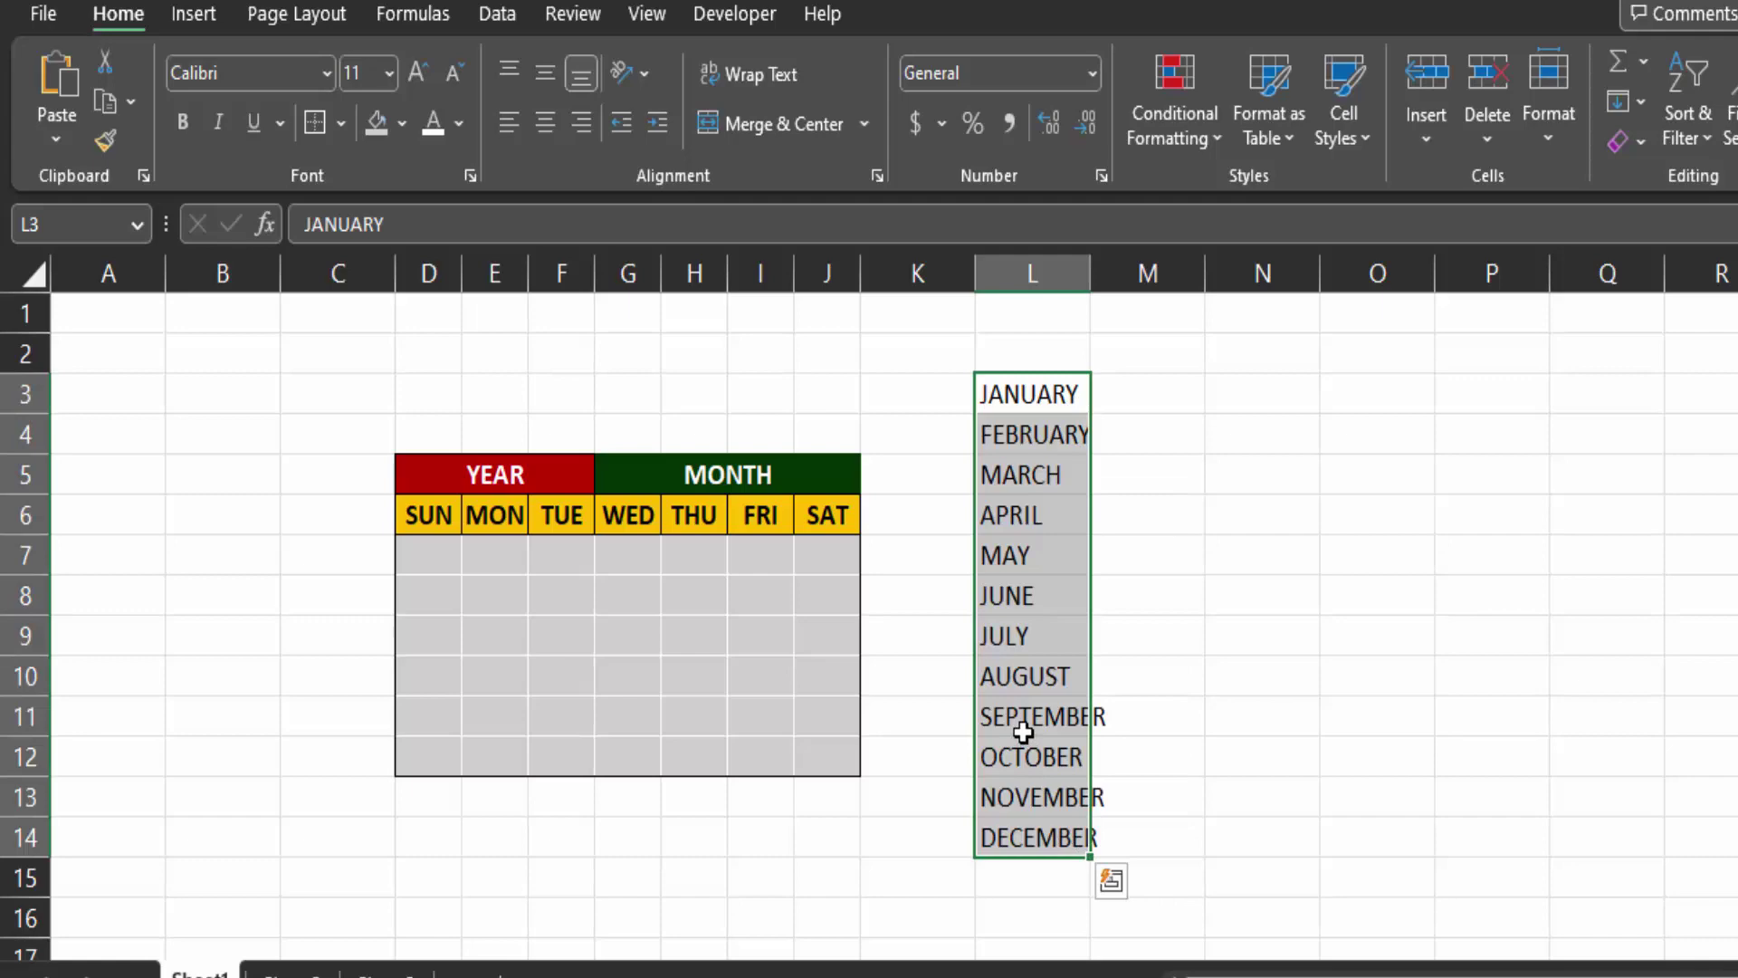
# - Name the L3:L14 range month via the Name Box
pyautogui.click(45, 226)
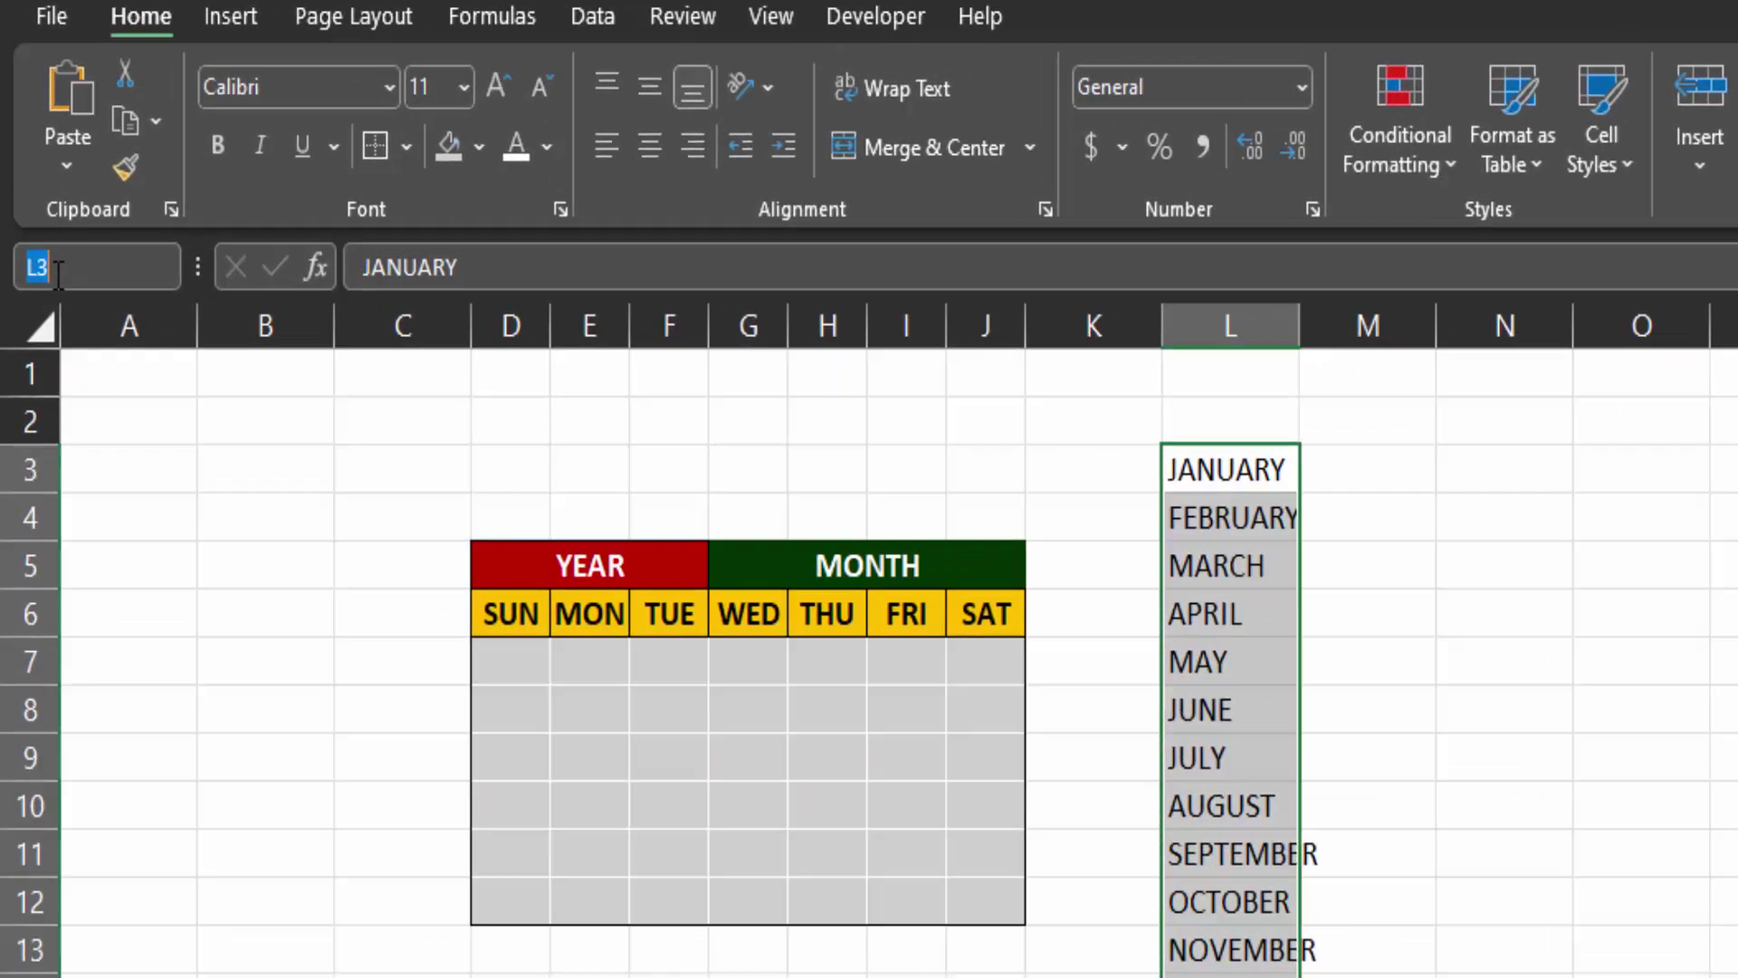
pyautogui.write('month')
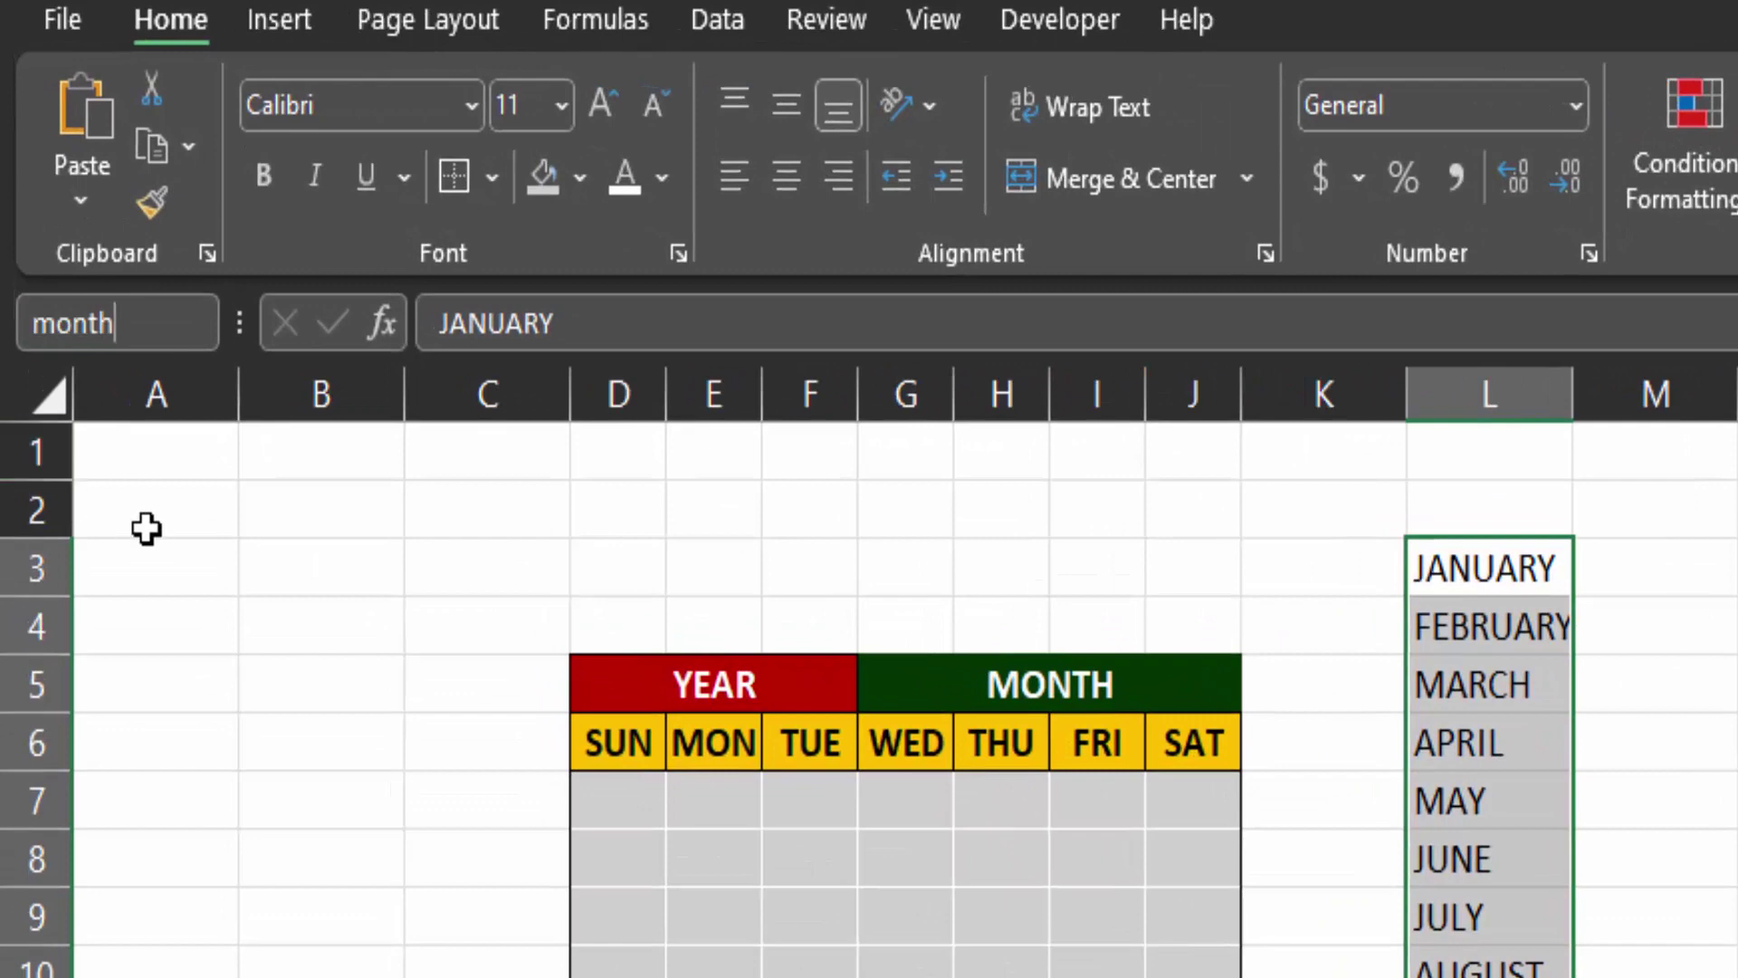
pyautogui.press('Return')
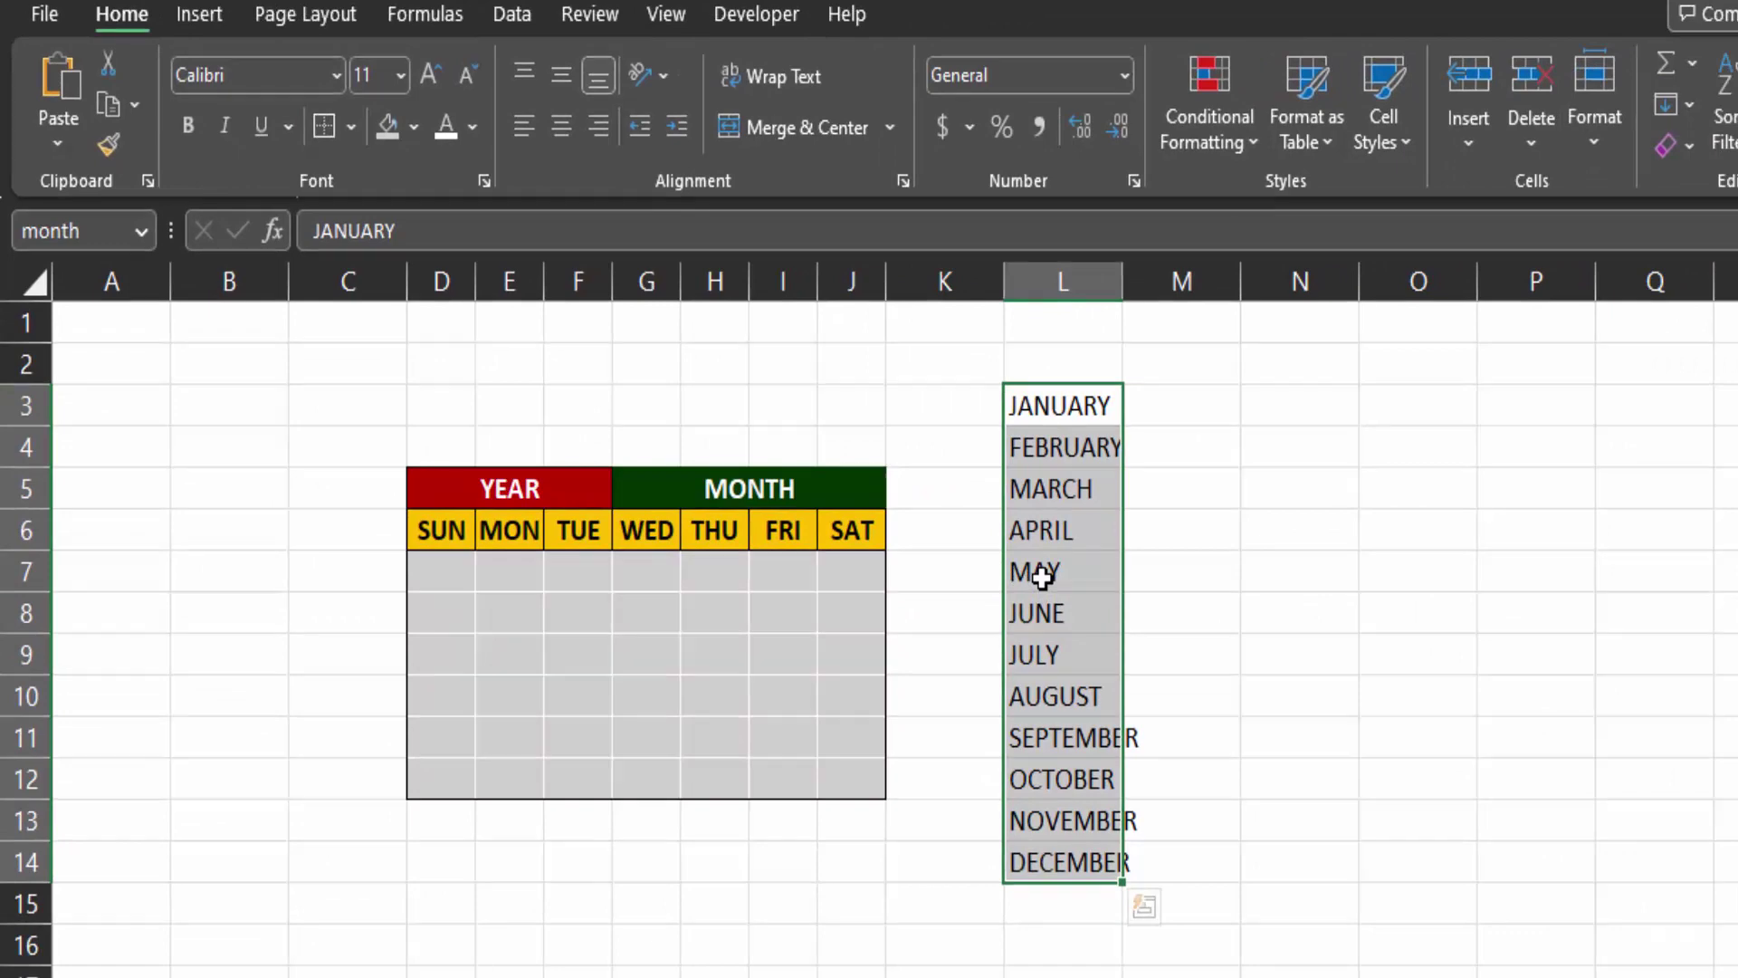
# - Add List data validation to the MONTH cell with source =month
pyautogui.click(944, 447)
pyautogui.click(729, 486)
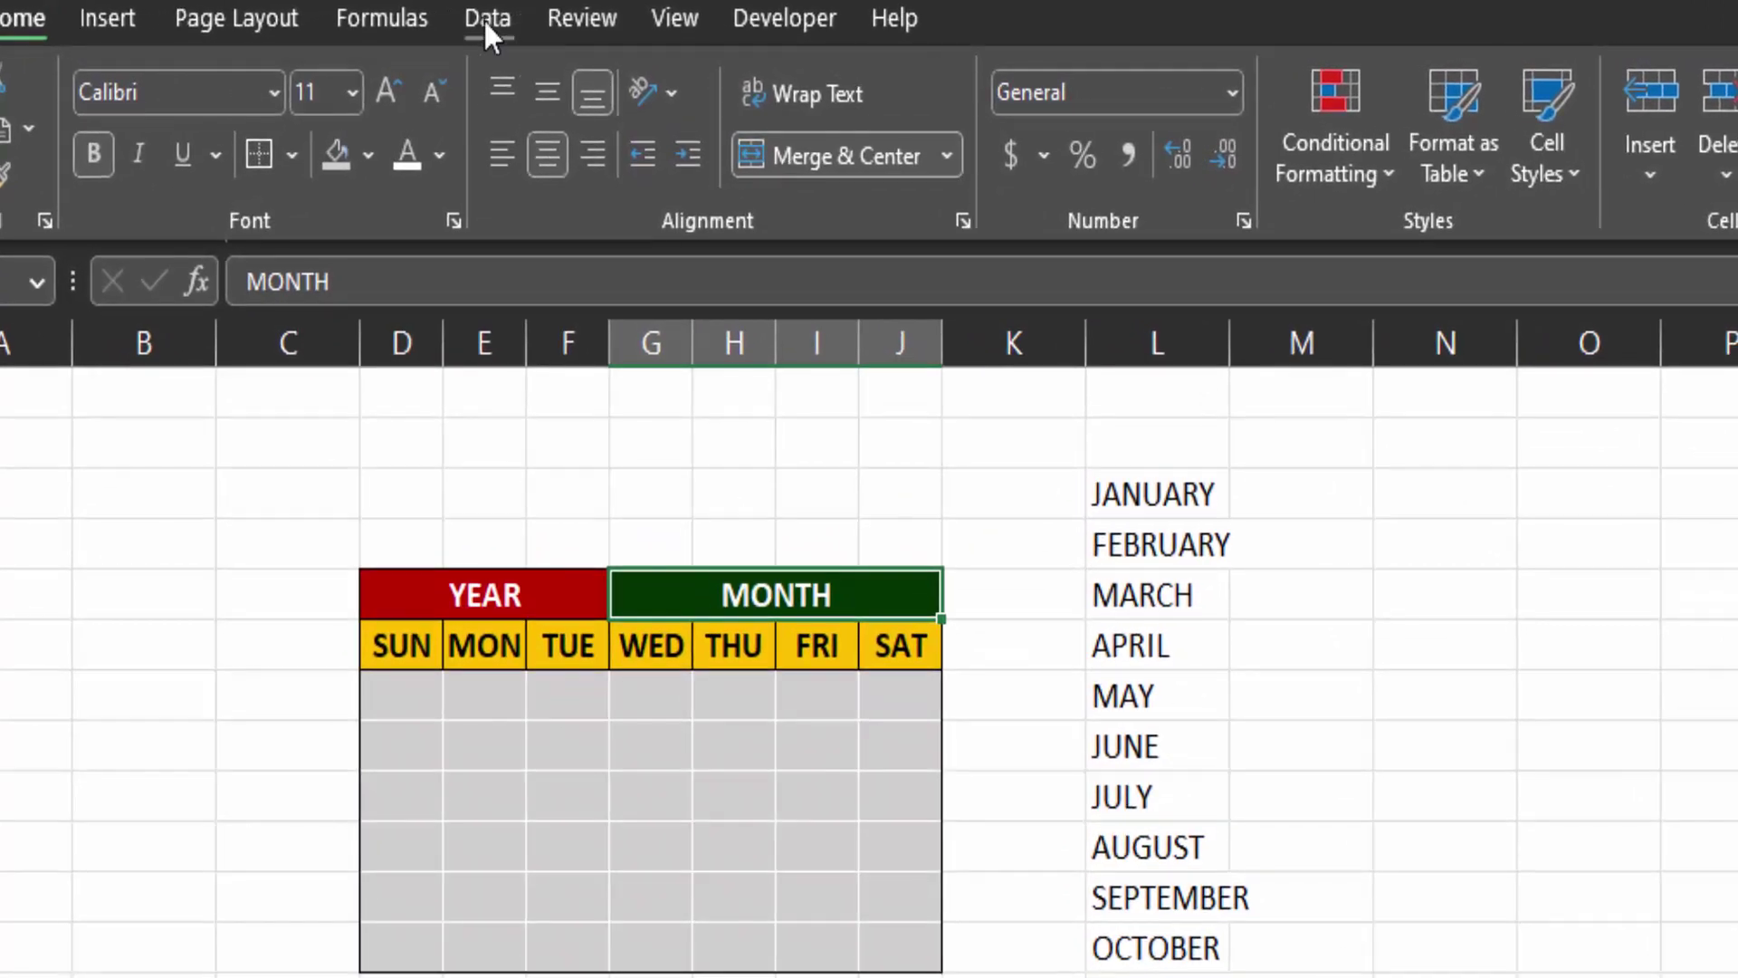
pyautogui.click(486, 21)
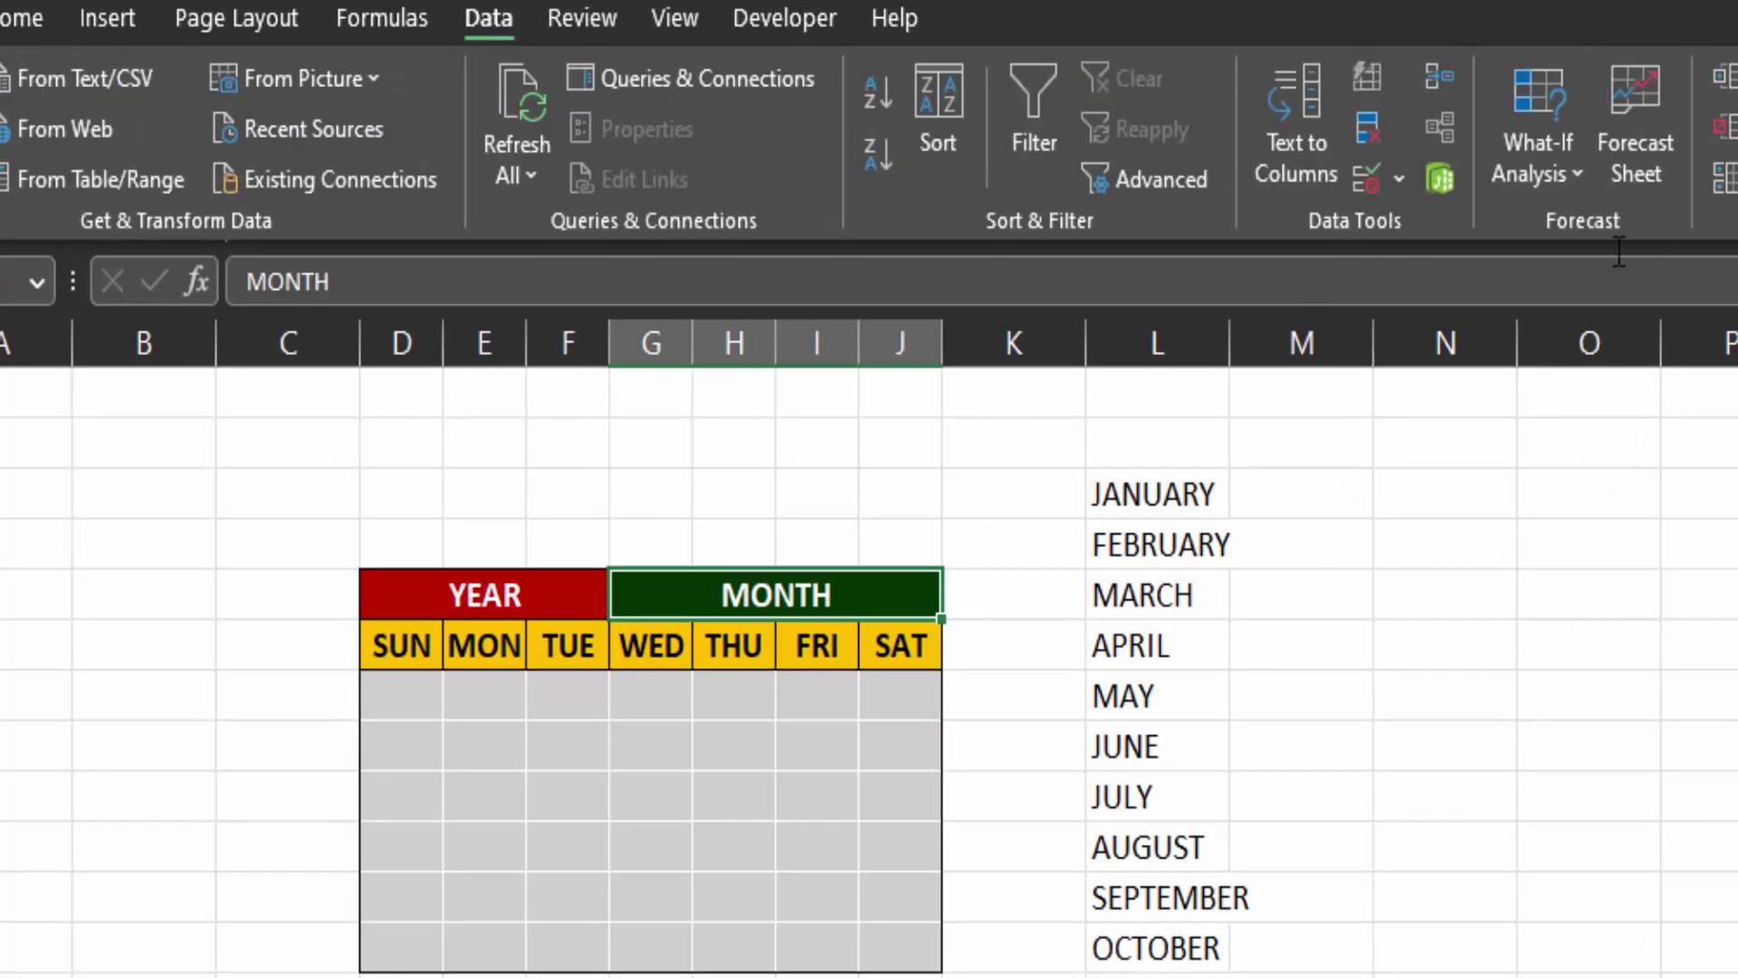
pyautogui.click(1370, 181)
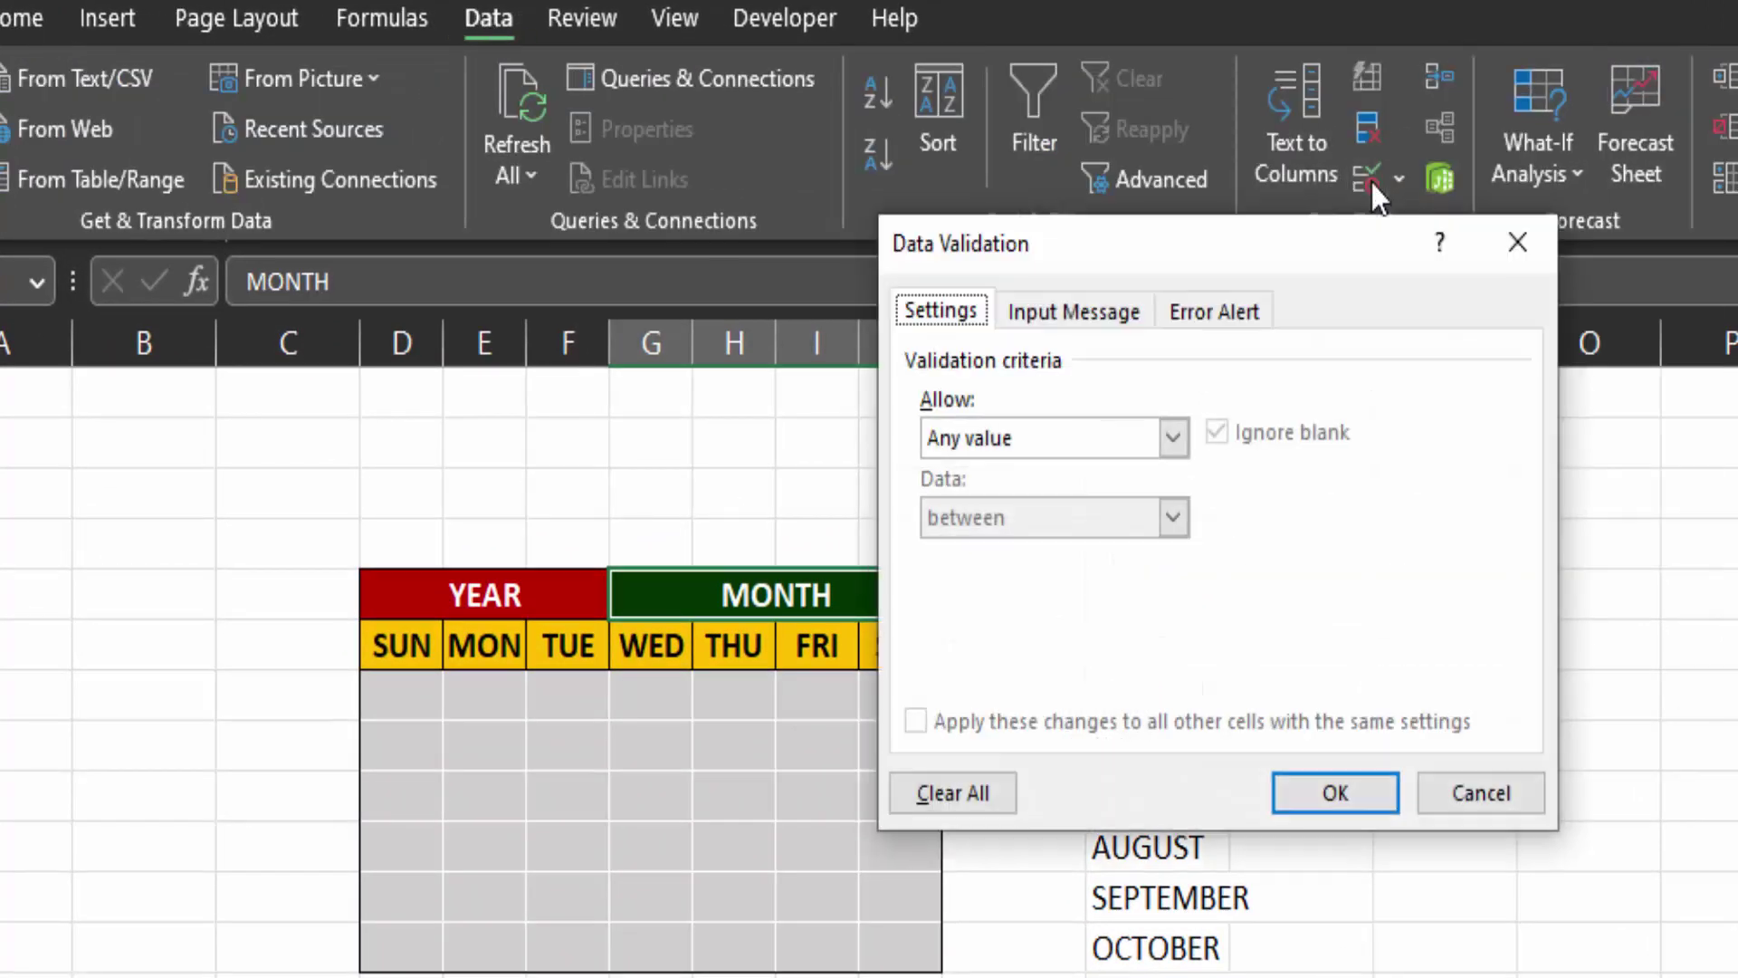
pyautogui.click(1174, 426)
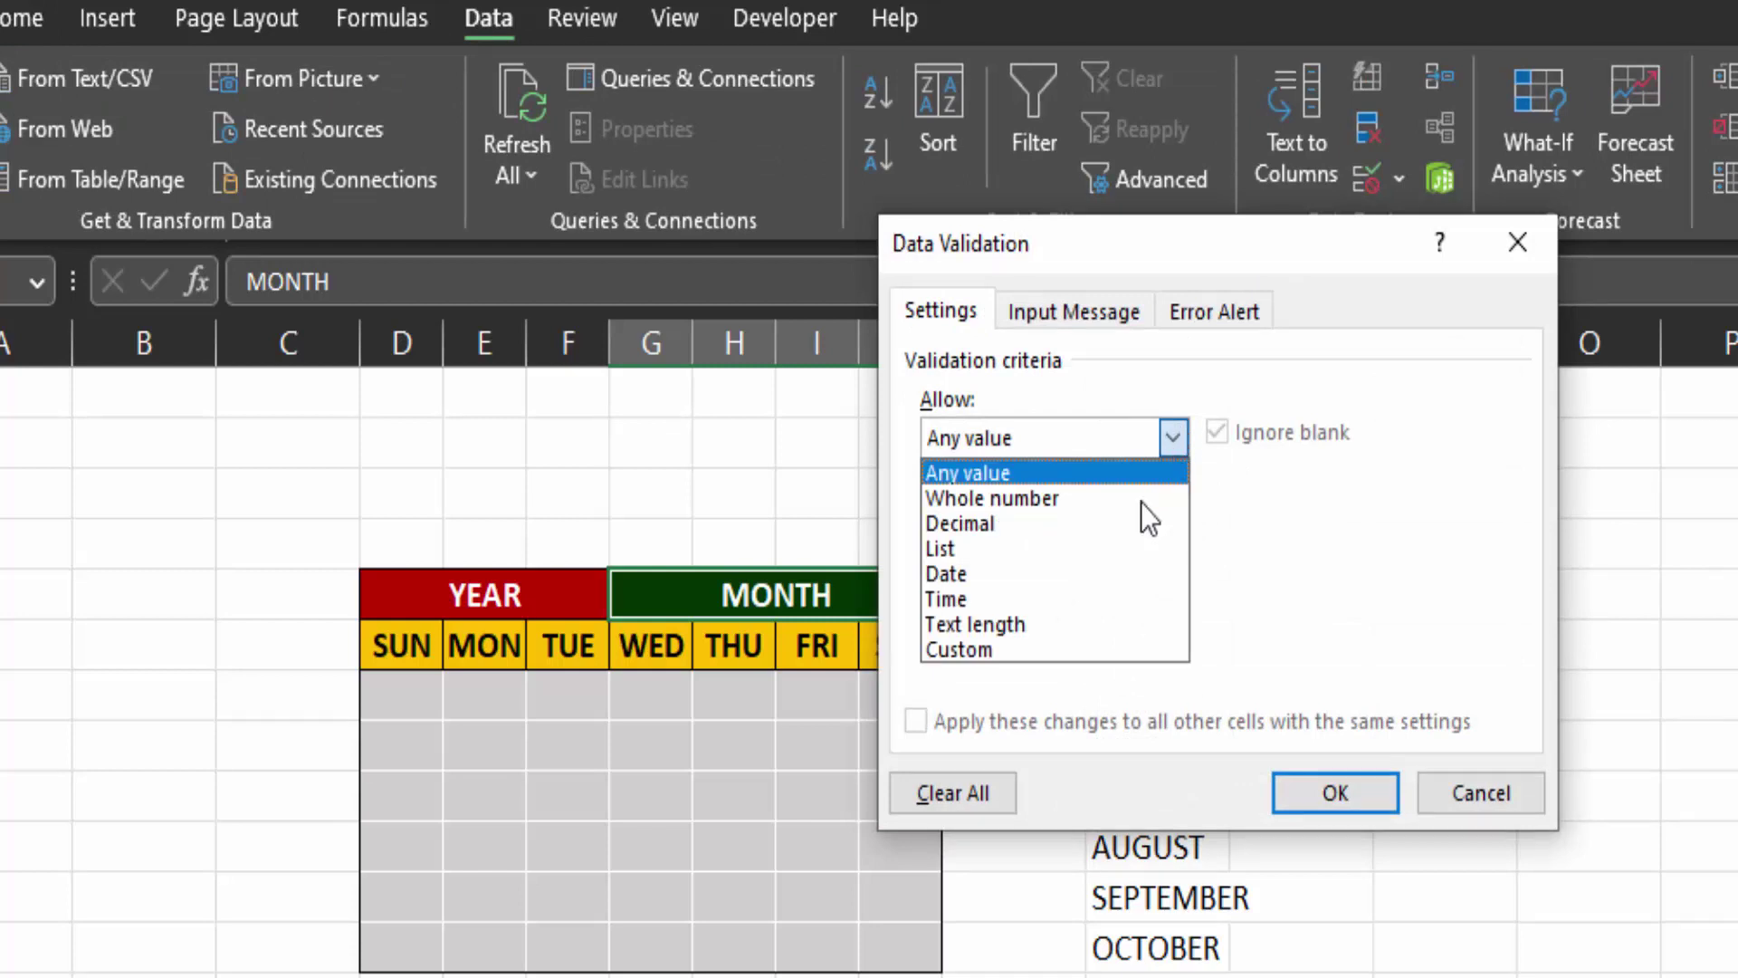
pyautogui.click(1104, 554)
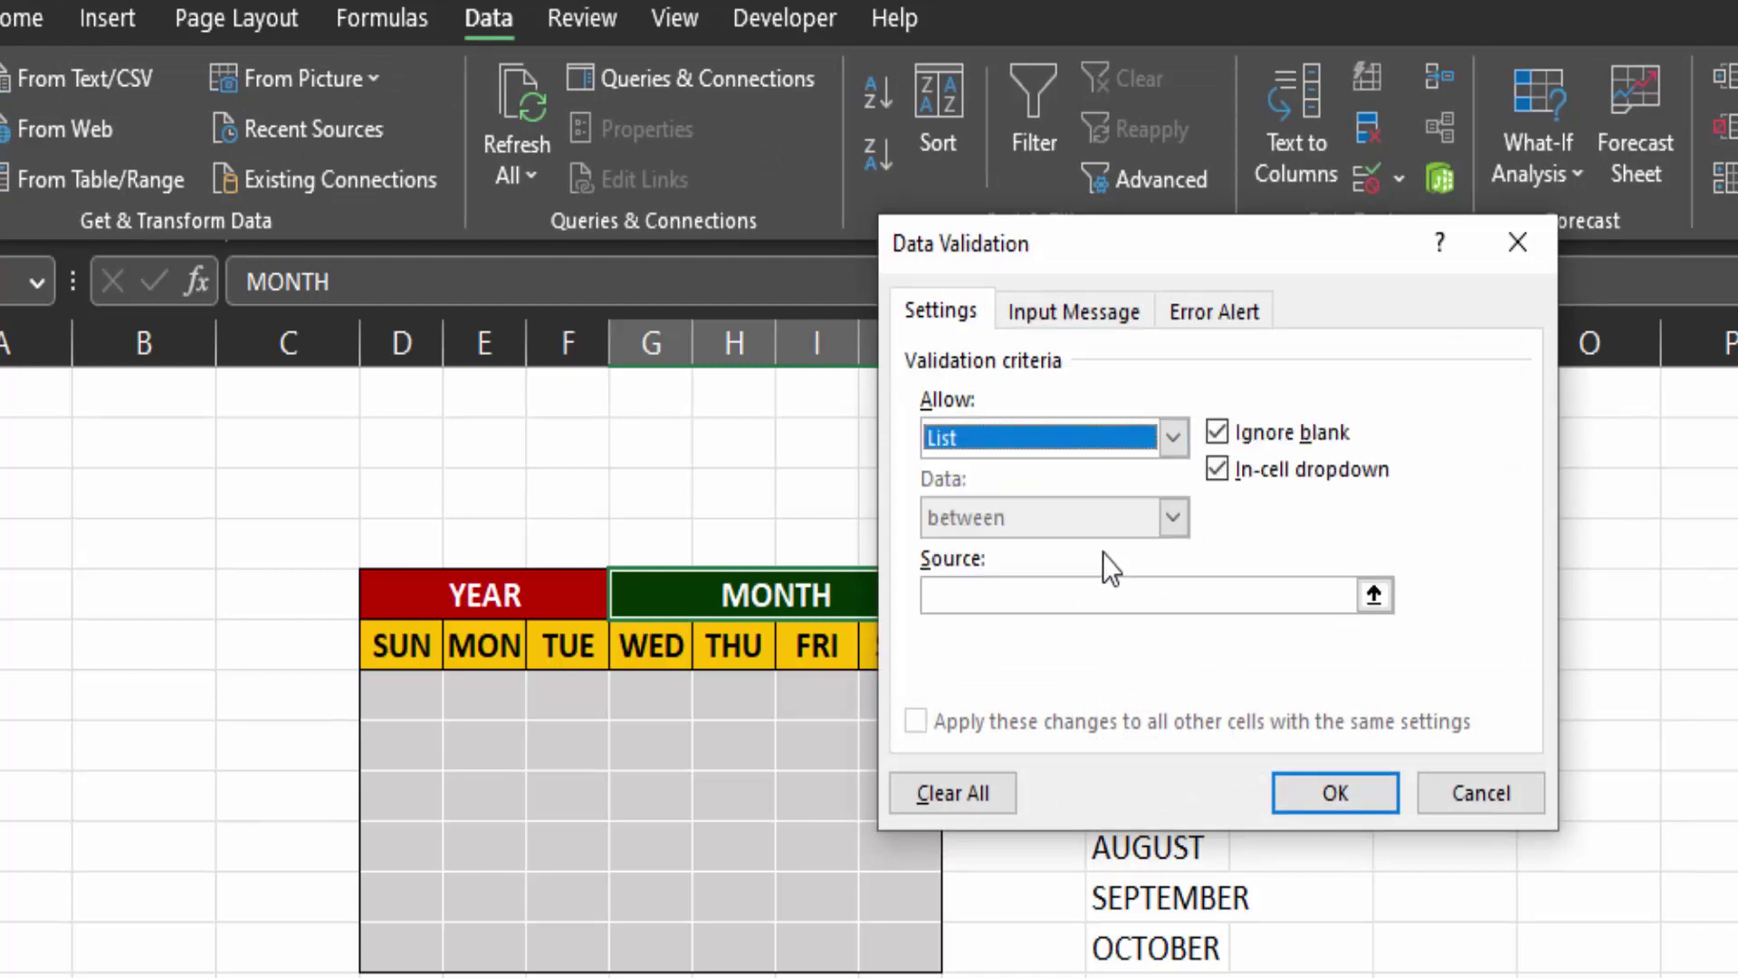
pyautogui.click(1089, 596)
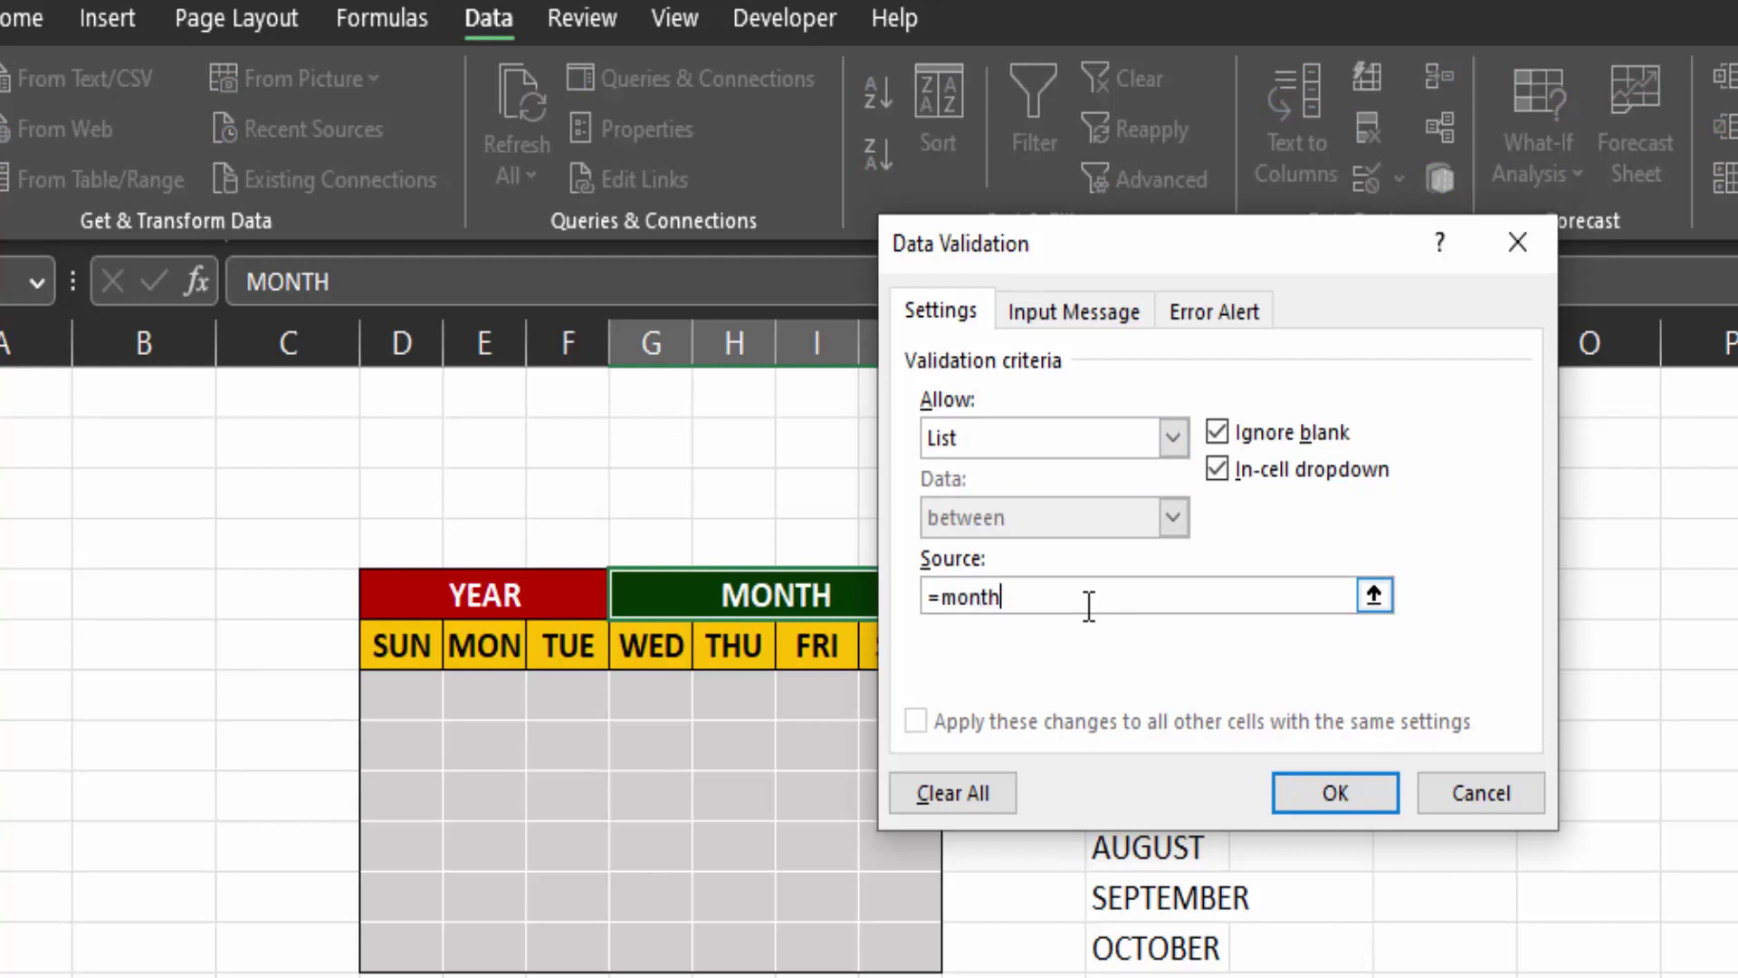
pyautogui.write('=month')
pyautogui.click(1338, 793)
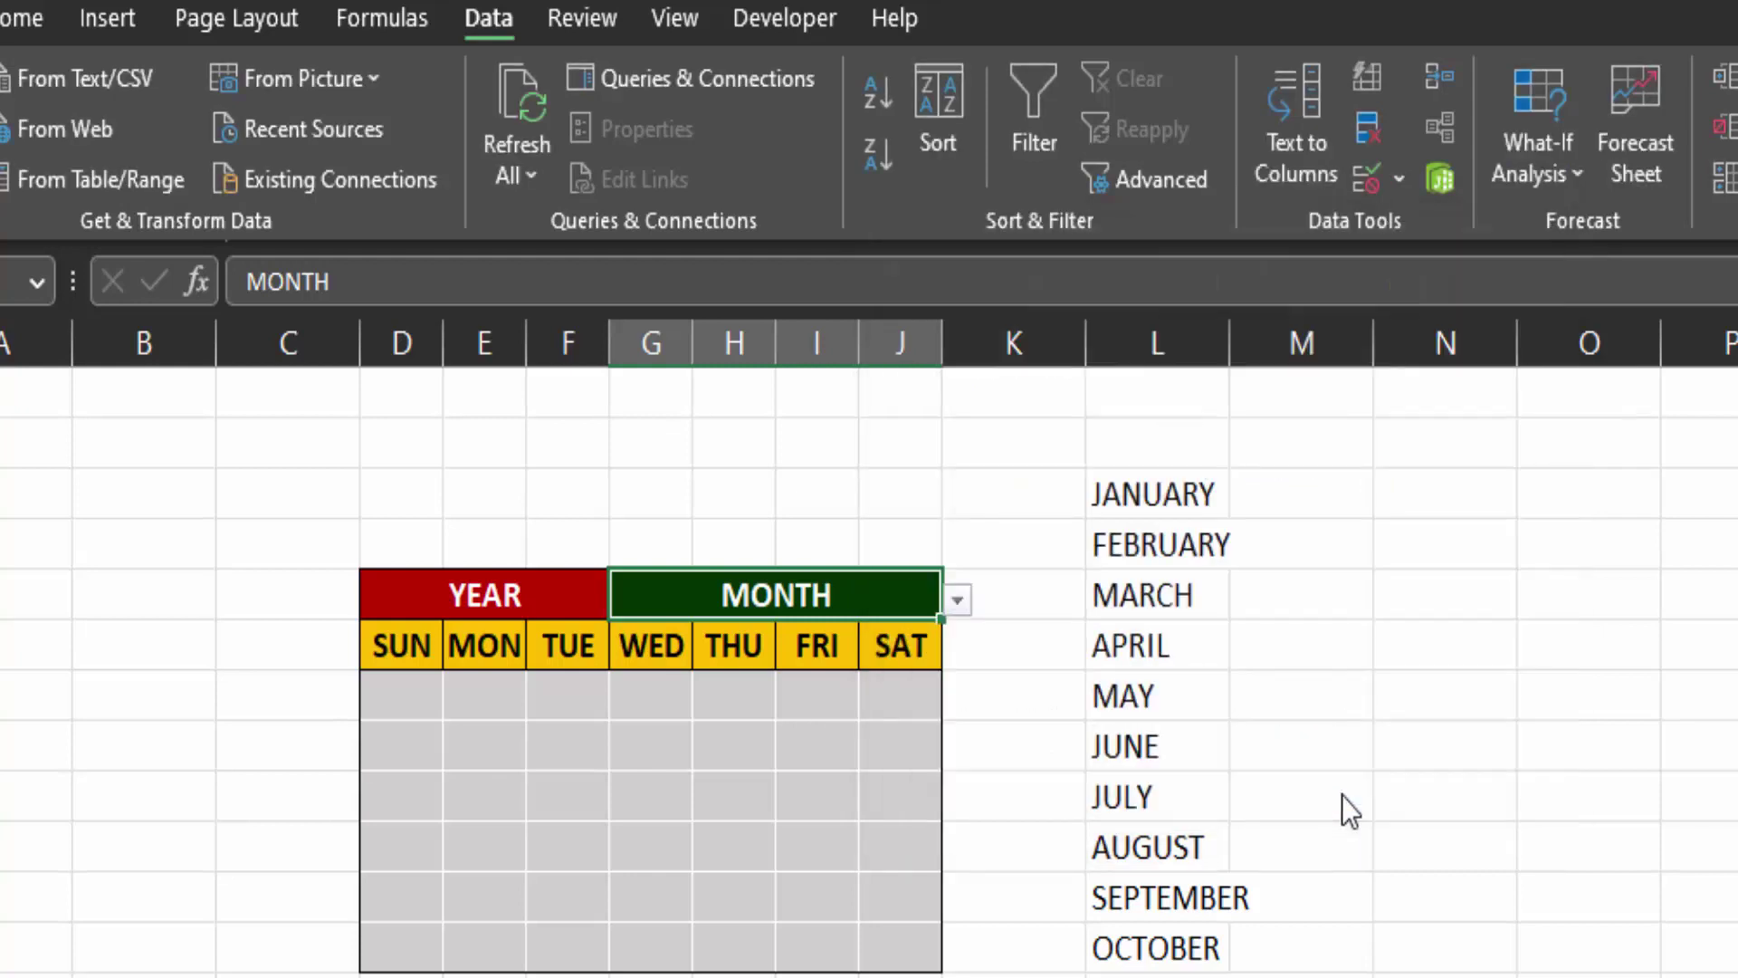
# - Pick AUGUST from the new month dropdown, then select the YEAR cell
pyautogui.click(957, 601)
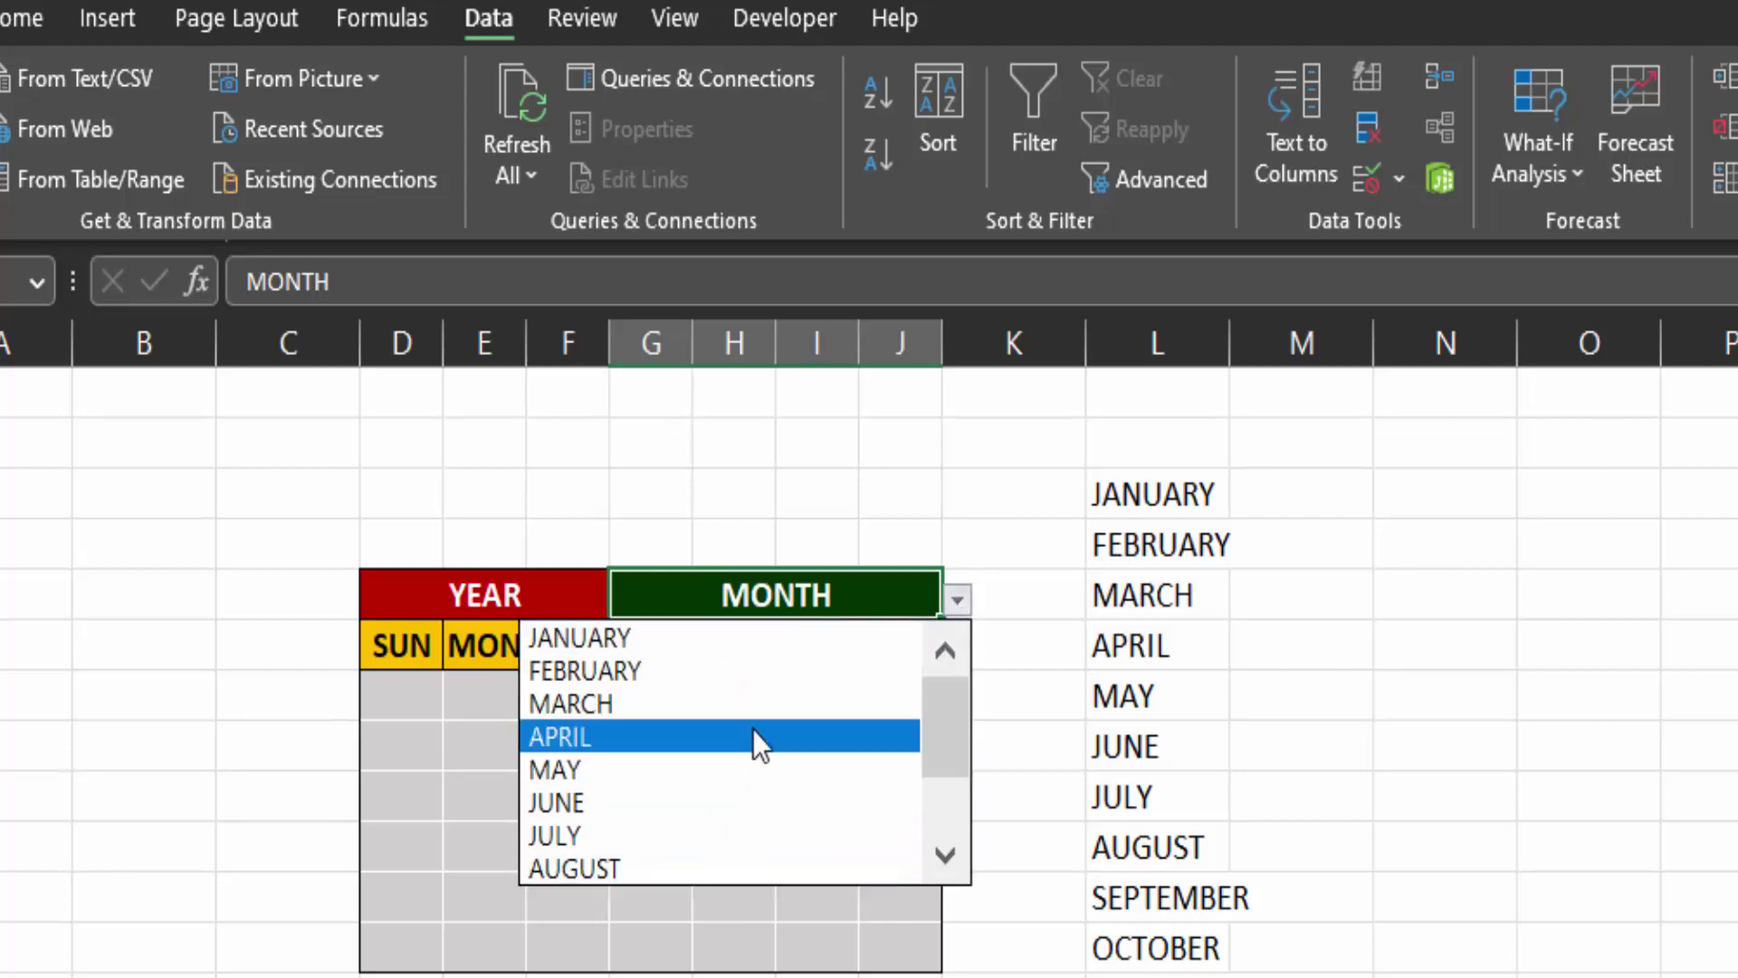
pyautogui.click(724, 868)
pyautogui.click(956, 600)
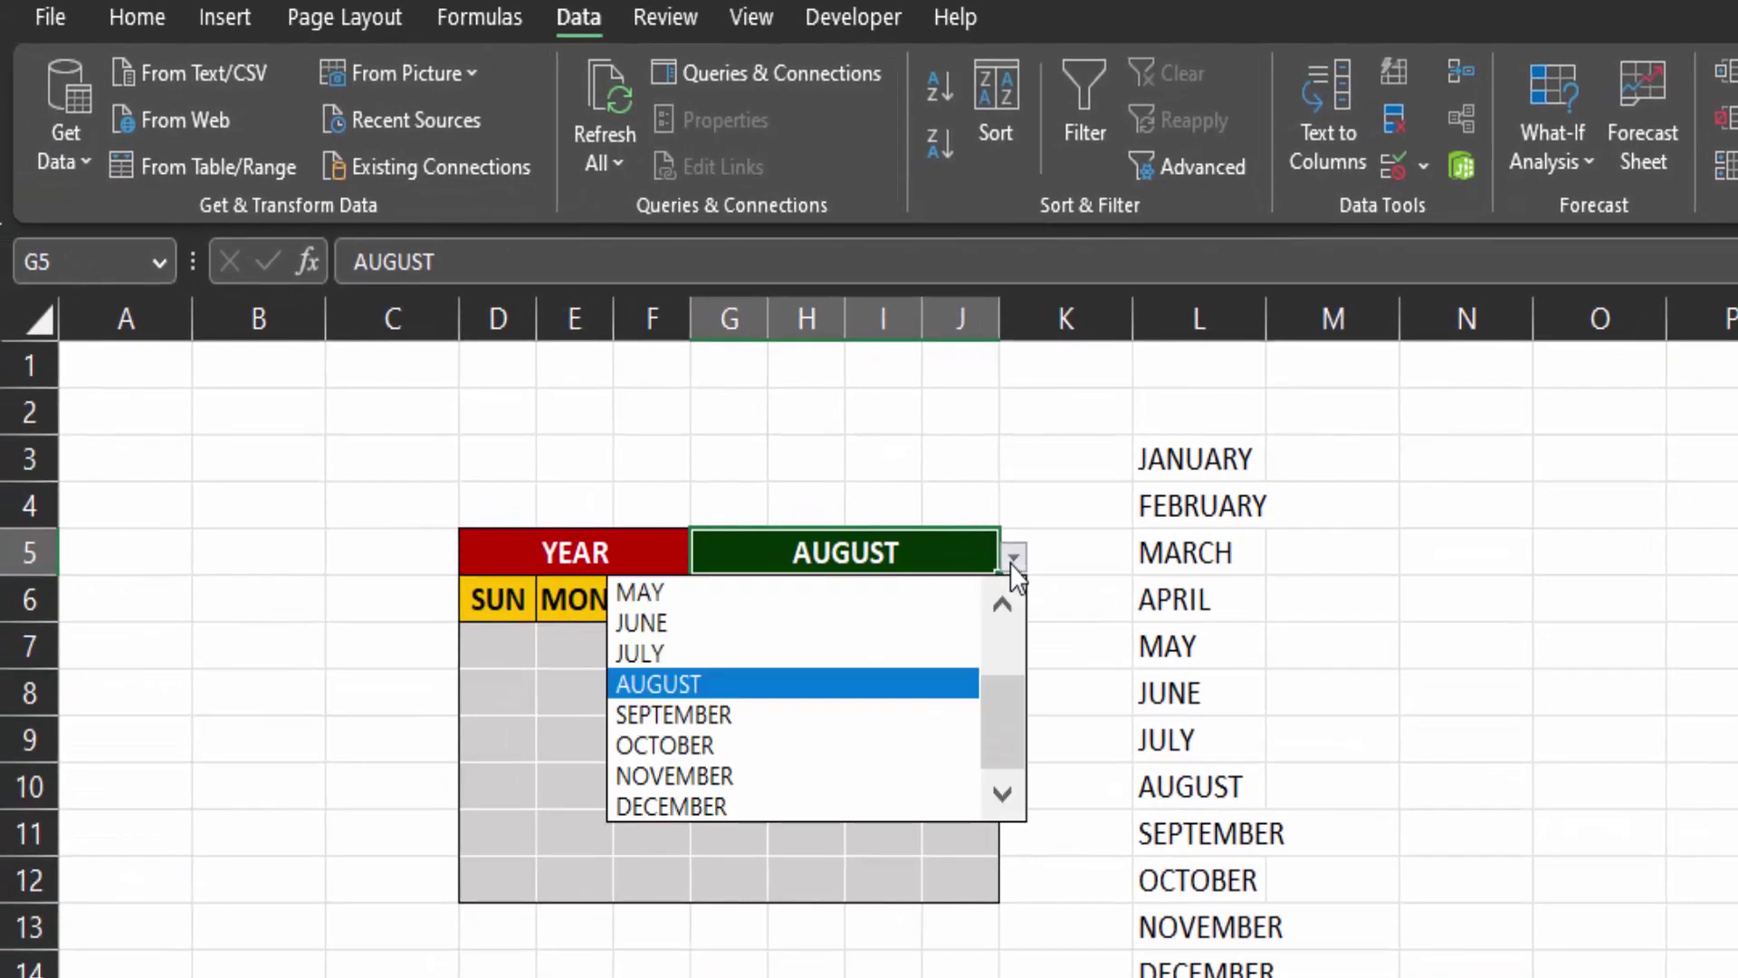
pyautogui.click(597, 550)
# - Set the year to 2020 and enter =DATEVALUE("1"&G5&D5) in B3
pyautogui.write('2020')
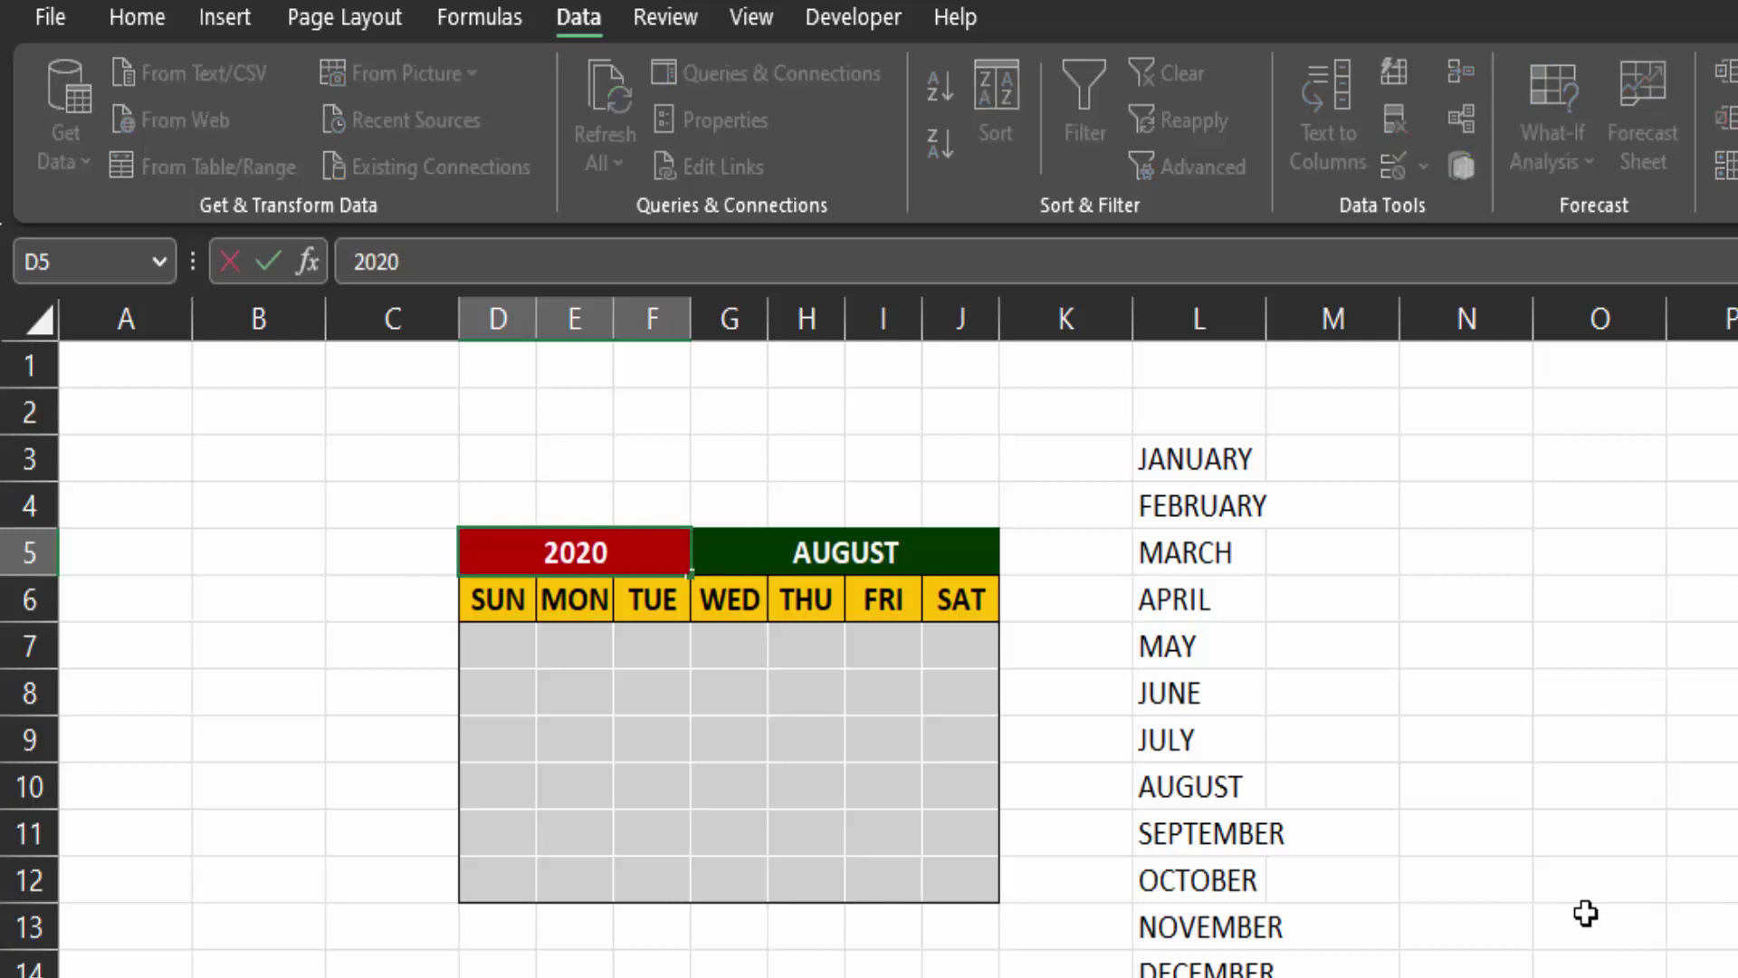
pyautogui.press('Return')
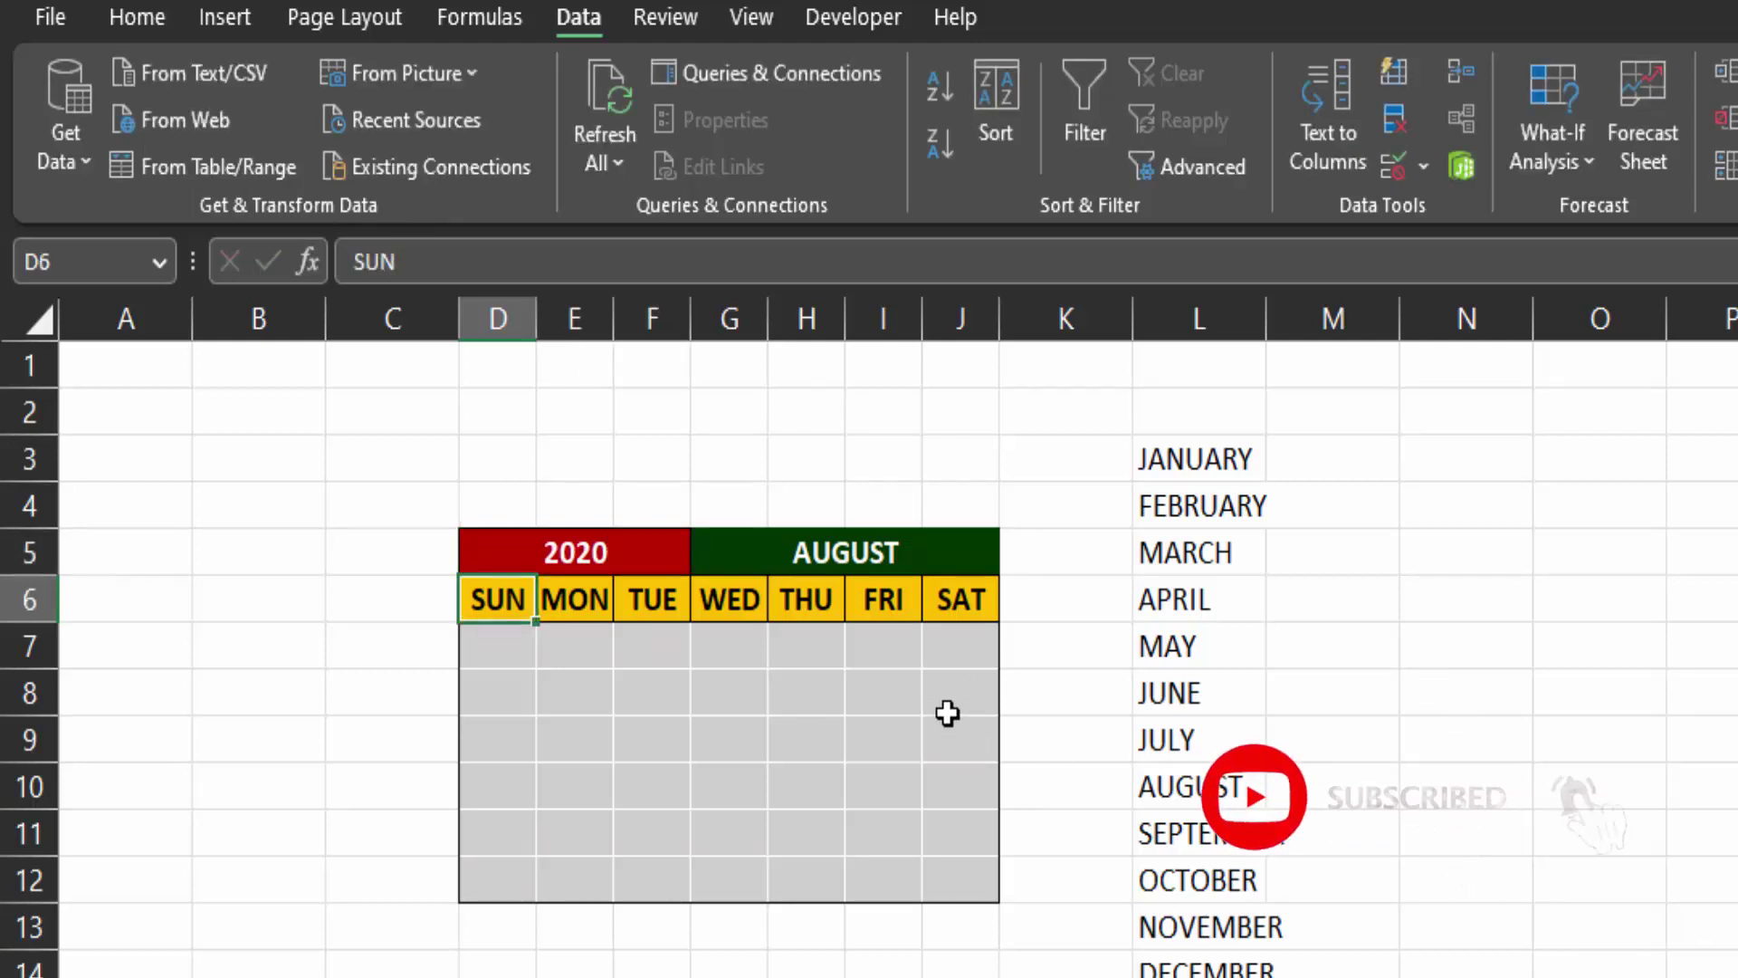
pyautogui.click(232, 469)
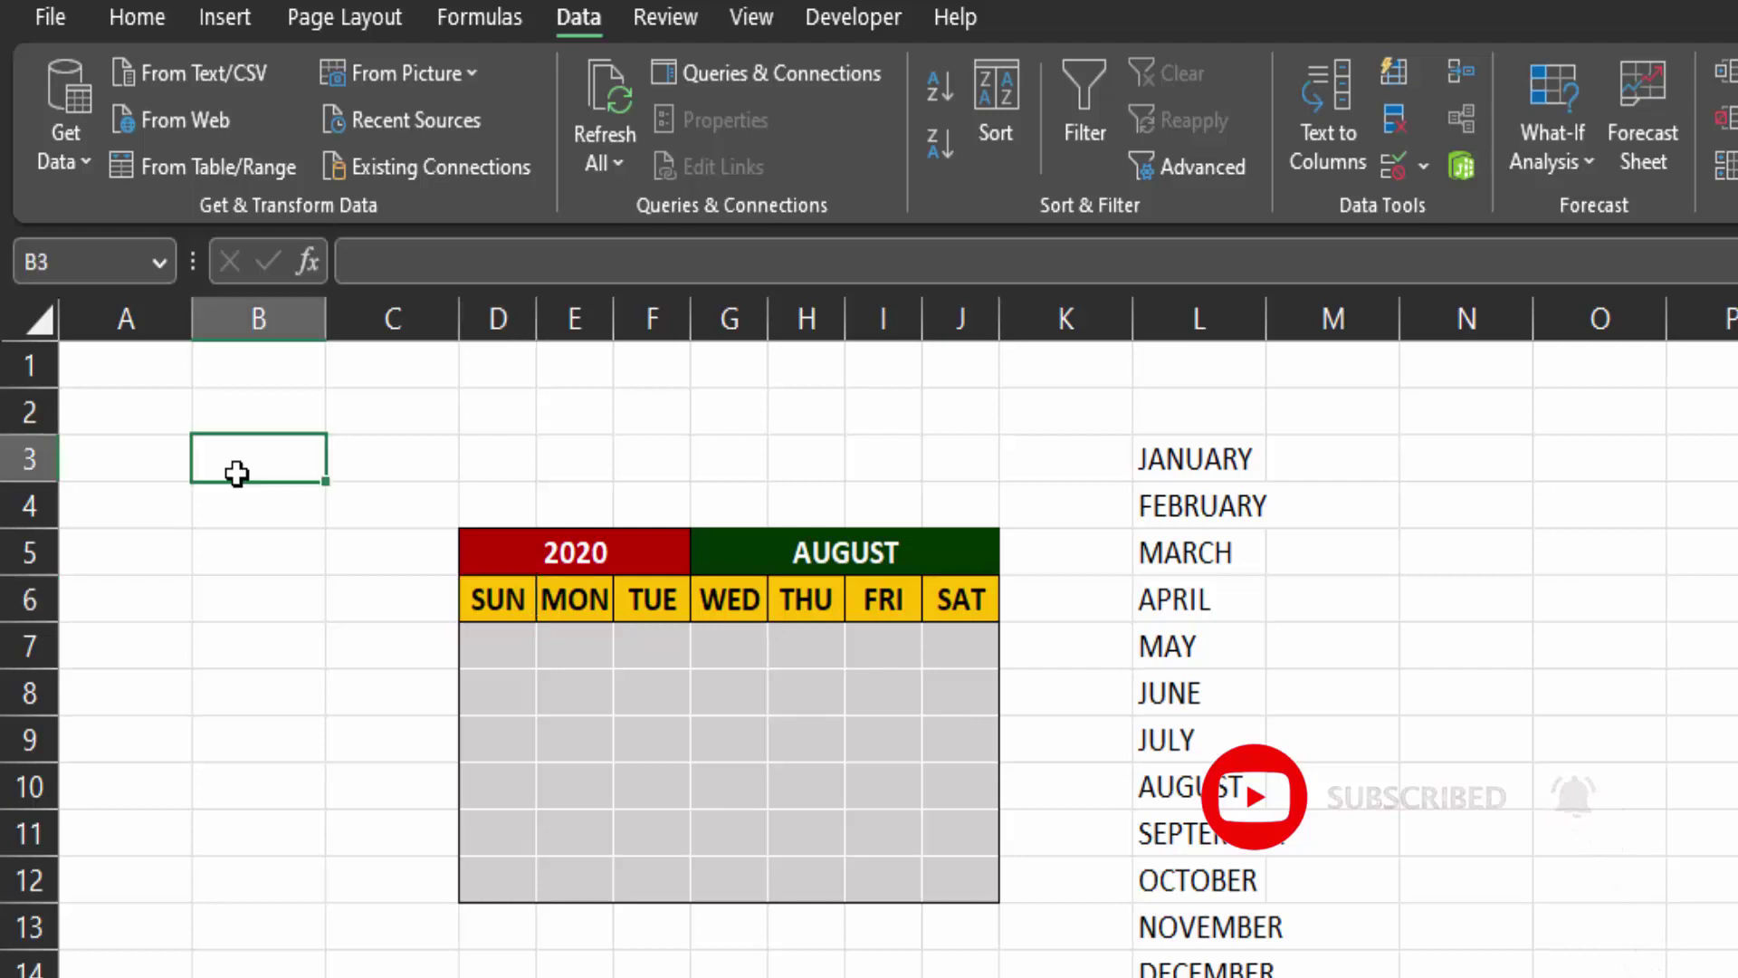
pyautogui.write('=DATEV')
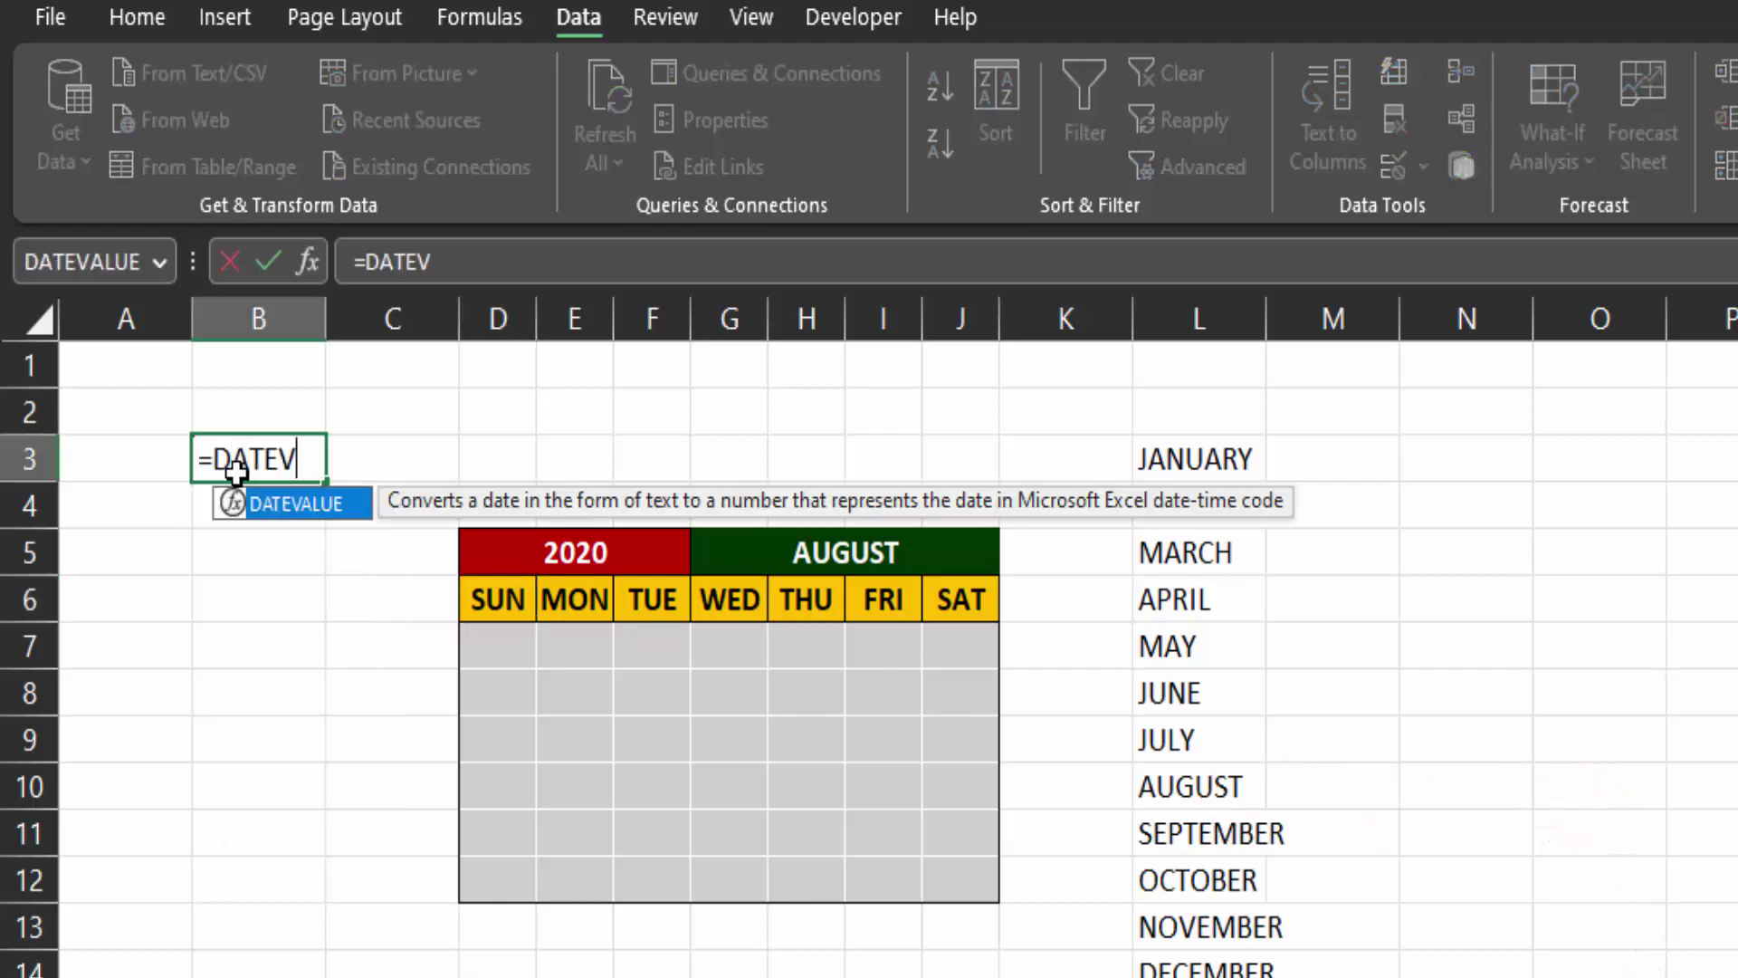
pyautogui.press('Tab')
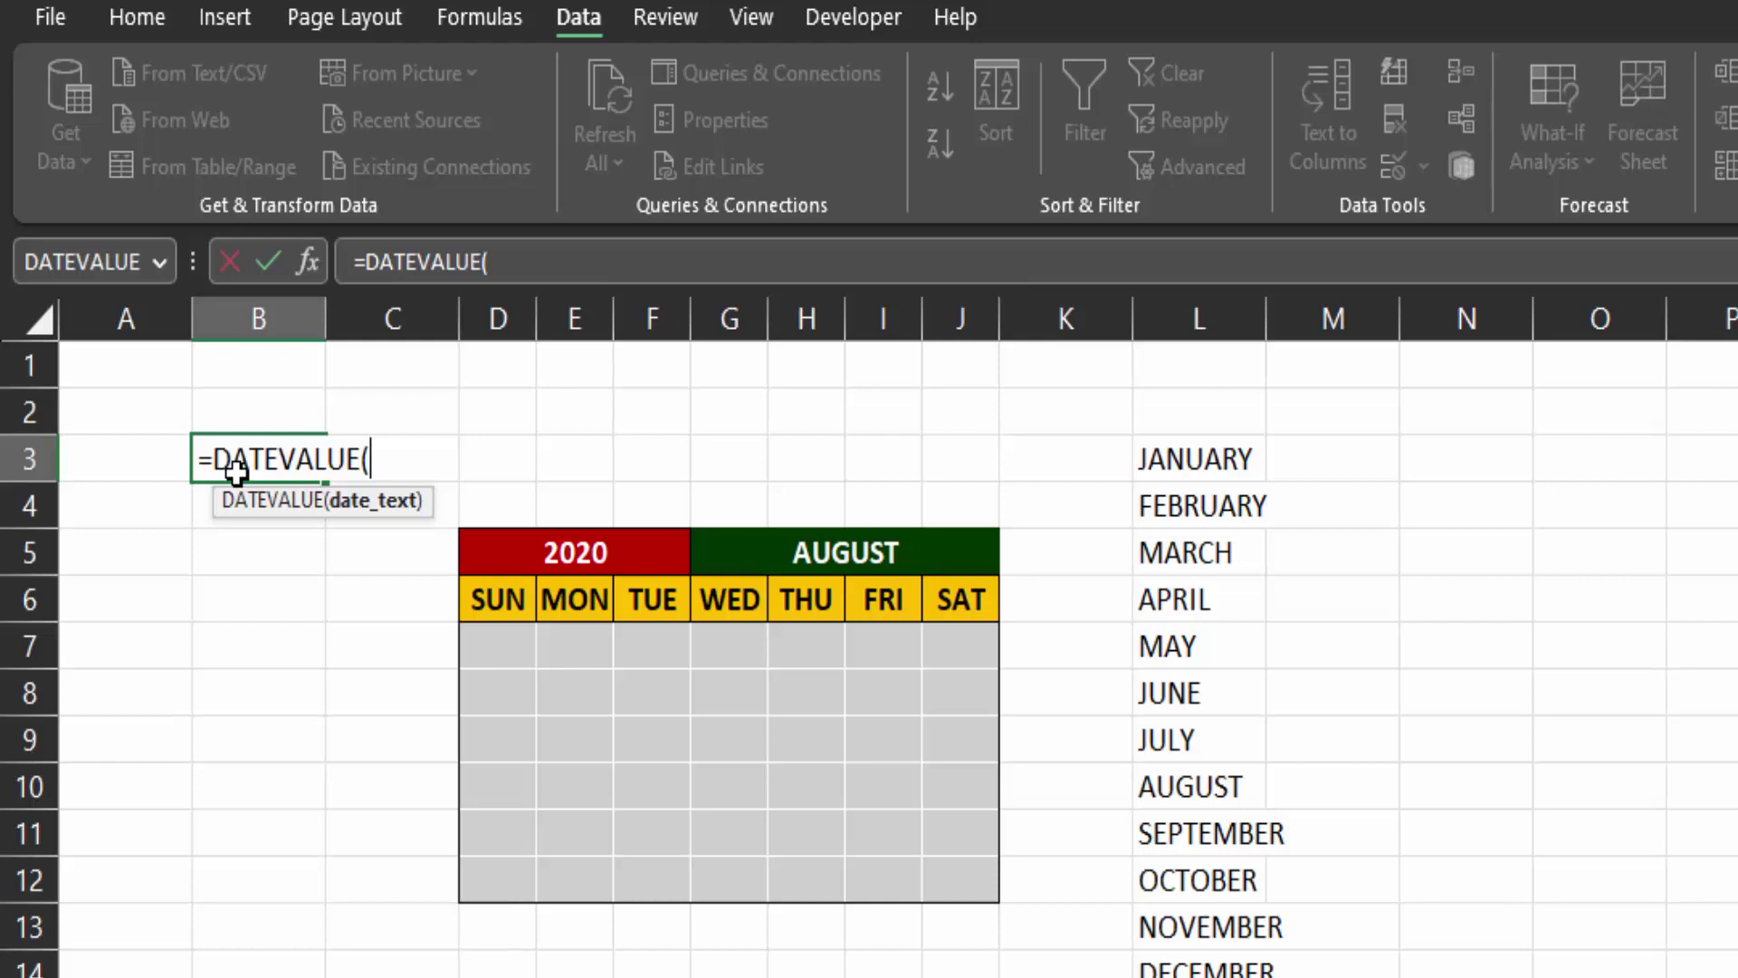
pyautogui.write('"1')
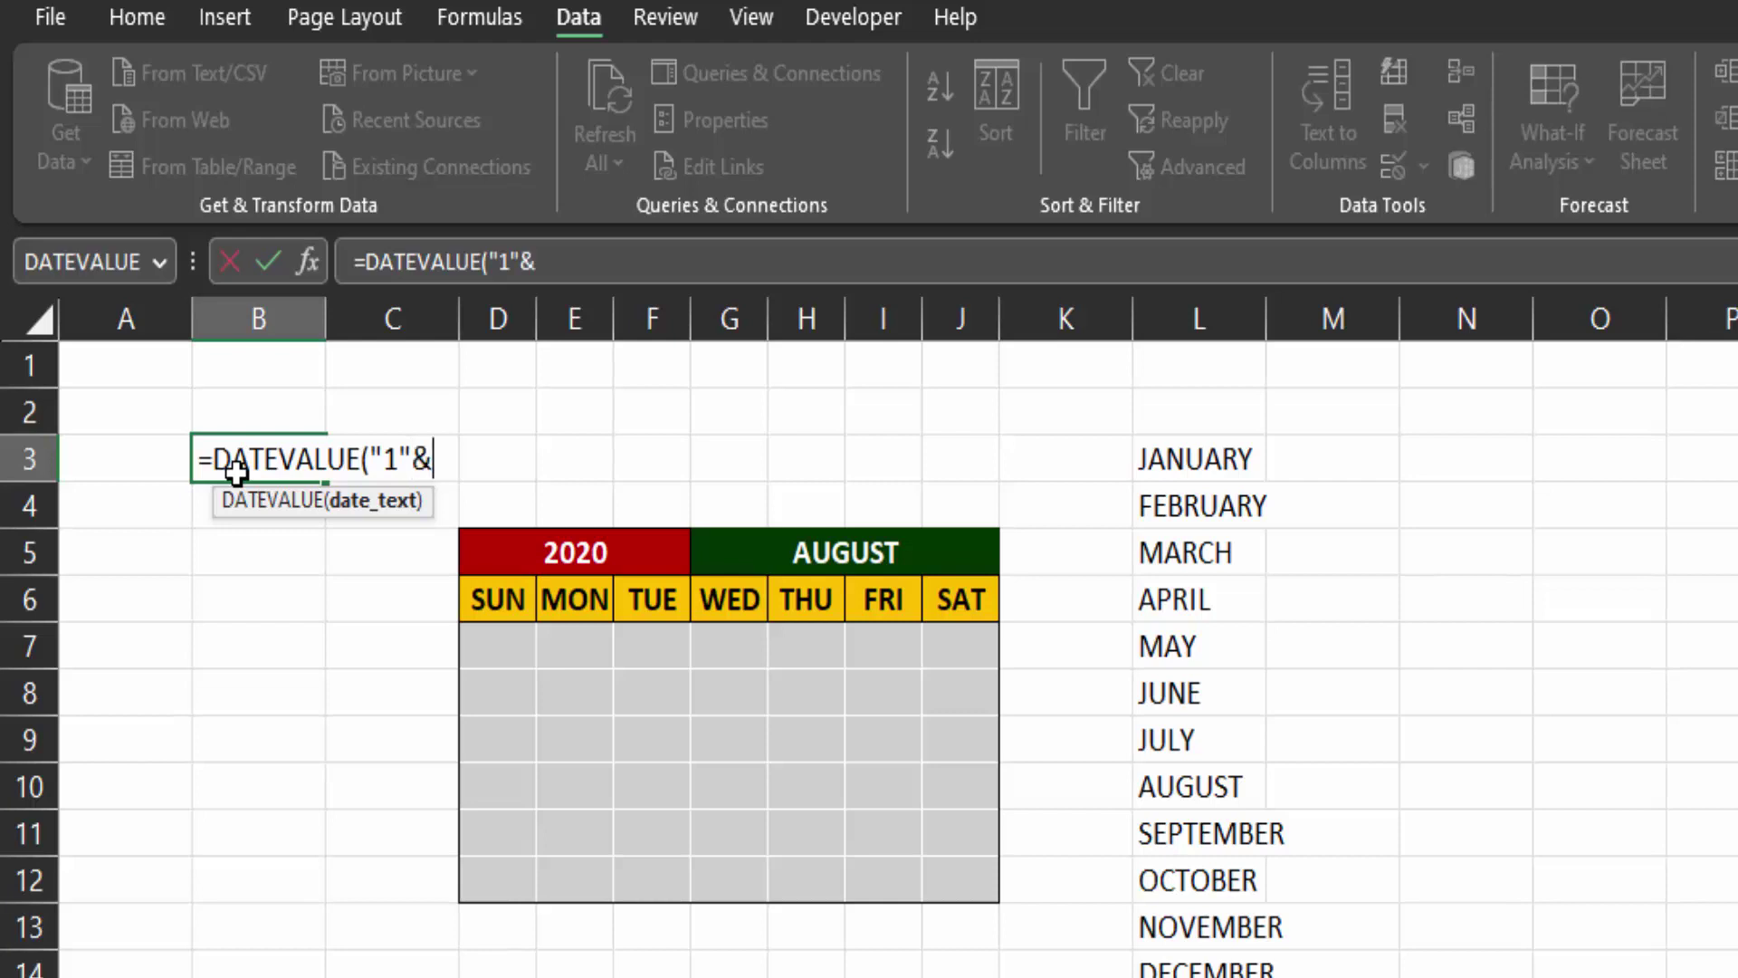
pyautogui.write('"&')
pyautogui.click(867, 554)
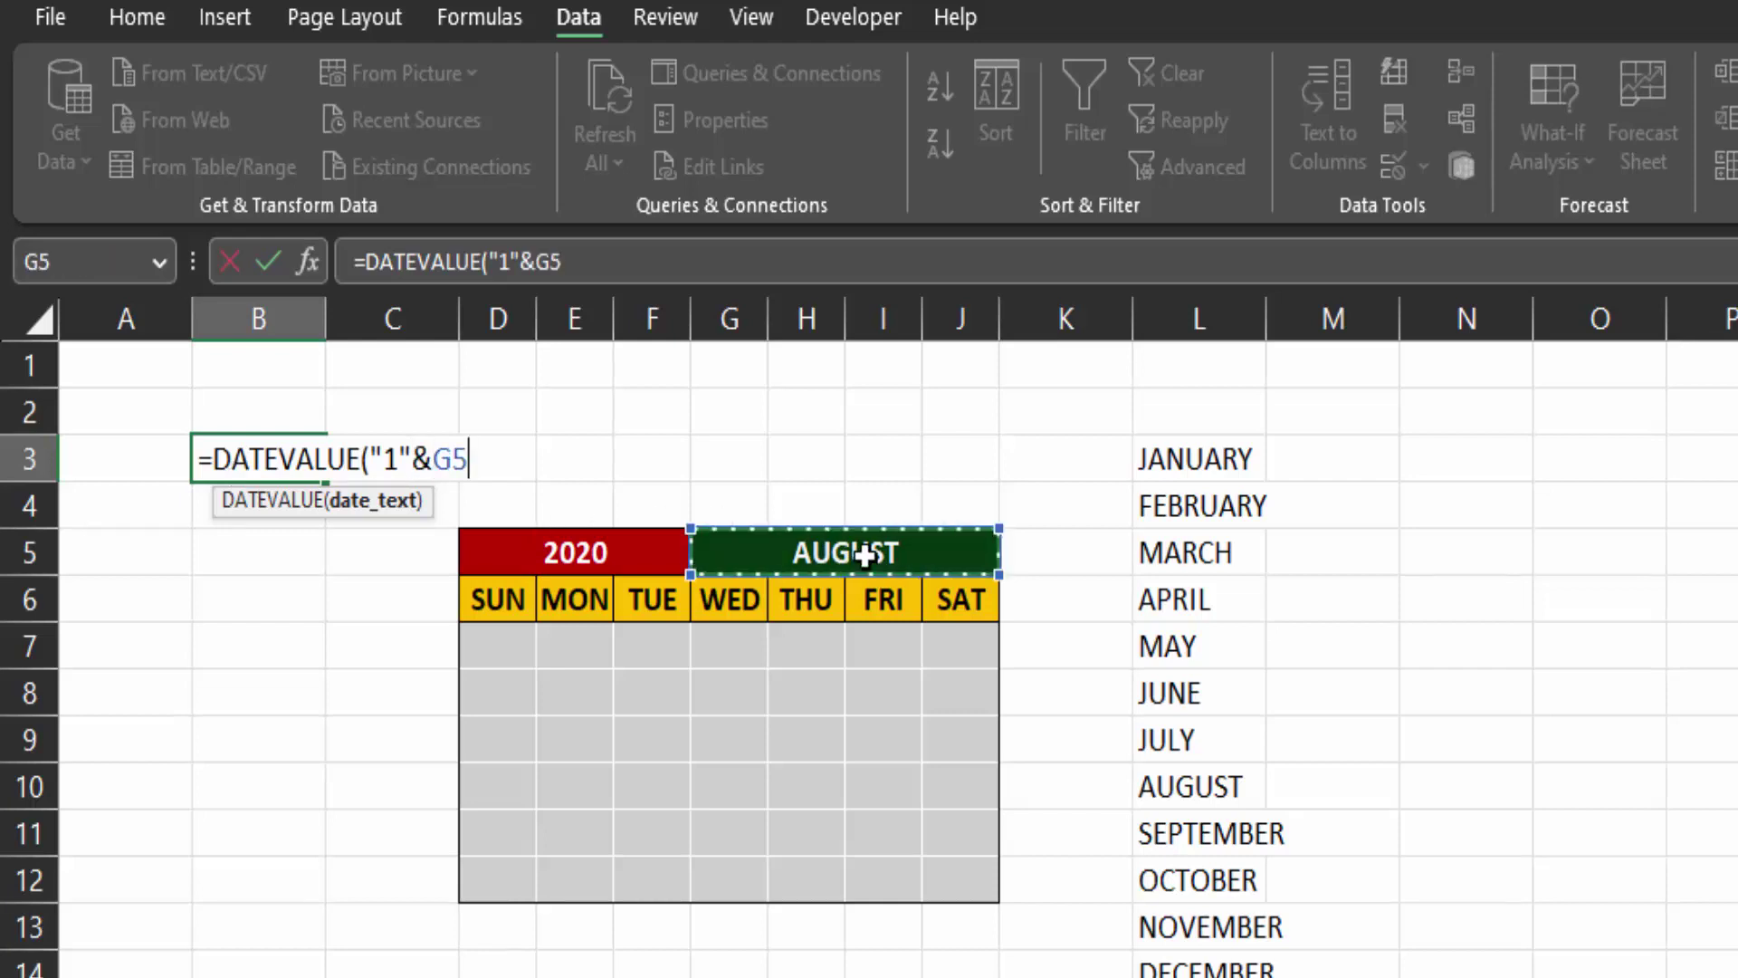
pyautogui.write('&')
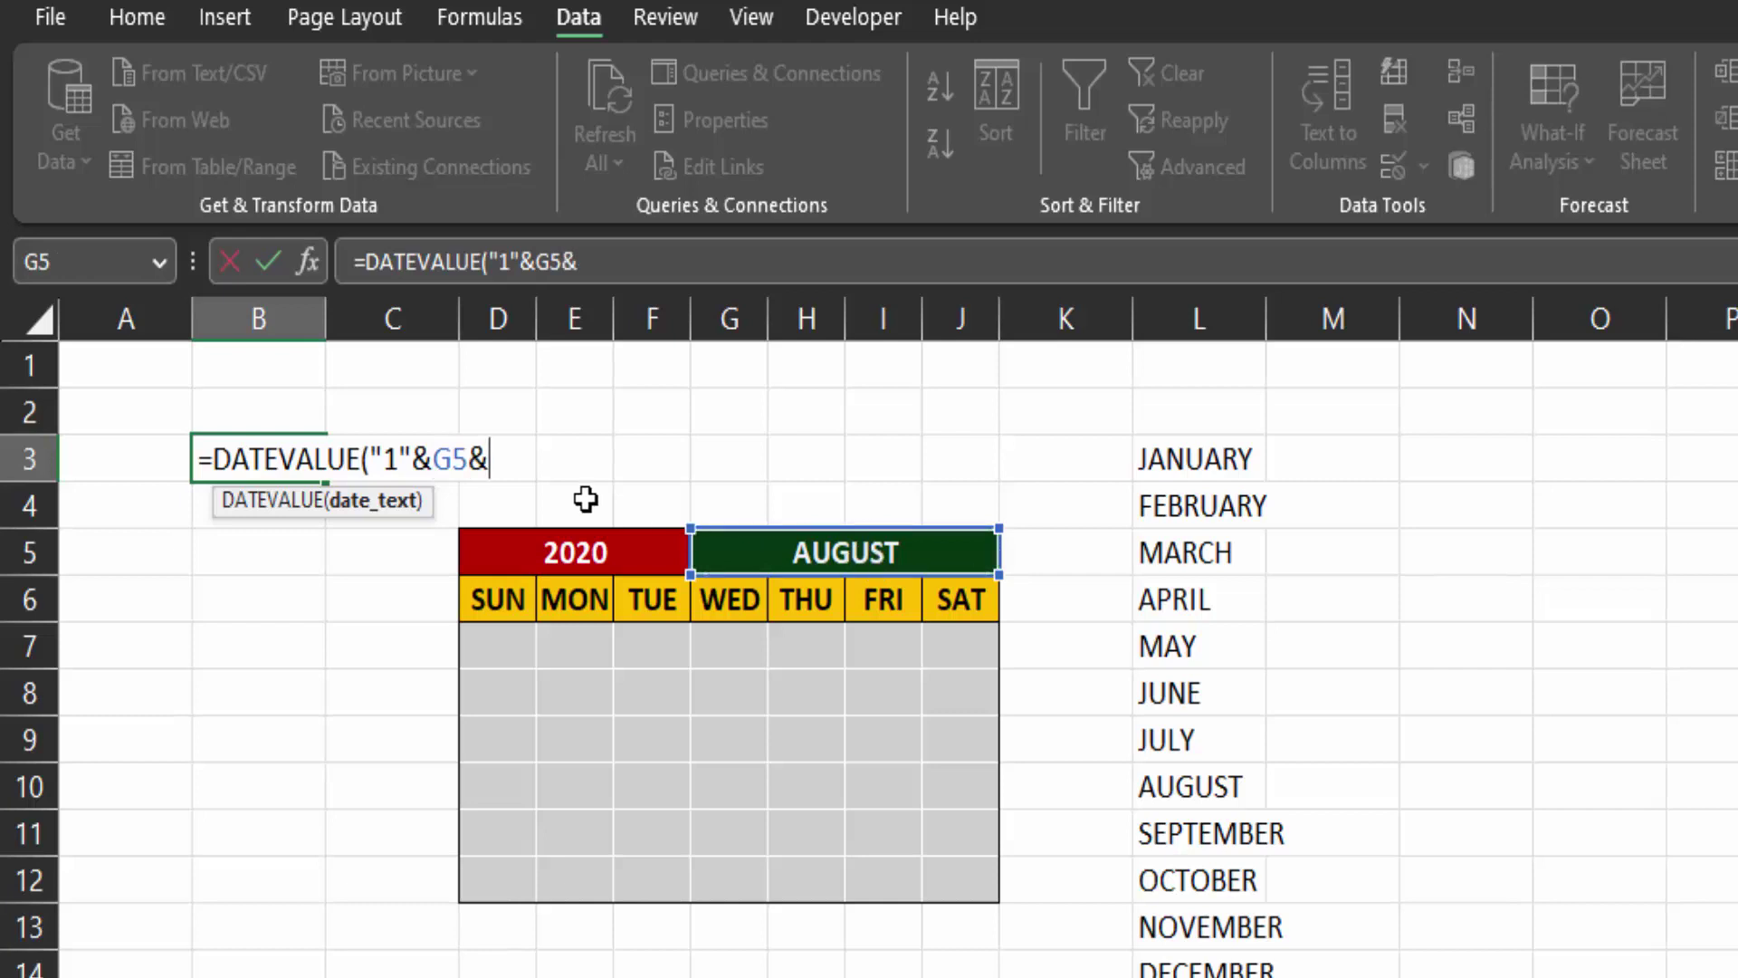
pyautogui.click(574, 552)
pyautogui.write(')')
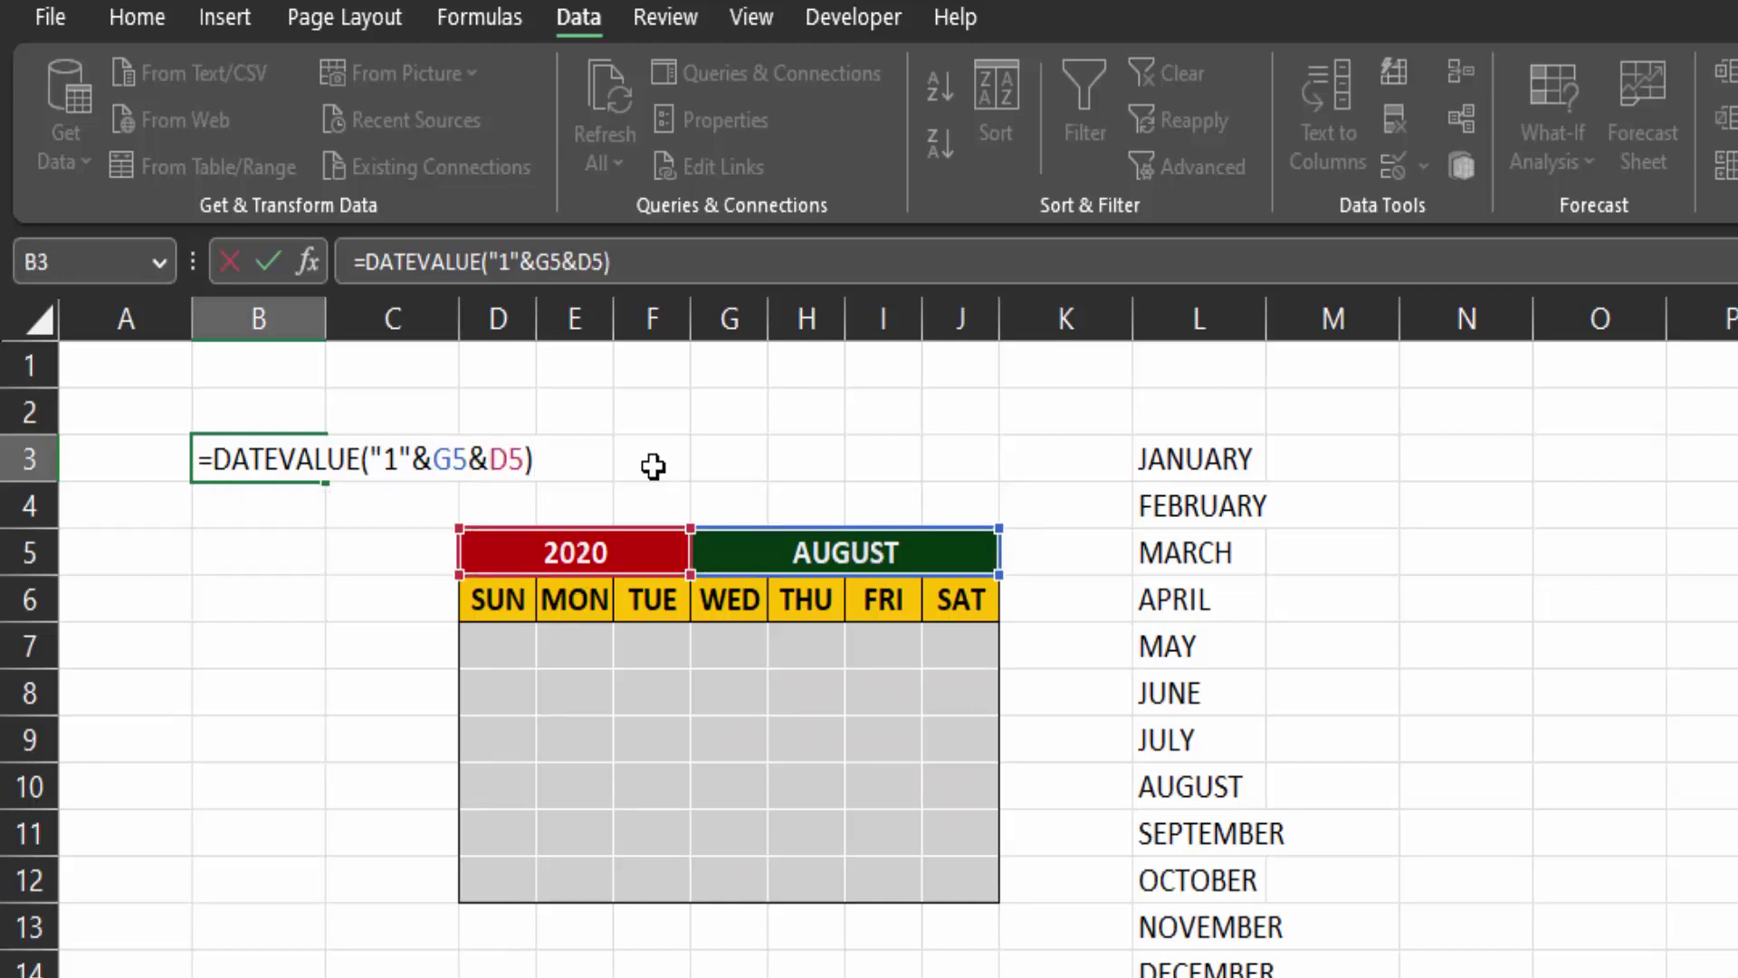
pyautogui.press('Return')
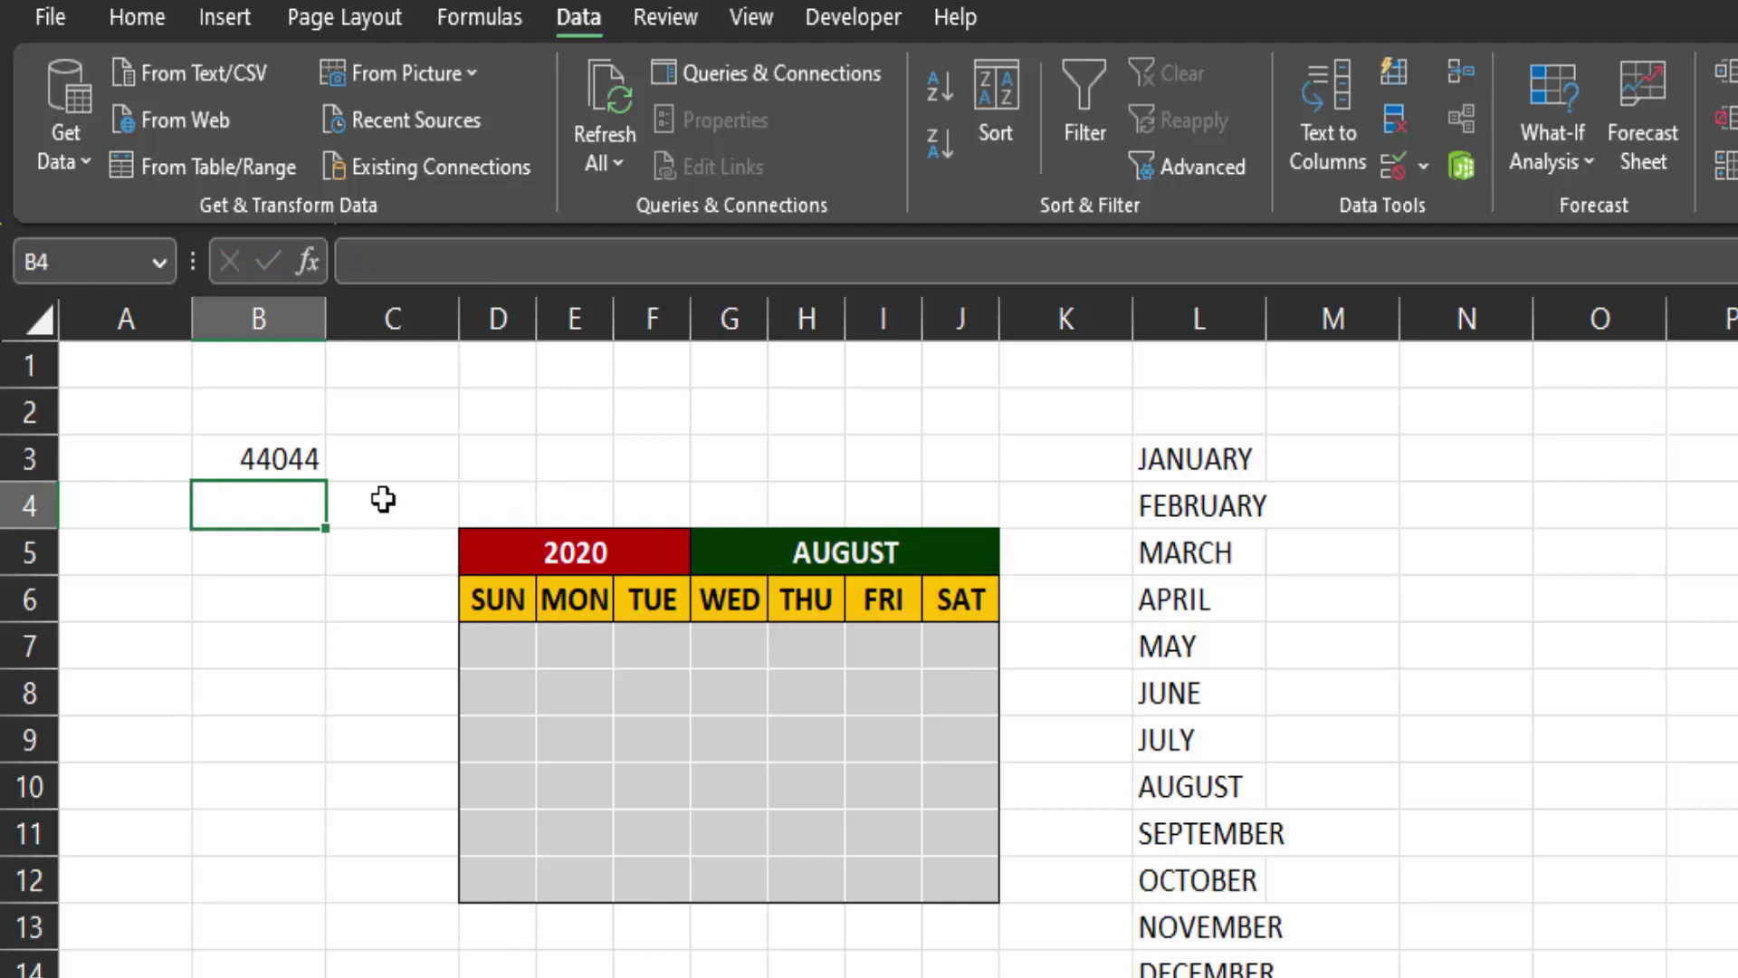
# - Format B3 as a Short Date
pyautogui.click(288, 459)
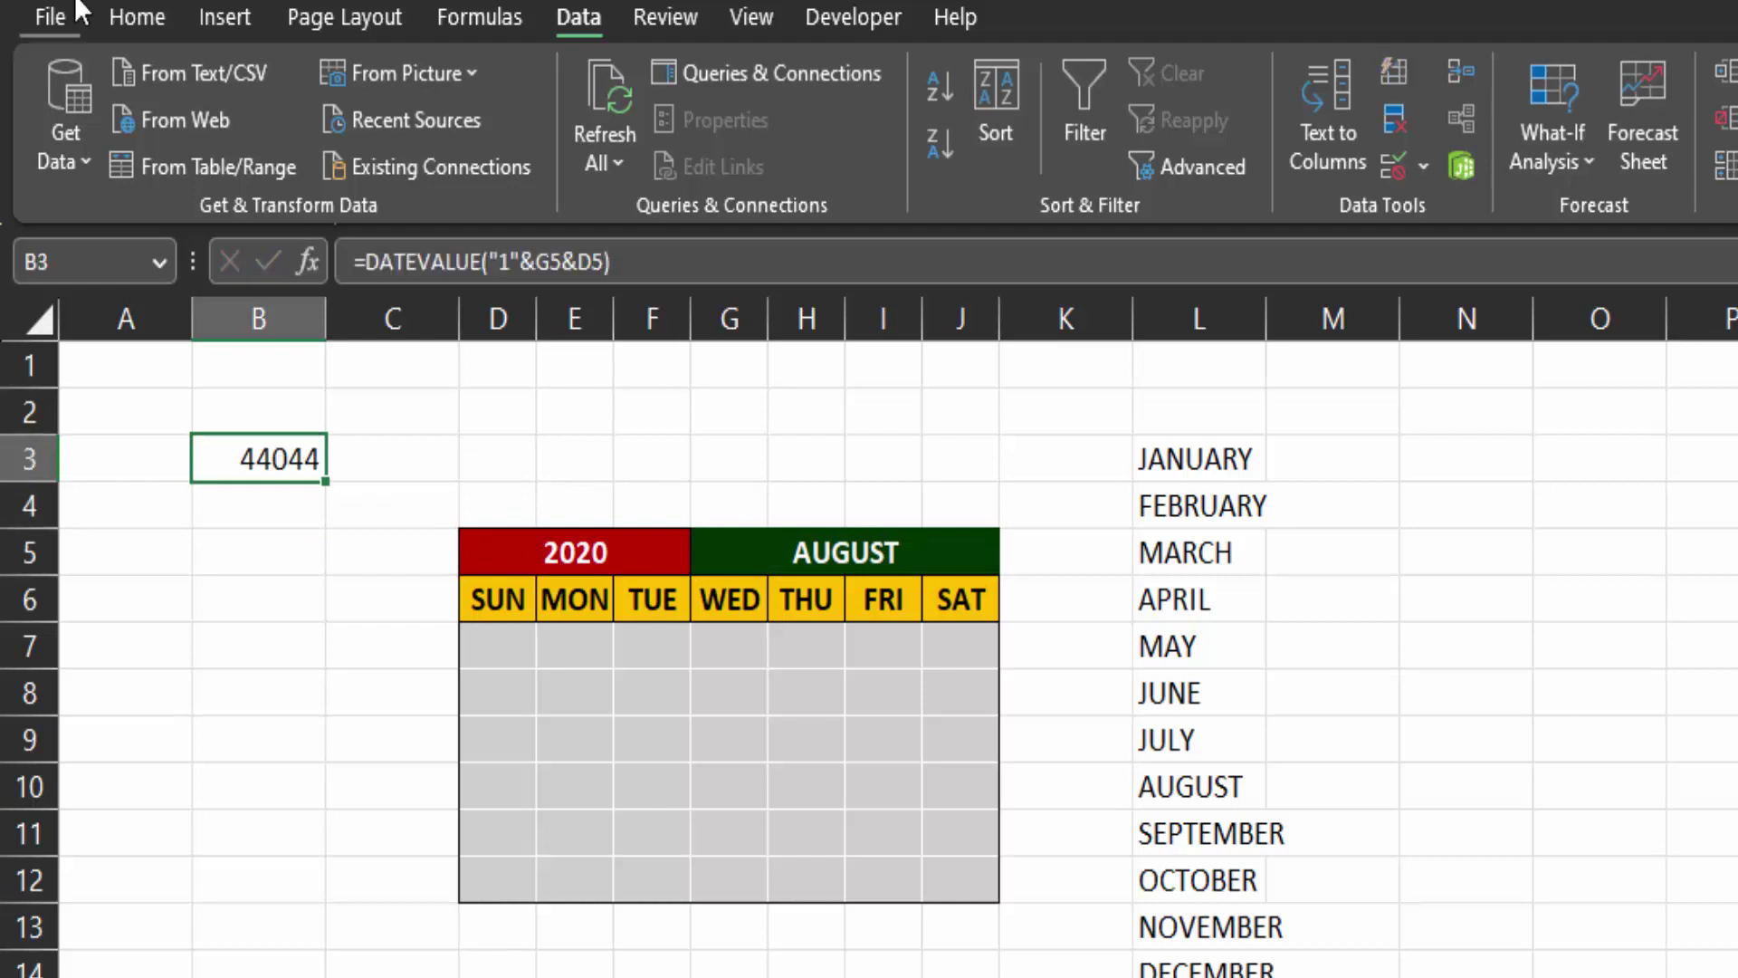
pyautogui.click(143, 22)
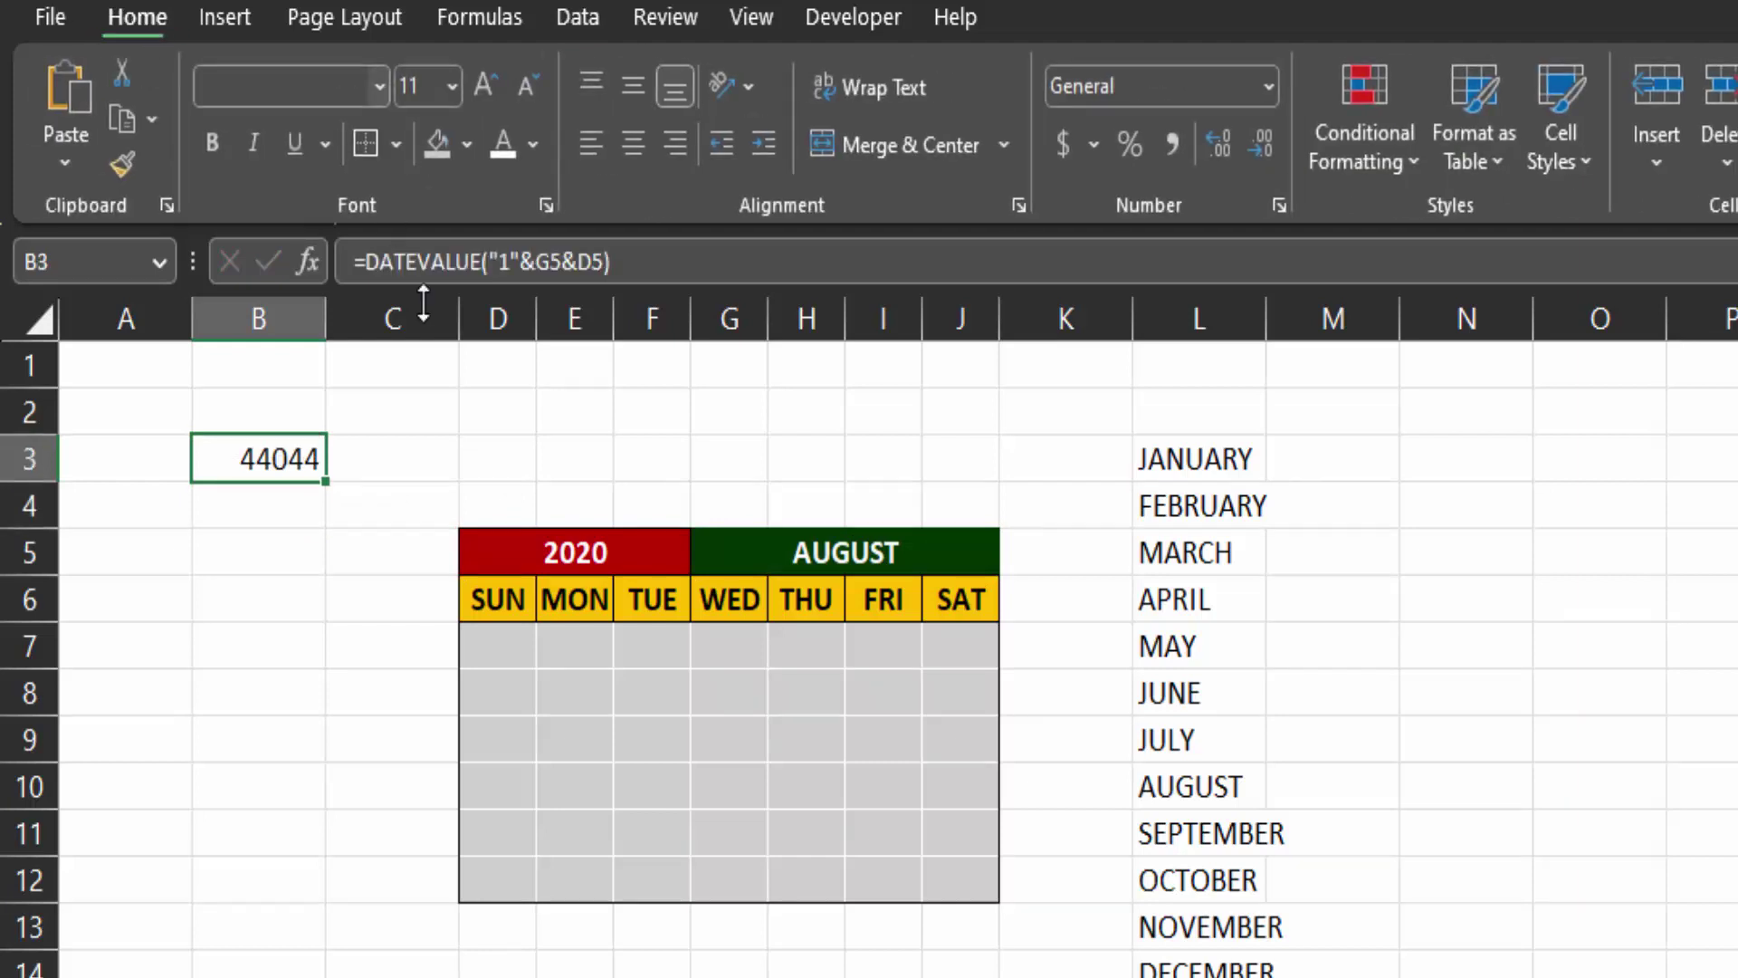
pyautogui.click(1267, 87)
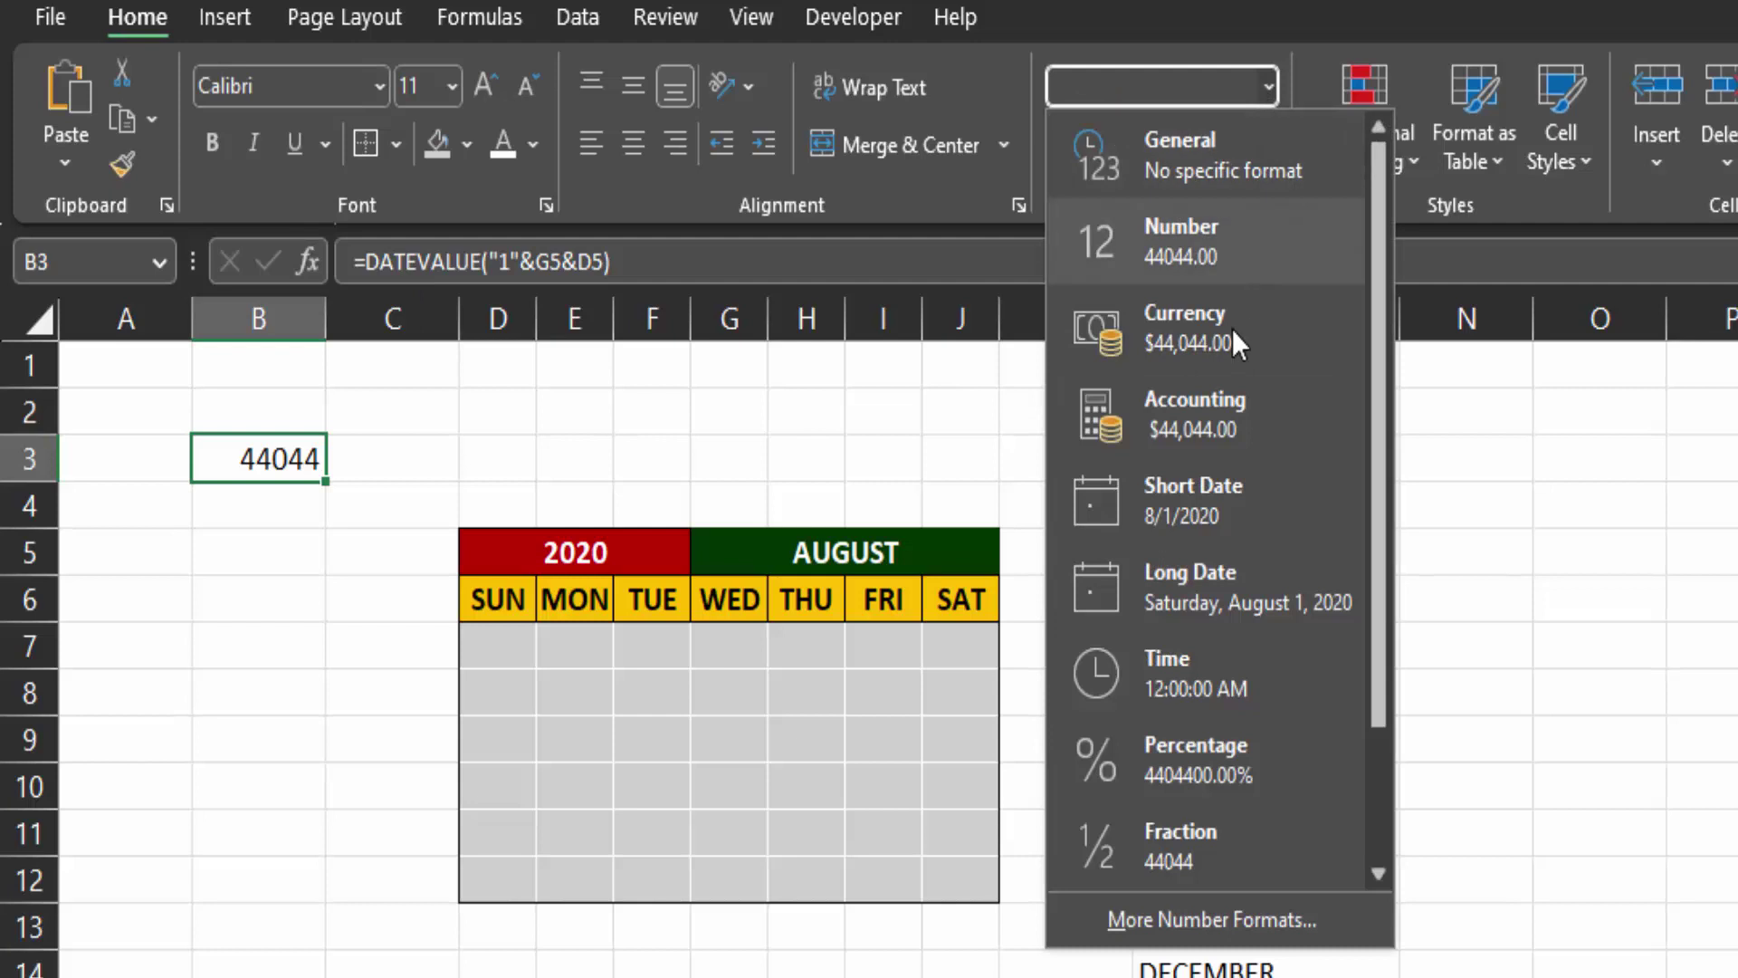
pyautogui.click(1234, 505)
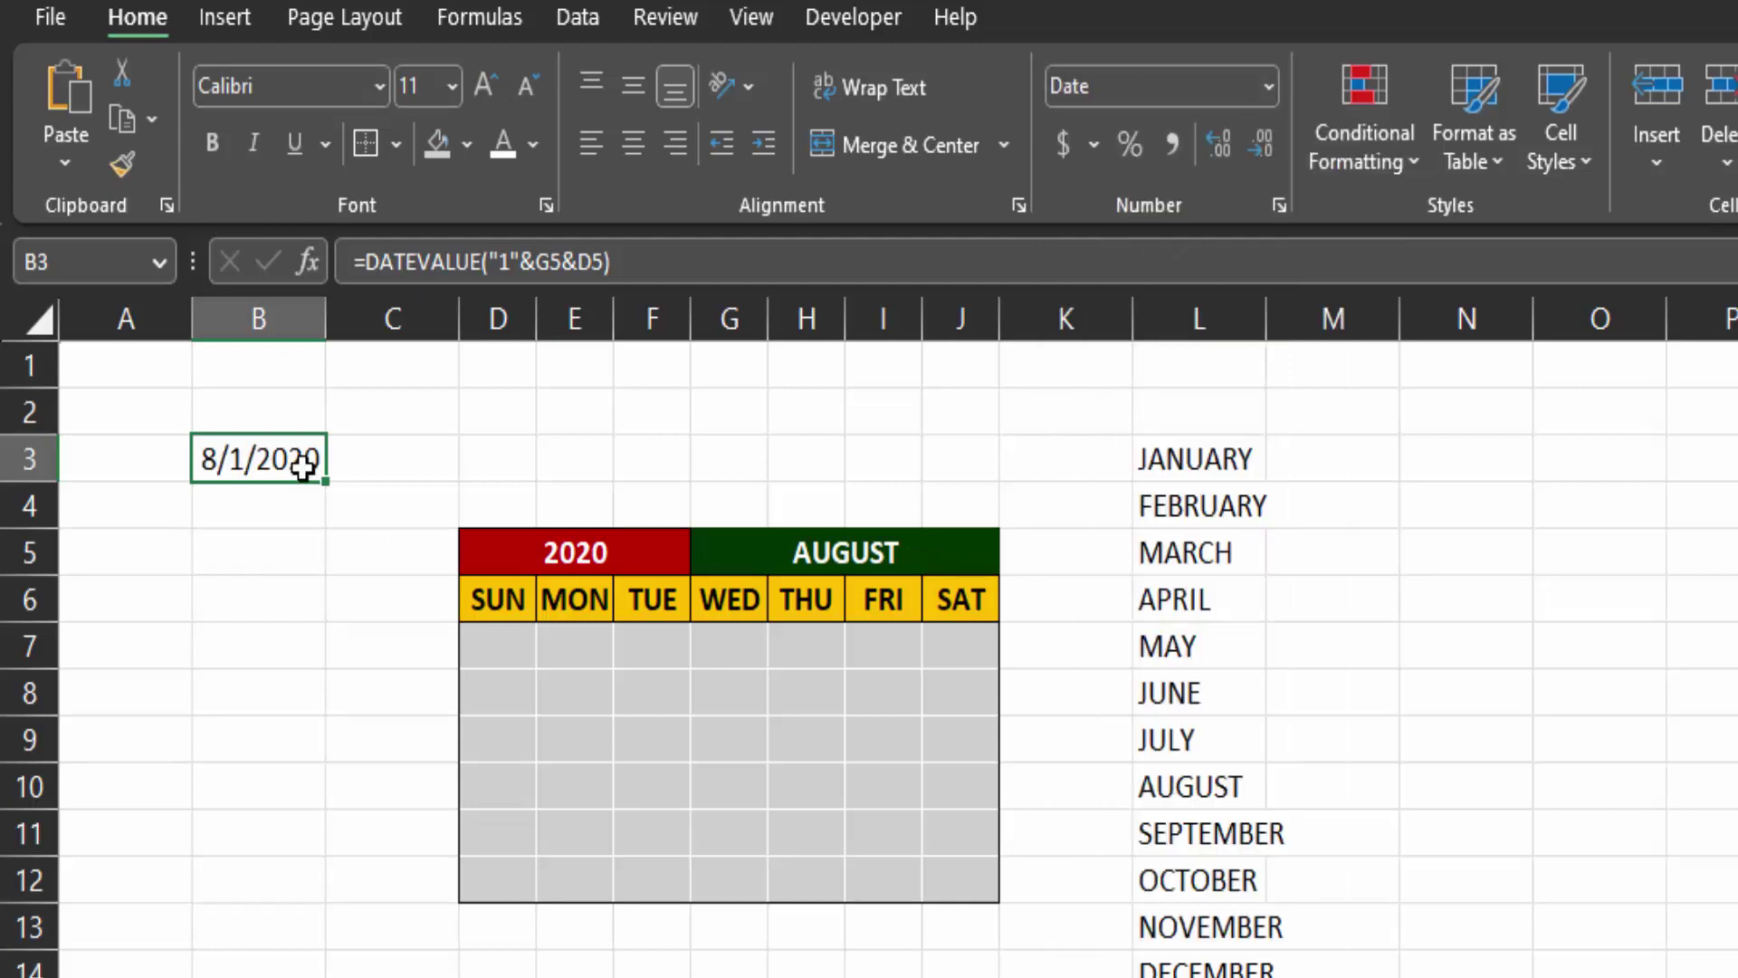
# - Enter =SEQUENCE(6,7,B3-WEEKDAY(B3,1)+1,1) in D7 to spill the calendar dates
pyautogui.click(493, 648)
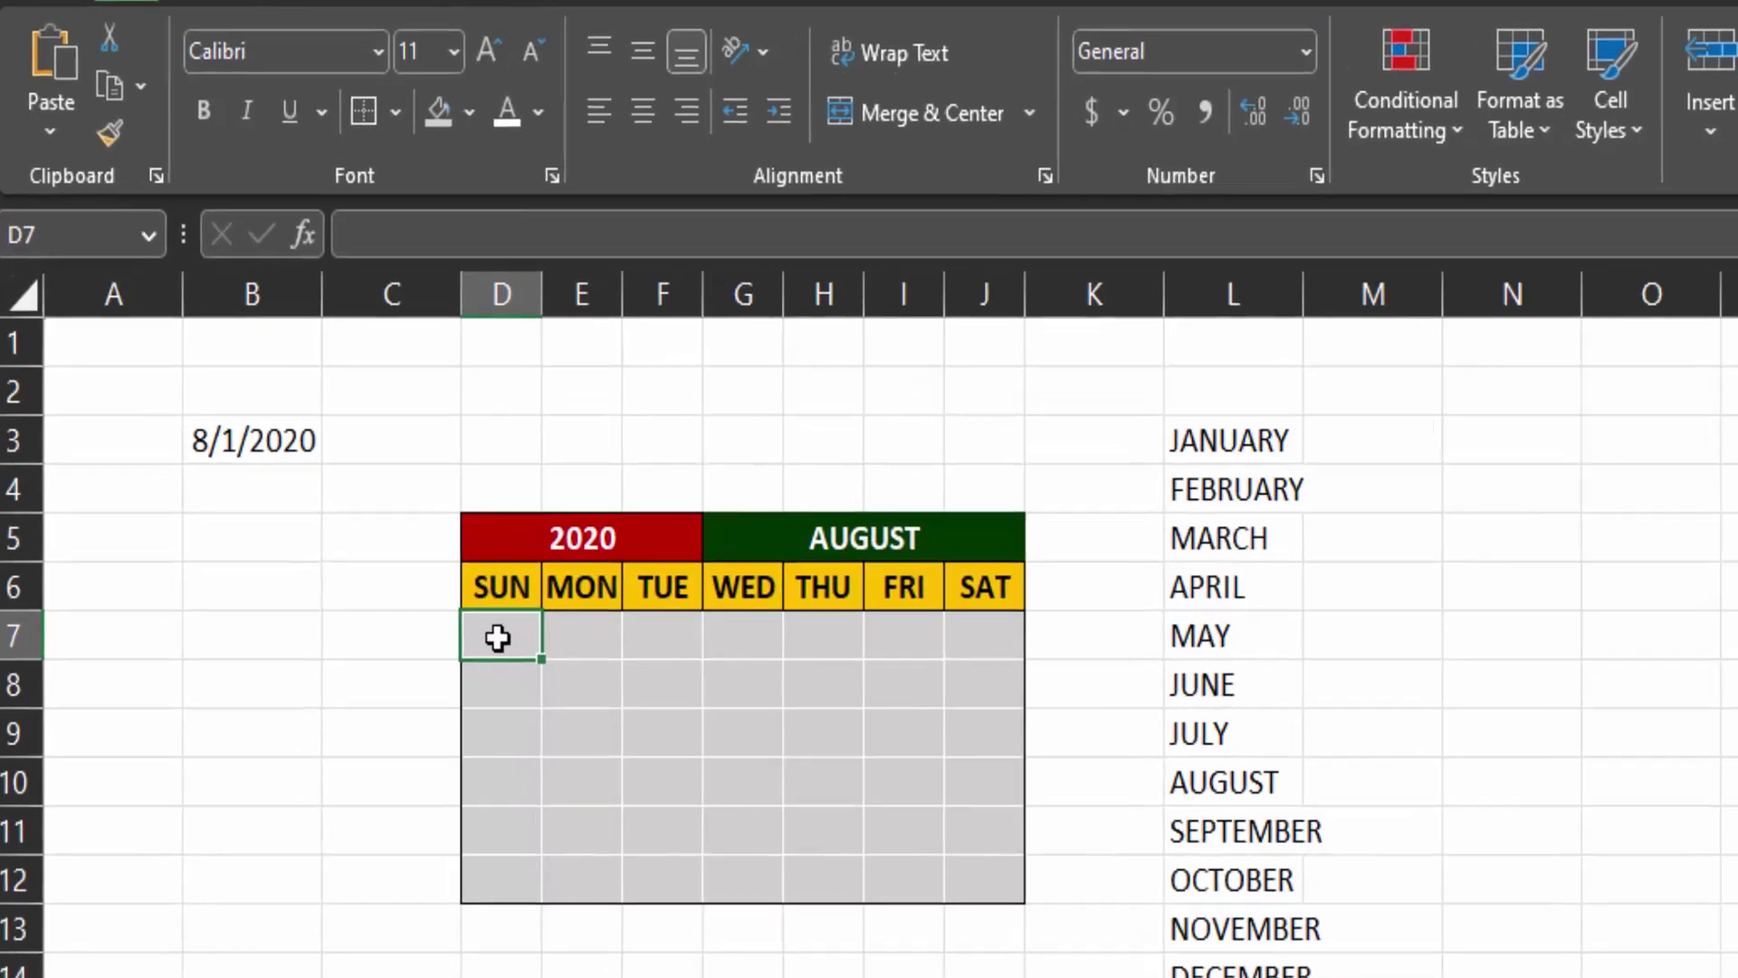
pyautogui.write('=')
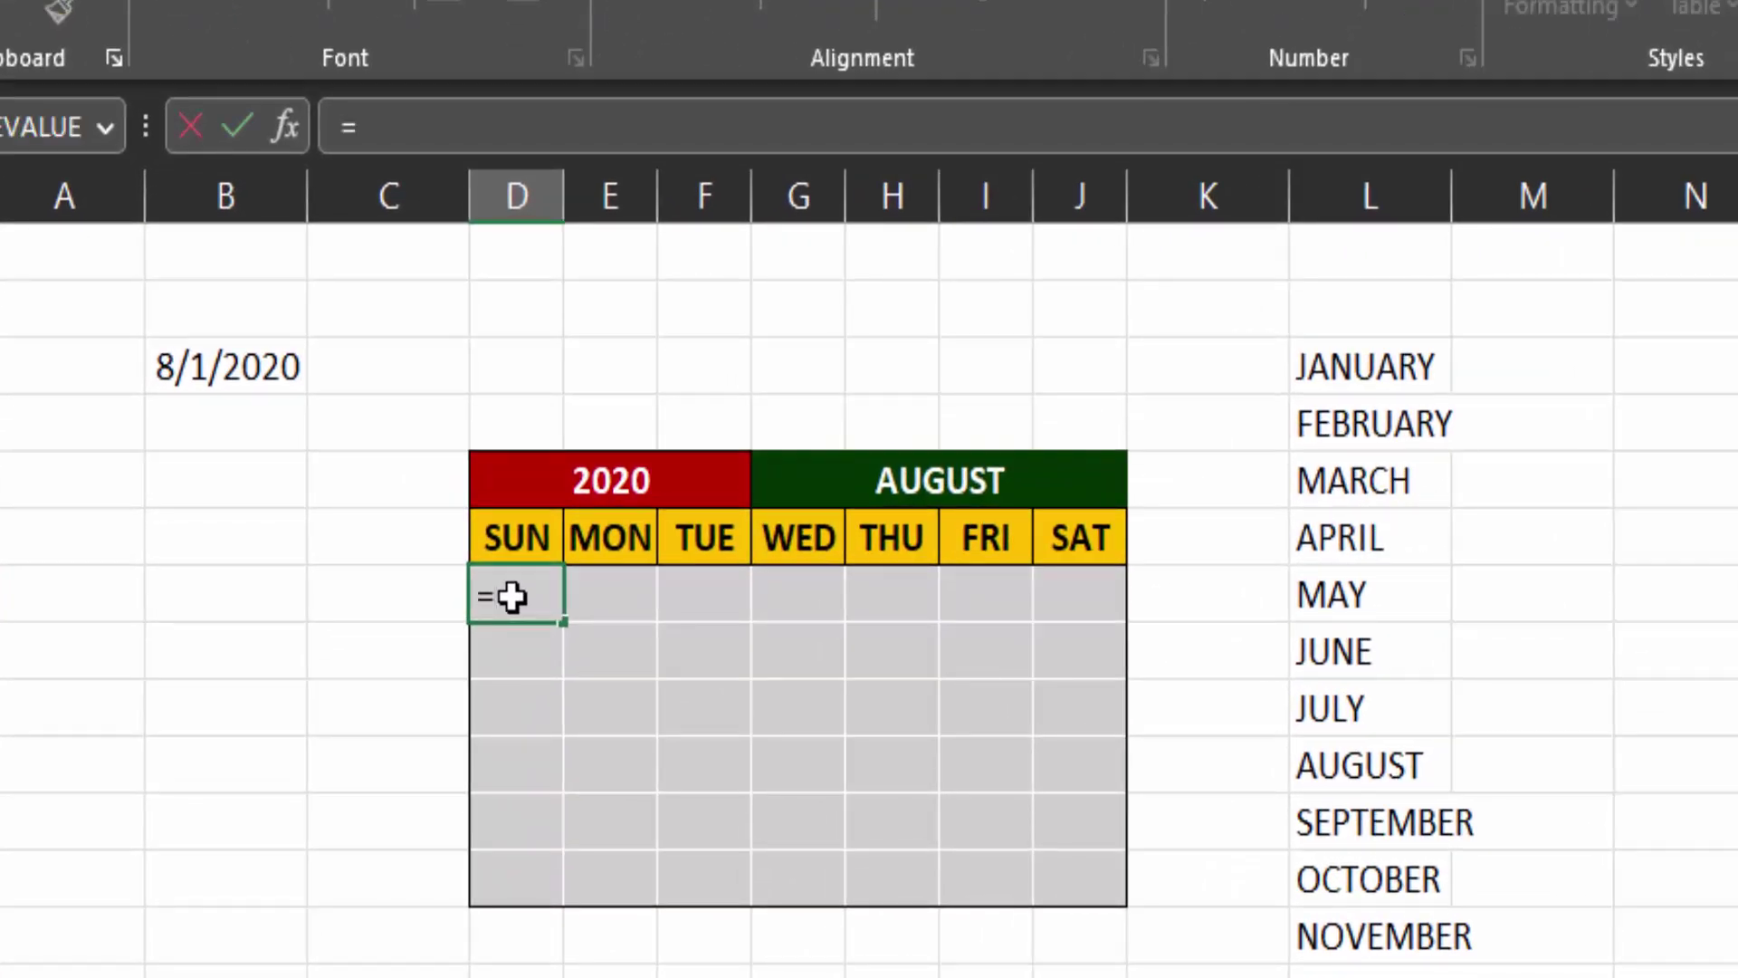
pyautogui.write('SEQUENCE(')
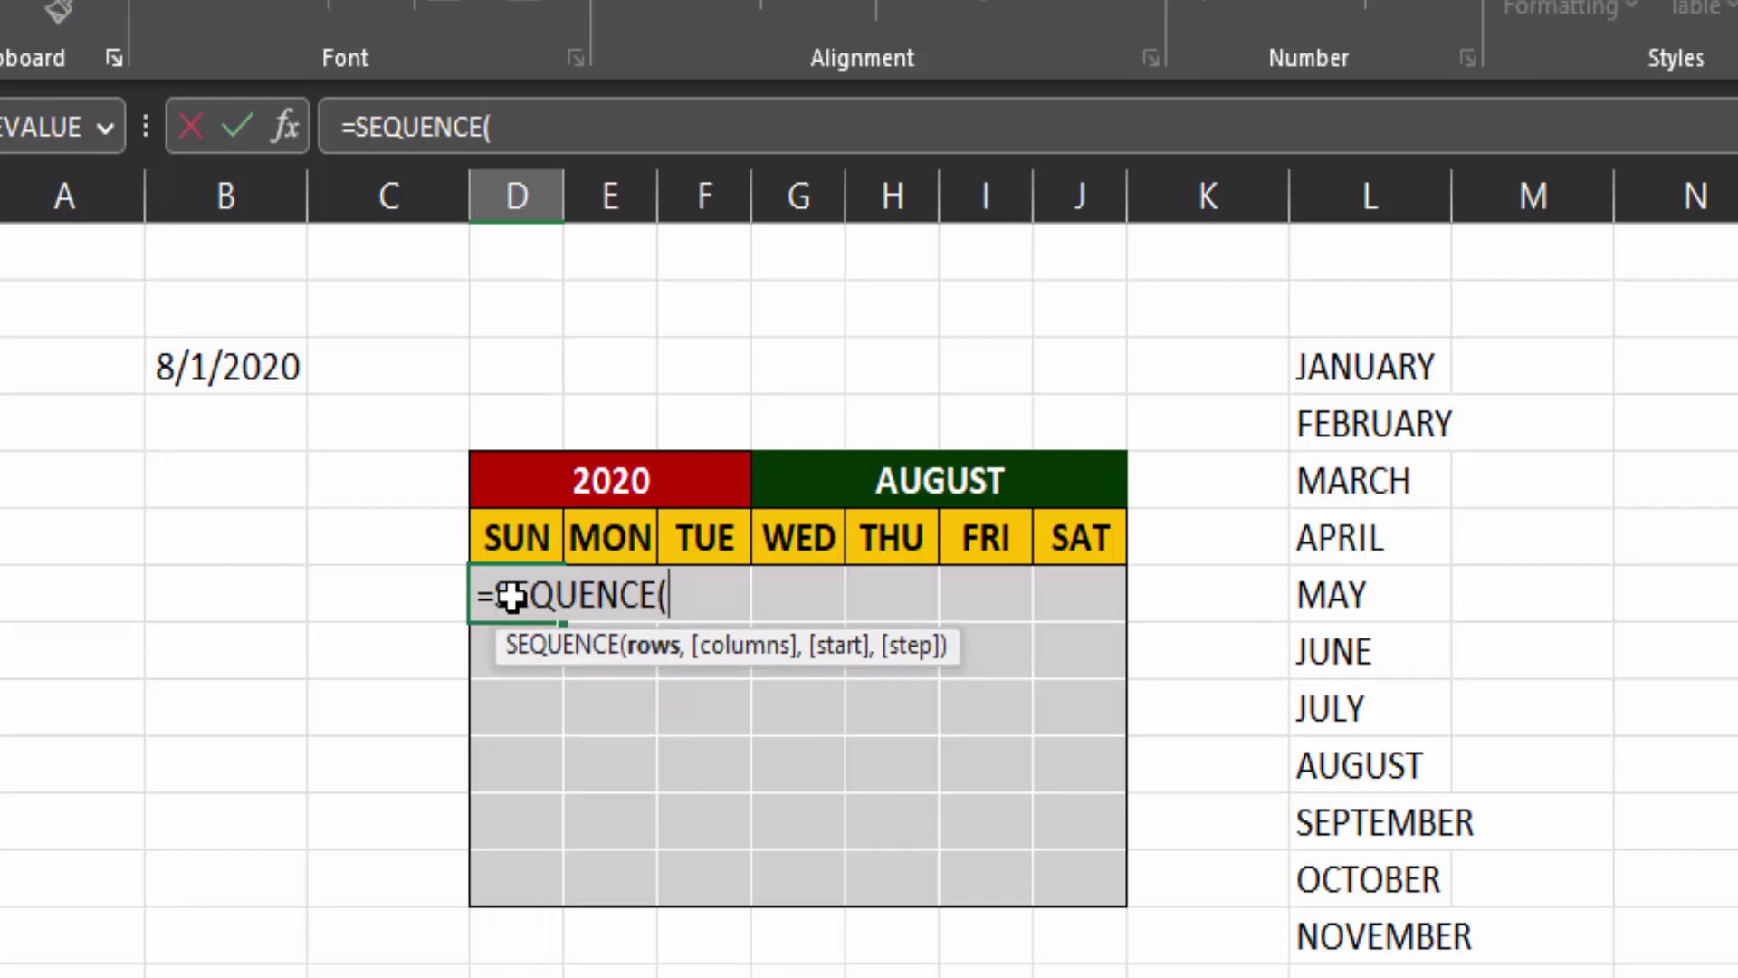
pyautogui.write('6,')
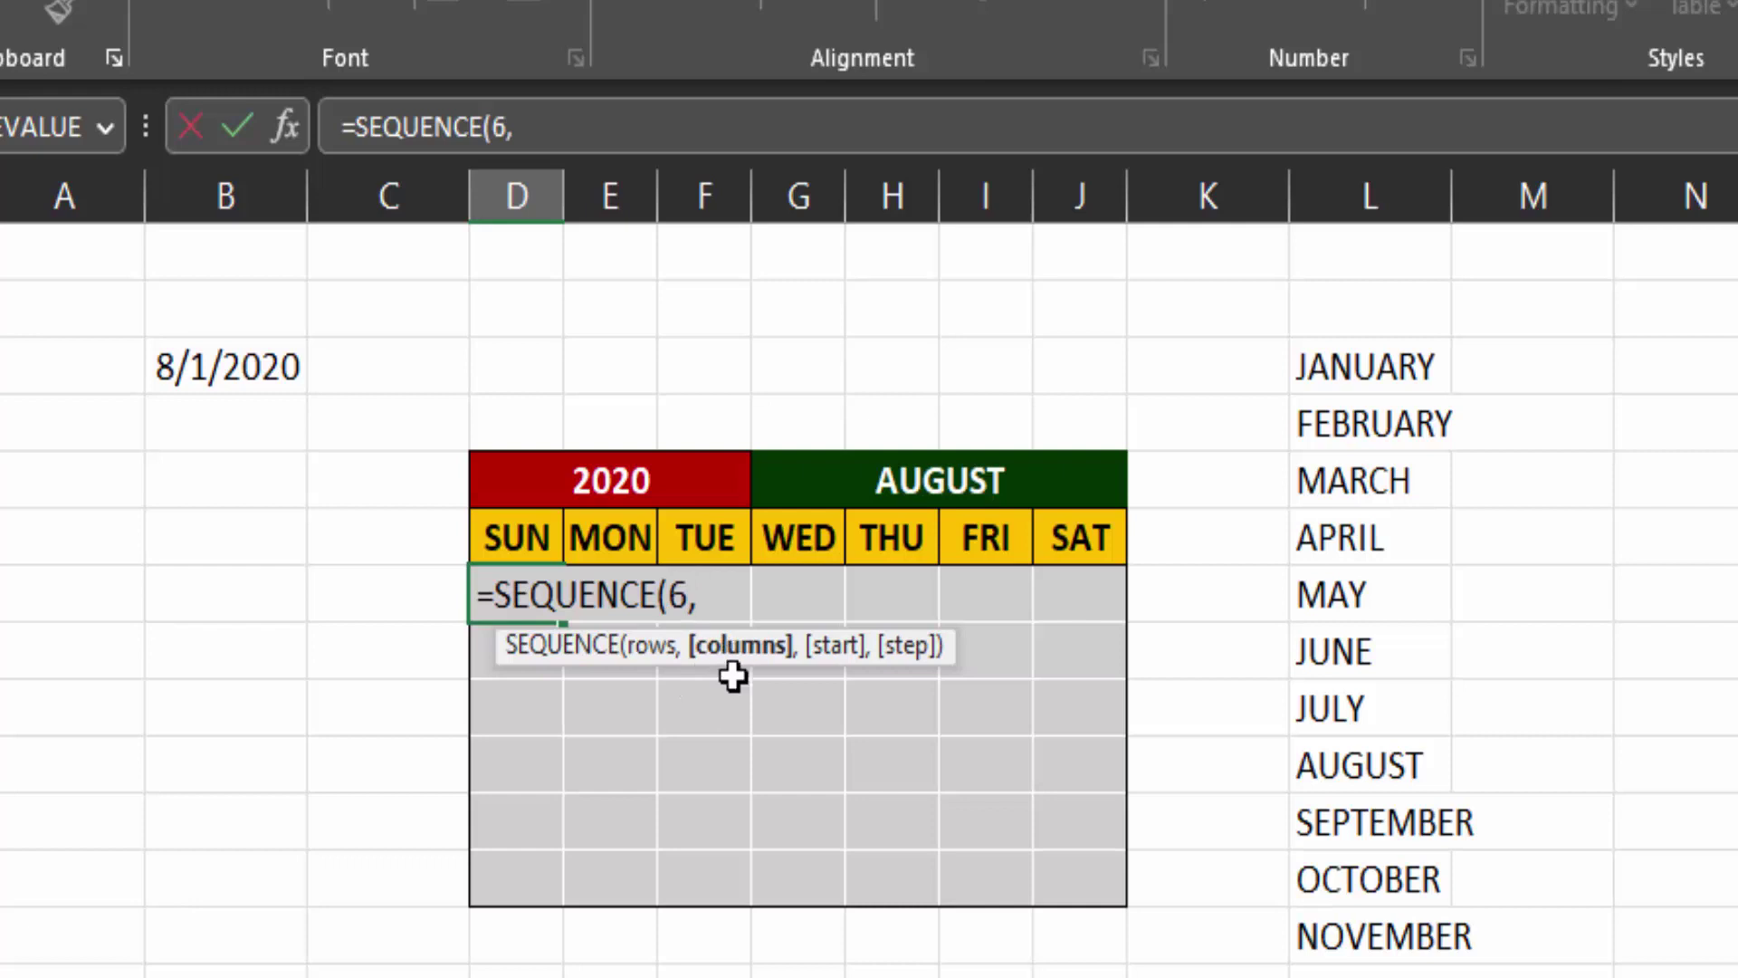
pyautogui.write('7,')
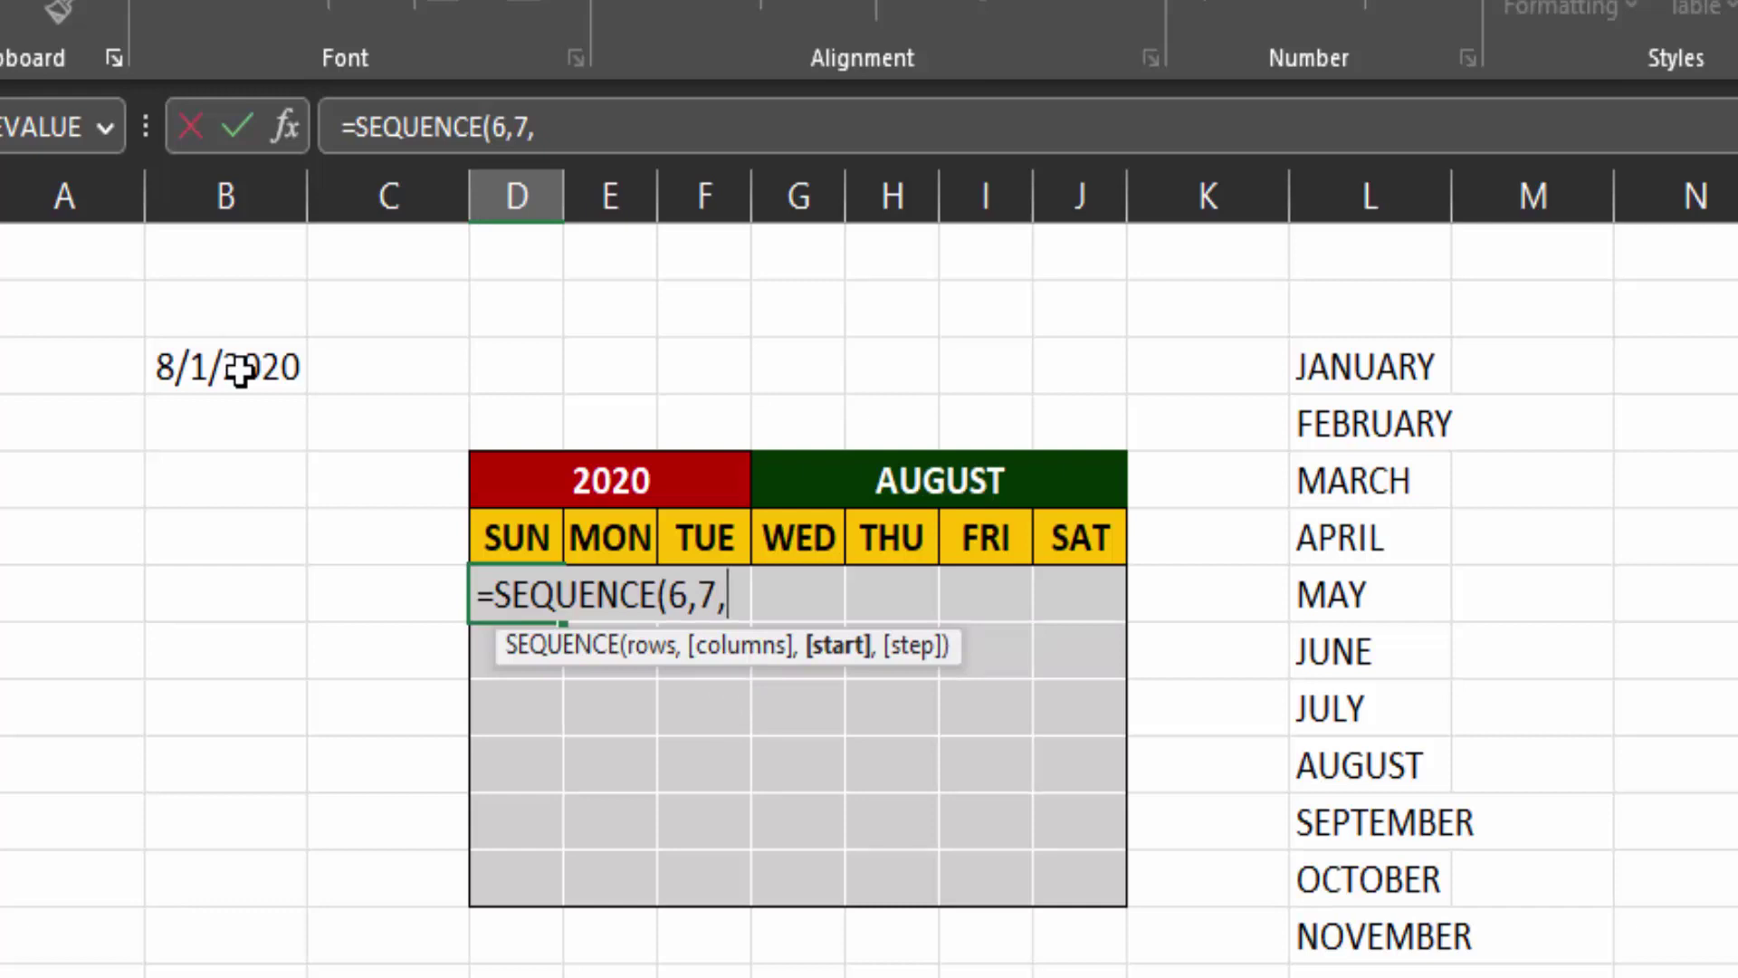
pyautogui.click(240, 370)
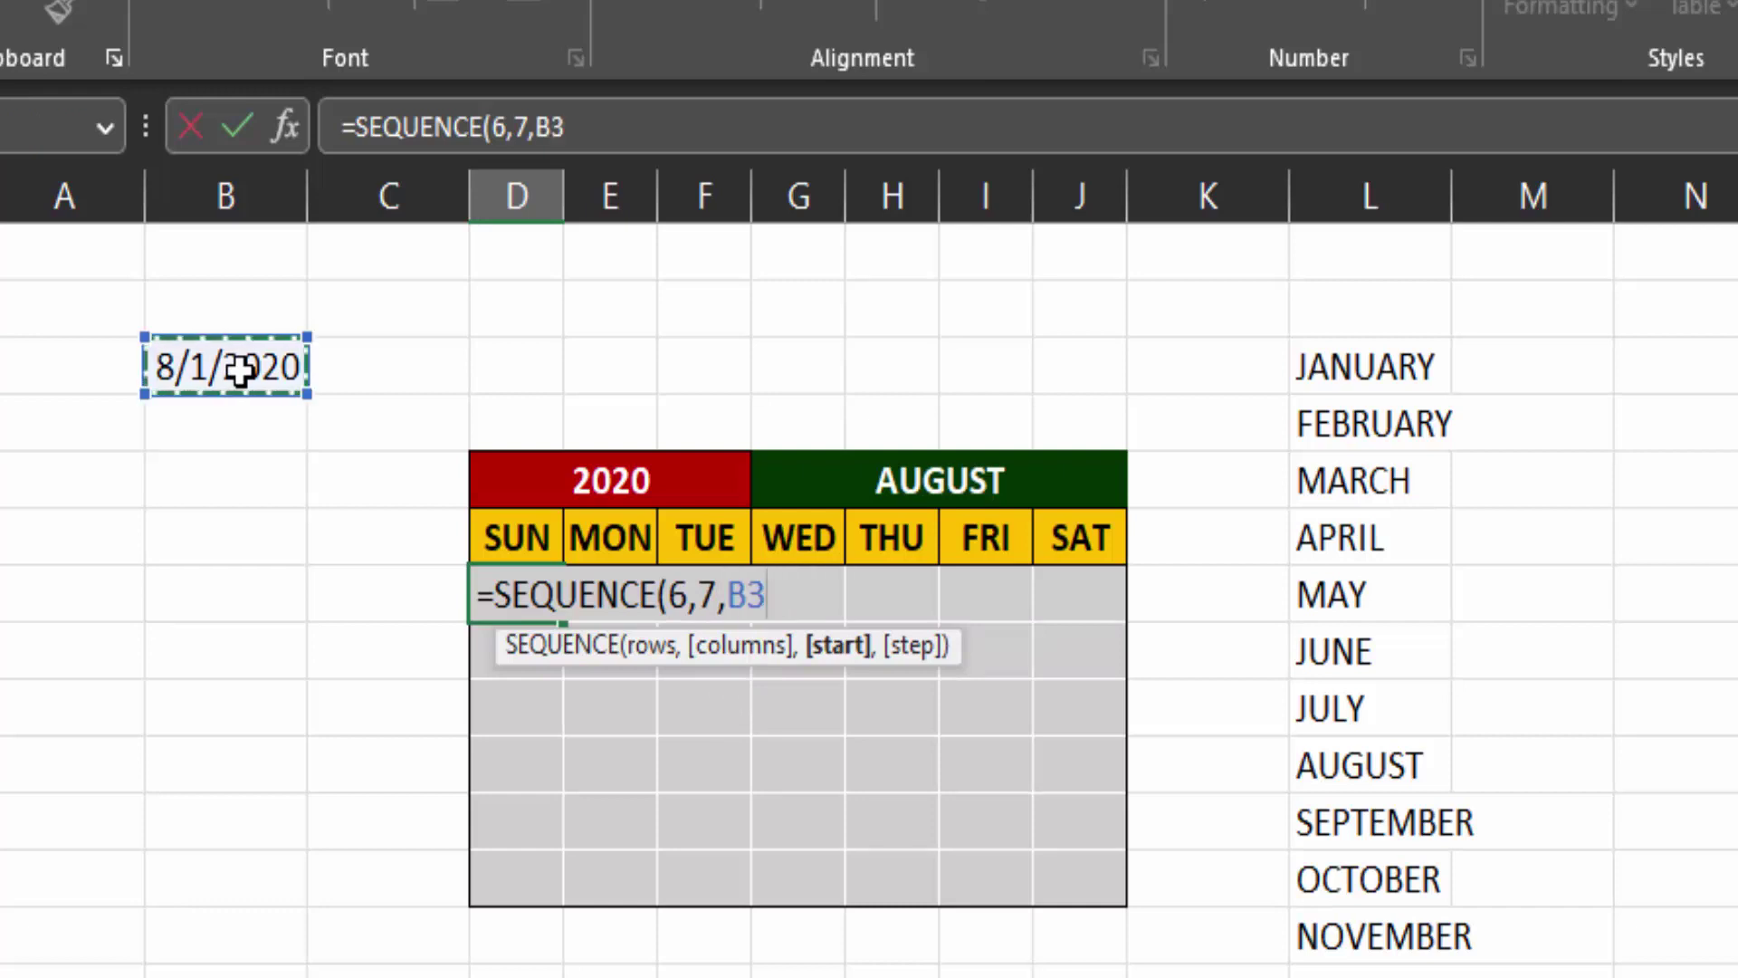
pyautogui.write('-')
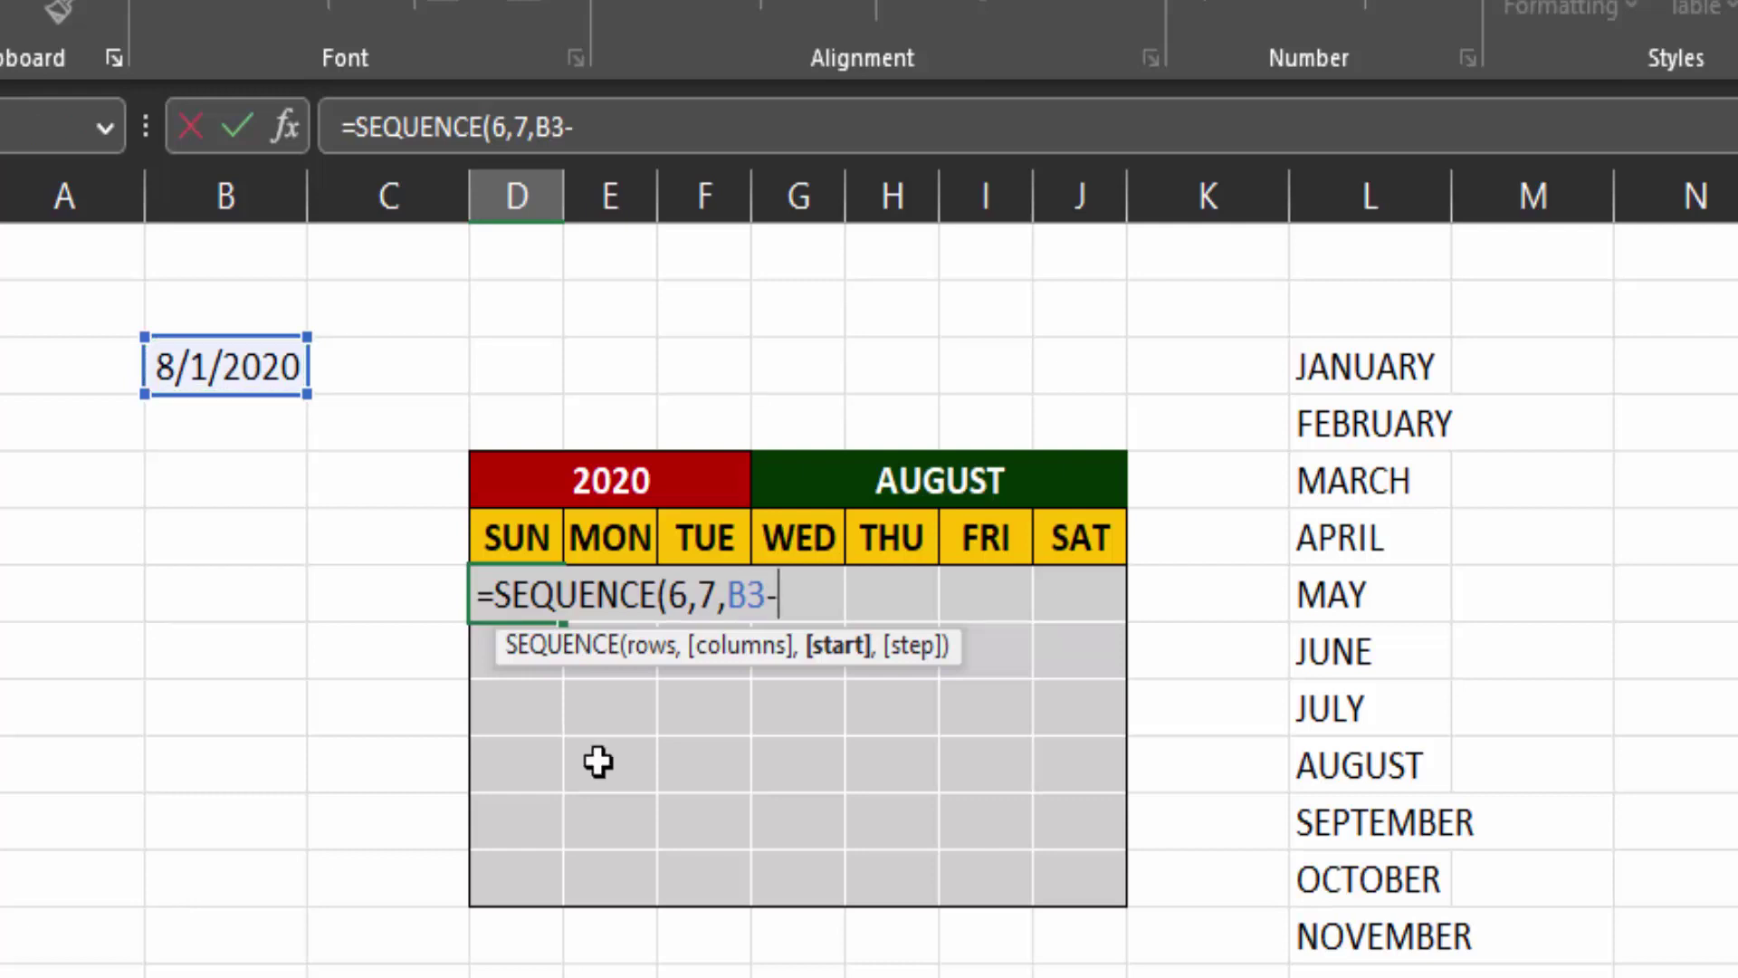
pyautogui.write('WEEK')
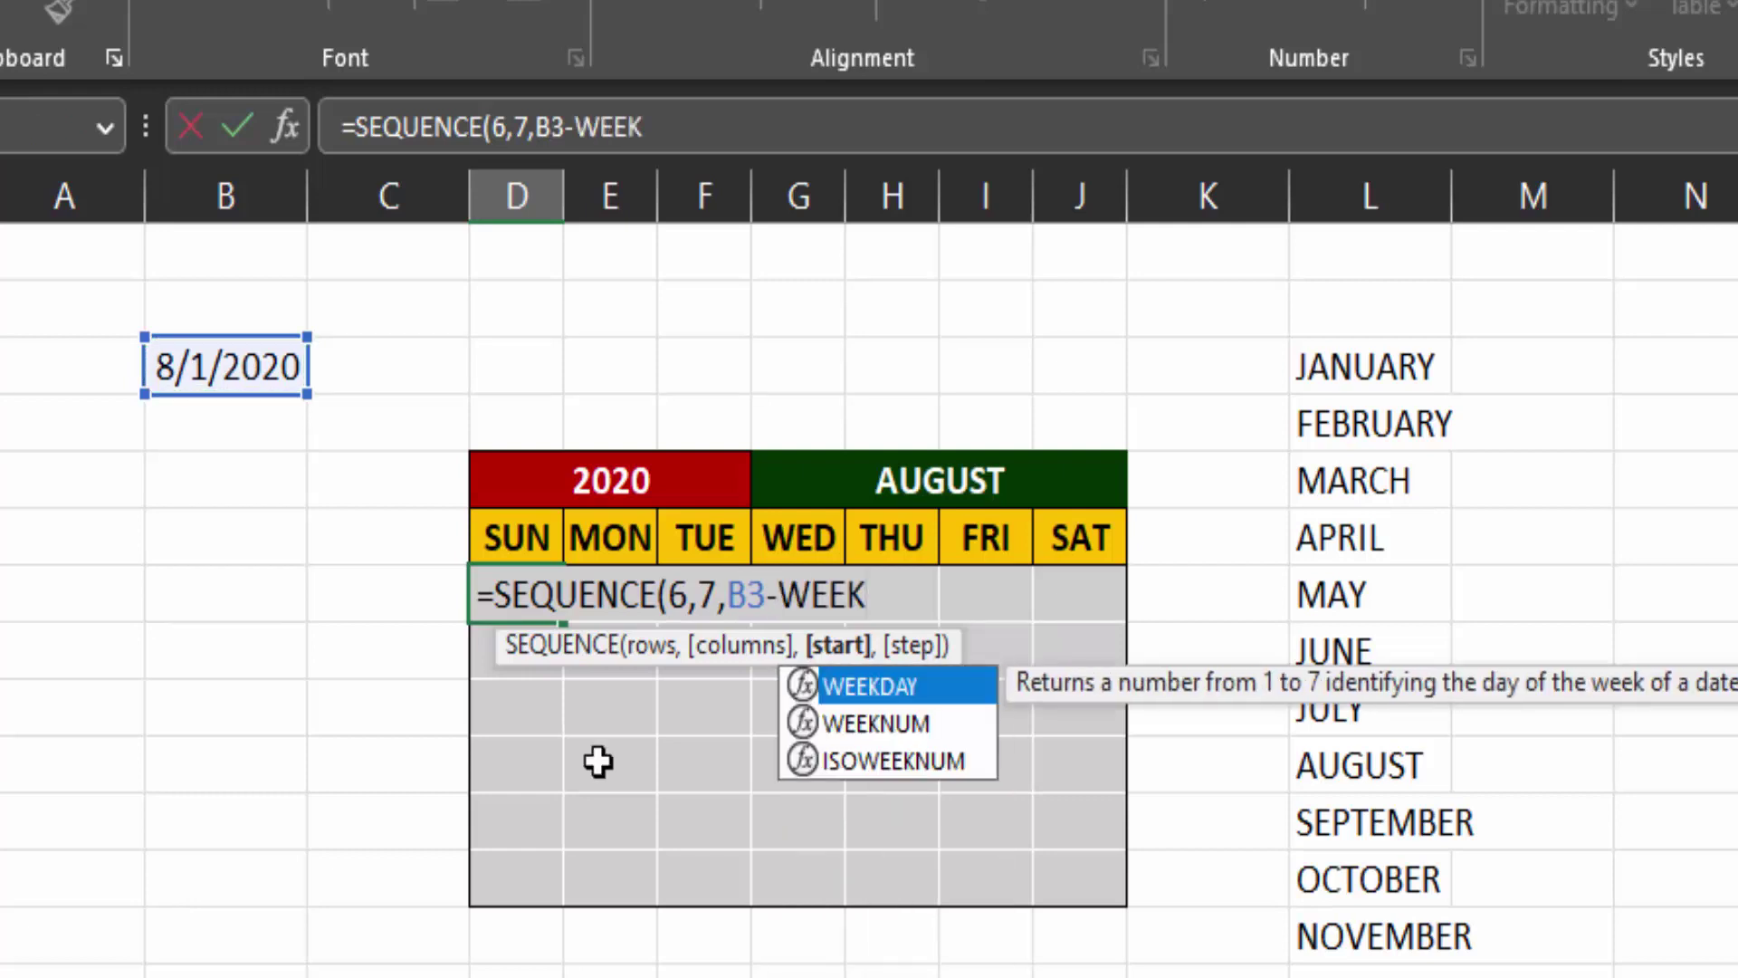
pyautogui.press('Tab')
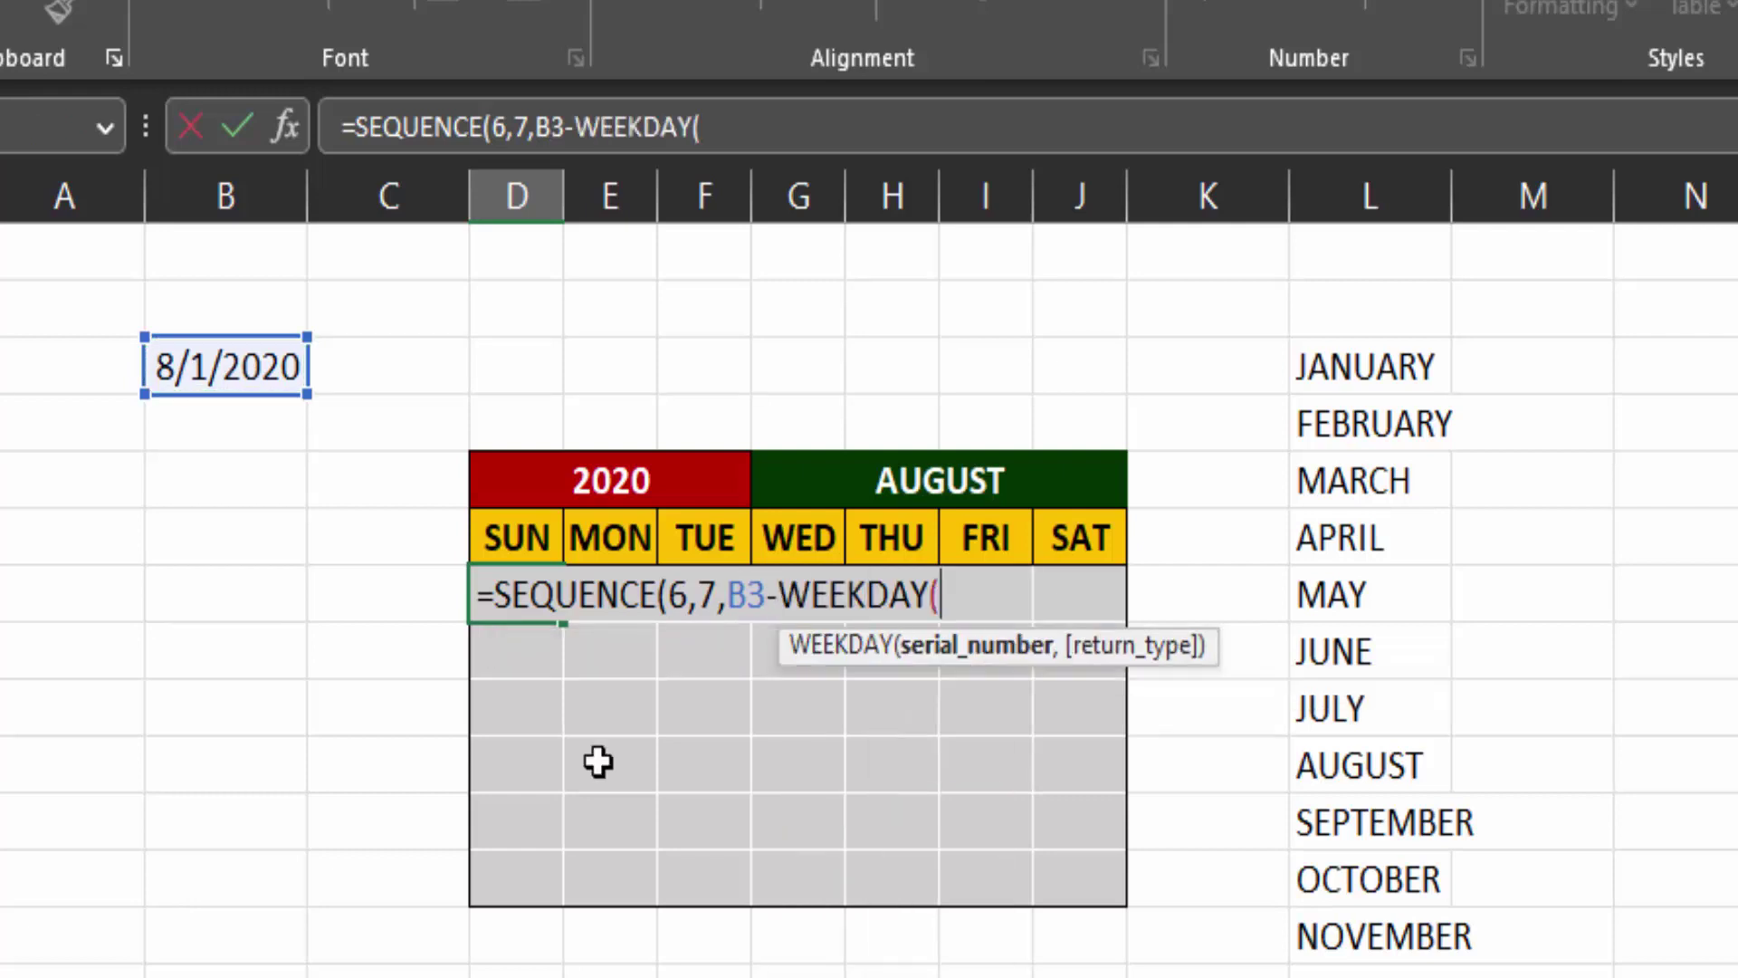
pyautogui.click(240, 371)
pyautogui.write(',')
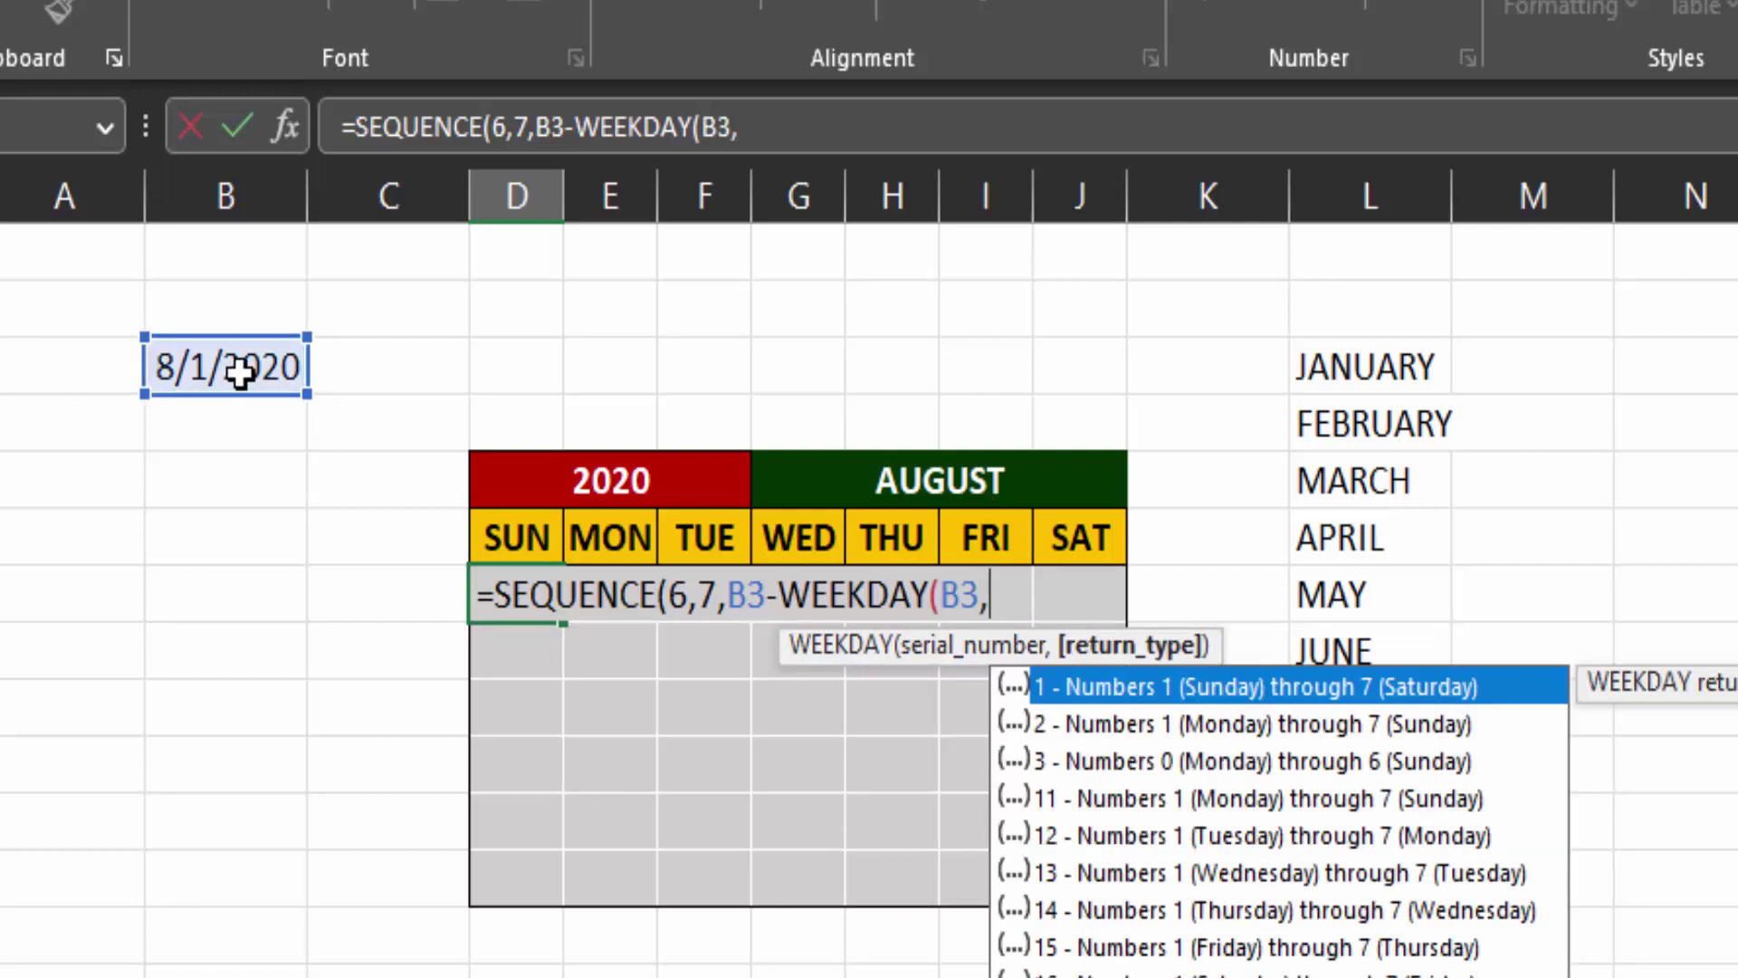
pyautogui.write('1')
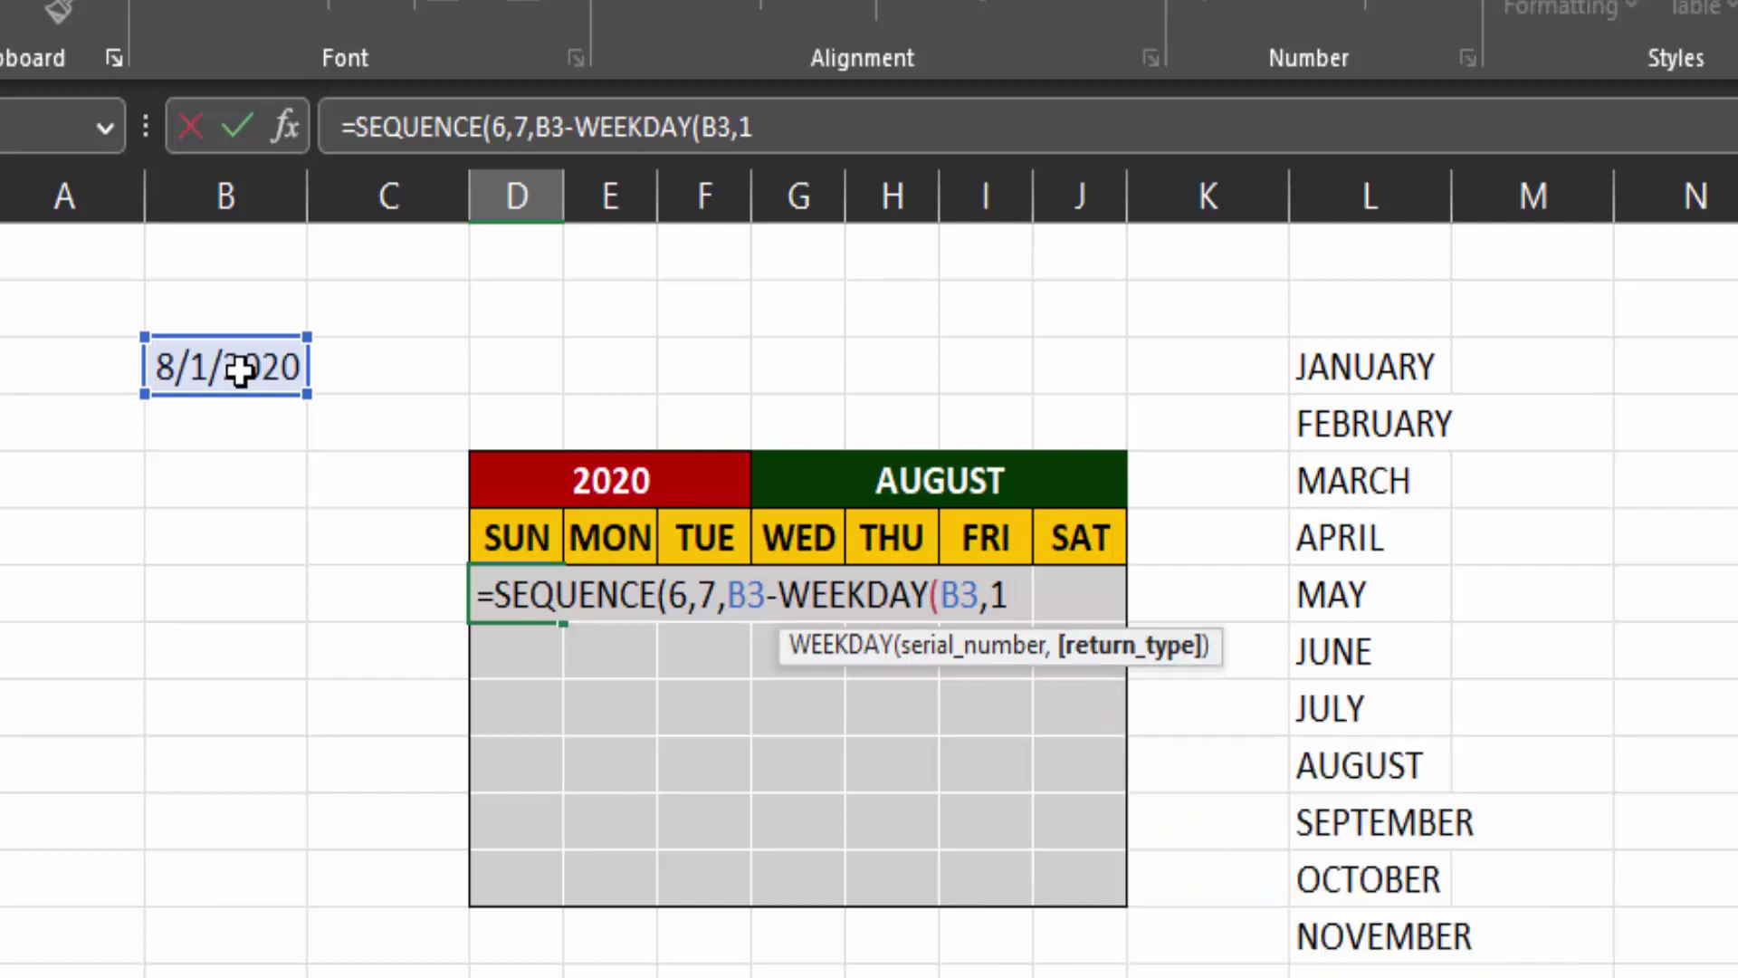
pyautogui.write(')+')
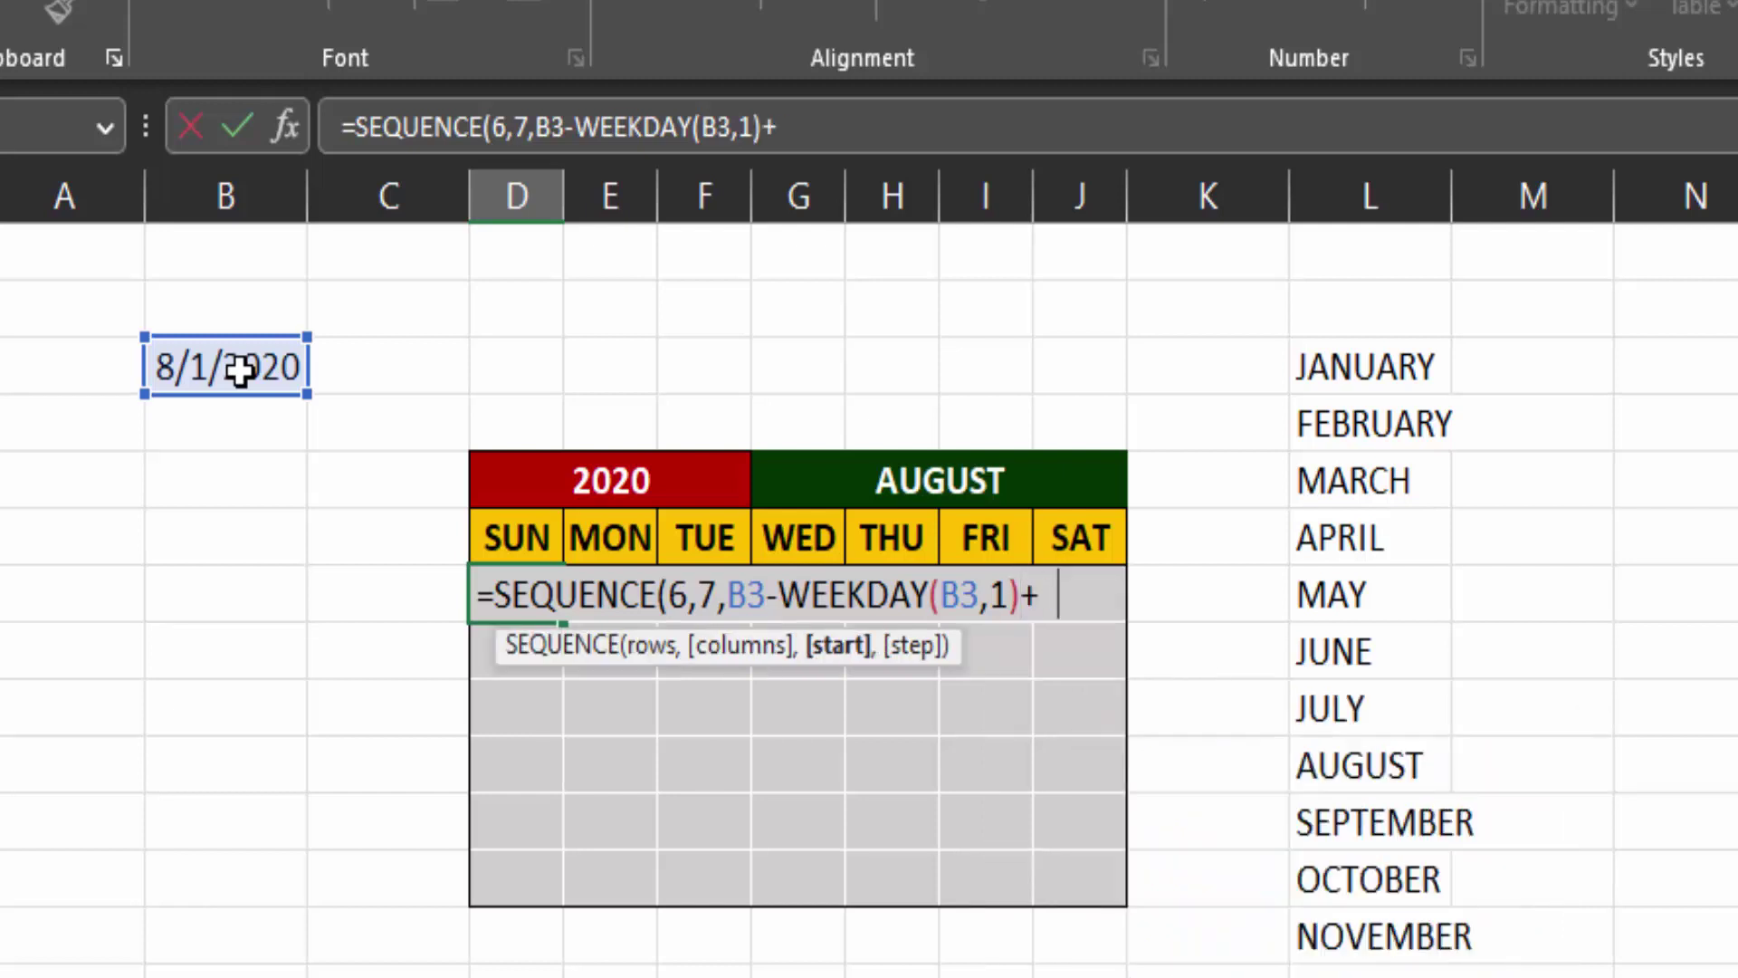
pyautogui.write('1,1')
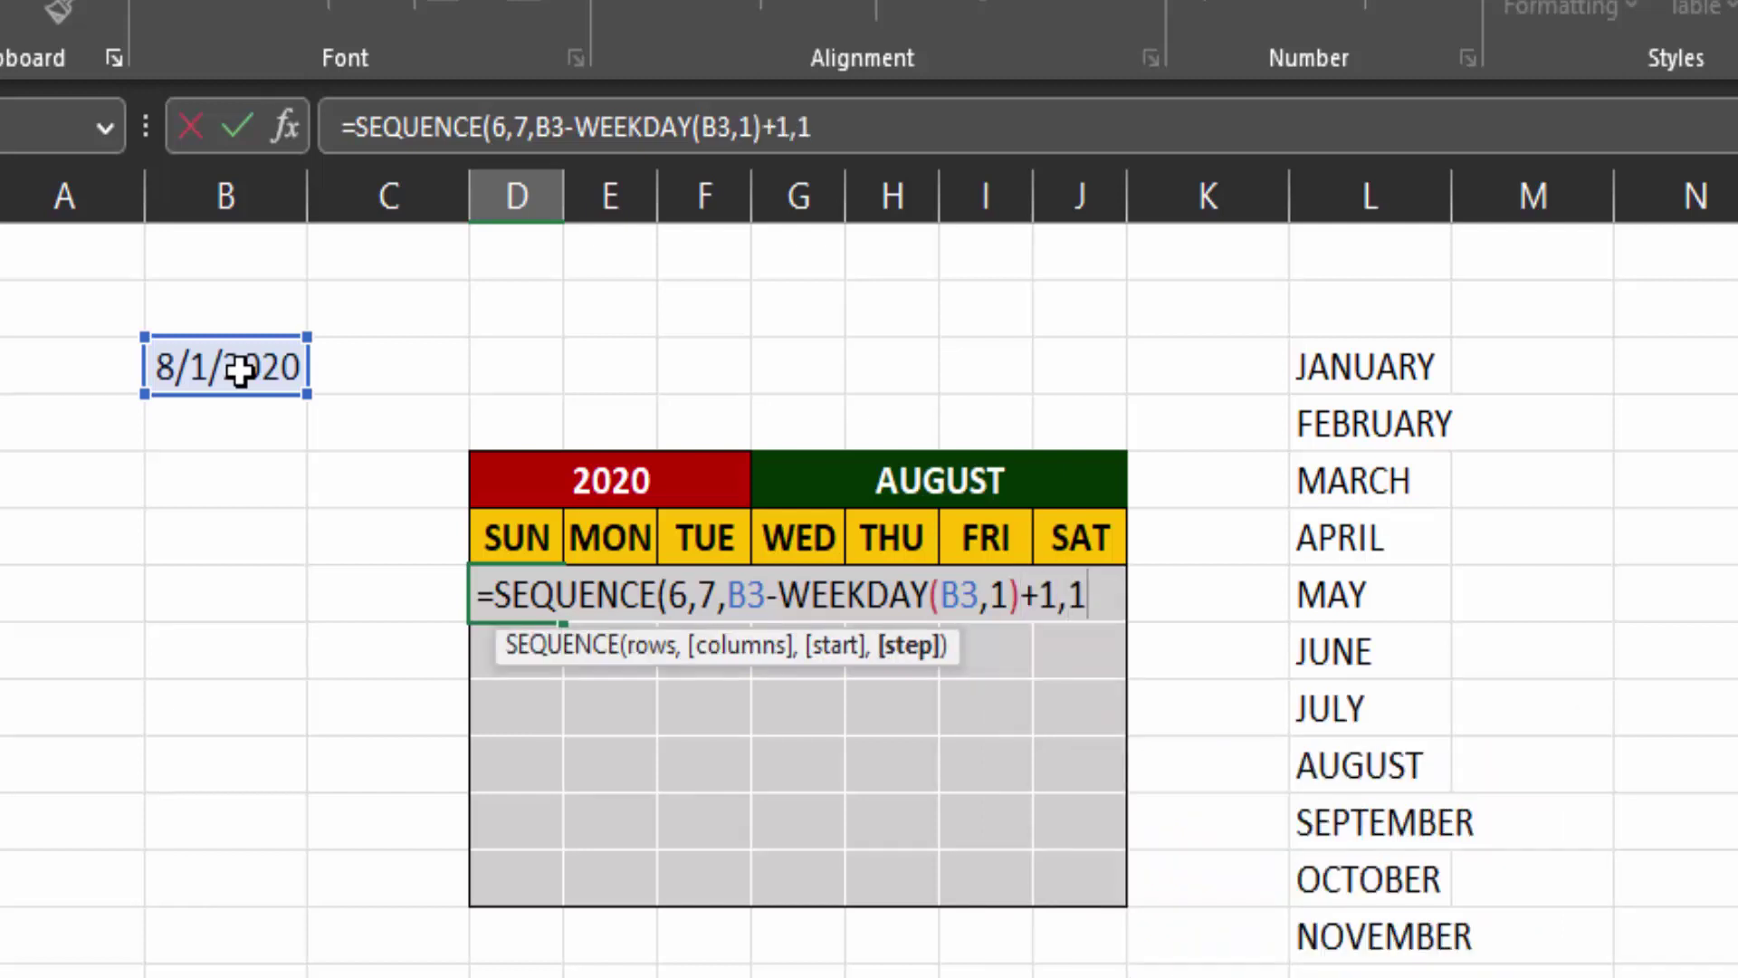
pyautogui.write(')')
pyautogui.press('Return')
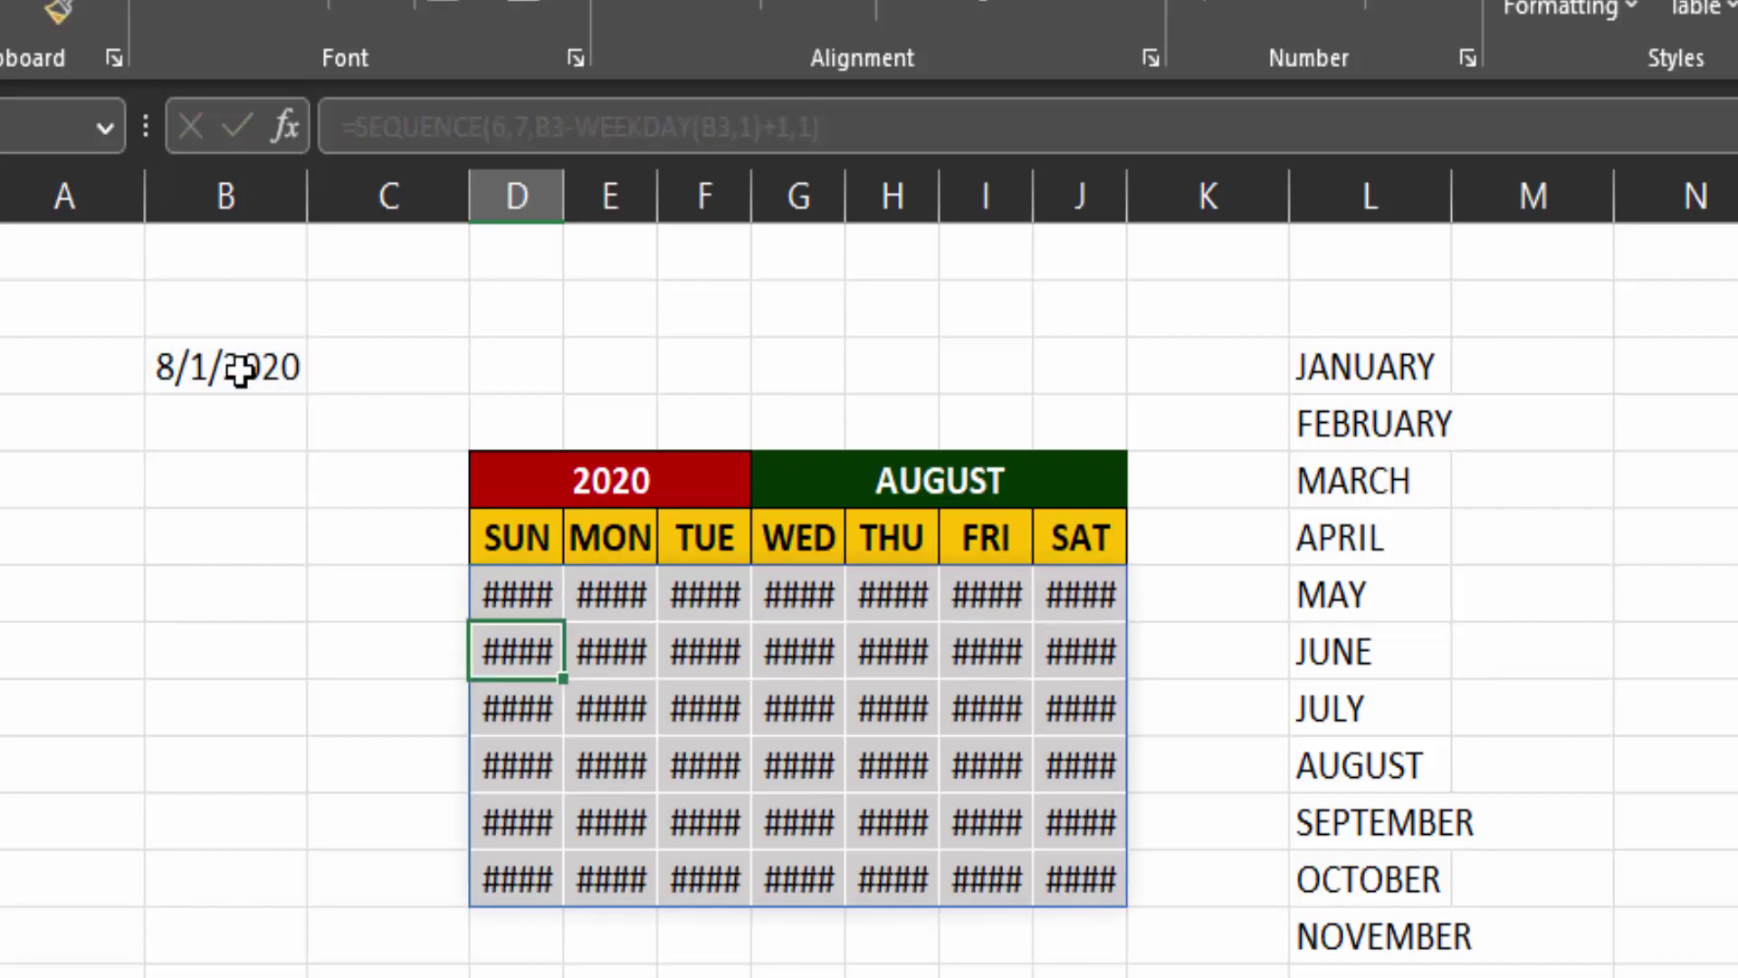
# - Give the D7:J12 dates the custom format 'd' so the grid shows day numbers 26 through 5
pyautogui.moveTo(535, 594); pyautogui.dragTo(1059, 880)
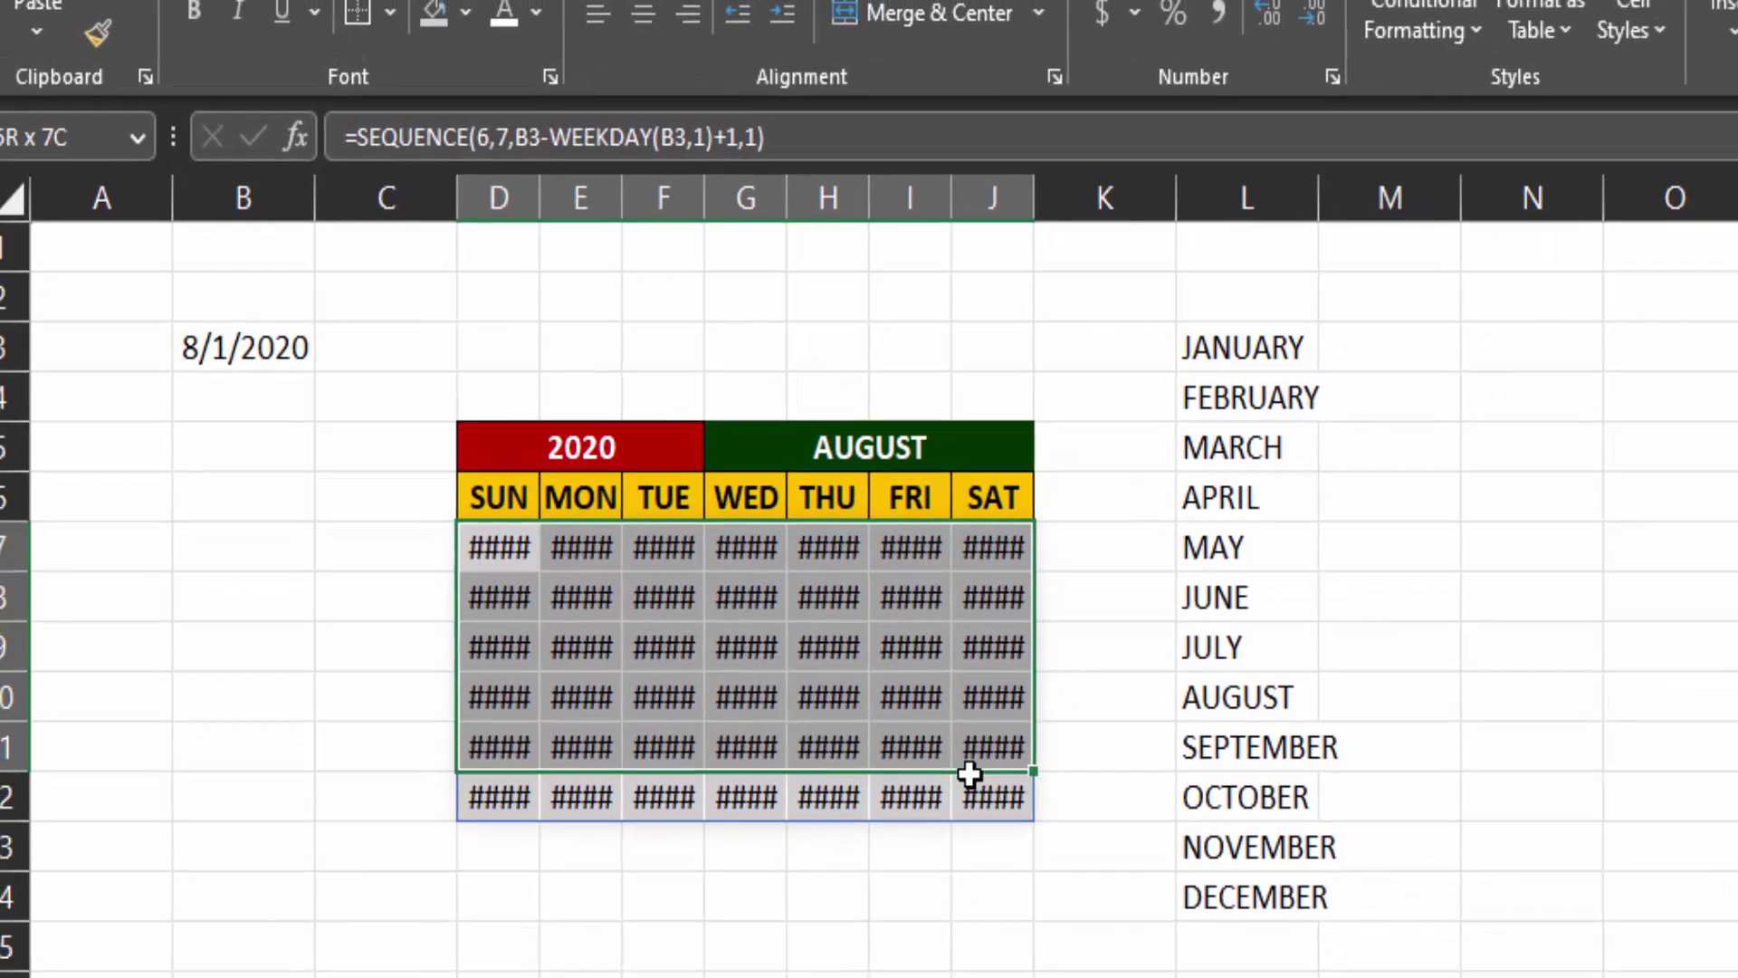
pyautogui.moveTo(923, 750); pyautogui.dragTo(923, 751)
pyautogui.hotkey('ctrl', '1')
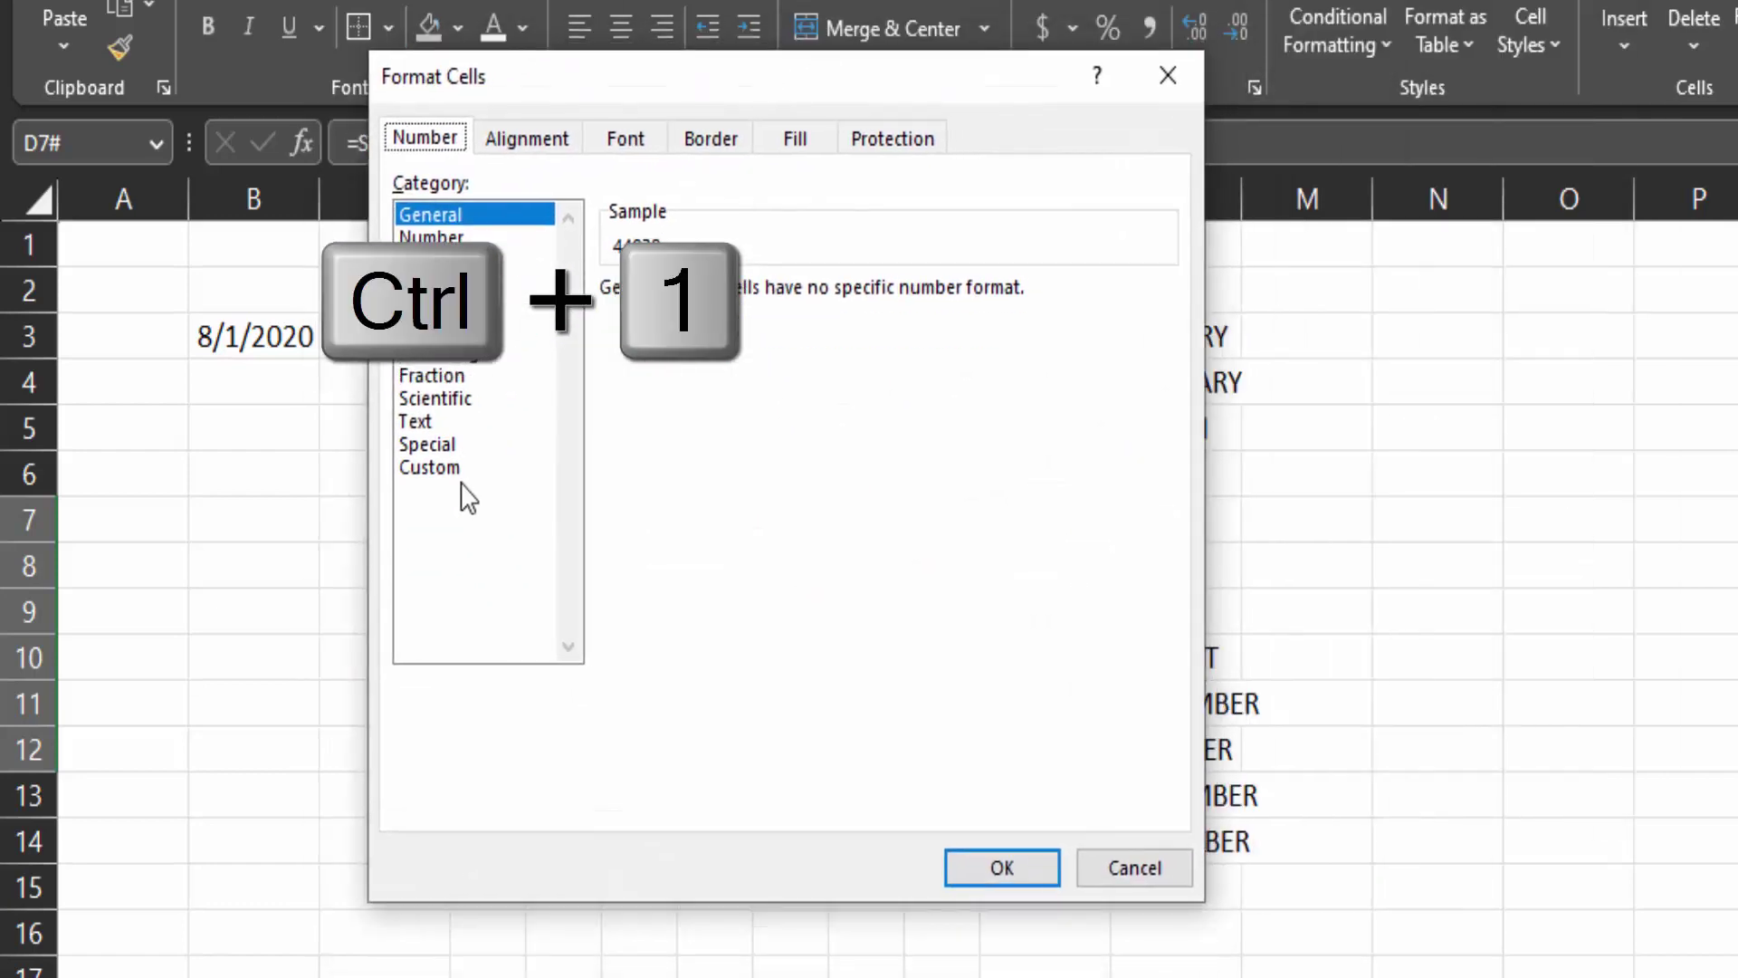
pyautogui.click(437, 468)
pyautogui.press('Tab')
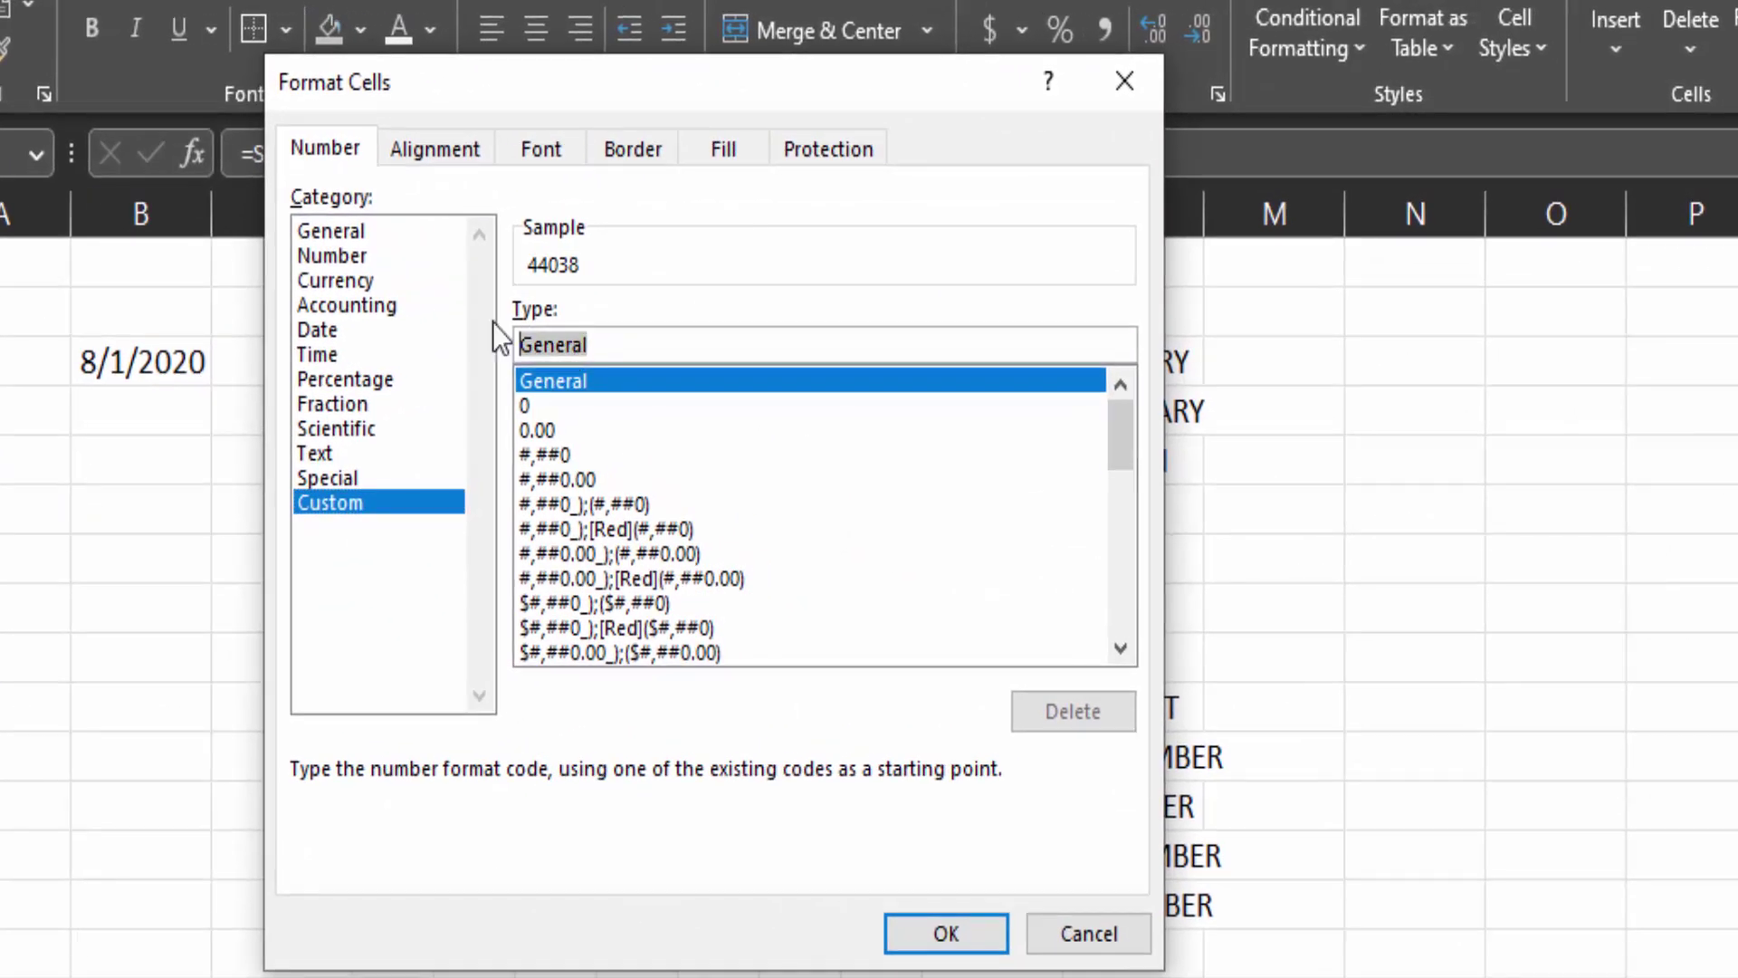
pyautogui.write('d')
pyautogui.press('Return')
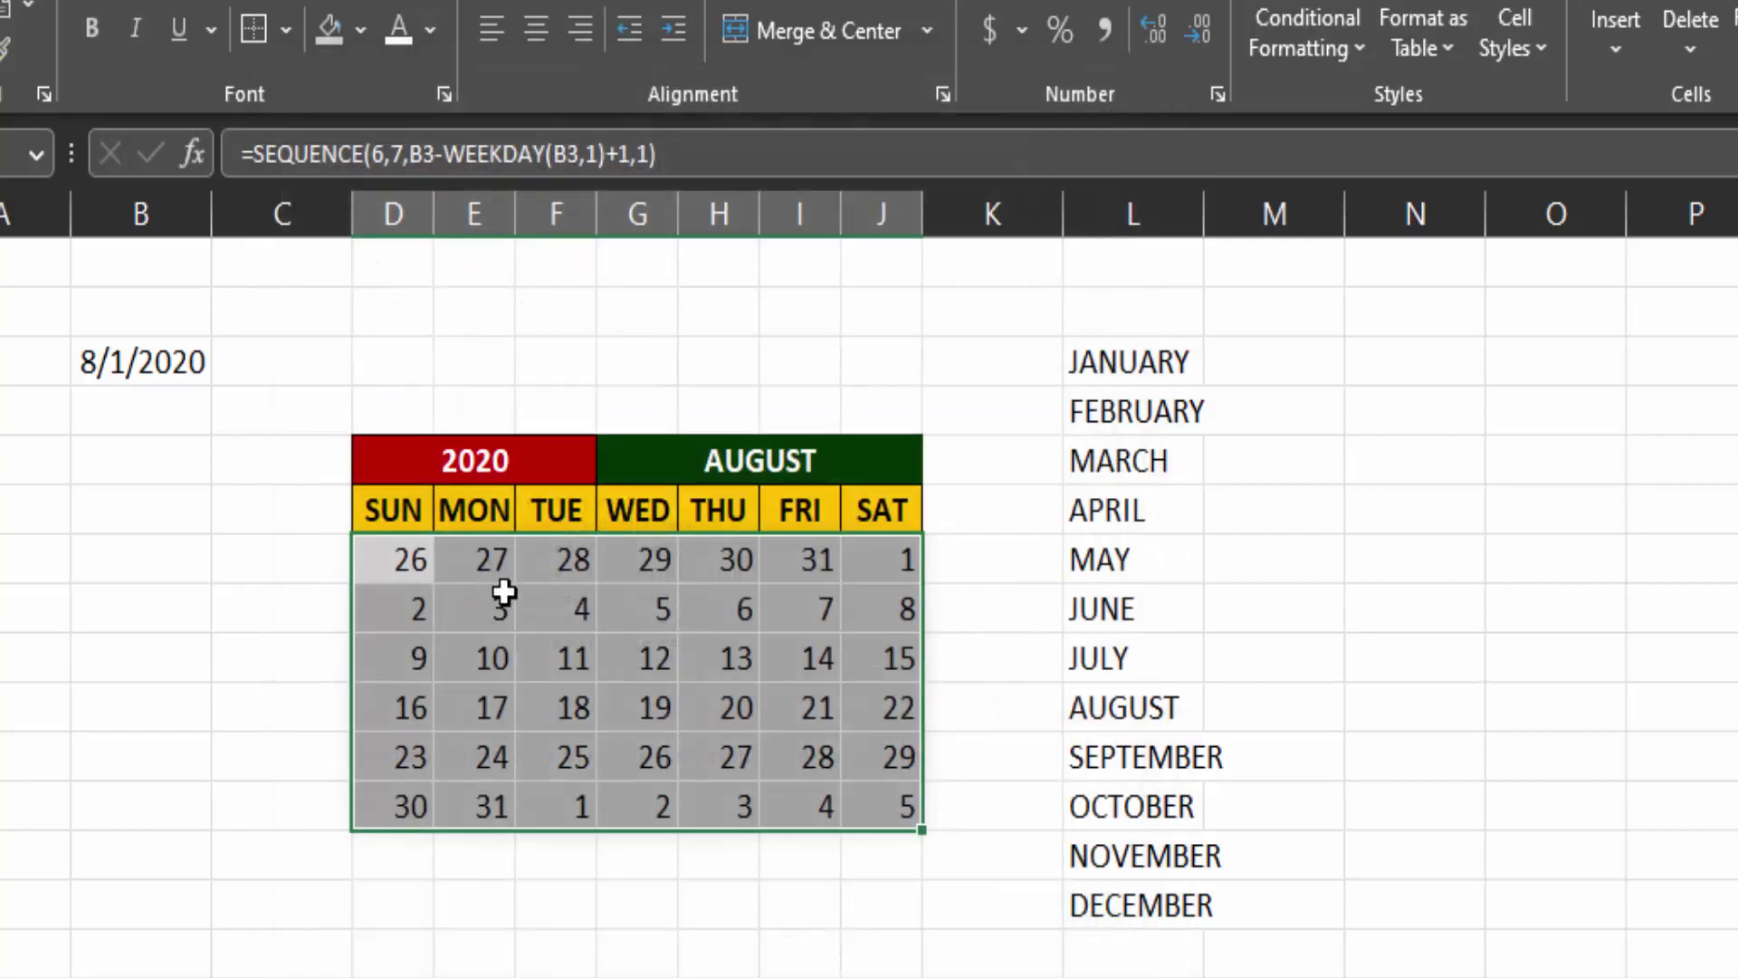
pyautogui.click(652, 623)
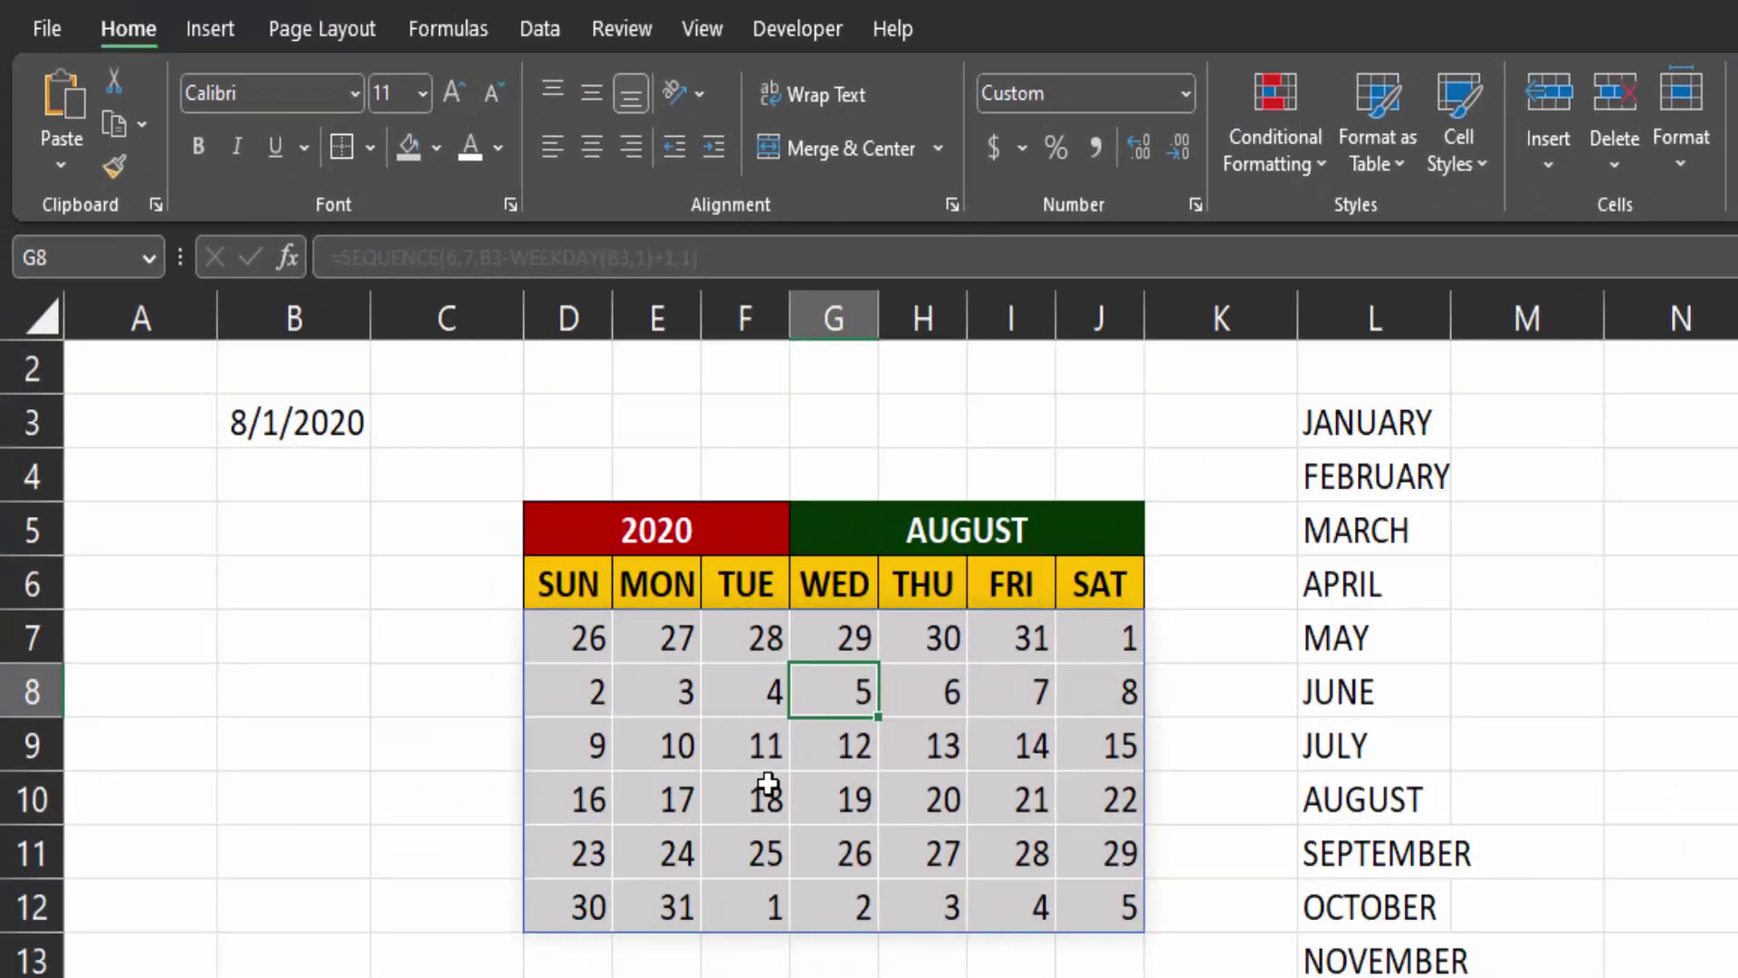
# - Start a new formula rule on the date grid: =MONTH(D7)<>MONTH($B$3)
pyautogui.hscroll(1, 853, 803)
pyautogui.moveTo(548, 638); pyautogui.dragTo(1073, 919)
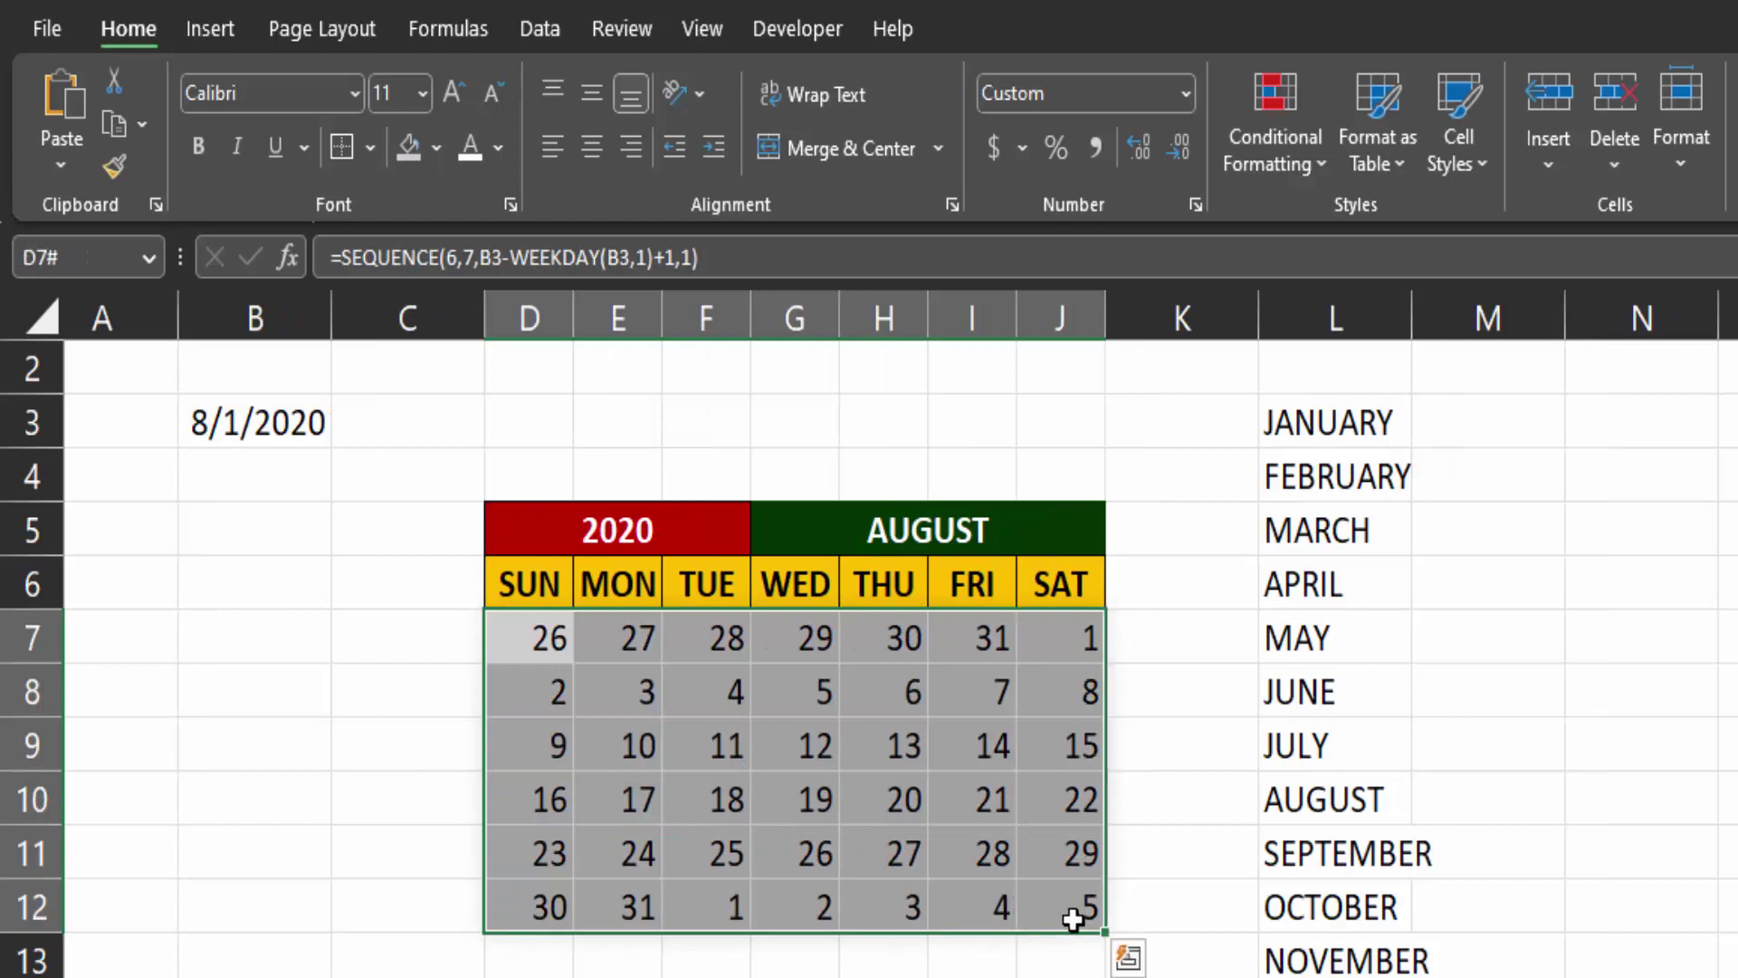
pyautogui.click(1301, 154)
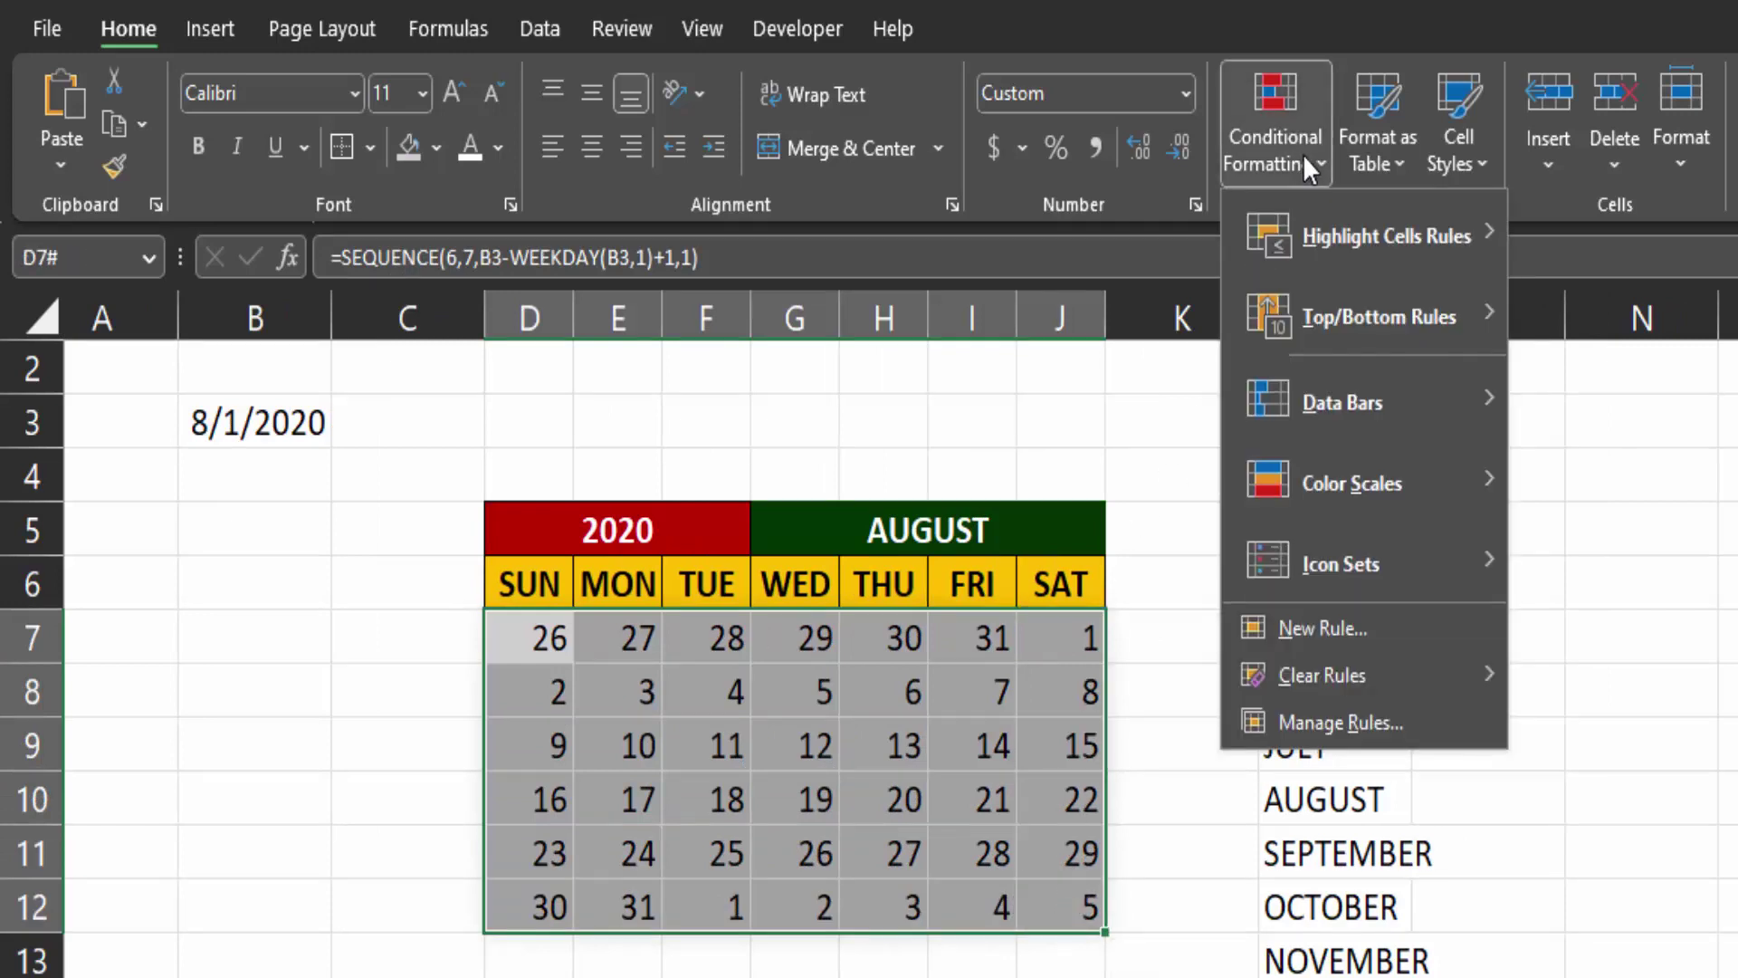
pyautogui.click(1326, 623)
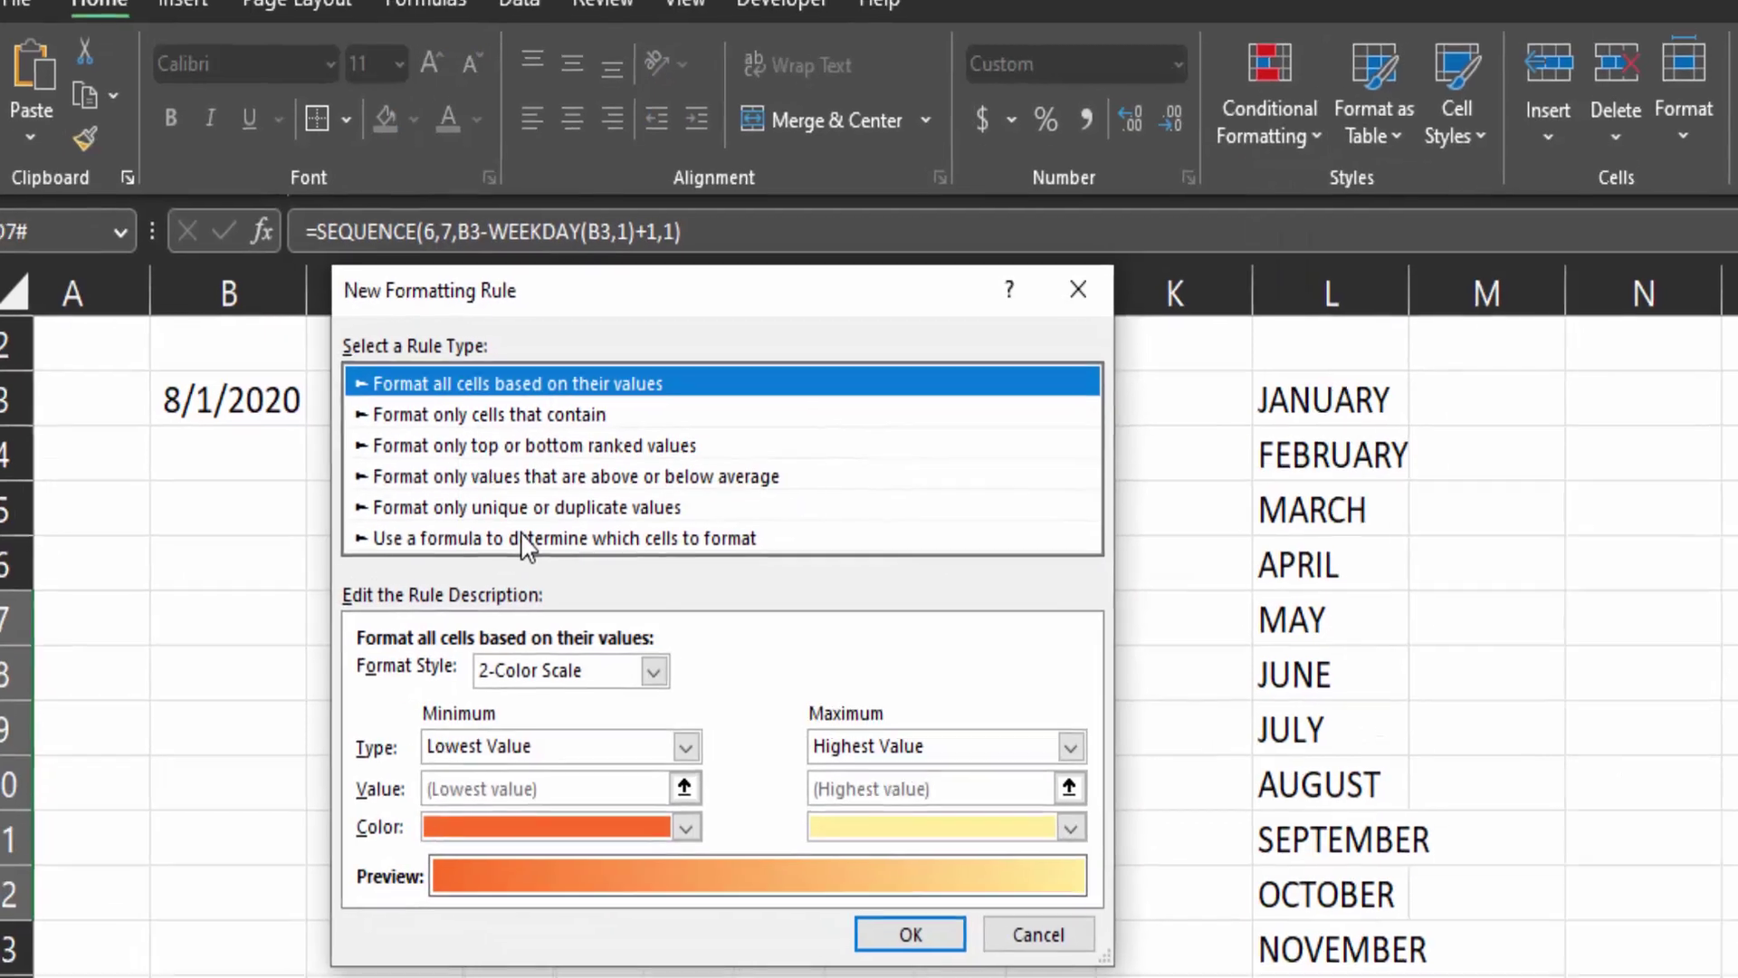
pyautogui.click(541, 558)
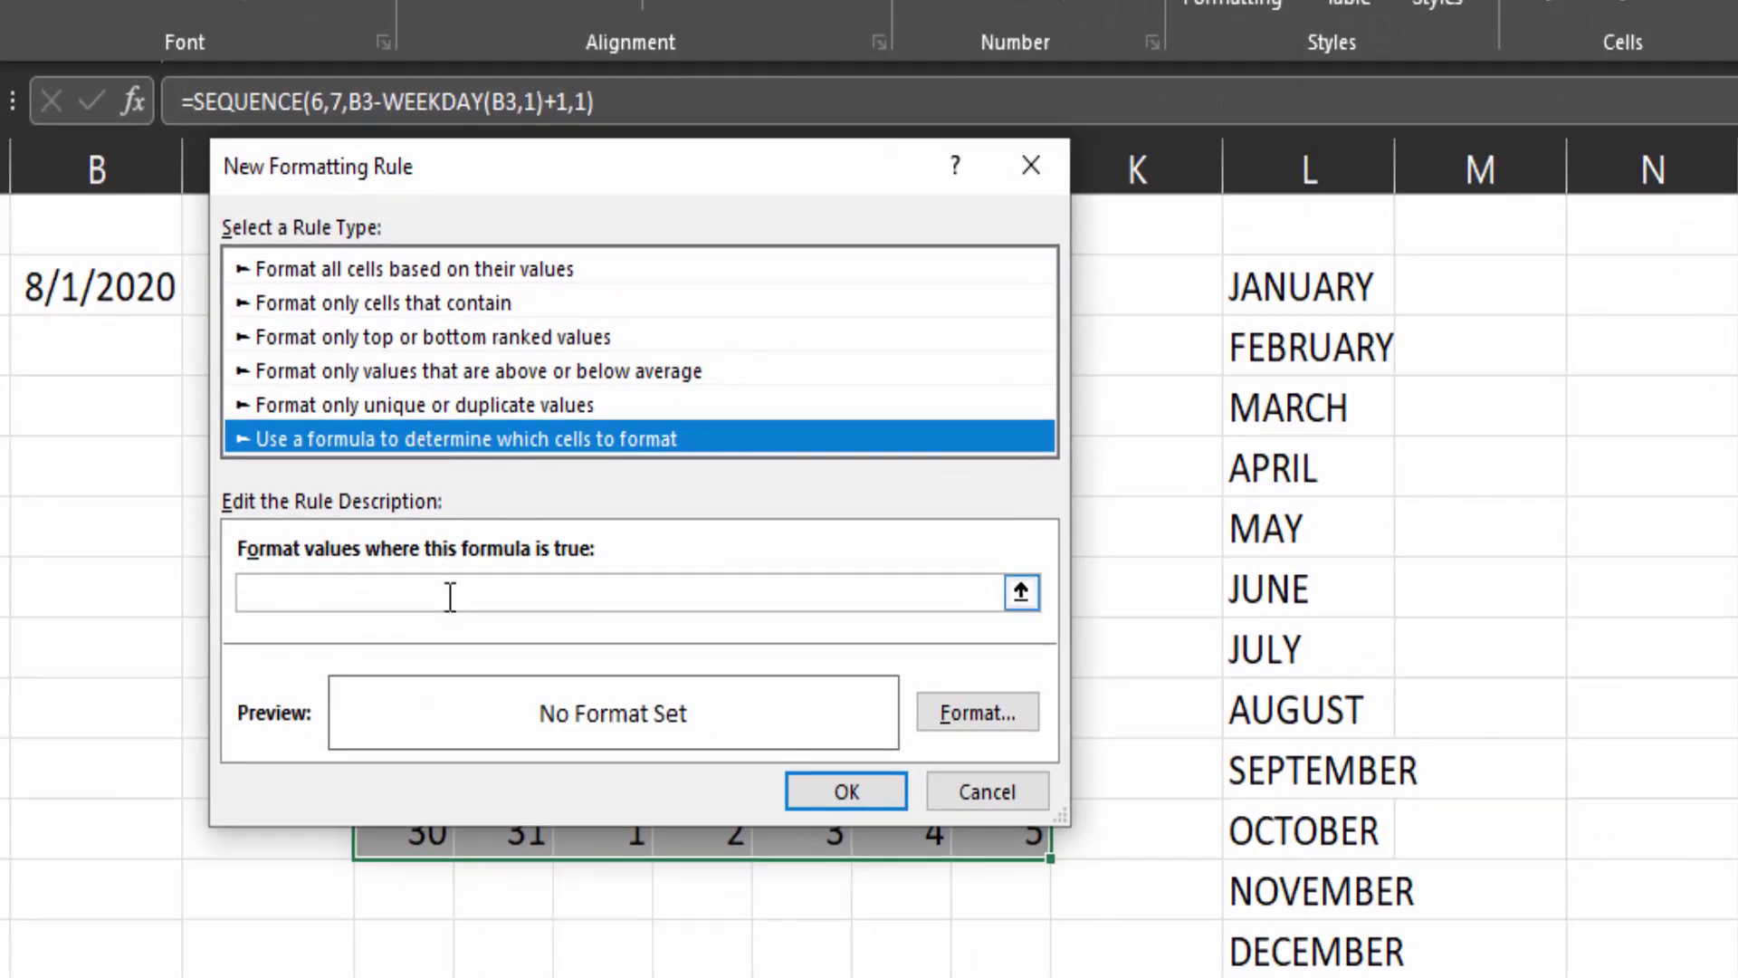
pyautogui.click(450, 596)
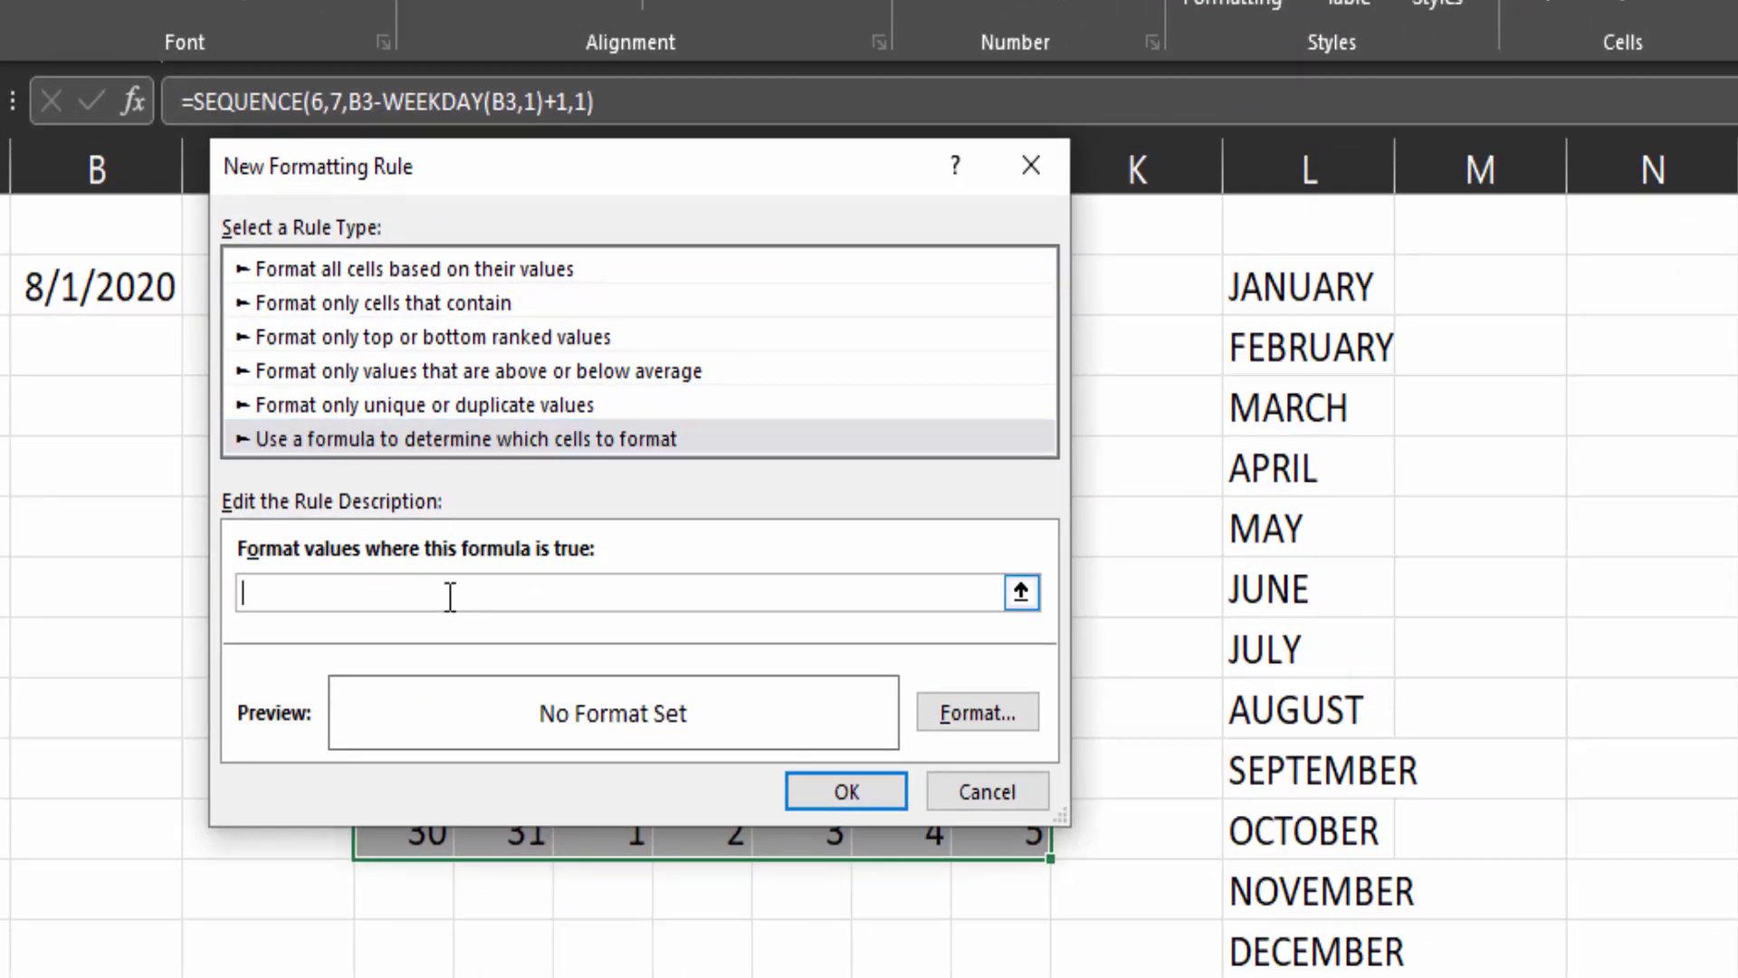
pyautogui.write('=MONTH')
pyautogui.moveTo(568, 174); pyautogui.dragTo(1144, 198)
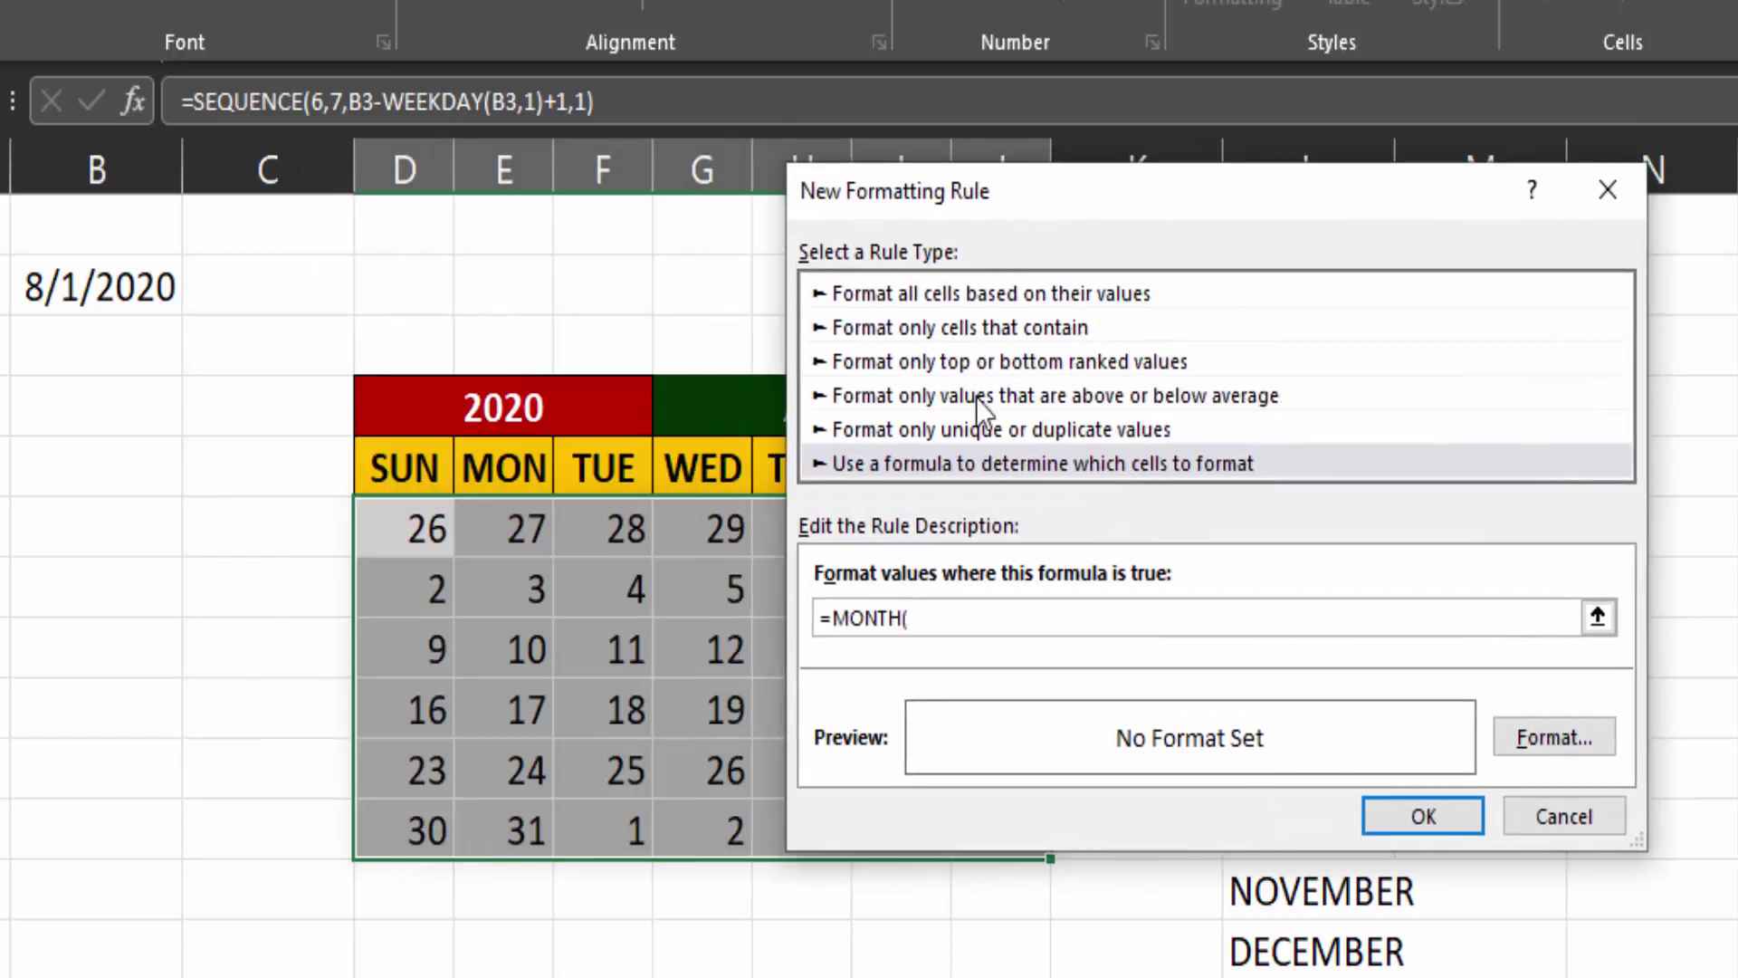
pyautogui.click(430, 529)
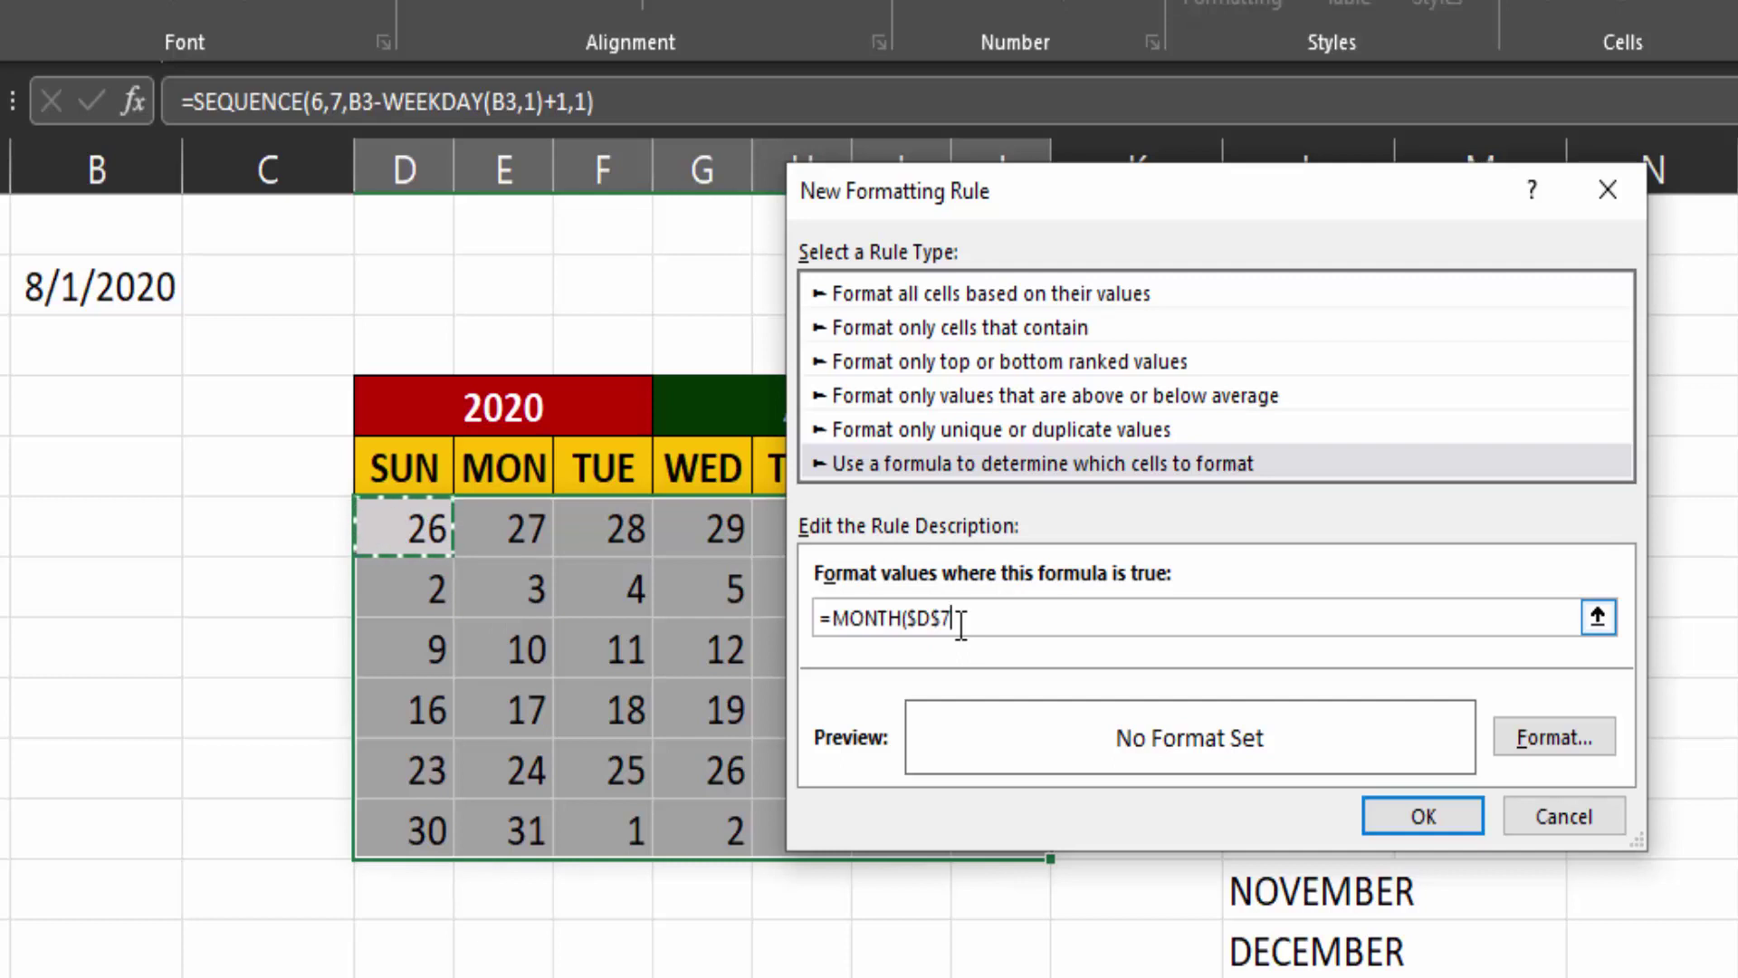
pyautogui.press('F4')
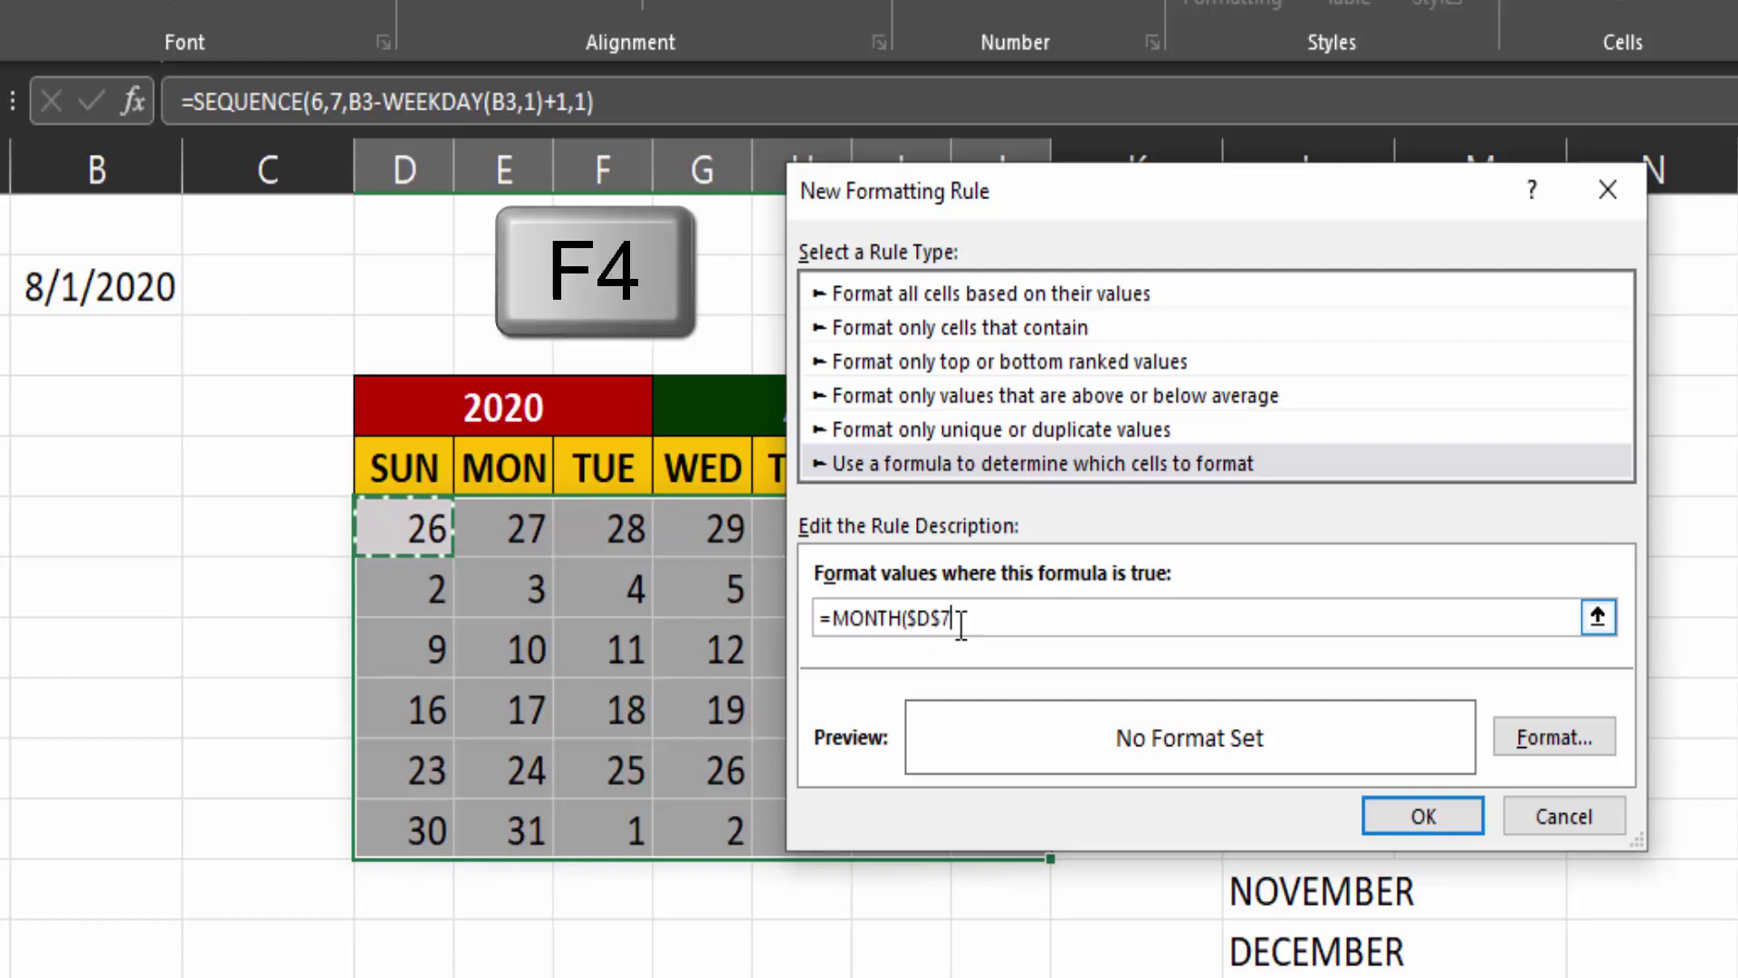
pyautogui.press('F4')
pyautogui.press('F4')
pyautogui.press('F4')
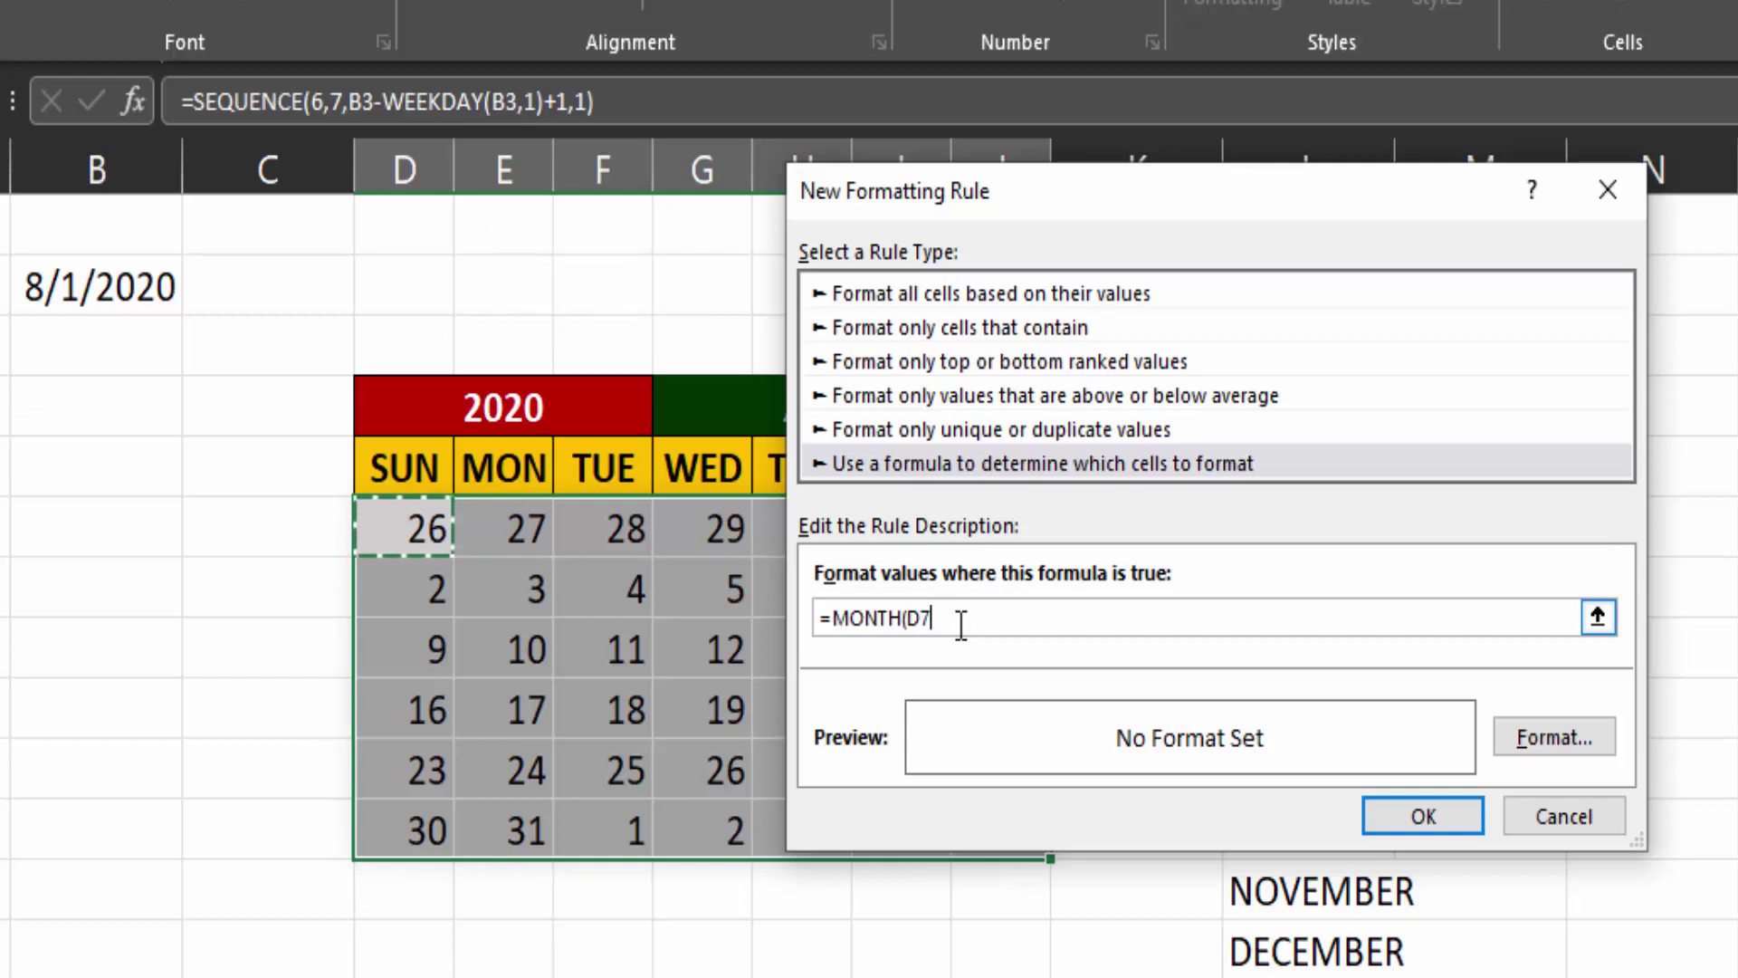
pyautogui.write(')<>MONTH(')
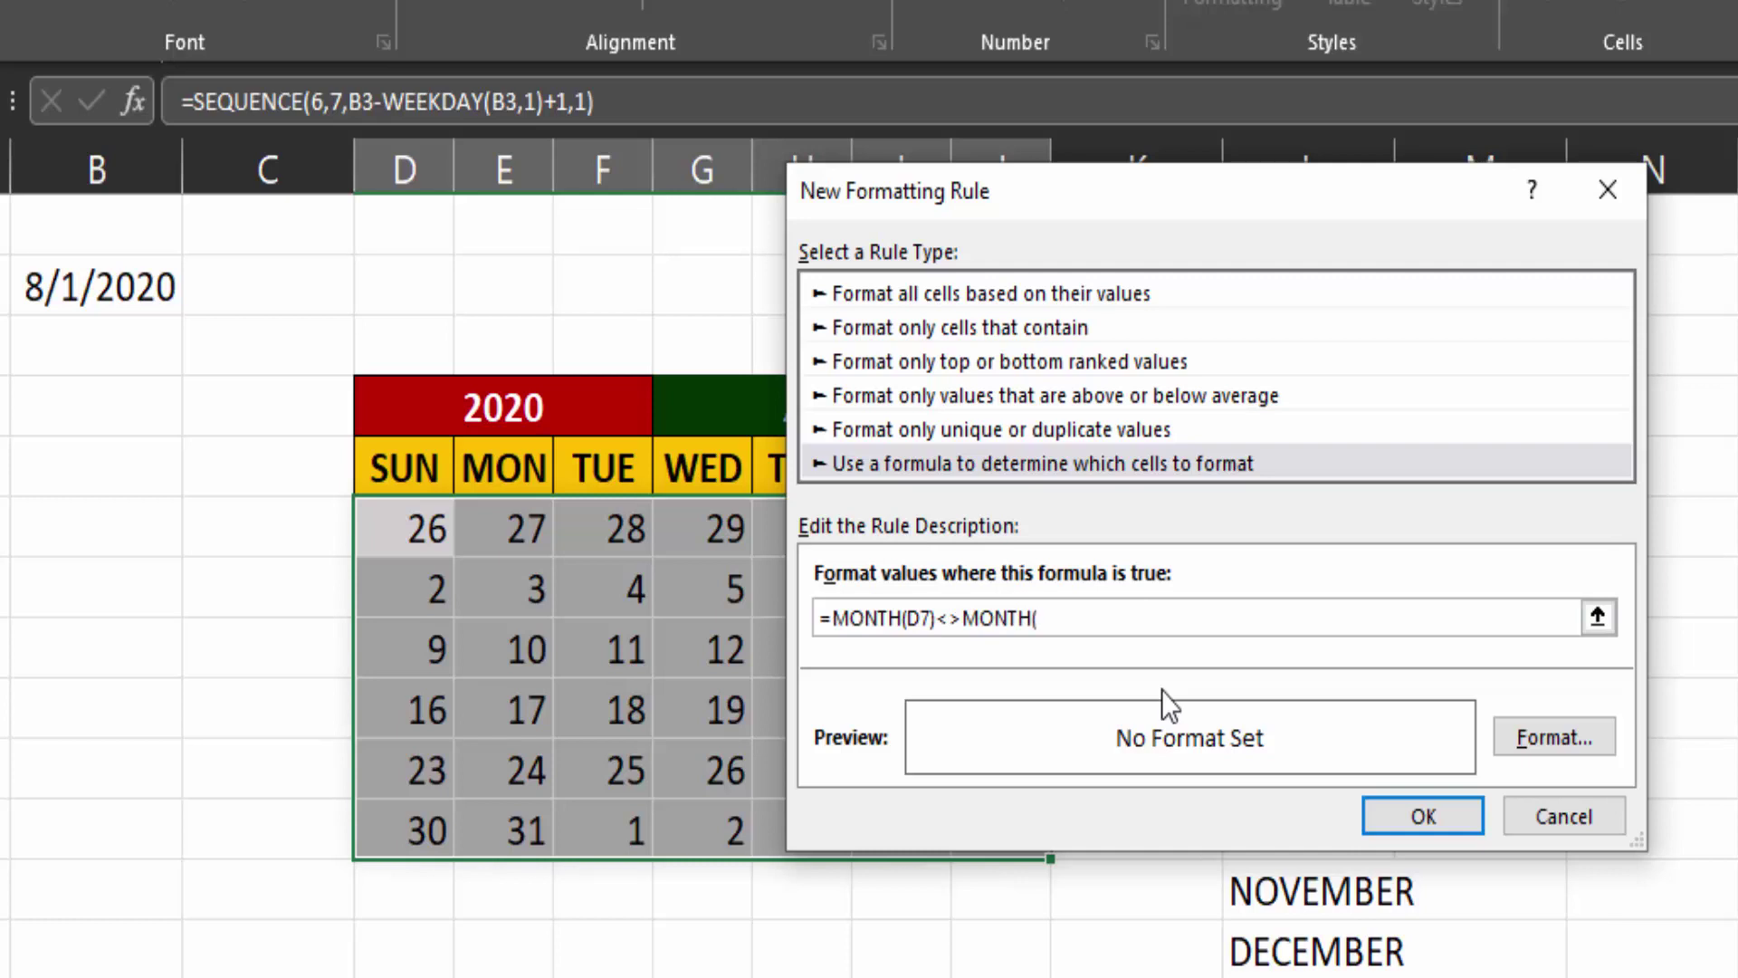
pyautogui.click(129, 290)
pyautogui.write(')')
# - Give matching out-of-month dates a light grey font and confirm the rule
pyautogui.click(1573, 735)
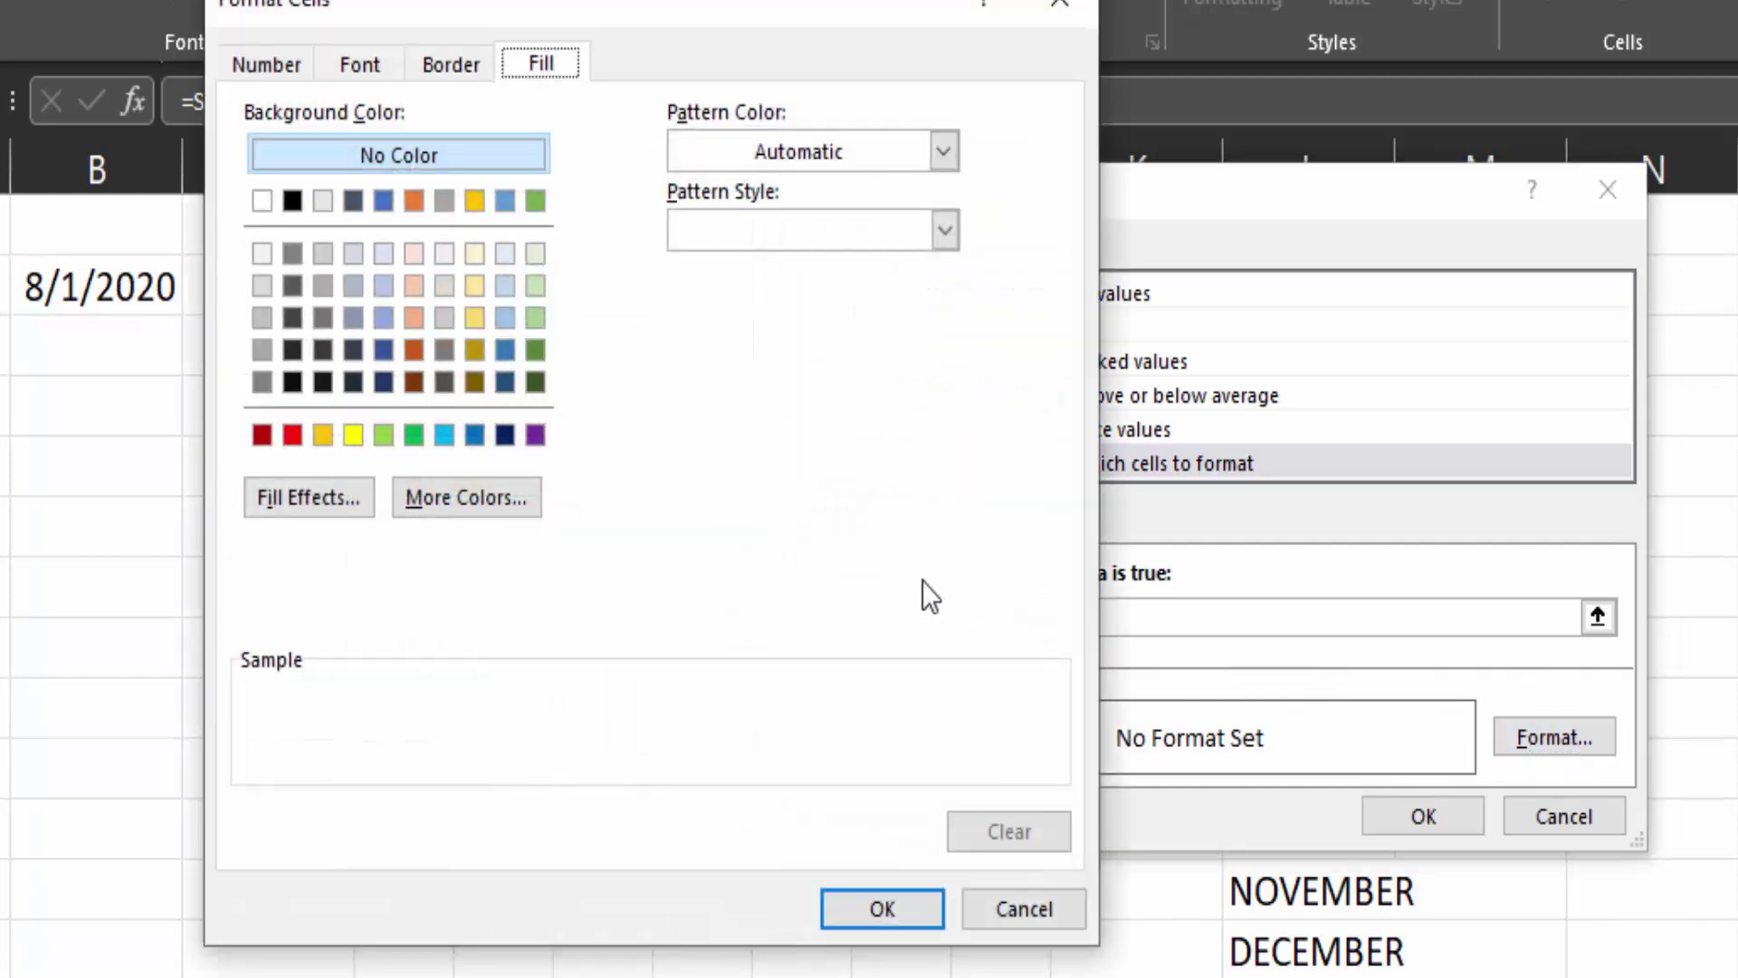
pyautogui.click(352, 67)
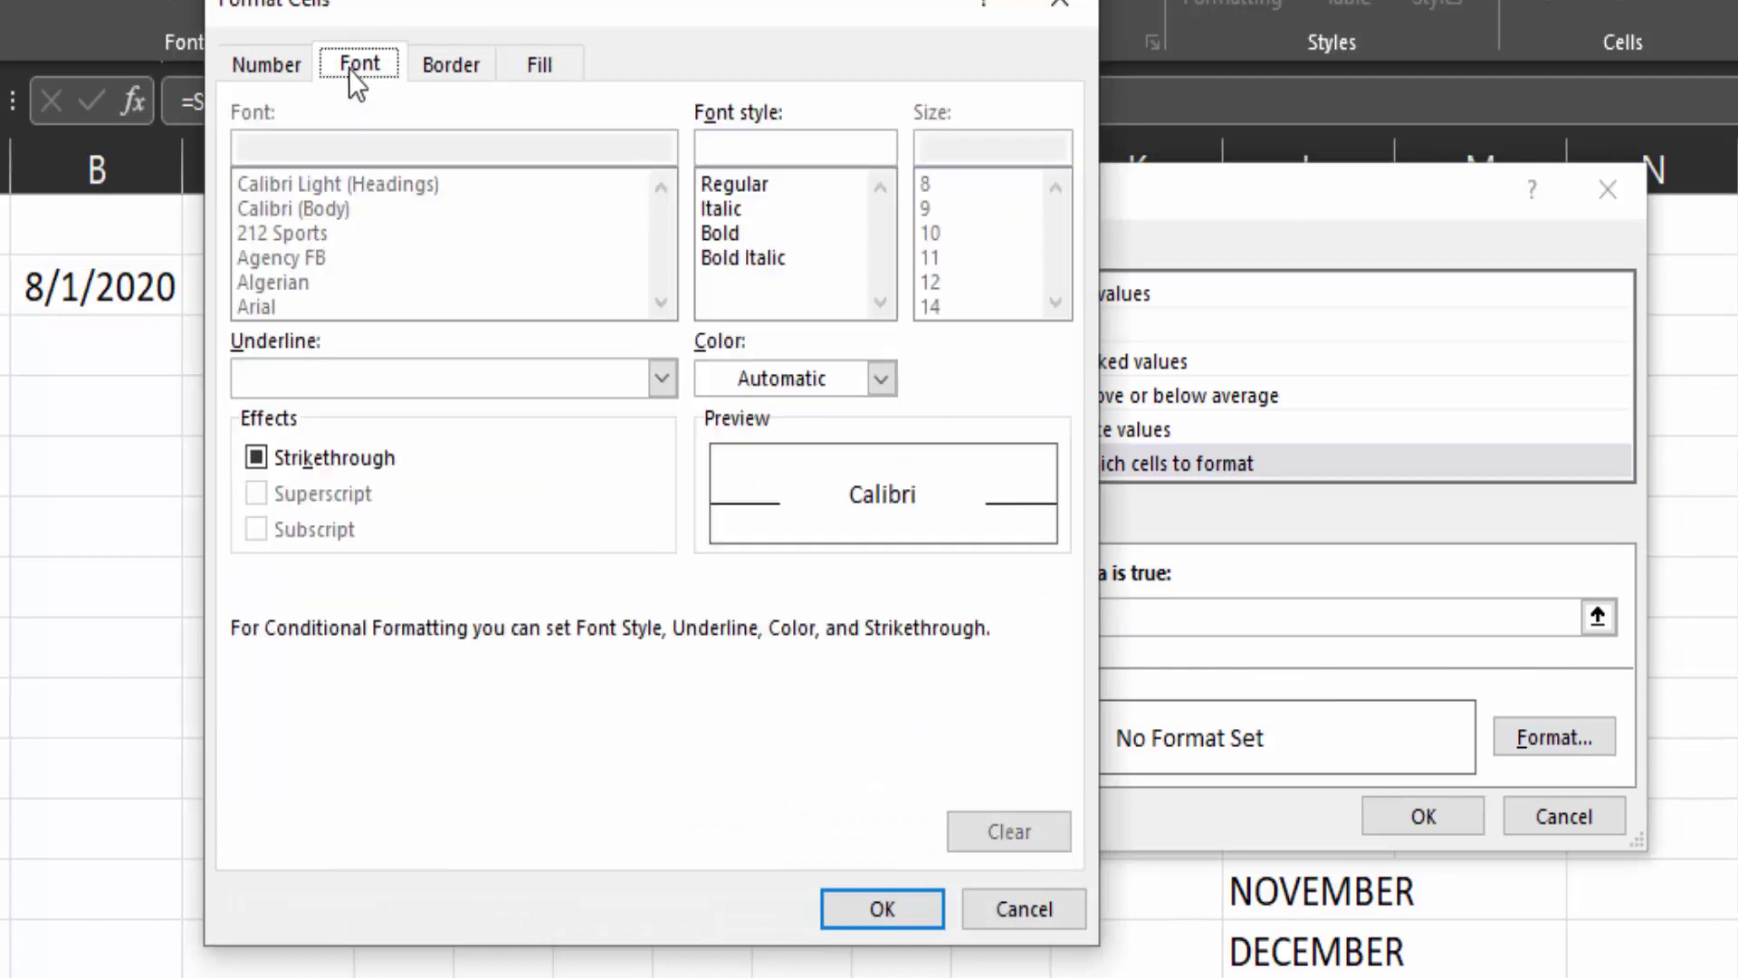
pyautogui.click(882, 379)
pyautogui.click(711, 580)
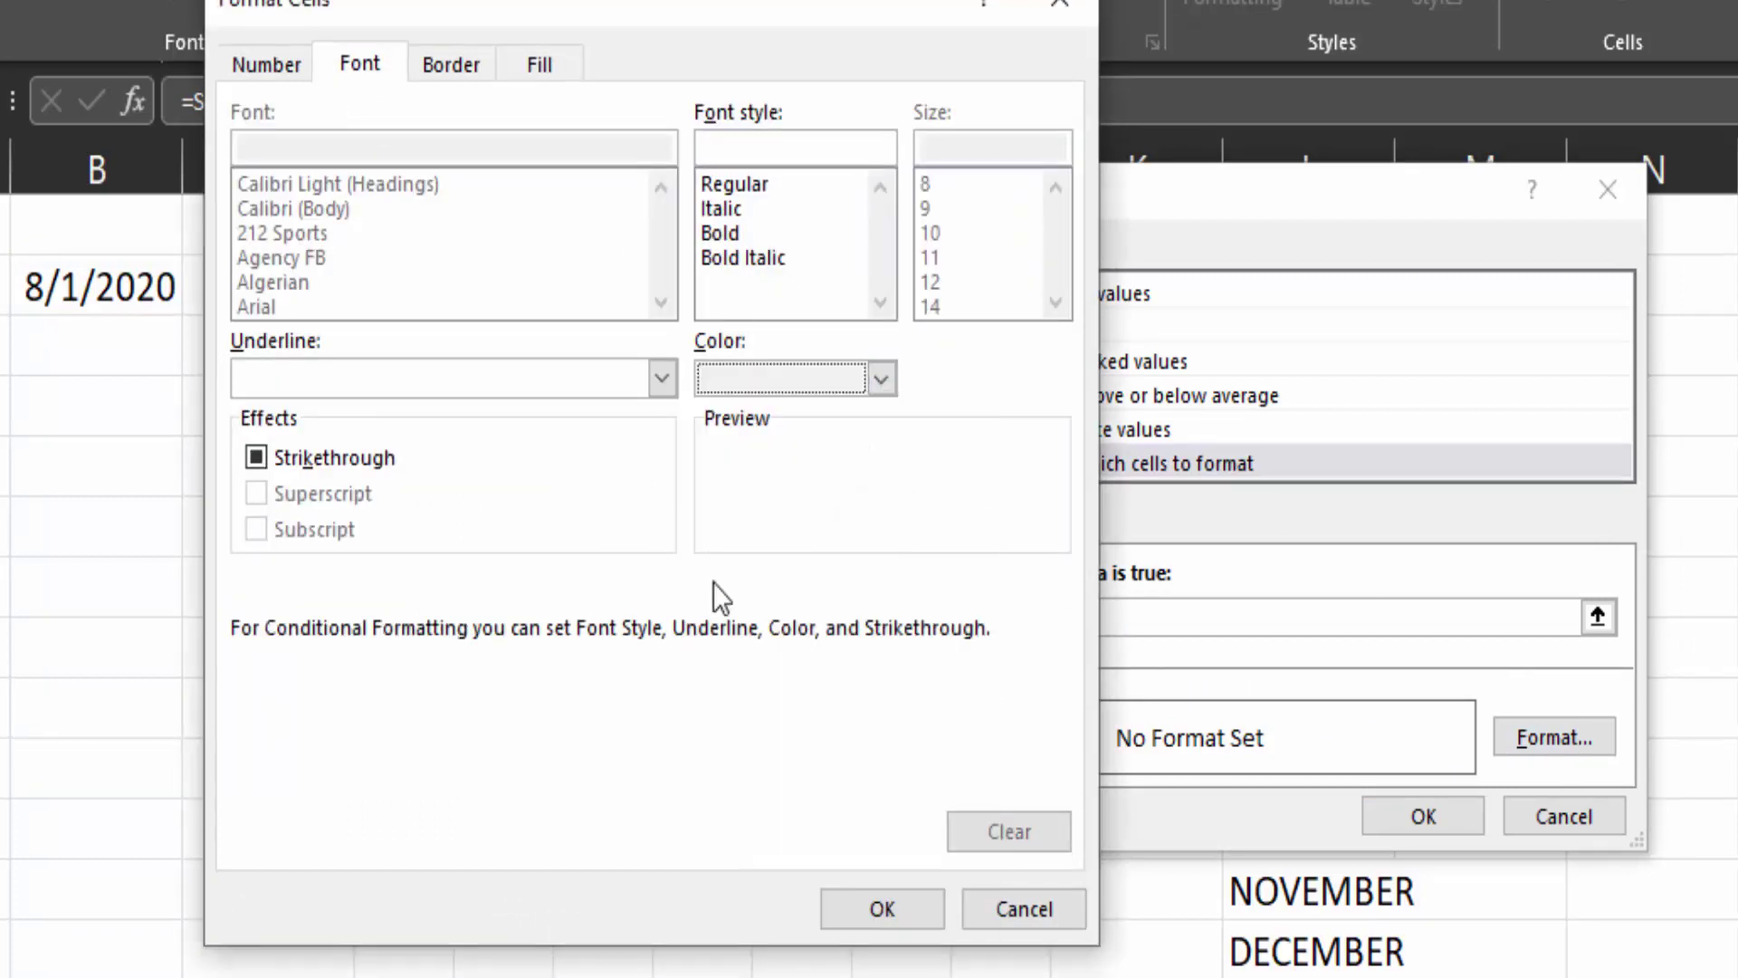
pyautogui.click(861, 903)
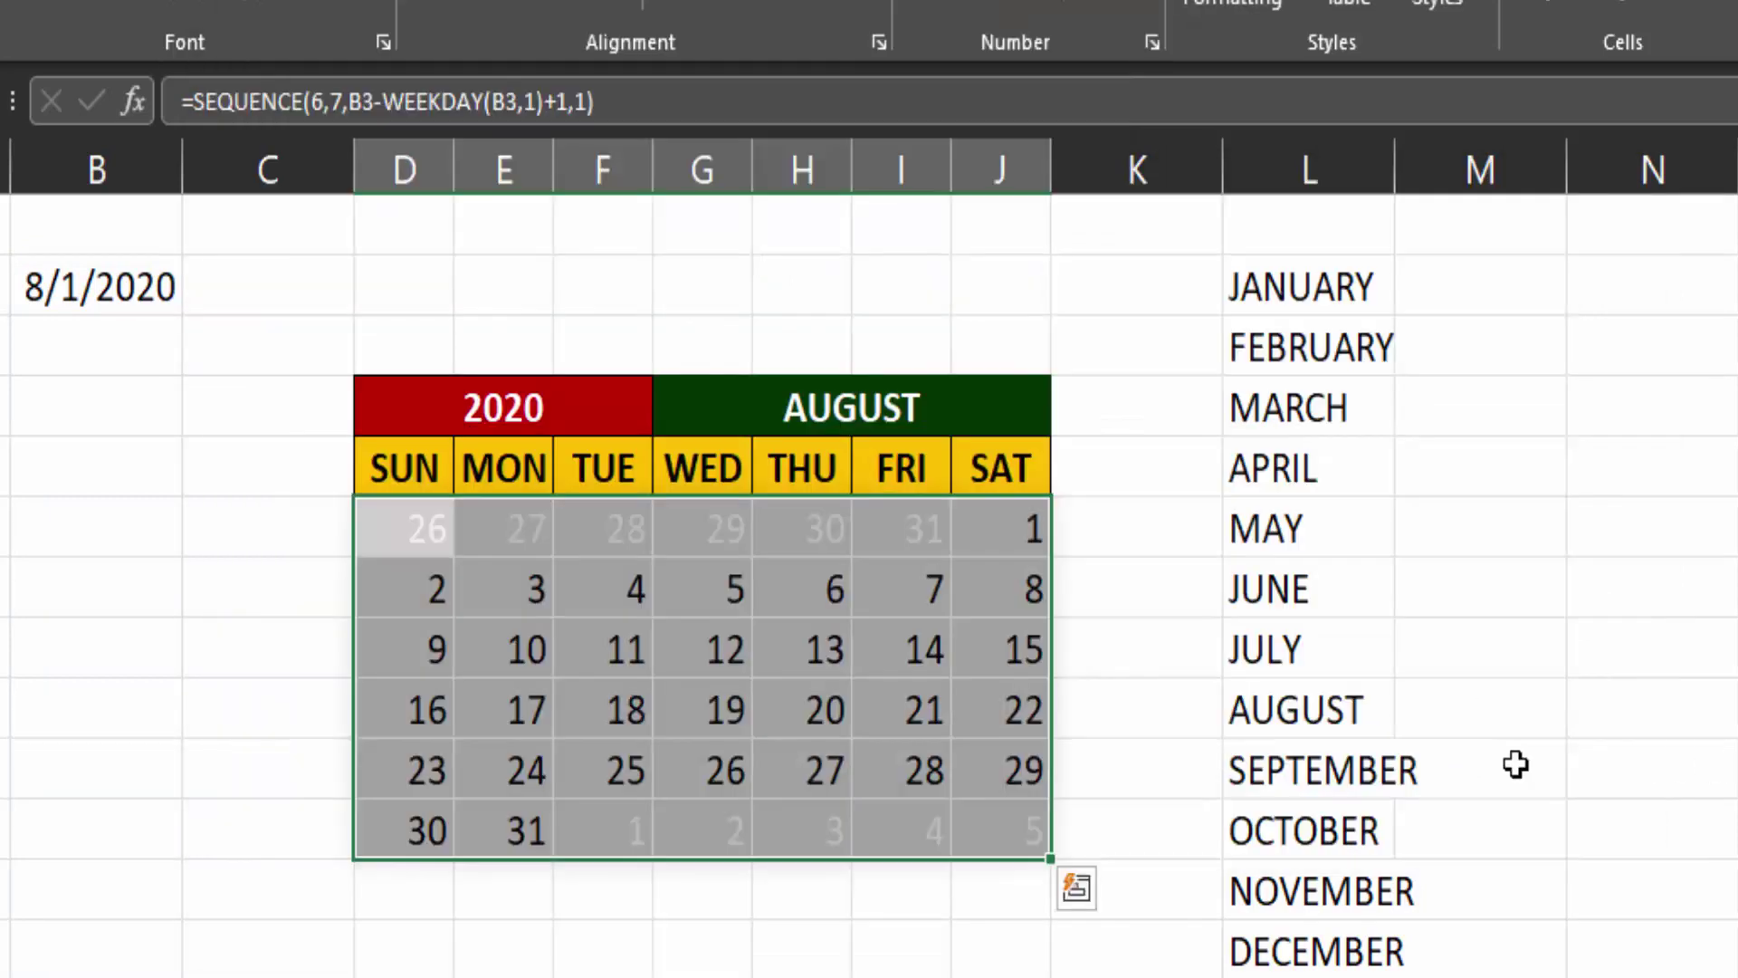
# - Switch the calendar to MAY 2023 using the month dropdown and the year cell
pyautogui.click(497, 590)
pyautogui.click(1027, 427)
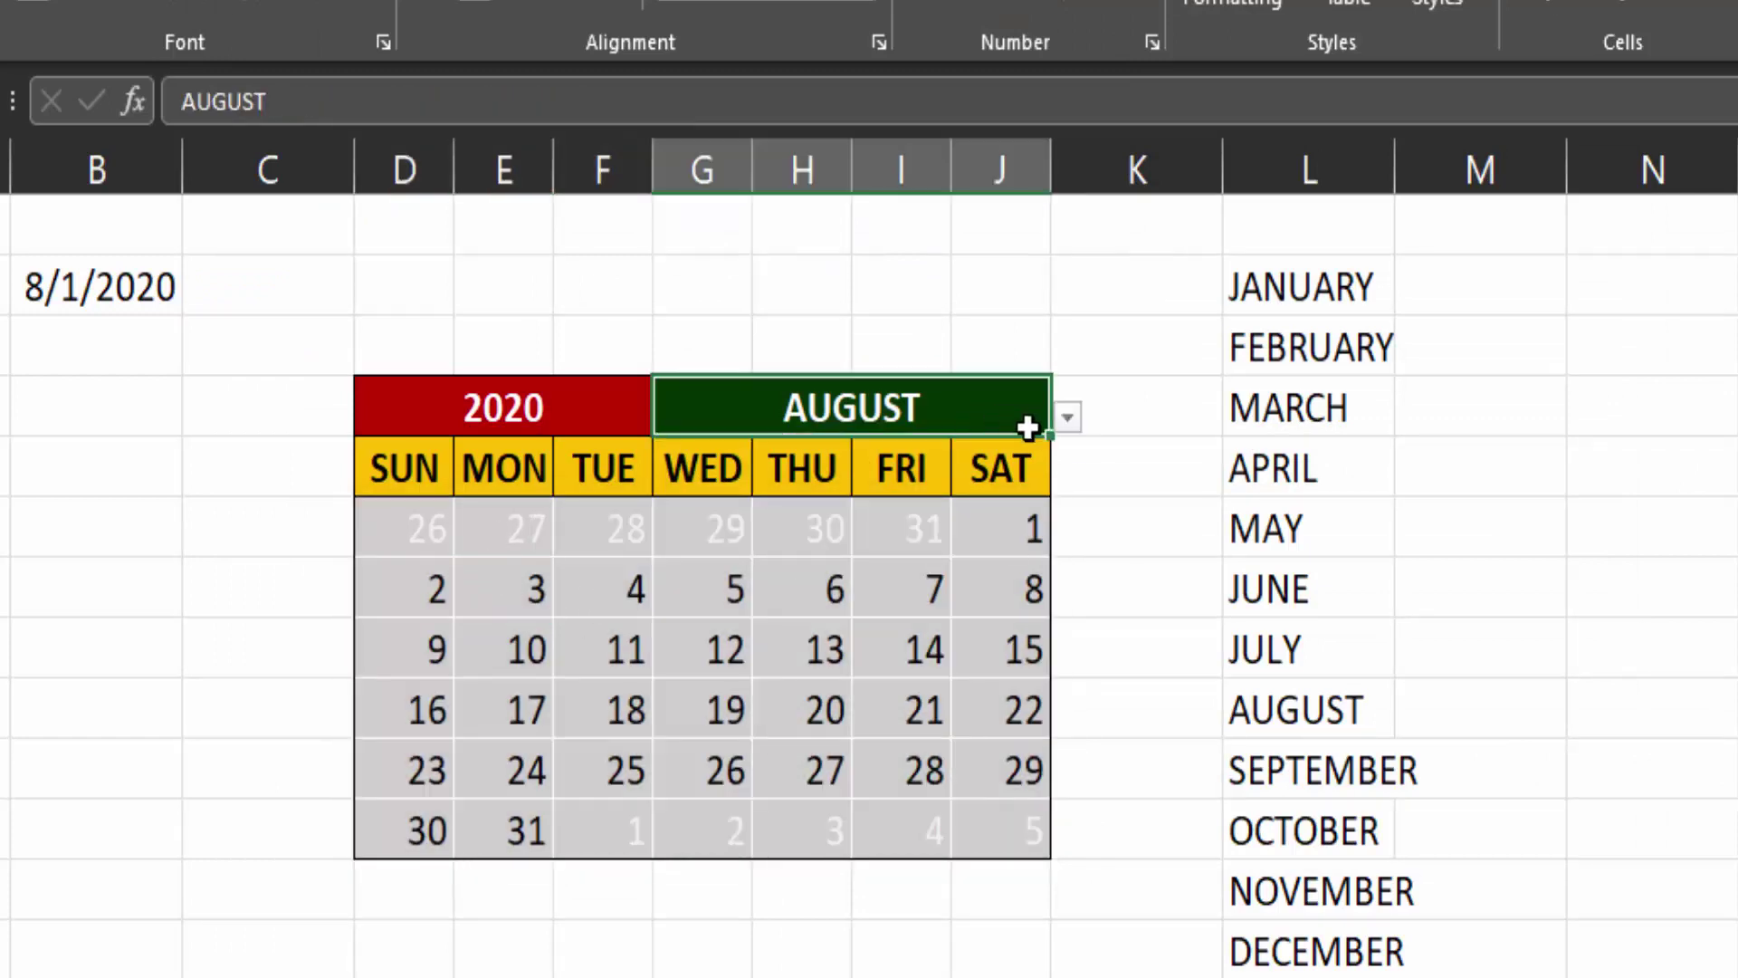
pyautogui.click(1068, 417)
pyautogui.click(688, 458)
pyautogui.click(547, 400)
pyautogui.write('2023')
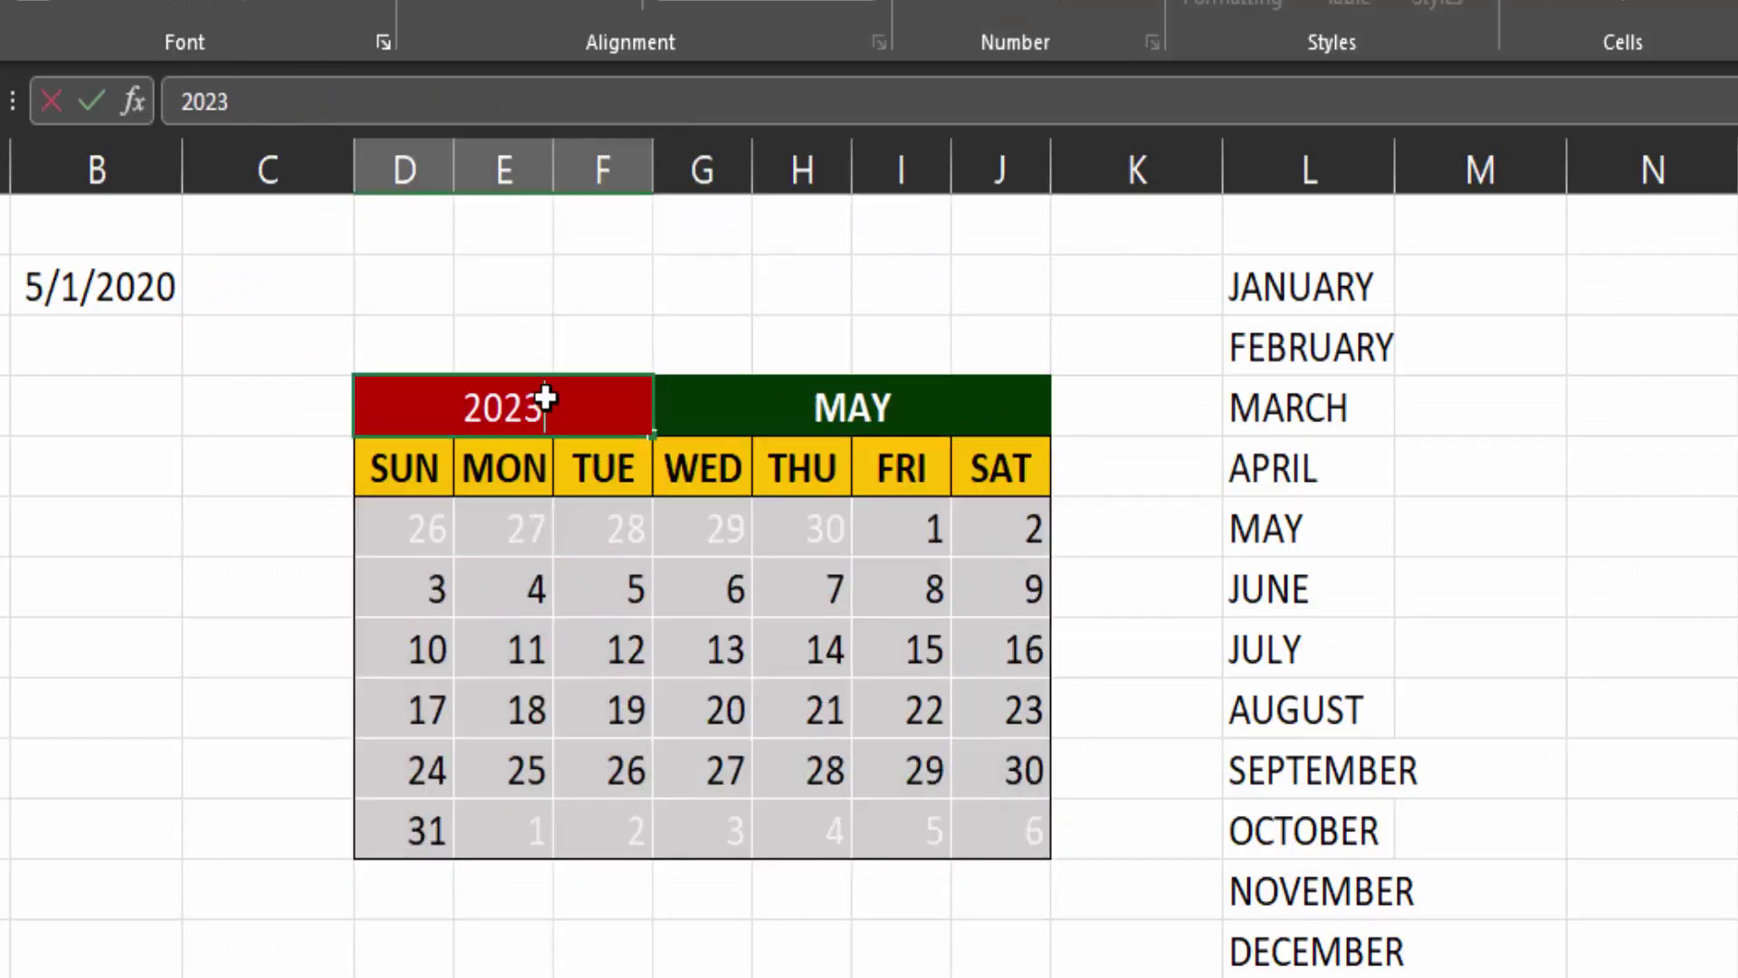
pyautogui.press('Return')
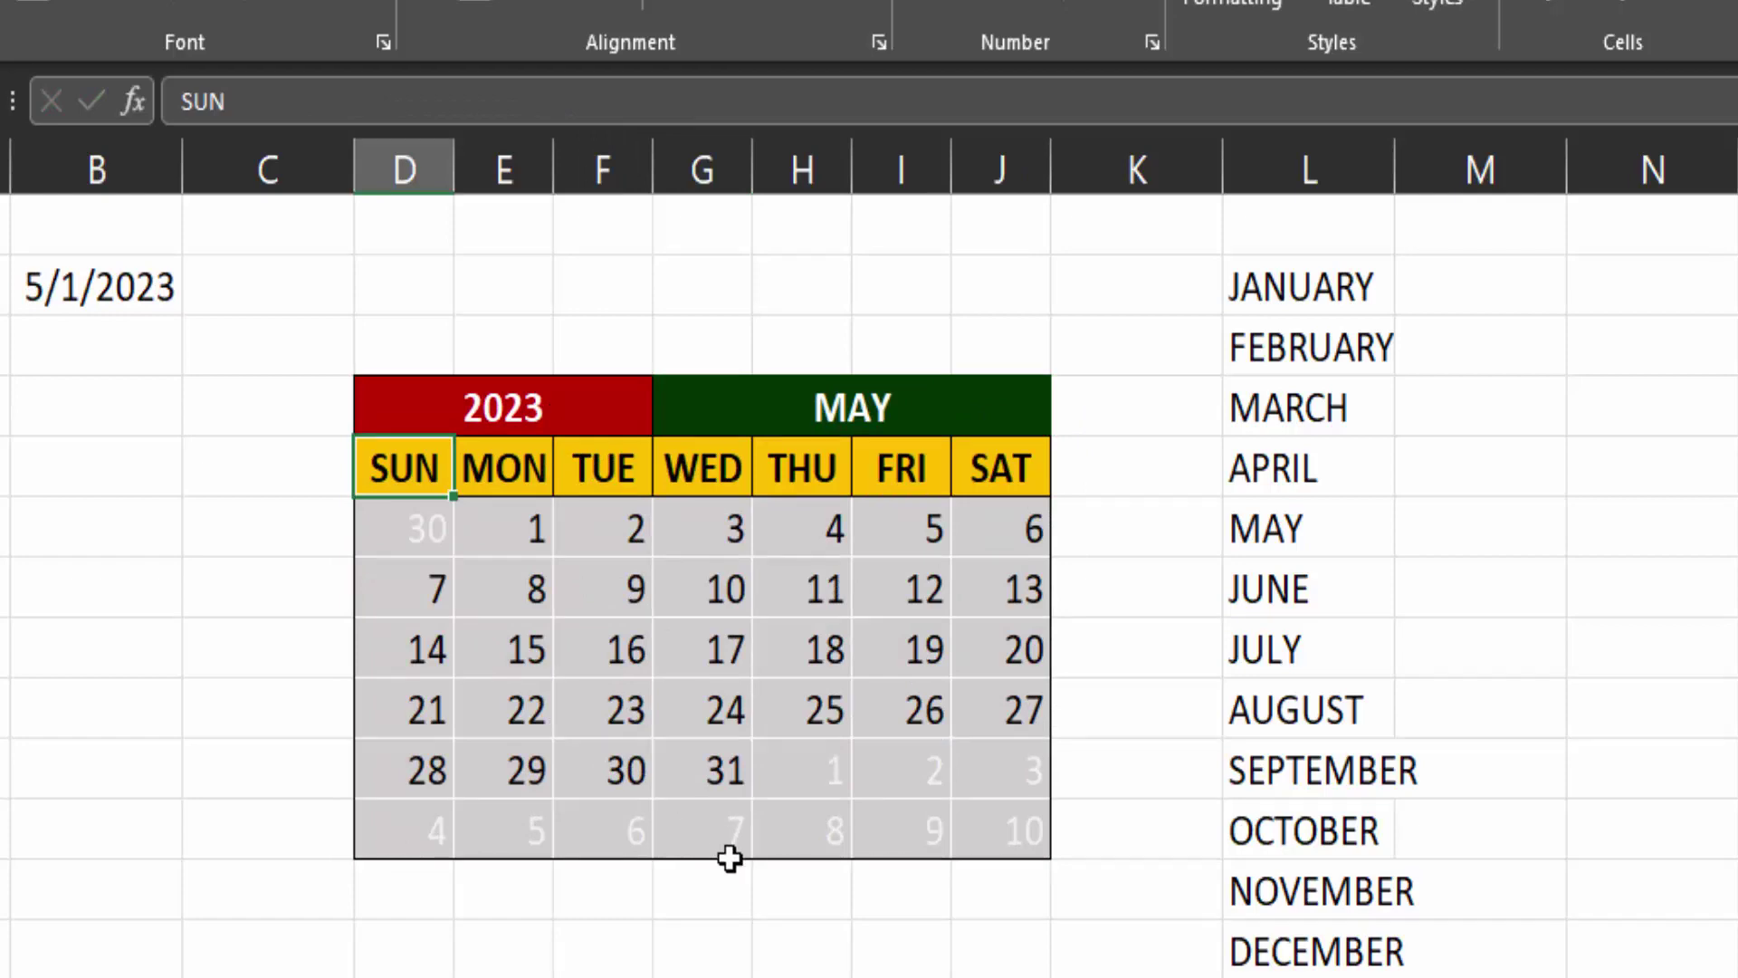
pyautogui.moveTo(446, 532); pyautogui.dragTo(1008, 854)
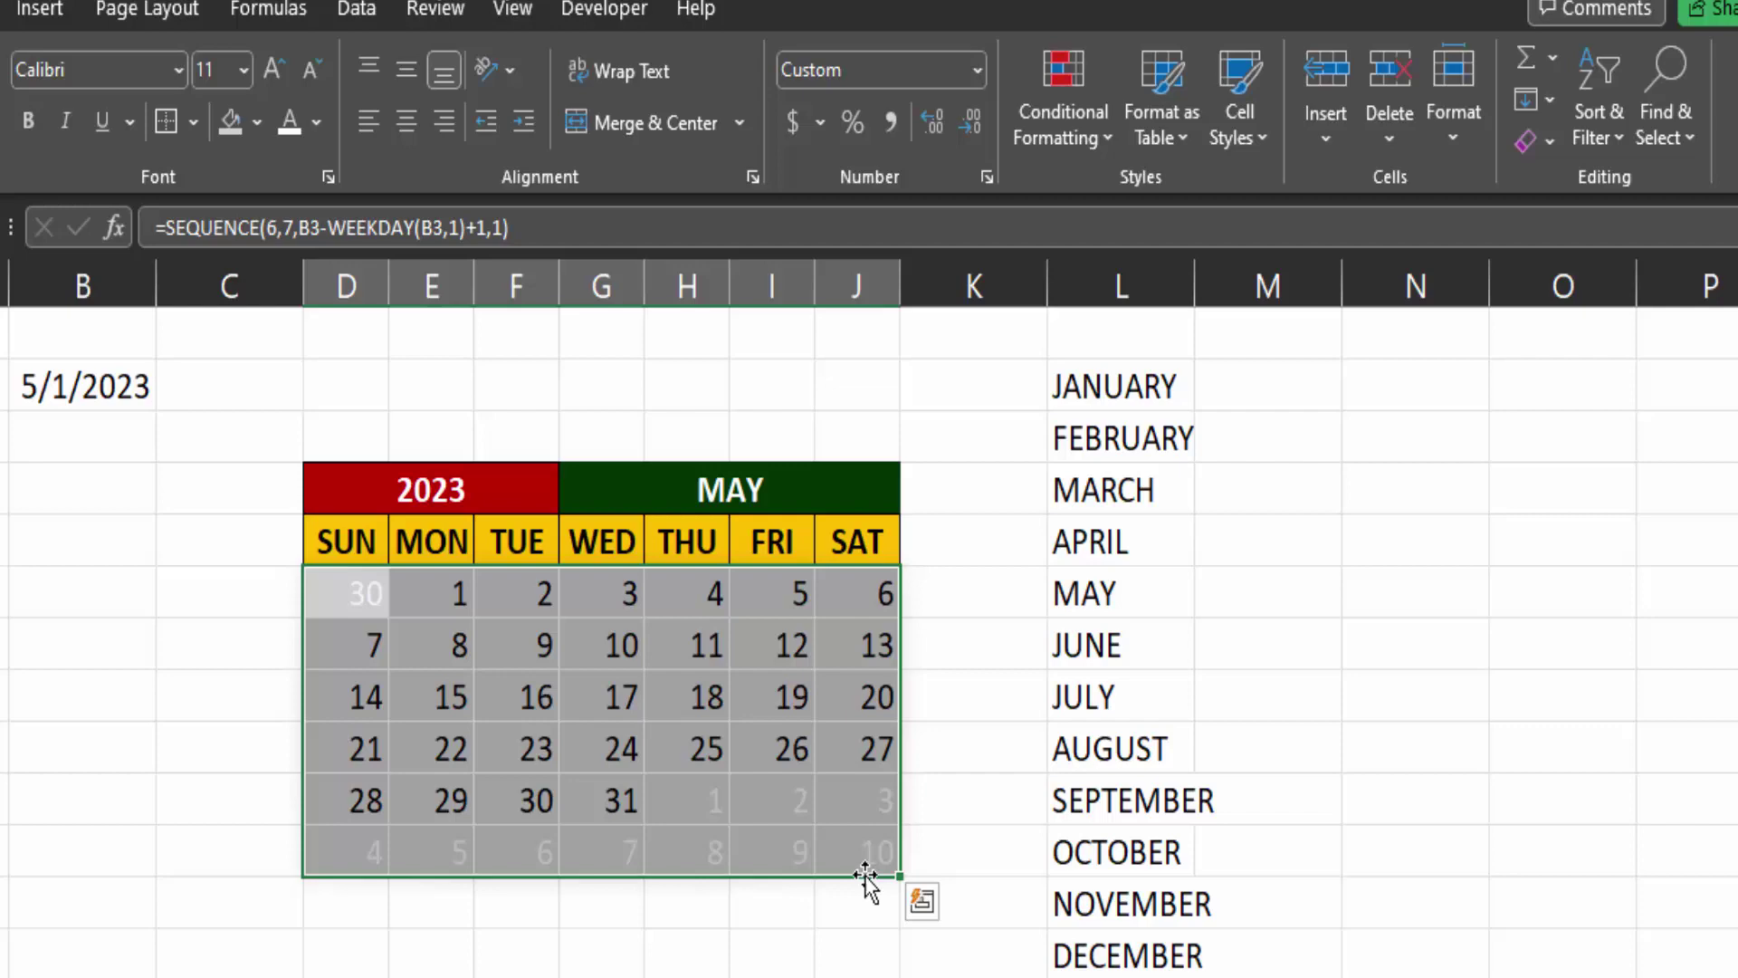
# - Create a new formula rule =D7=TODAY() for the calendar date block
pyautogui.click(1089, 154)
pyautogui.click(1100, 582)
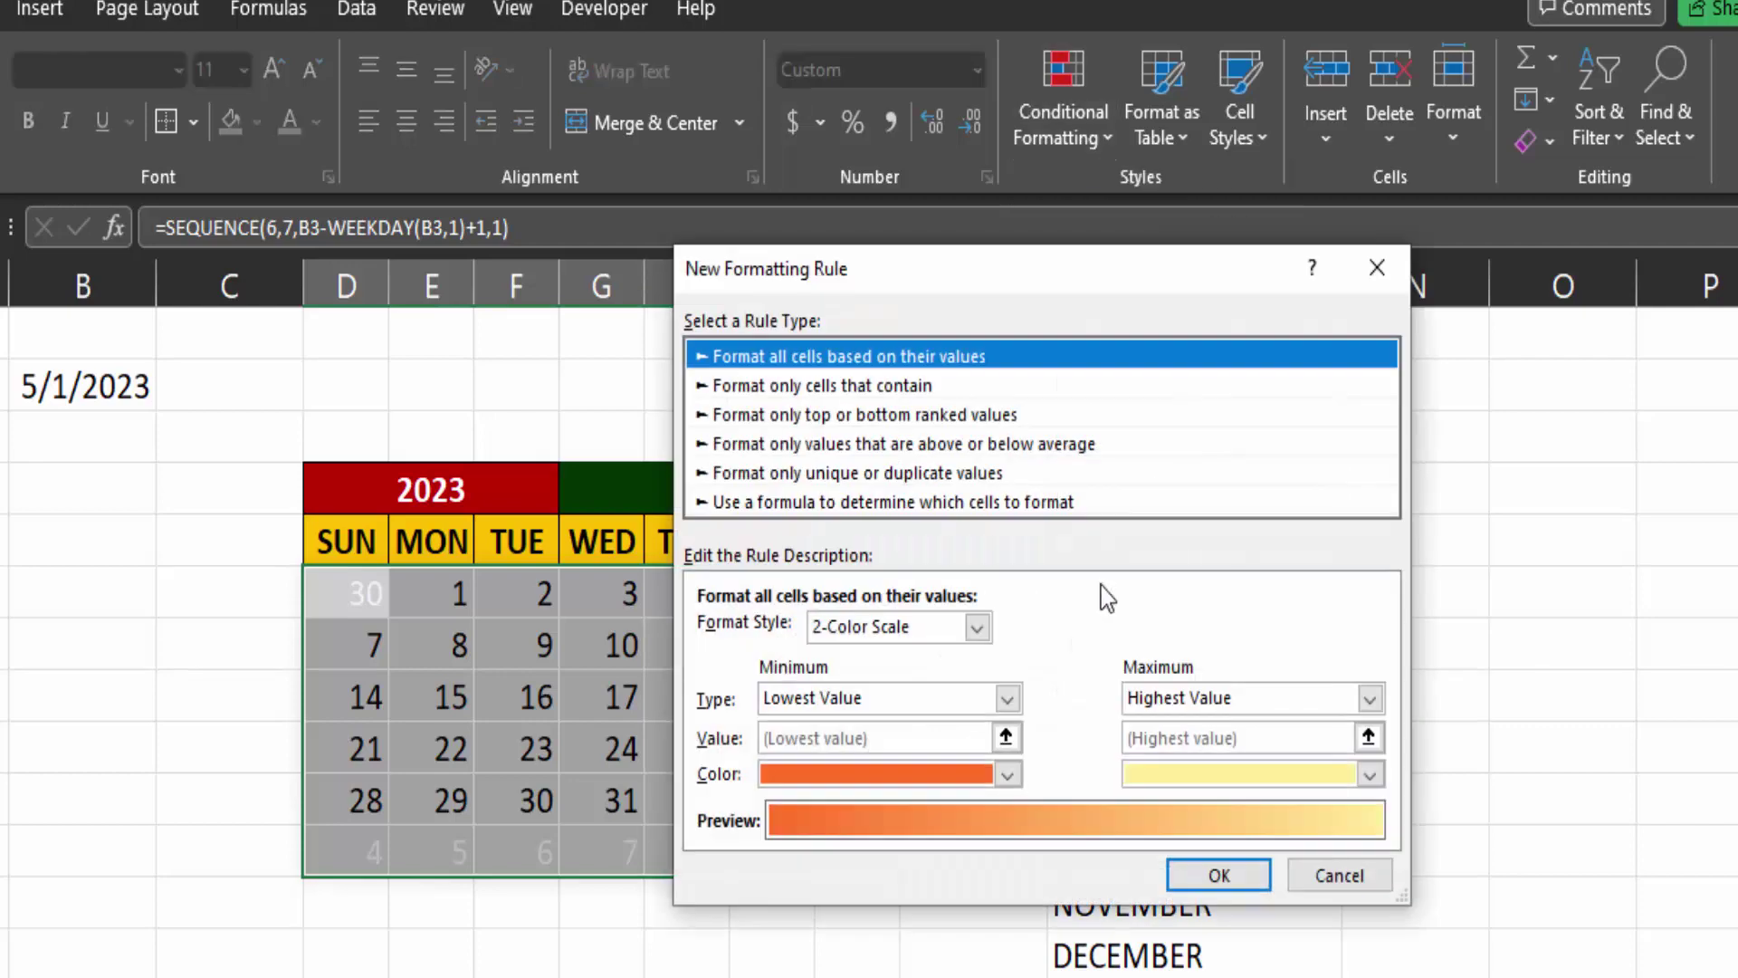
pyautogui.click(864, 503)
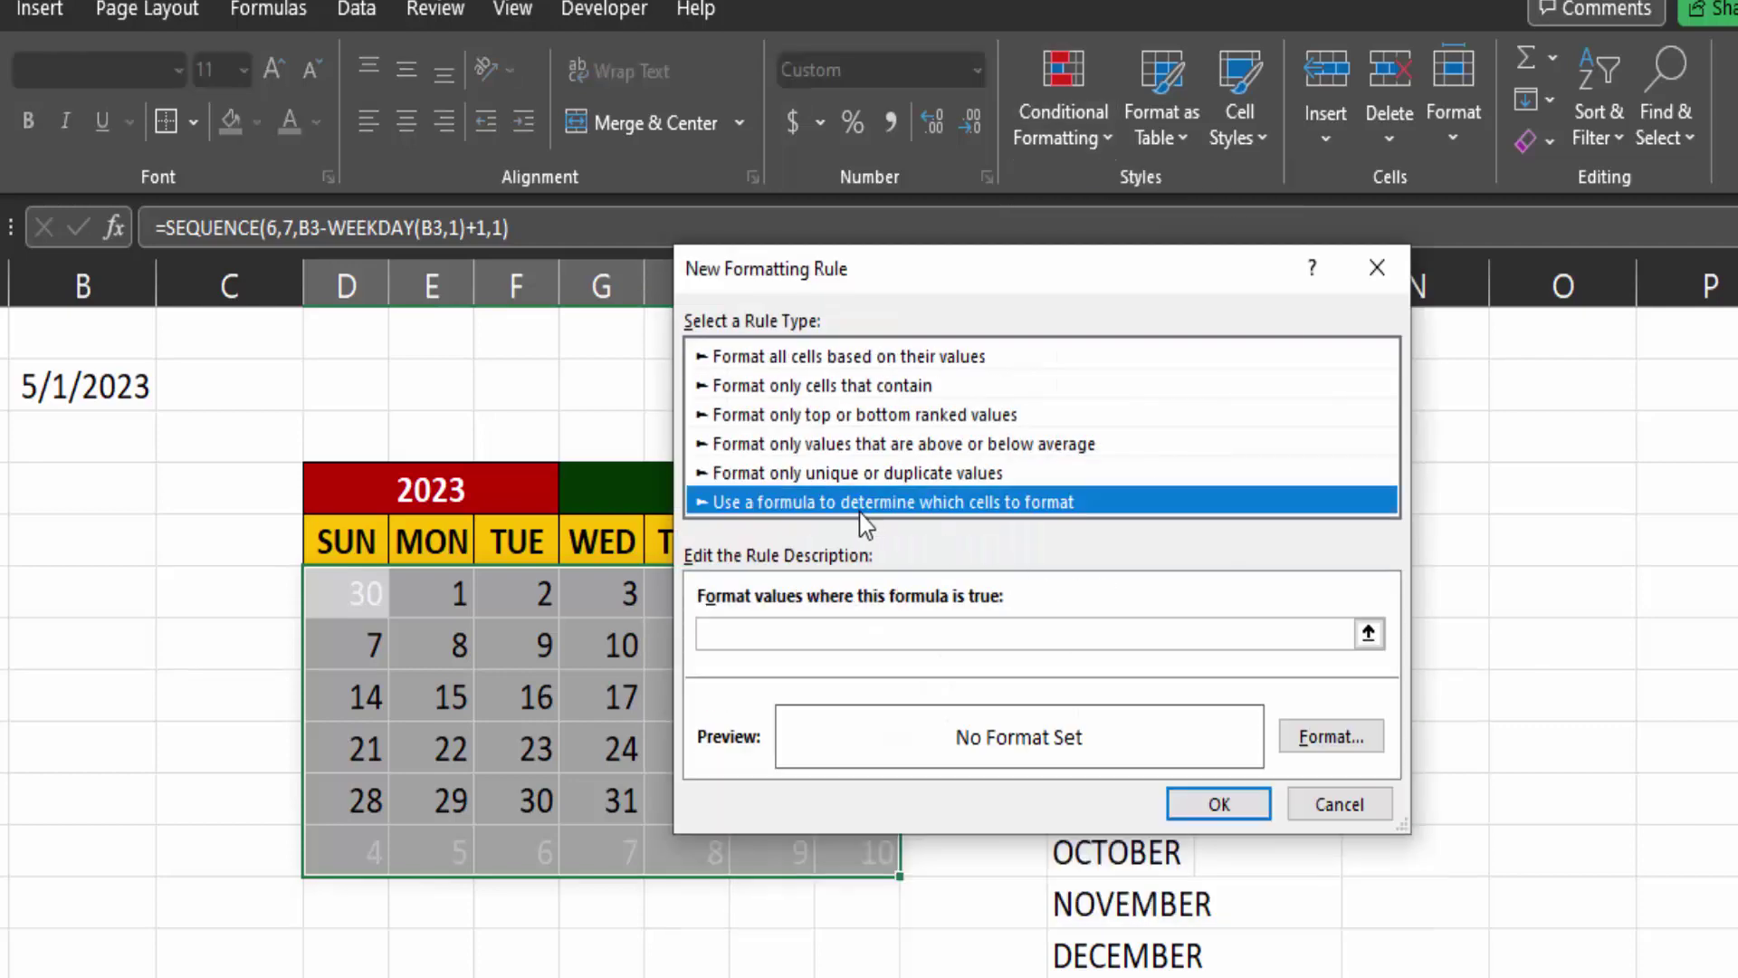
pyautogui.click(866, 638)
pyautogui.write('=')
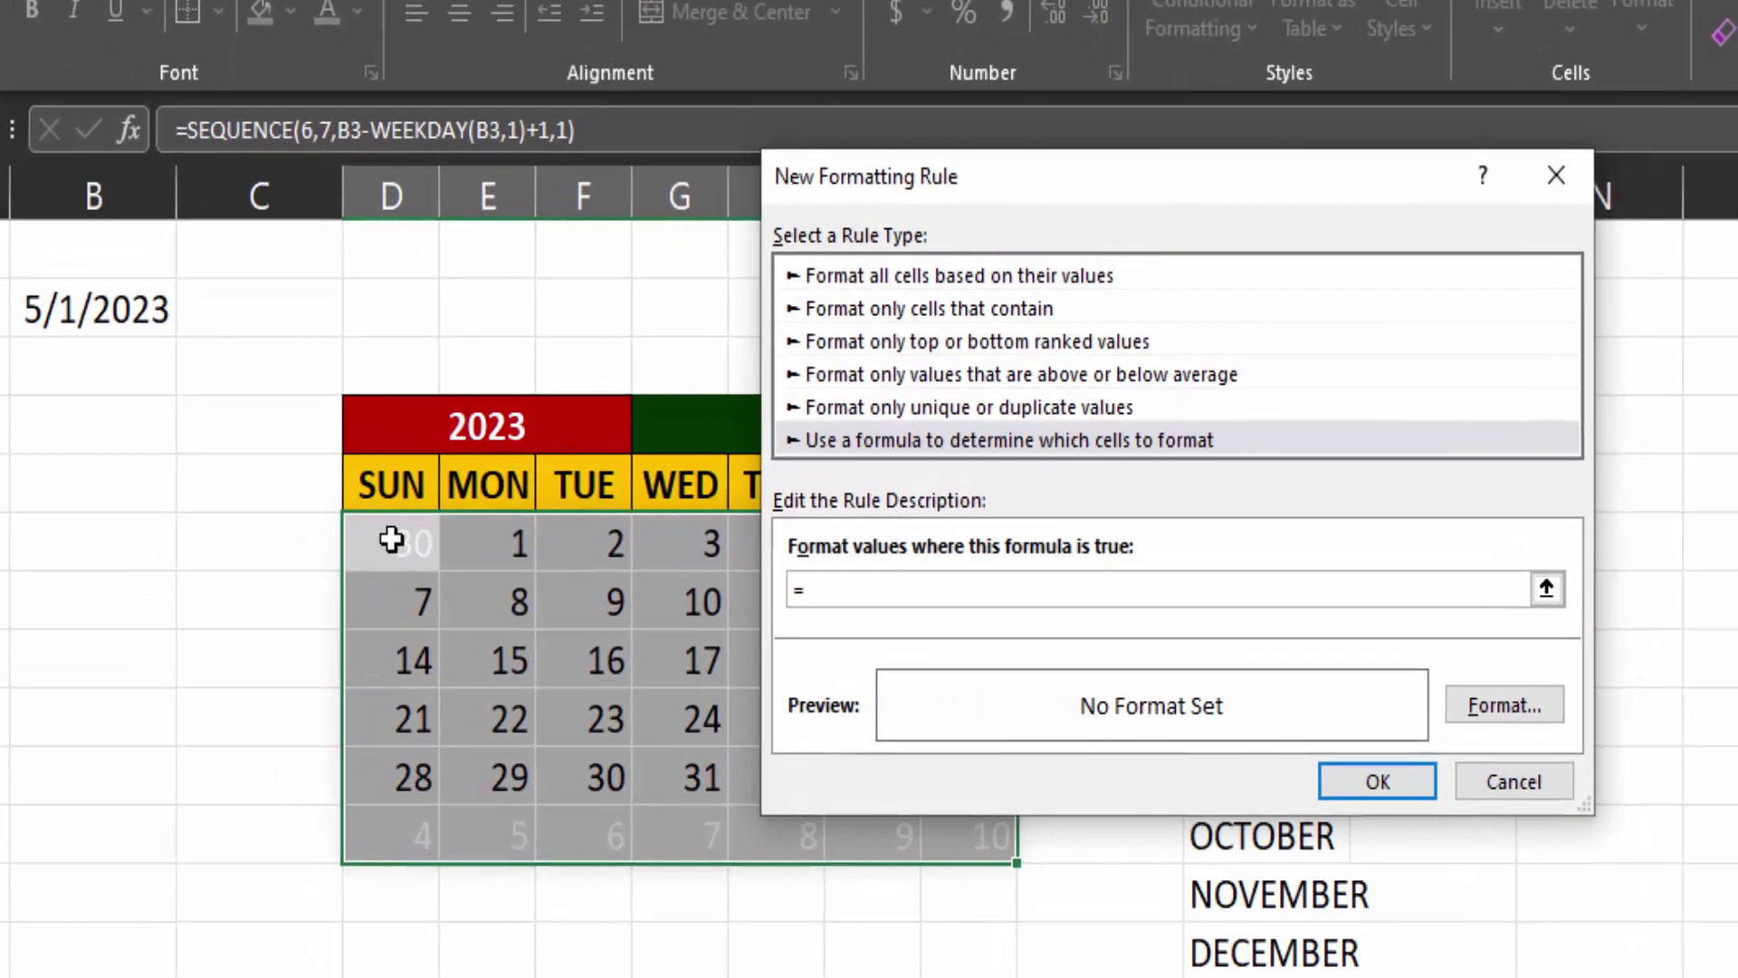
pyautogui.click(344, 591)
pyautogui.press('F4')
pyautogui.press('F4')
pyautogui.press('F4')
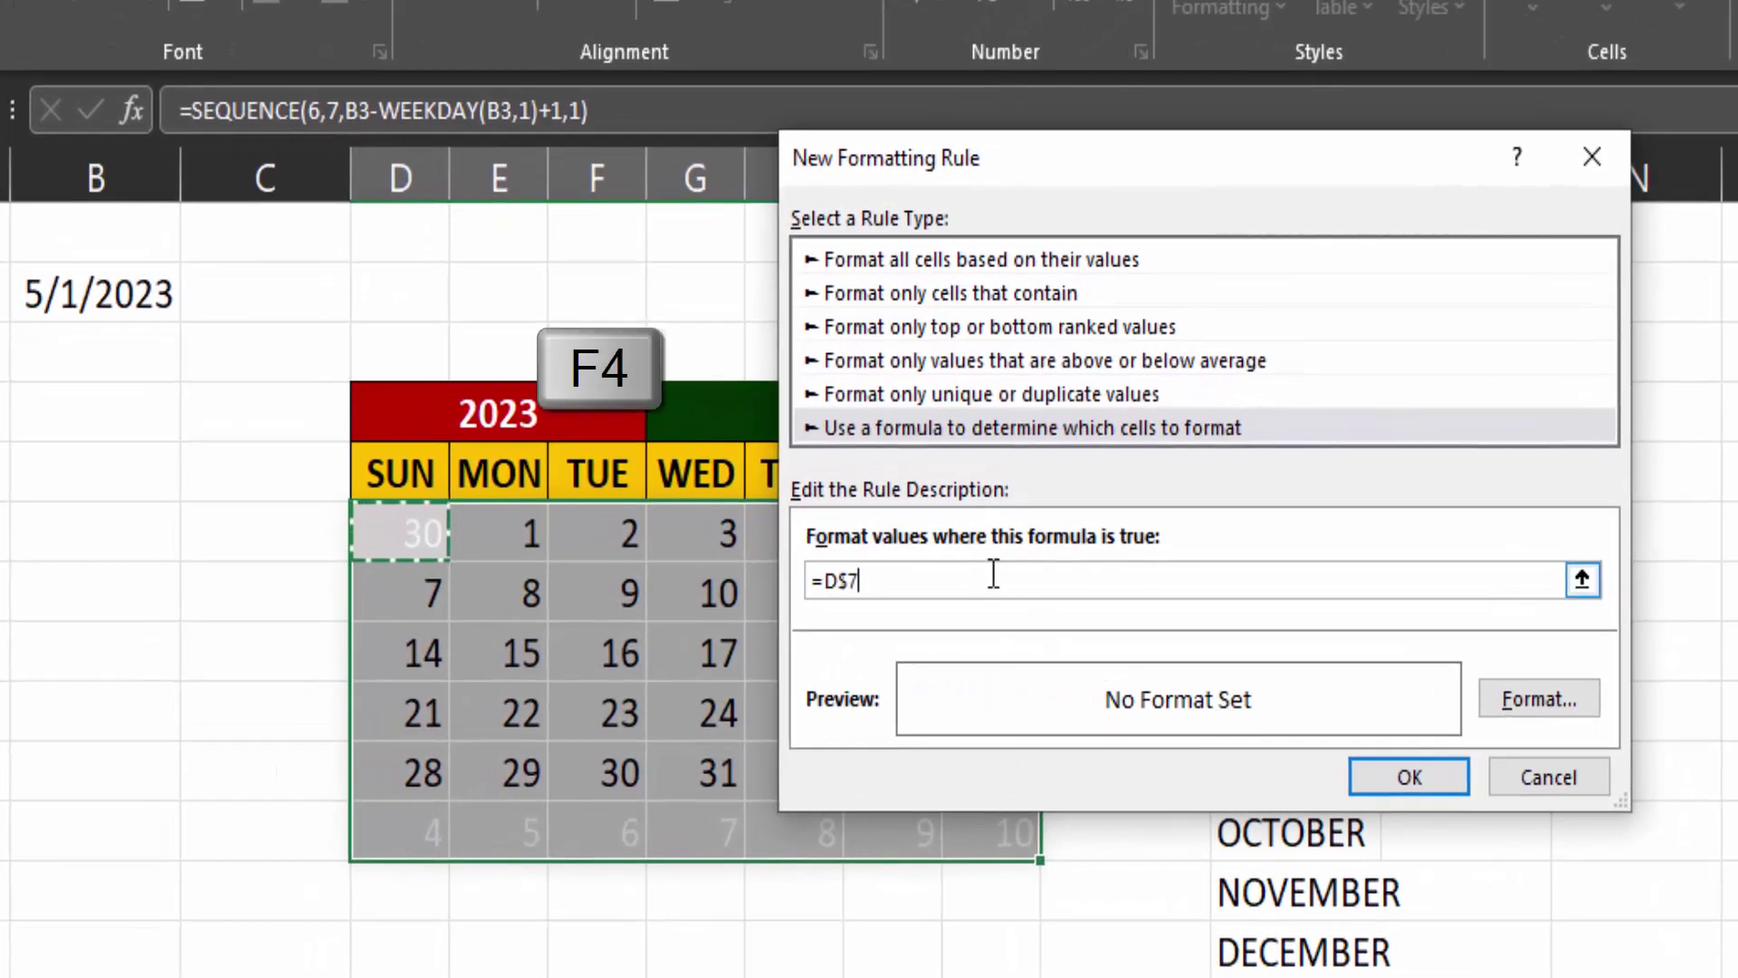
pyautogui.write('=')
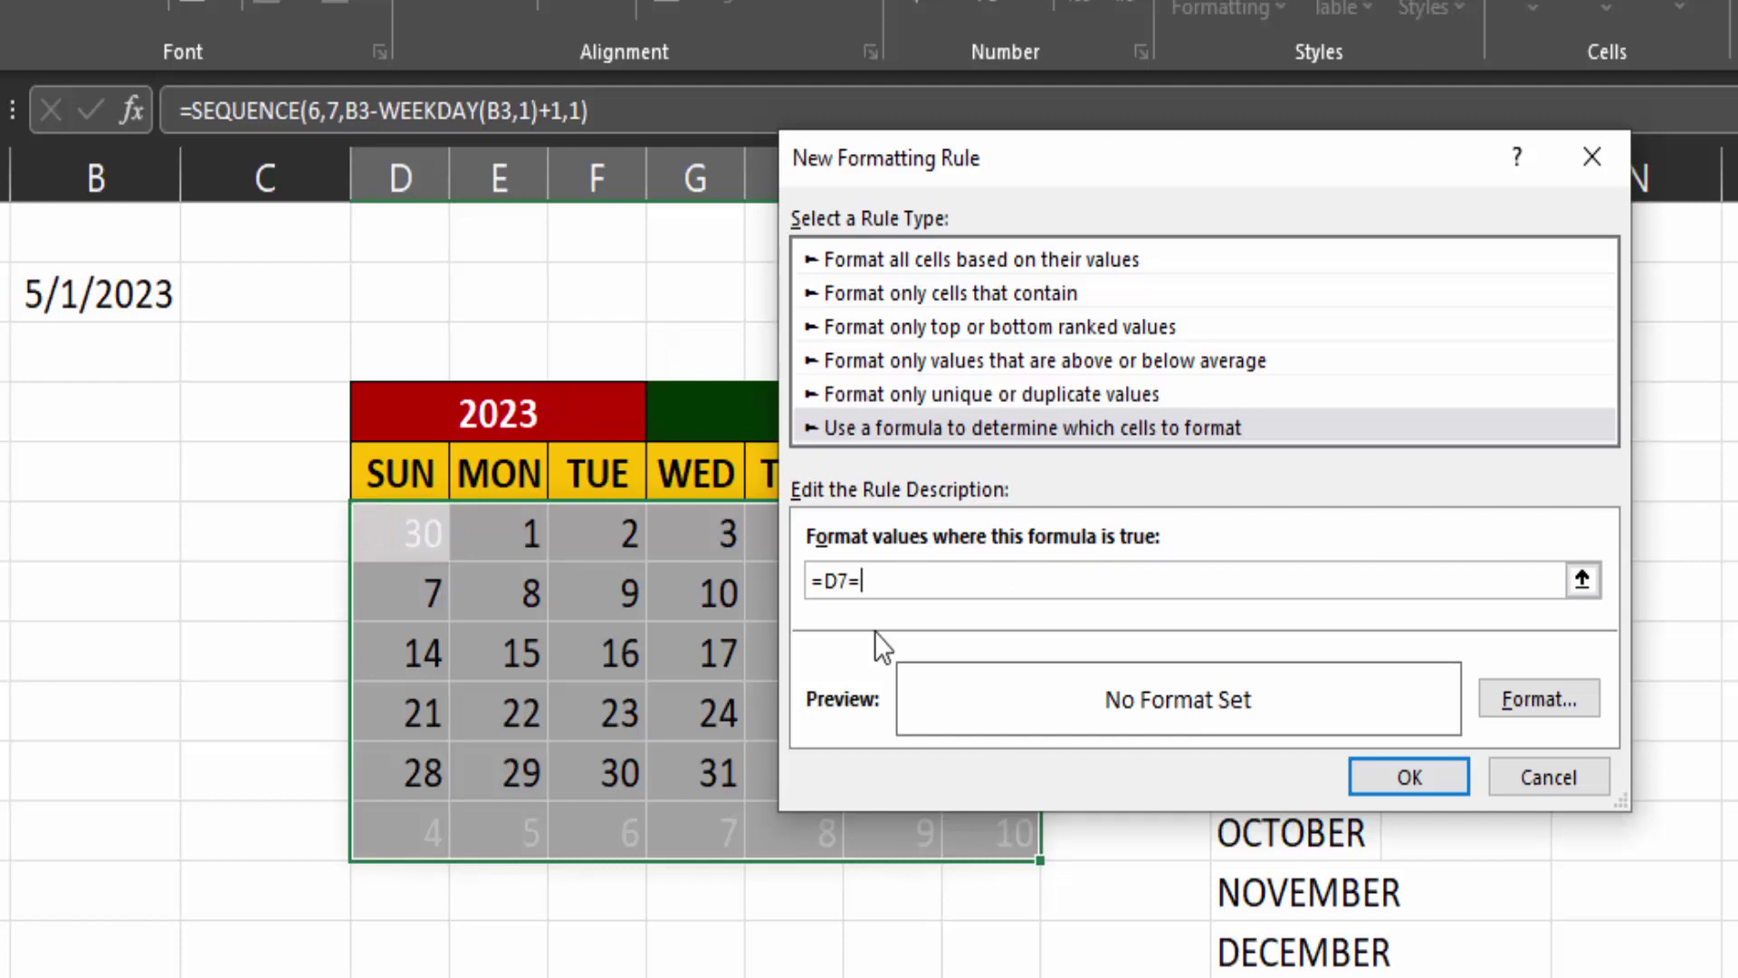
pyautogui.write('TODAY()')
# - Give the rule a green fill so today's date, 12 May, is highlighted
pyautogui.click(1544, 705)
pyautogui.click(1106, 57)
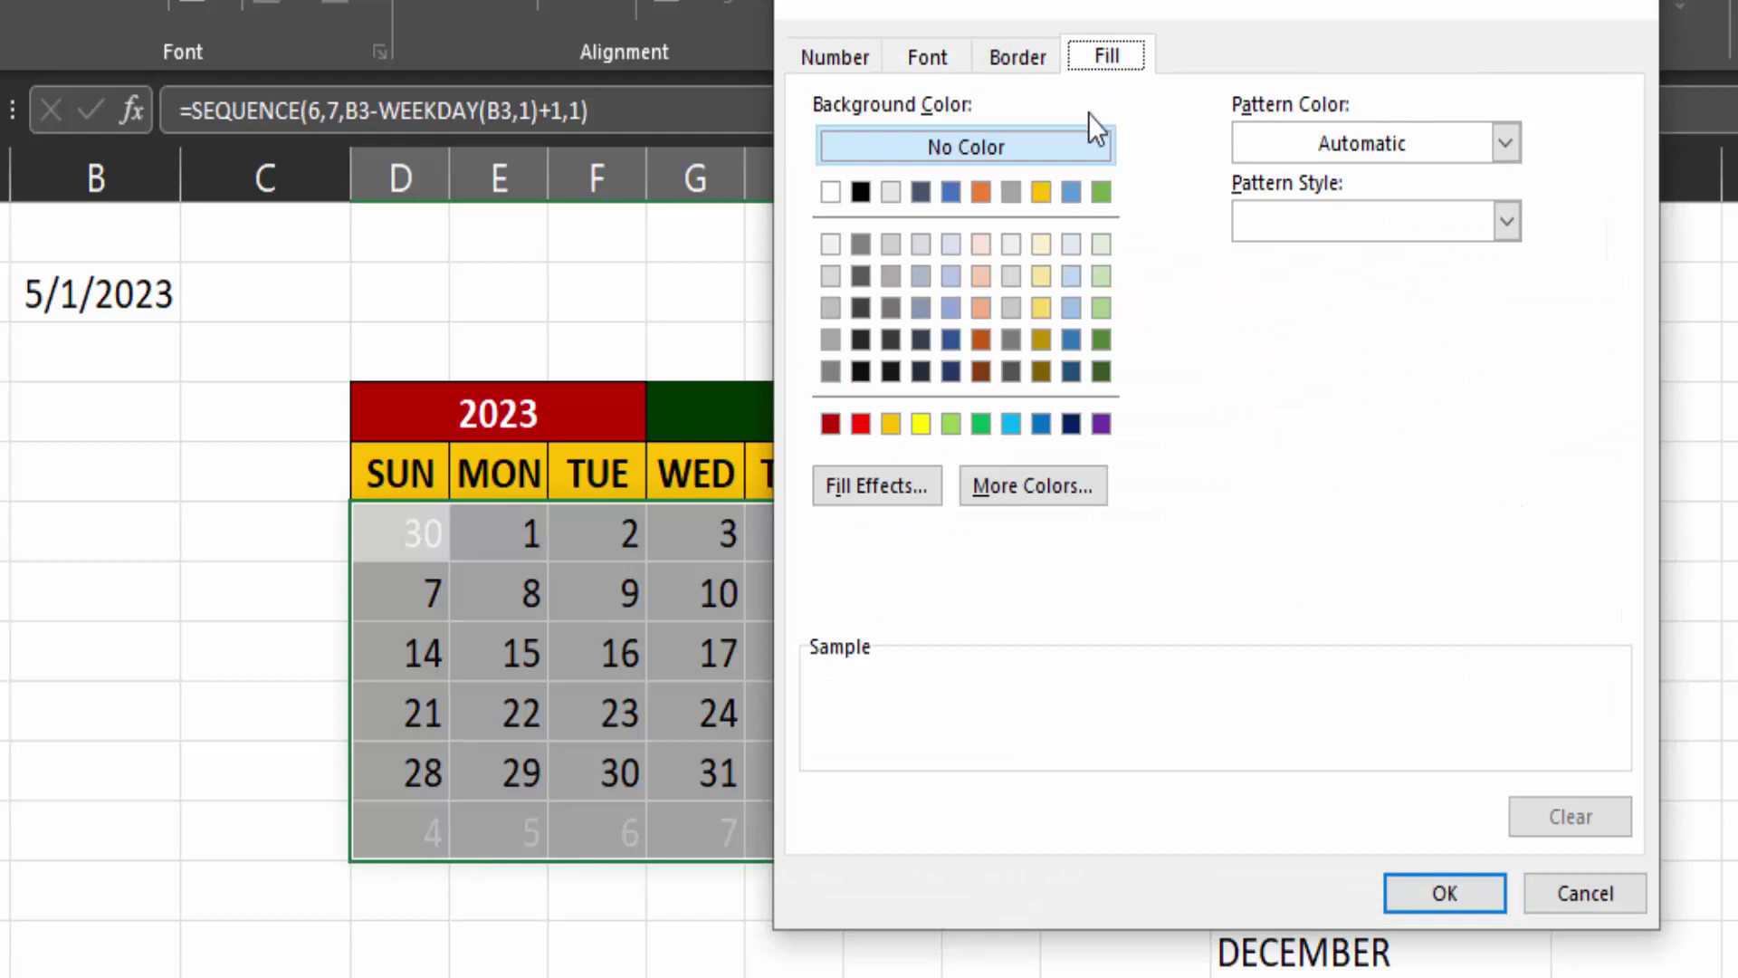
pyautogui.click(1100, 191)
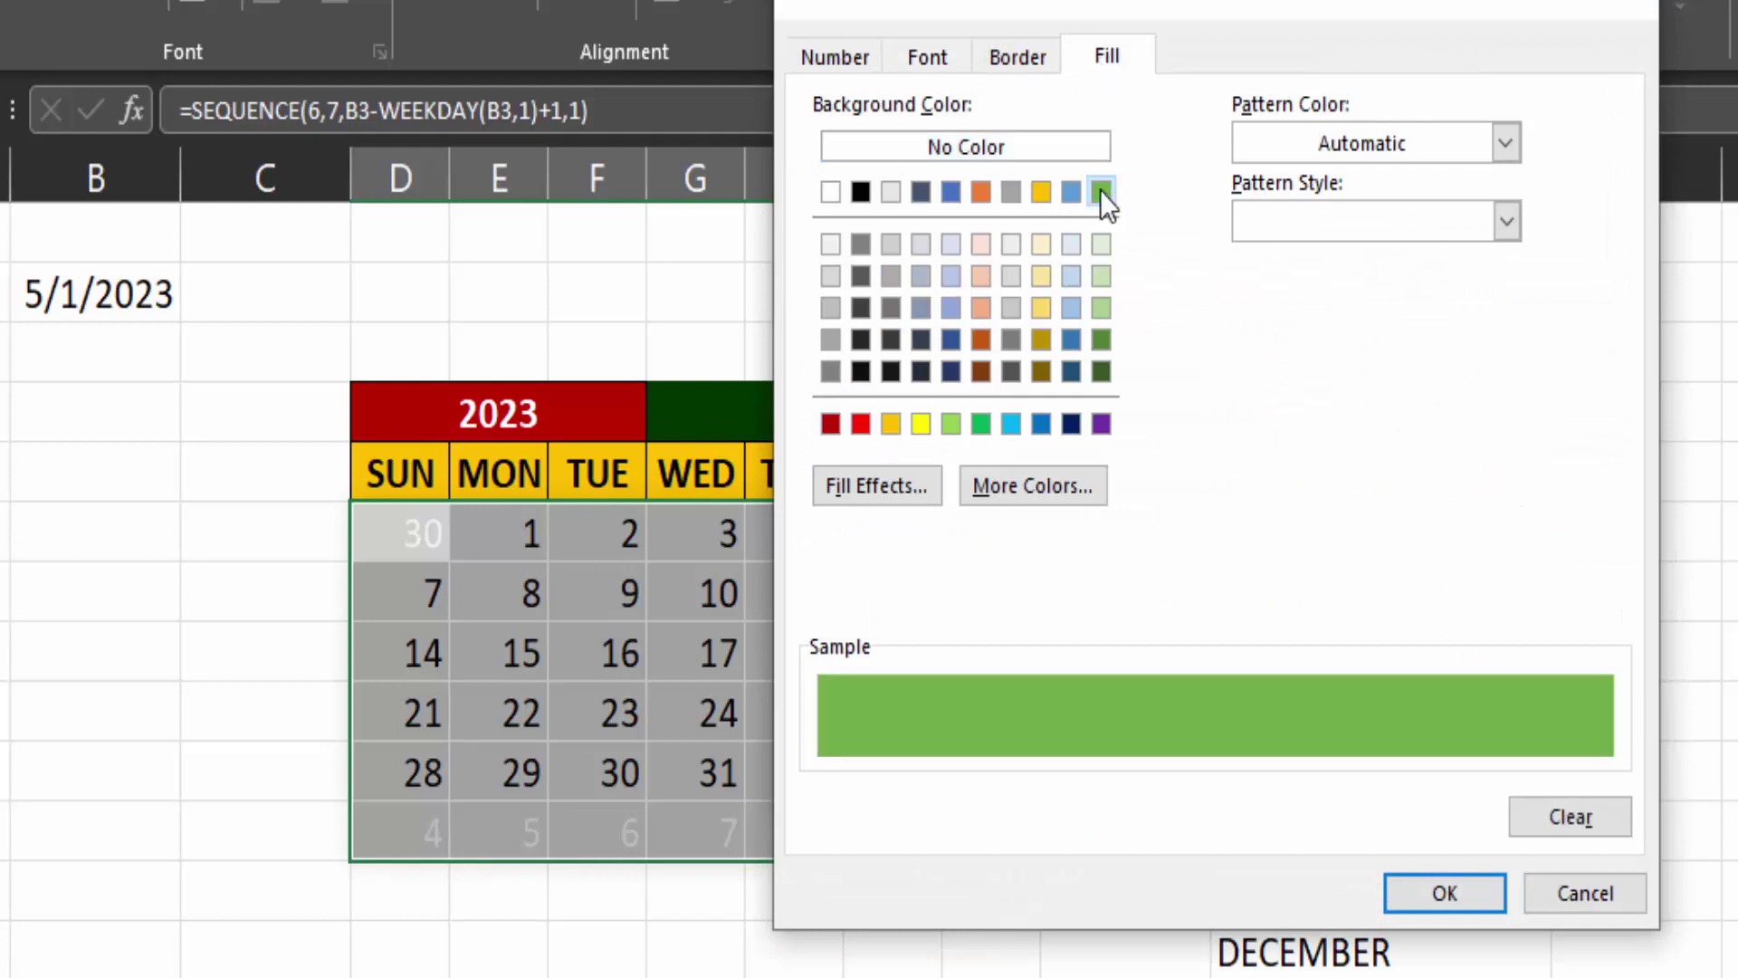
pyautogui.click(1448, 893)
pyautogui.click(1394, 777)
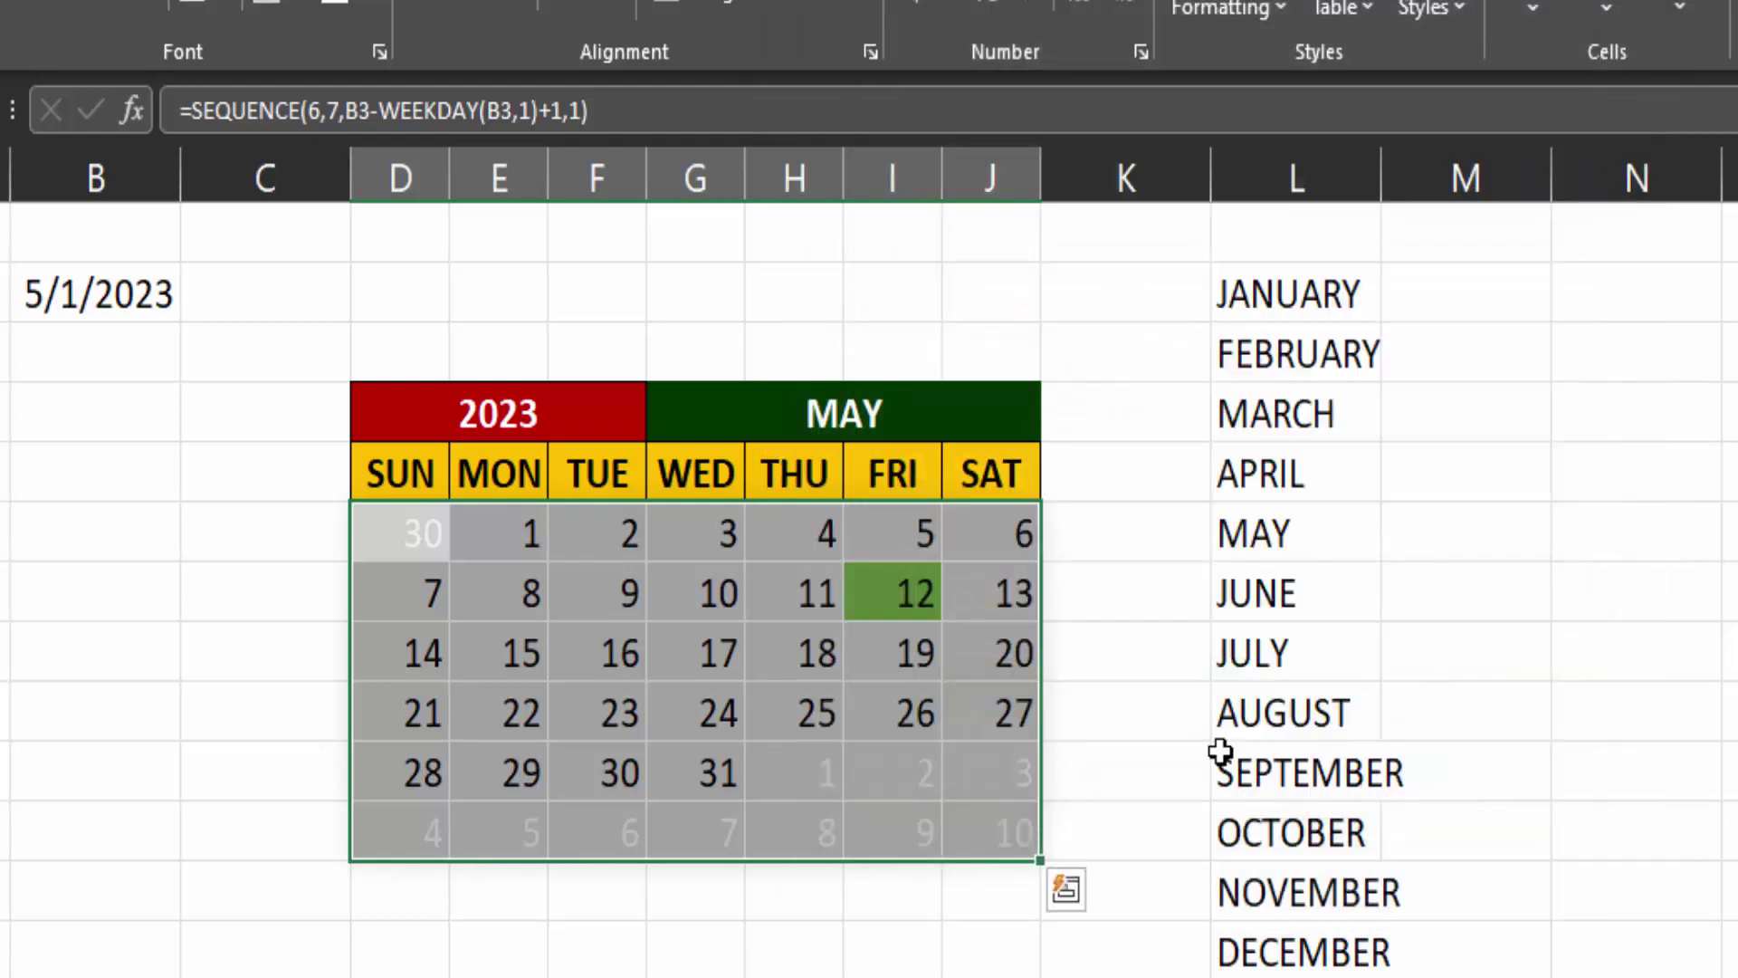
pyautogui.click(1109, 584)
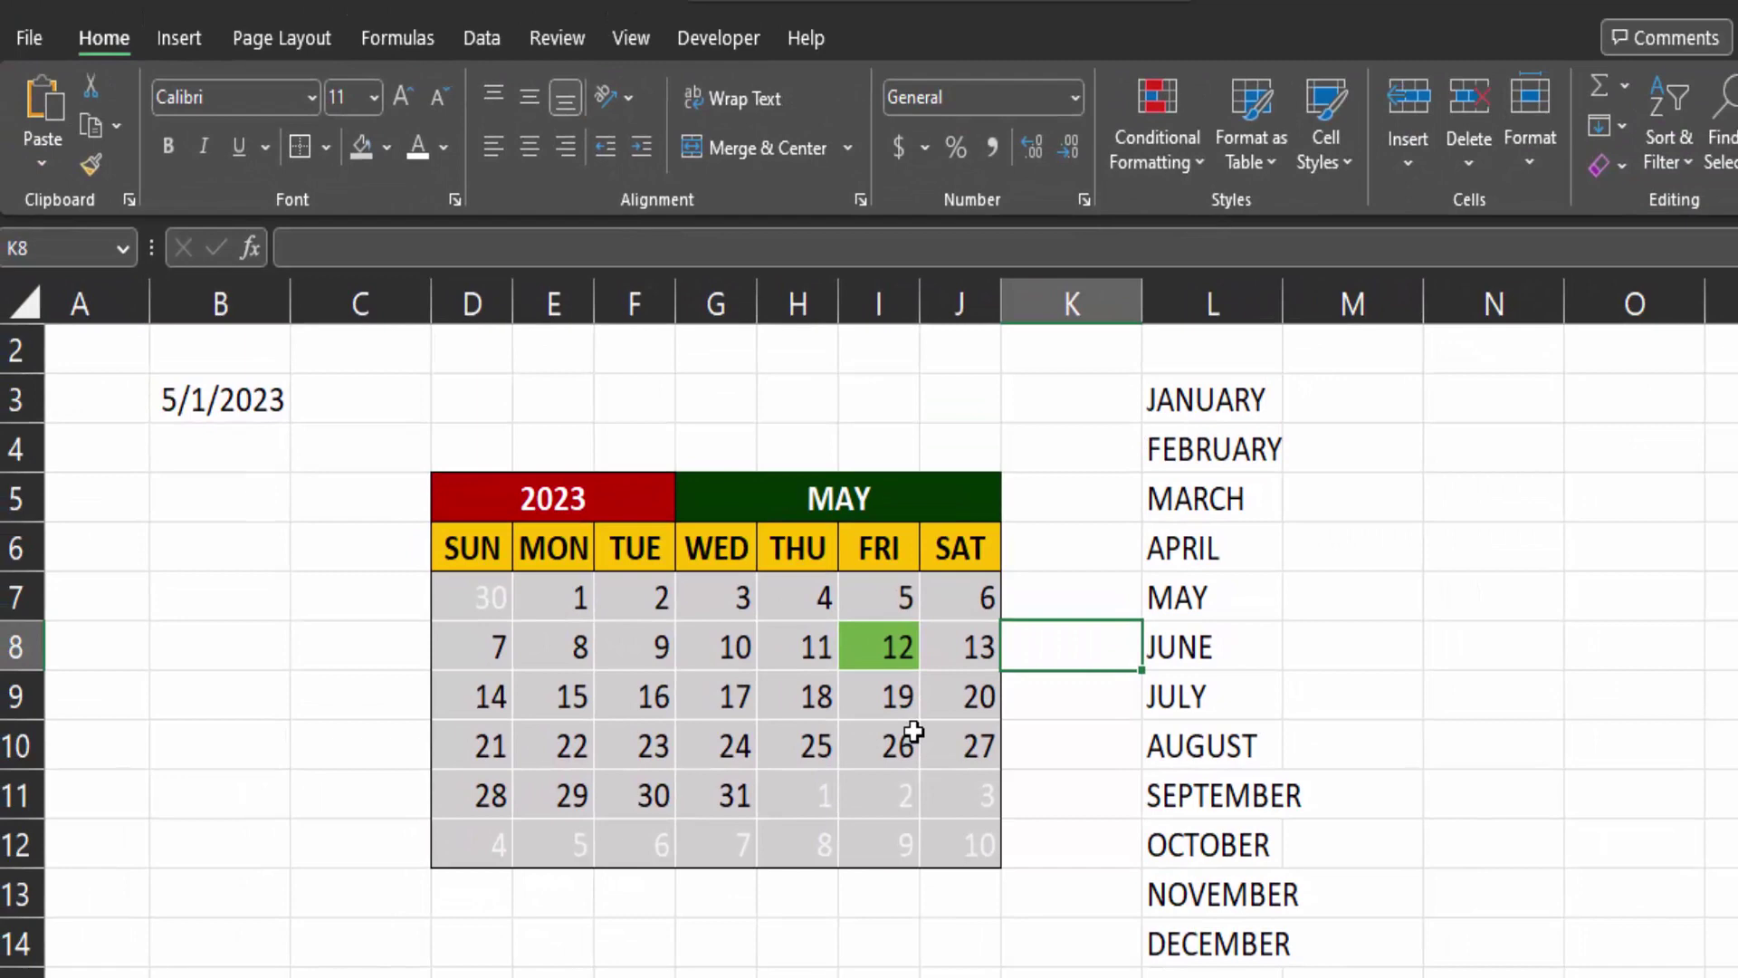
# - Merge D4:J4 into a bold, bordered title cell reading 'My Calendar'
pyautogui.moveTo(472, 448); pyautogui.dragTo(952, 457)
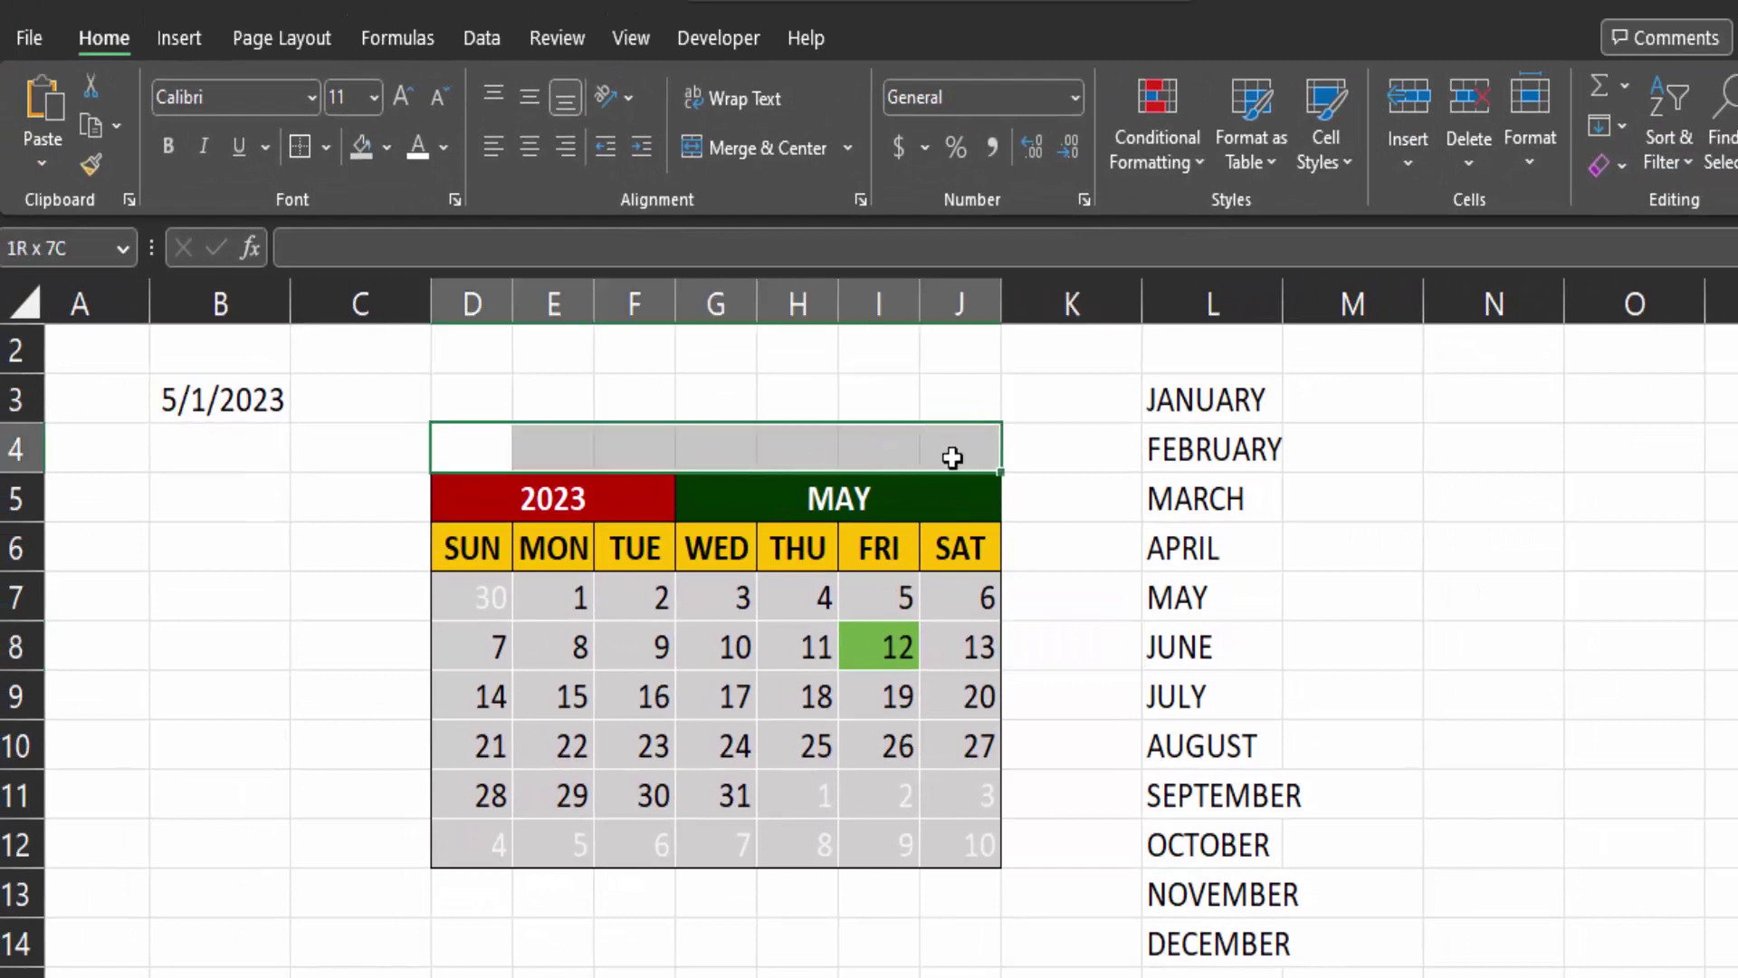
pyautogui.click(726, 152)
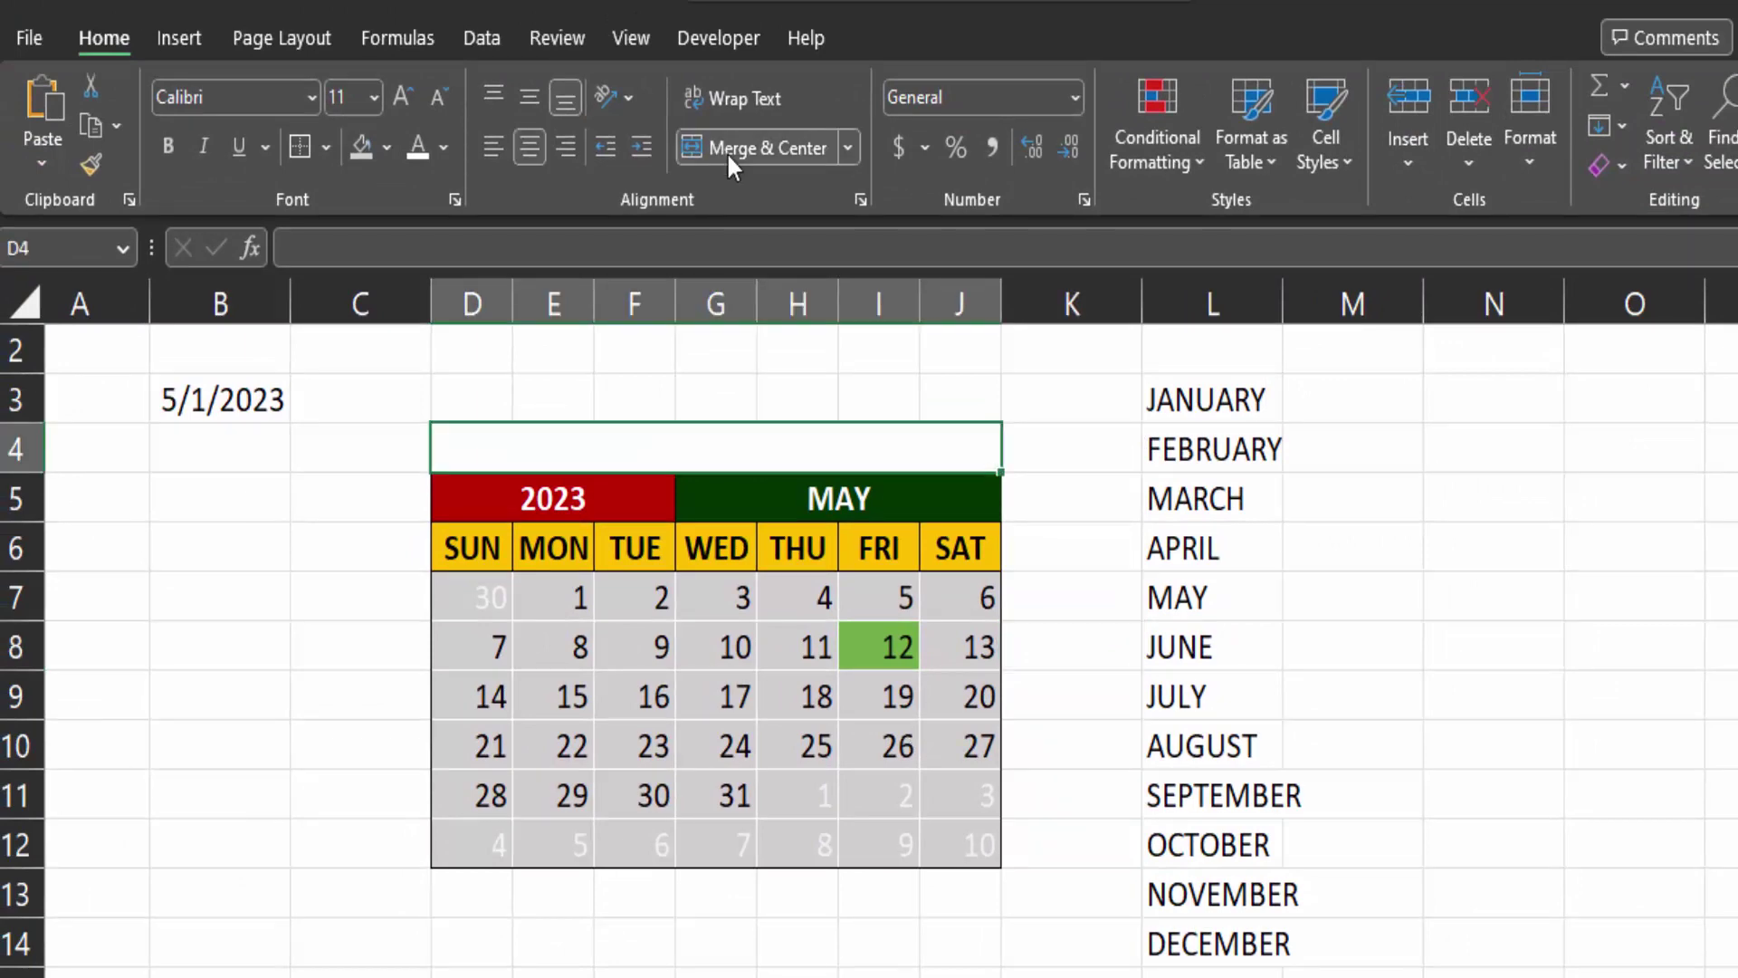
pyautogui.click(166, 145)
pyautogui.click(325, 147)
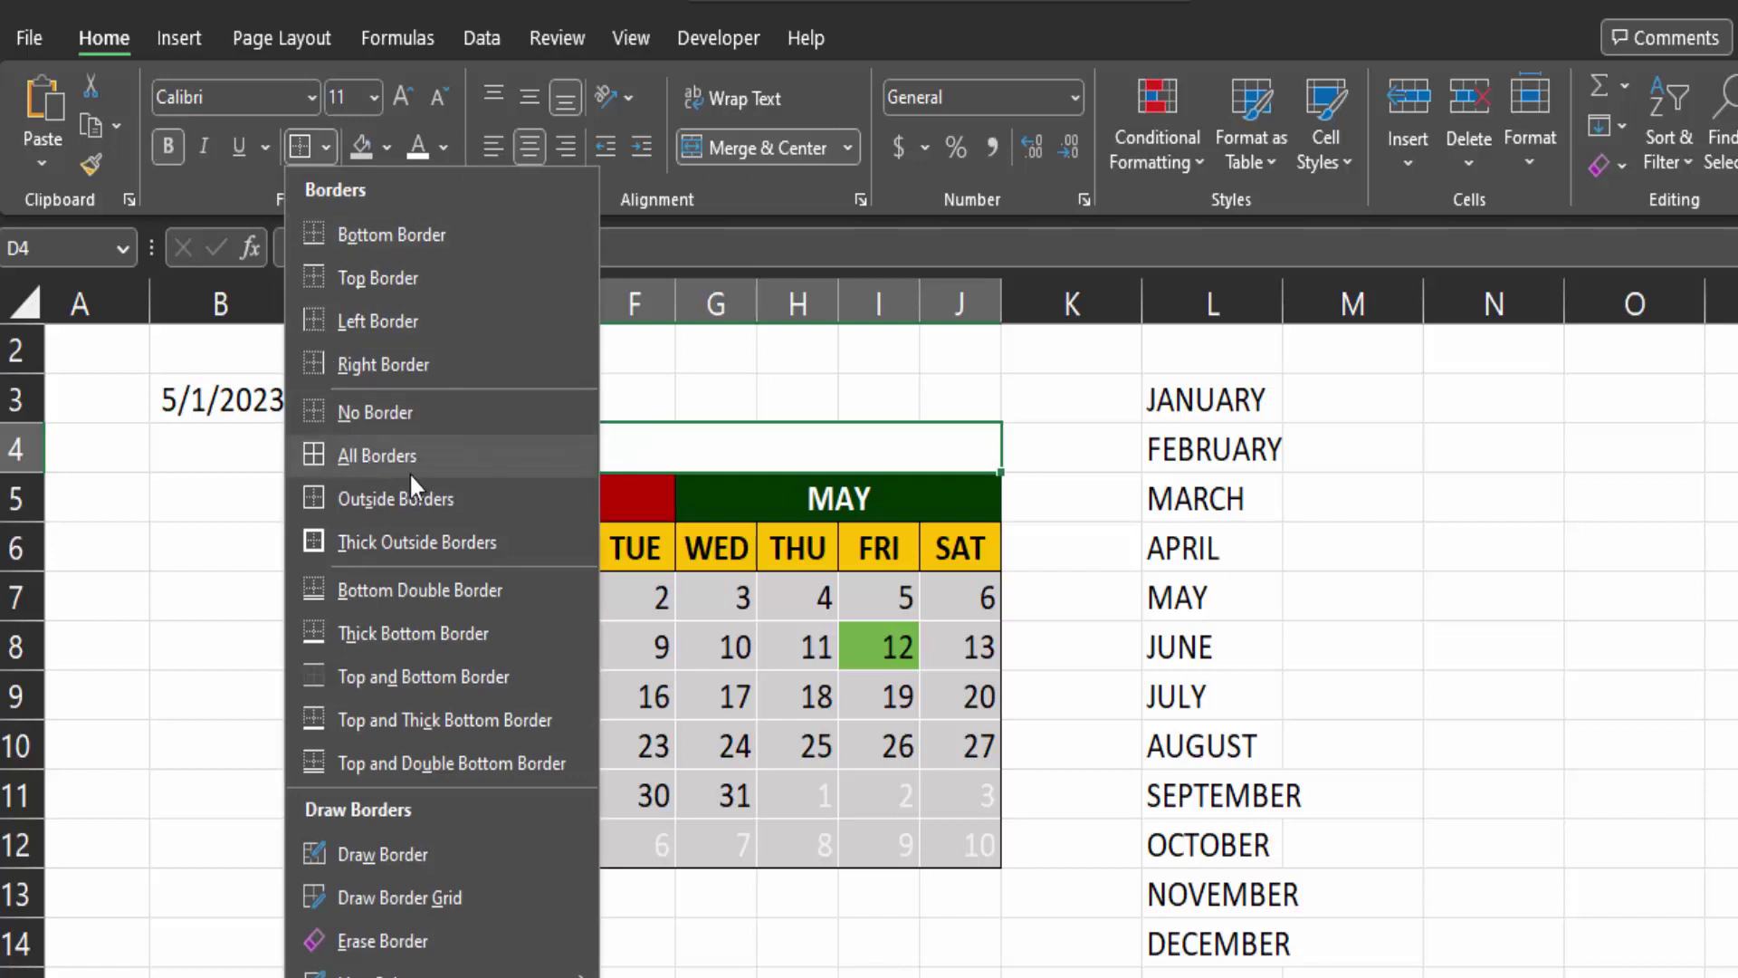
pyautogui.click(310, 457)
pyautogui.write('My Calendar')
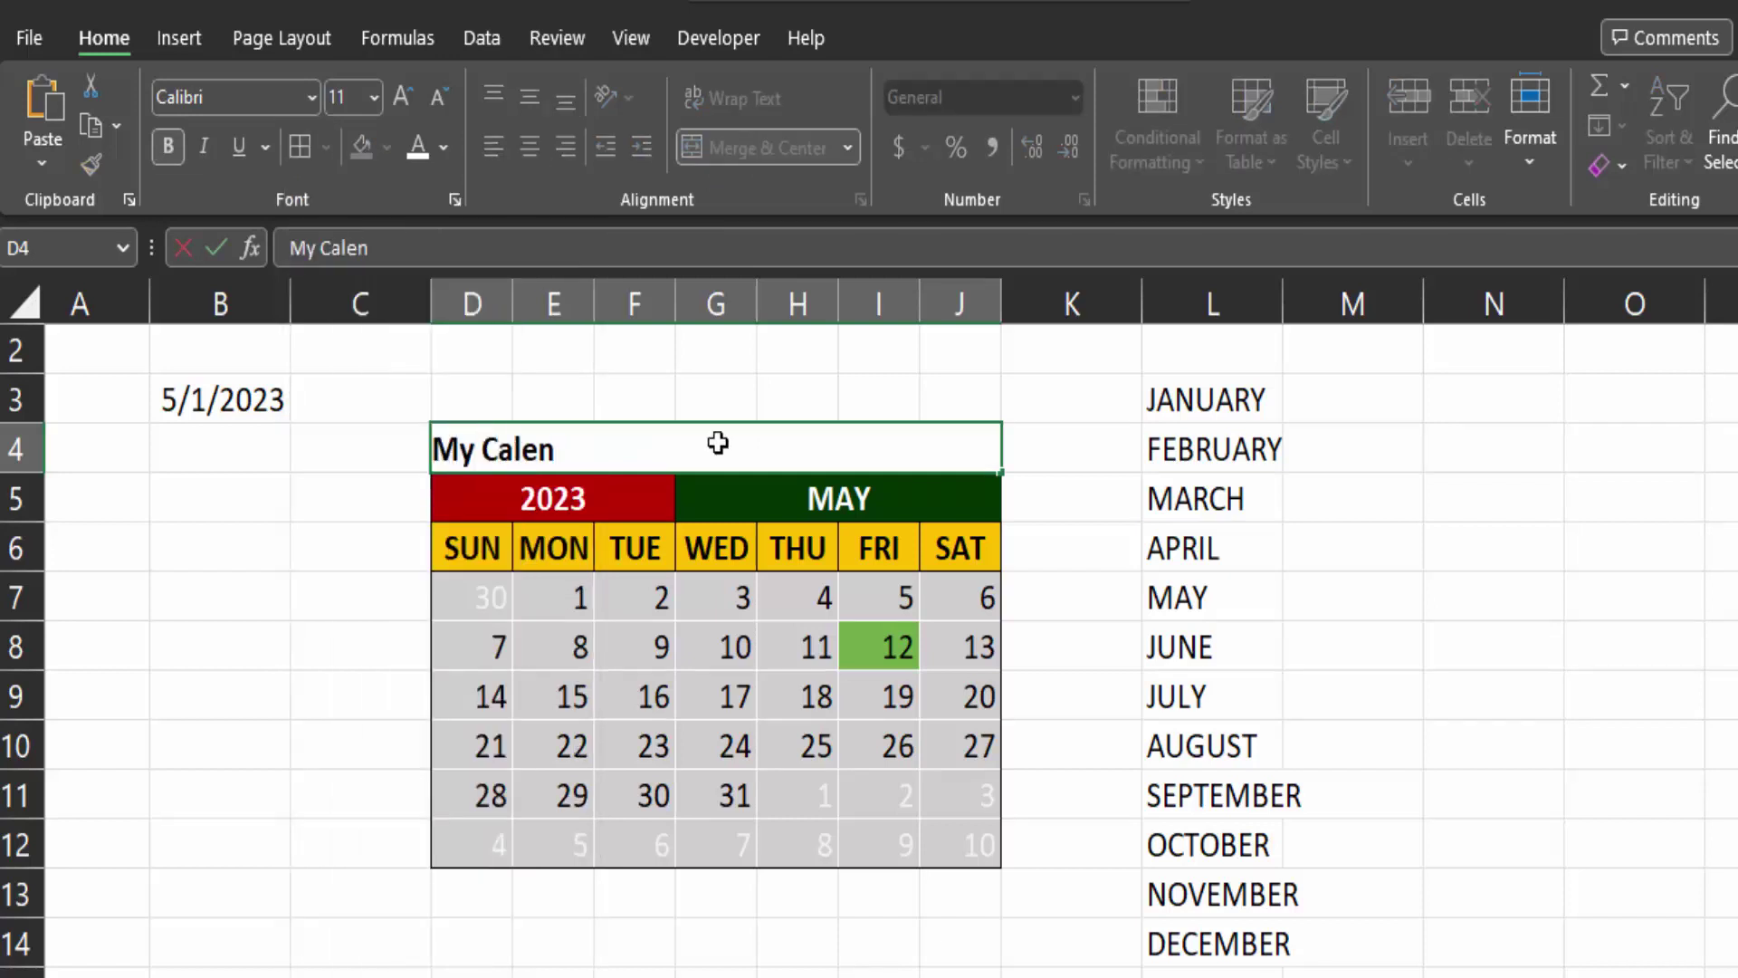
pyautogui.press('Return')
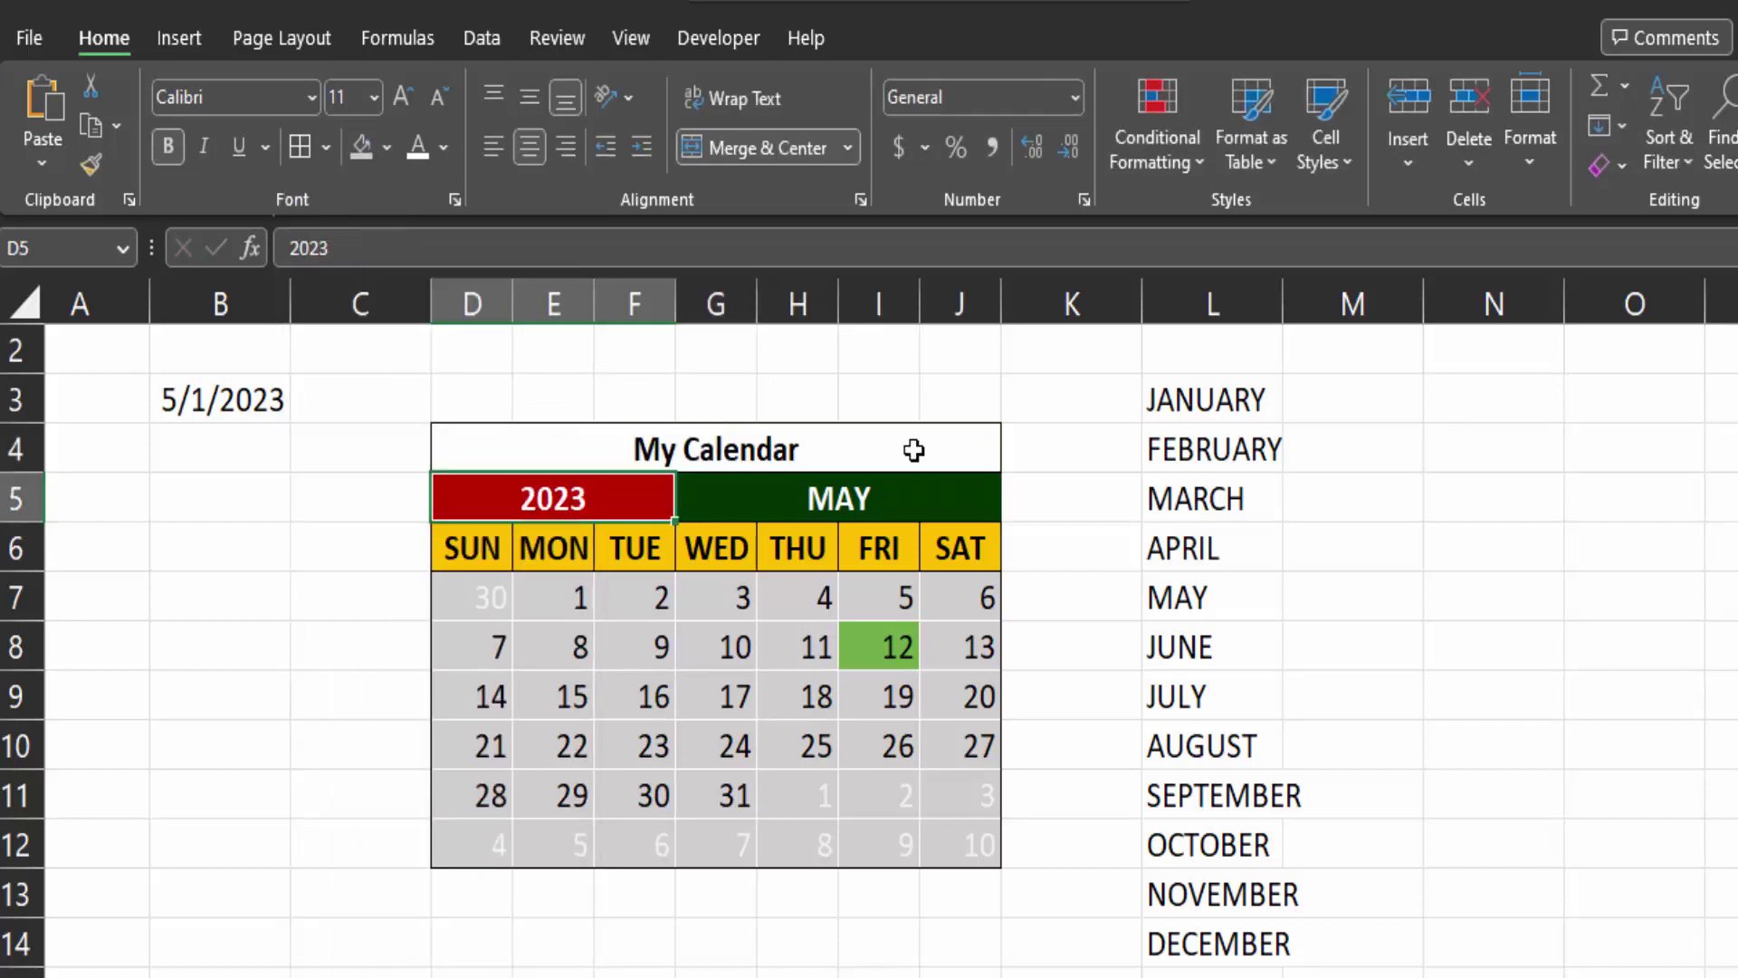
# - Hide column L with the month names and column B with the start date
pyautogui.rightClick(1168, 305)
pyautogui.click(1330, 842)
pyautogui.rightClick(258, 305)
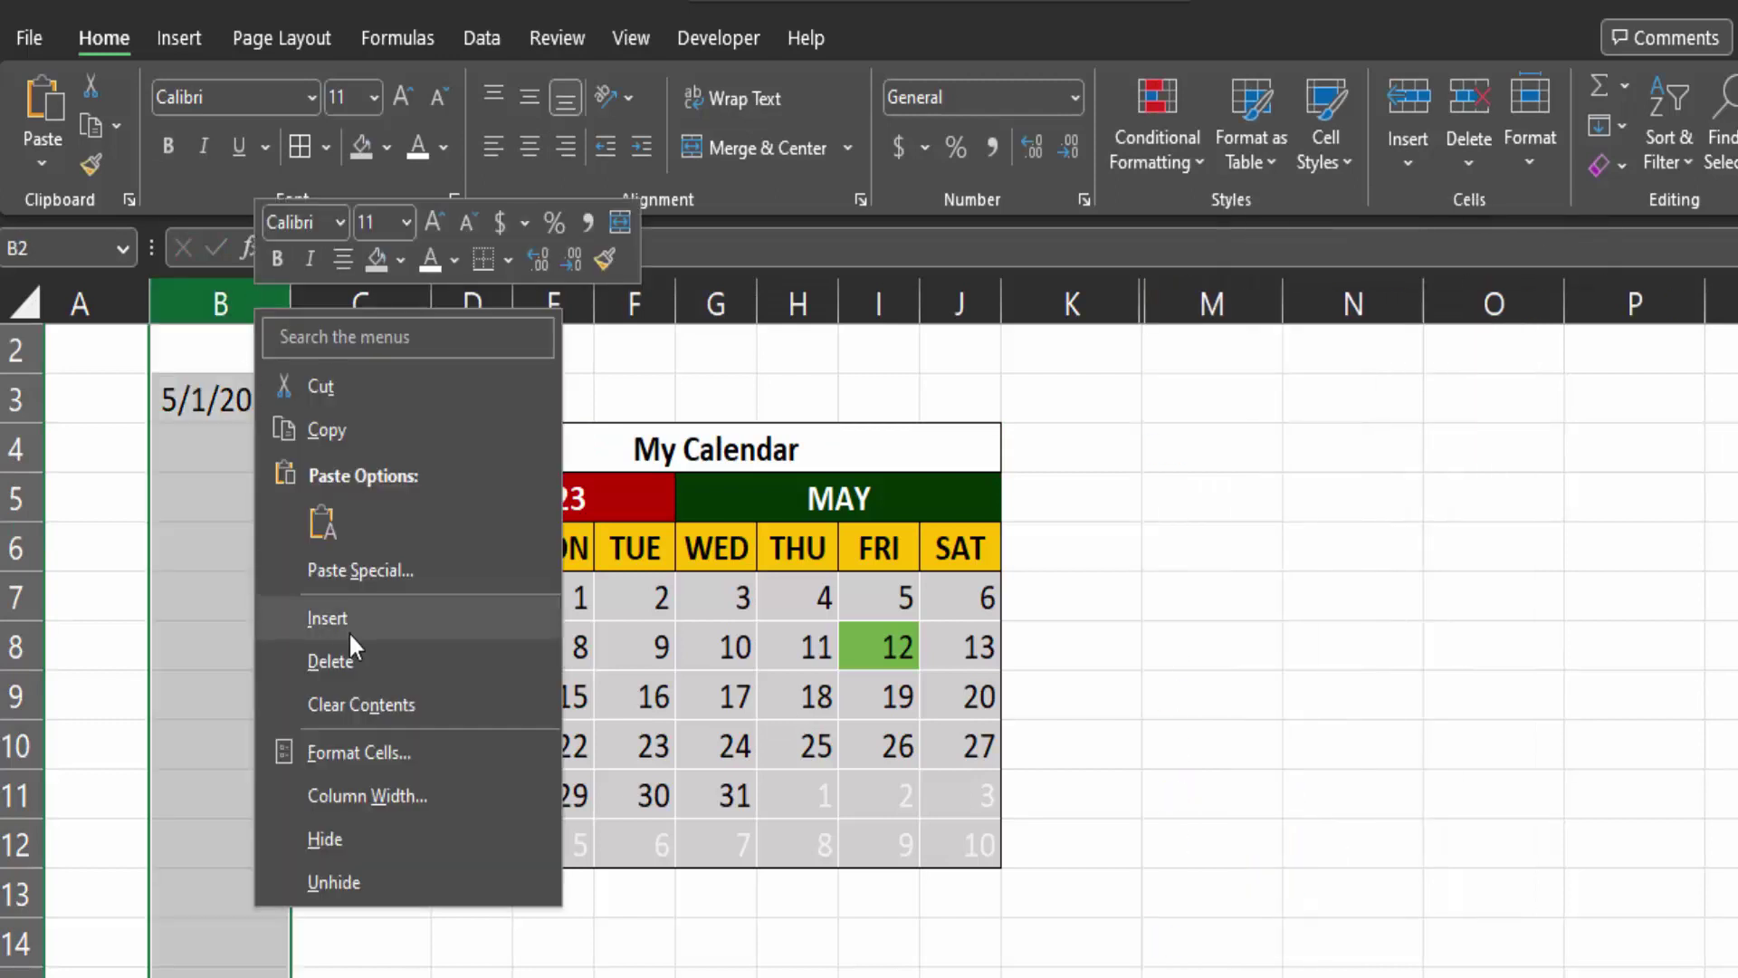
pyautogui.click(358, 837)
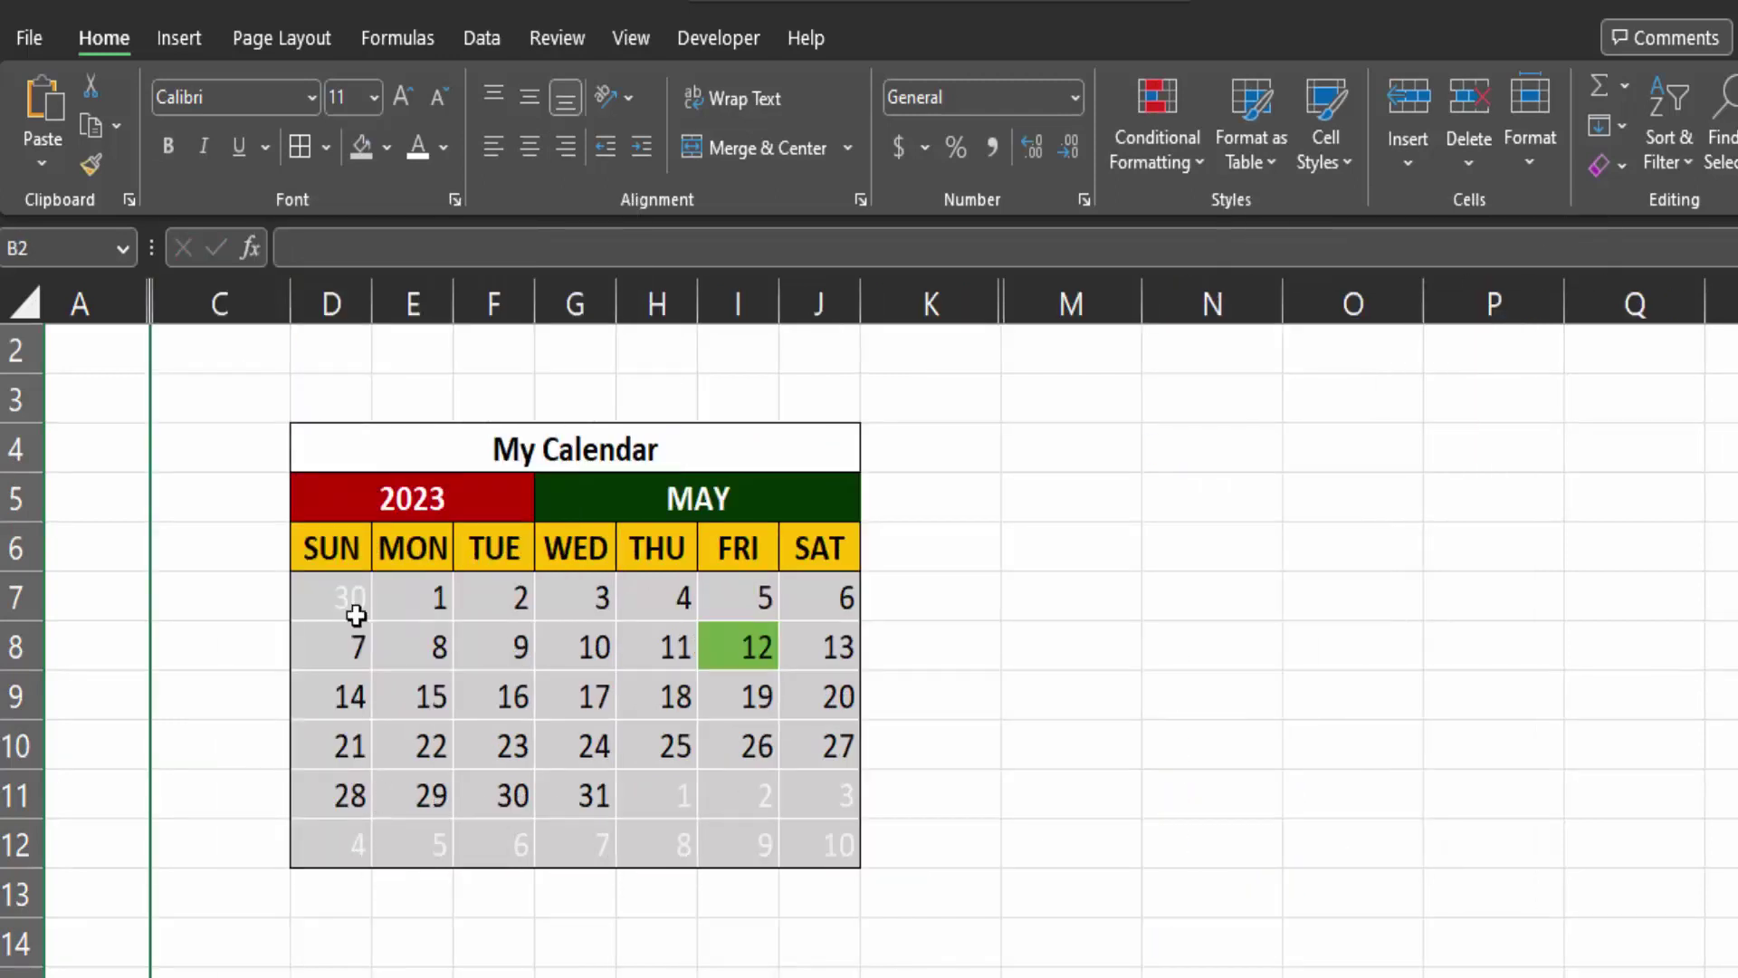
# - Turn off the sheet gridlines from the View settings
pyautogui.click(652, 37)
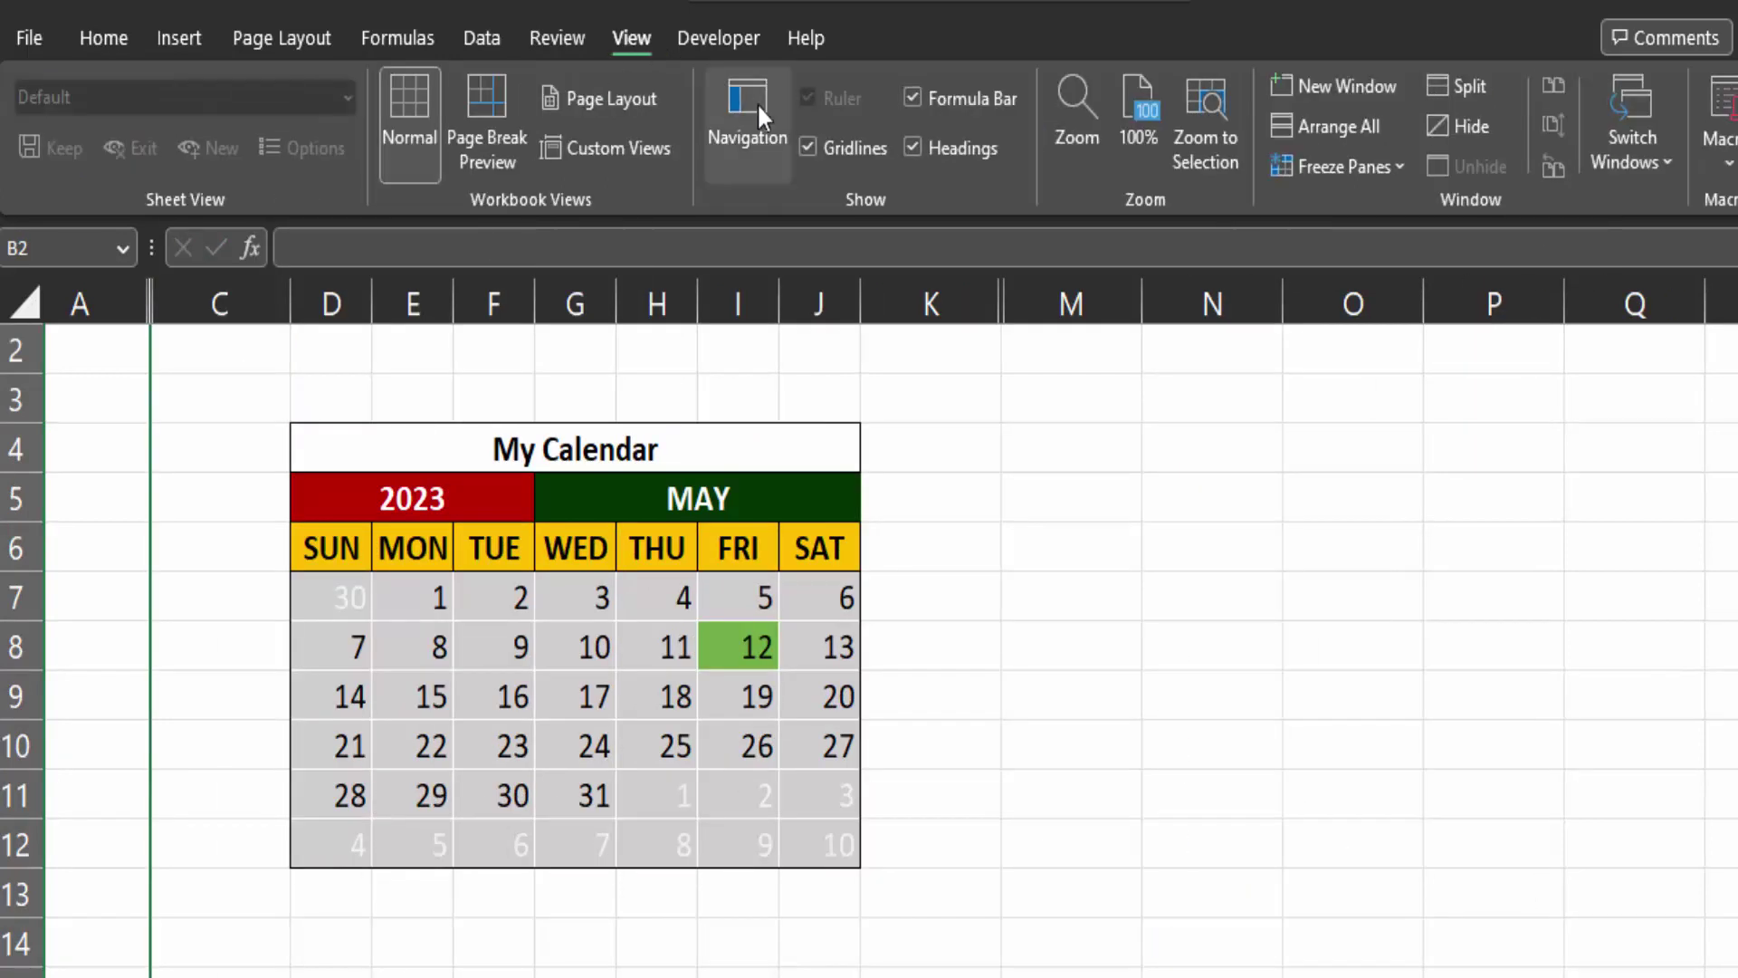
pyautogui.click(806, 149)
pyautogui.click(934, 546)
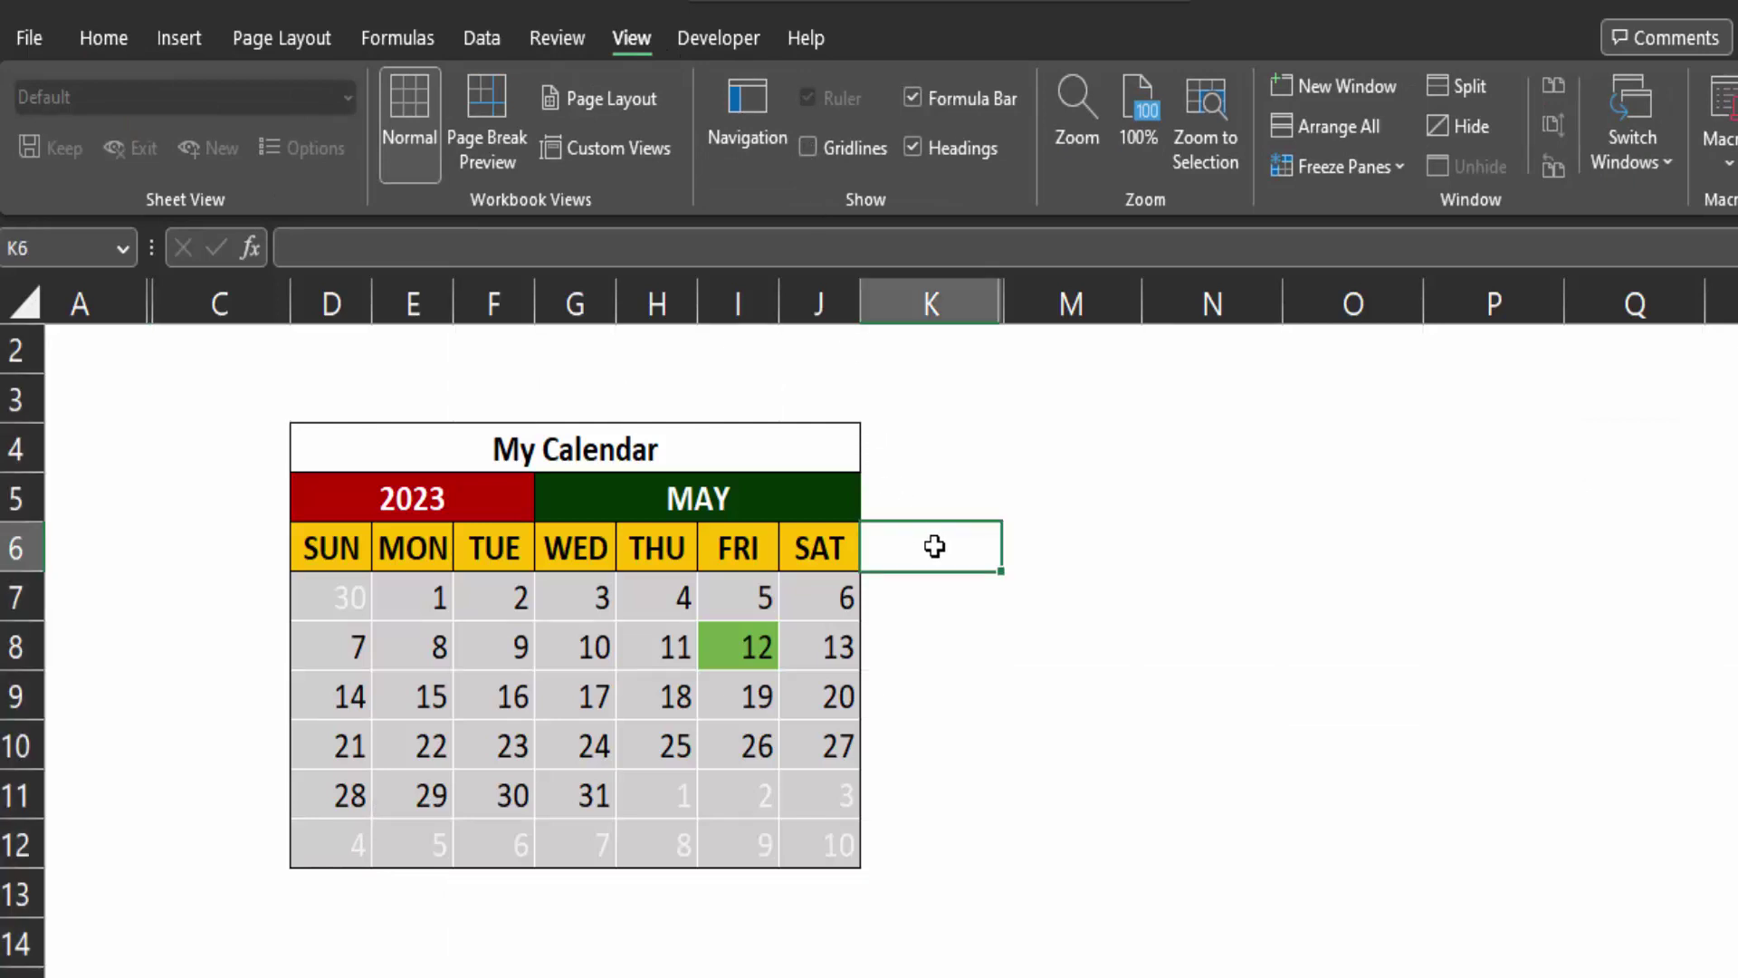
pyautogui.click(849, 507)
pyautogui.click(874, 507)
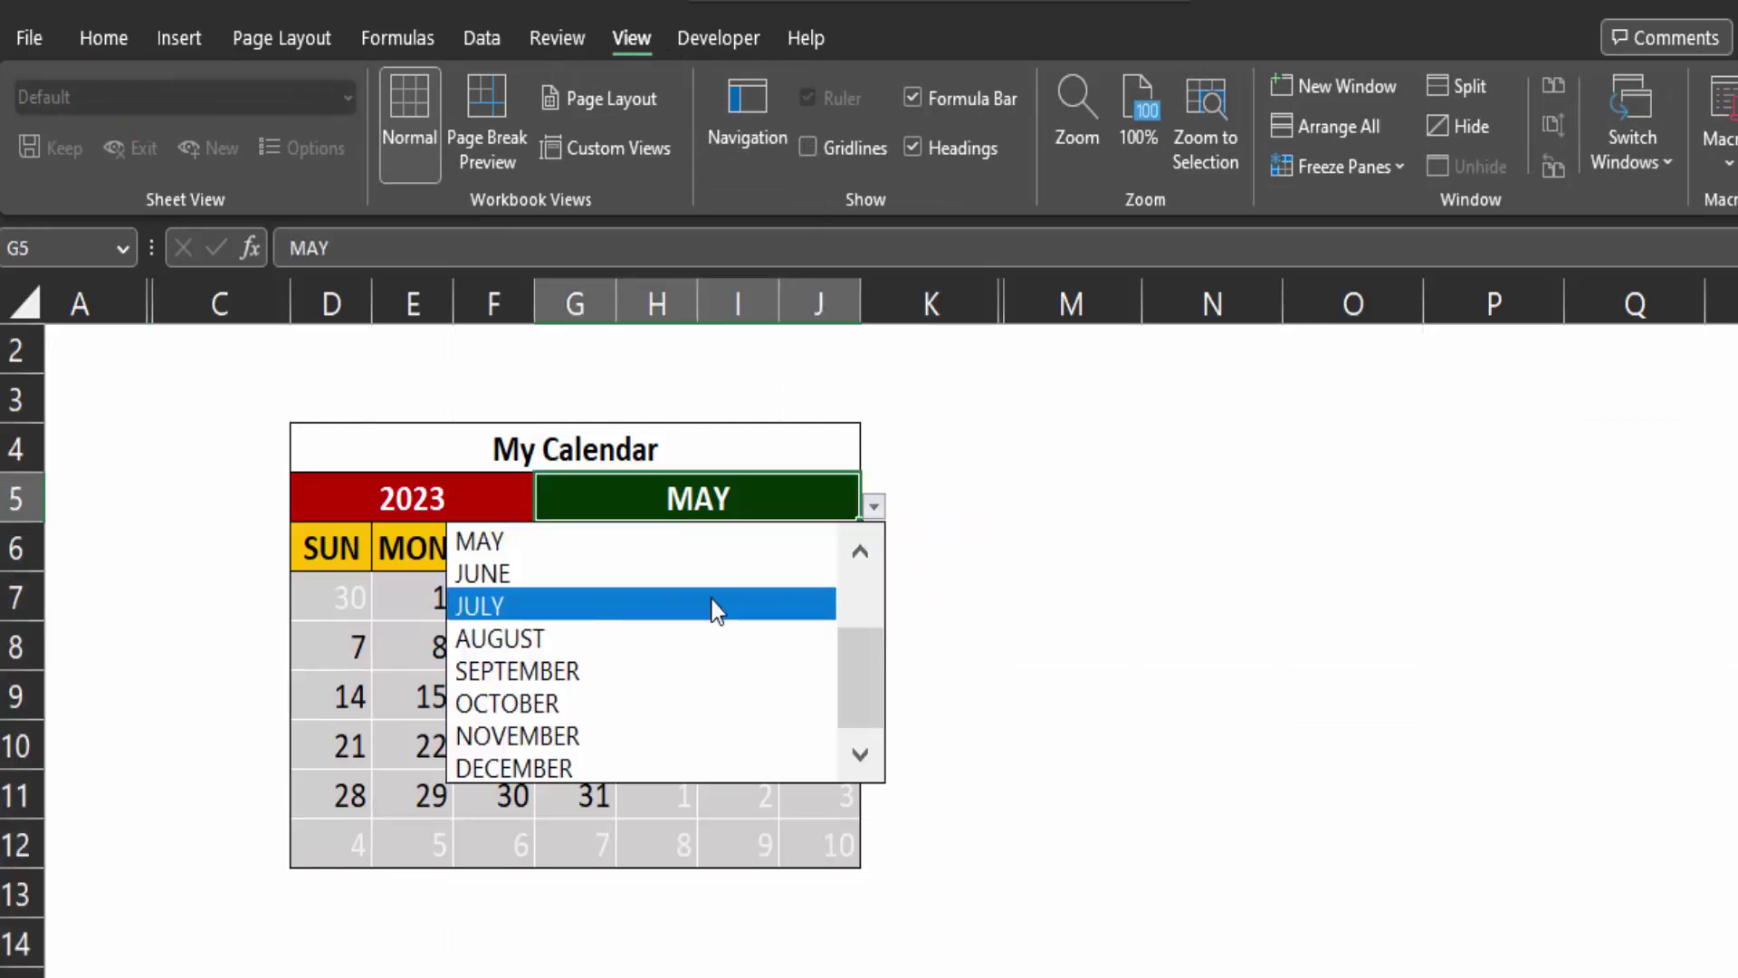
# - Change the calendar year to 2002, passing through 2022, with the month still MAY
pyautogui.moveTo(853, 671); pyautogui.dragTo(767, 559)
pyautogui.press('Escape')
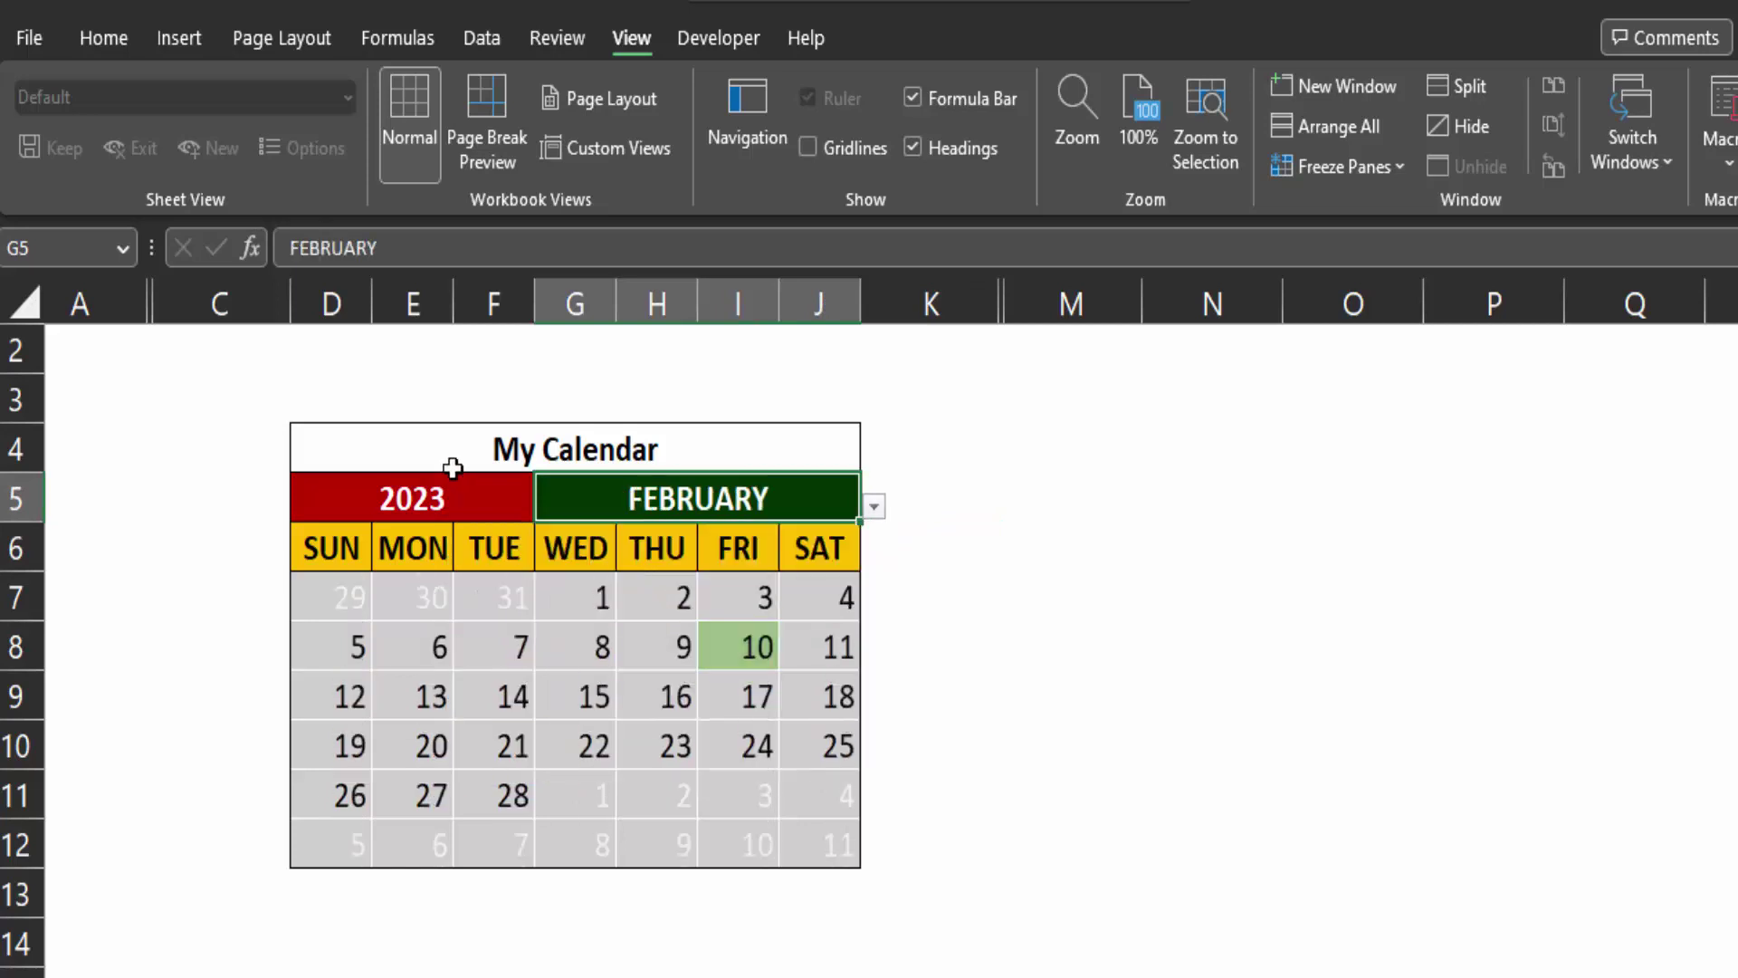
pyautogui.click(475, 512)
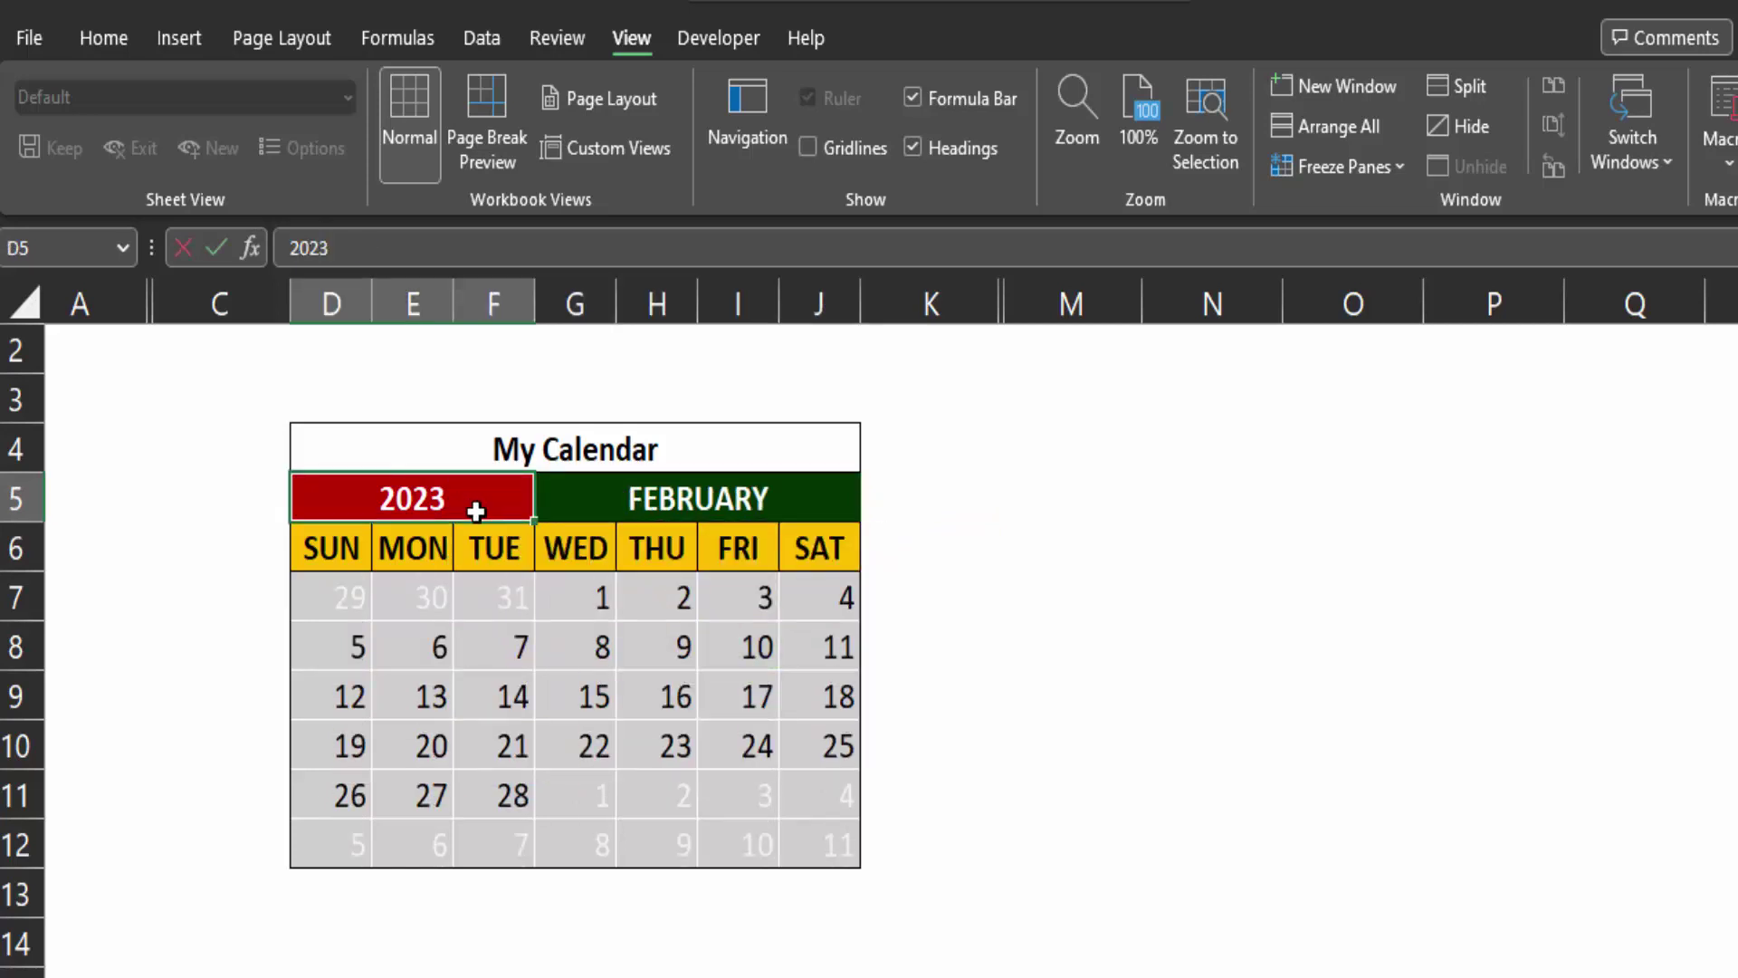
pyautogui.write('2')
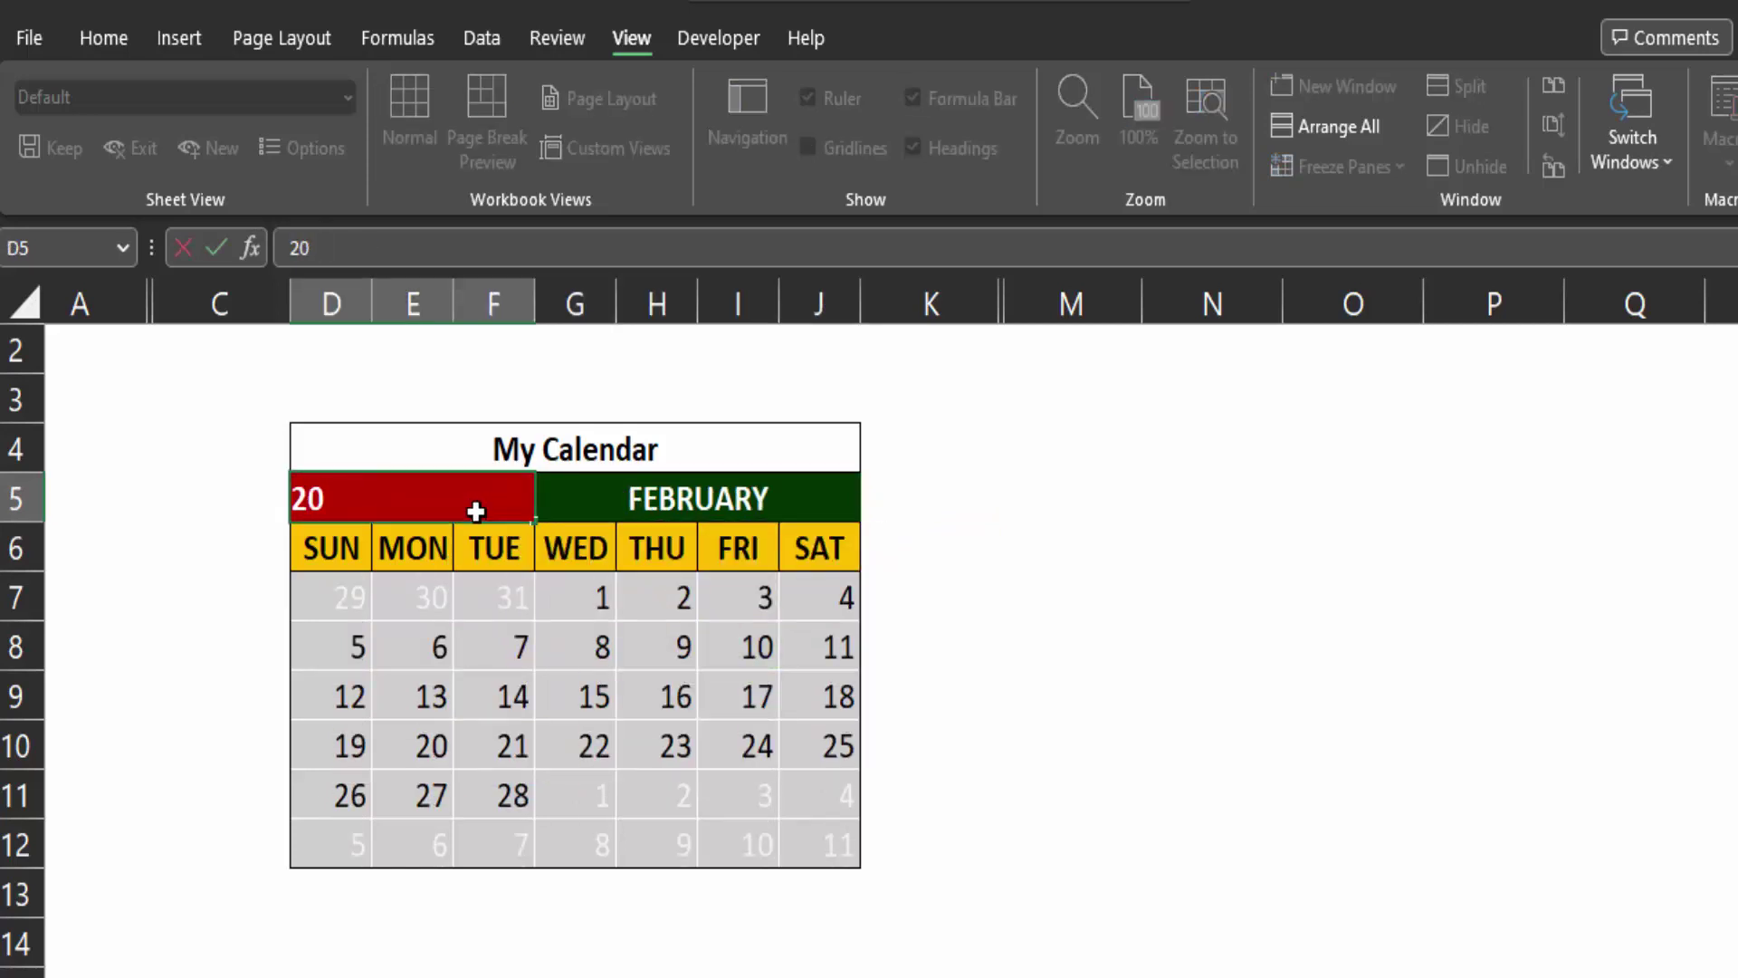
pyautogui.press('Return')
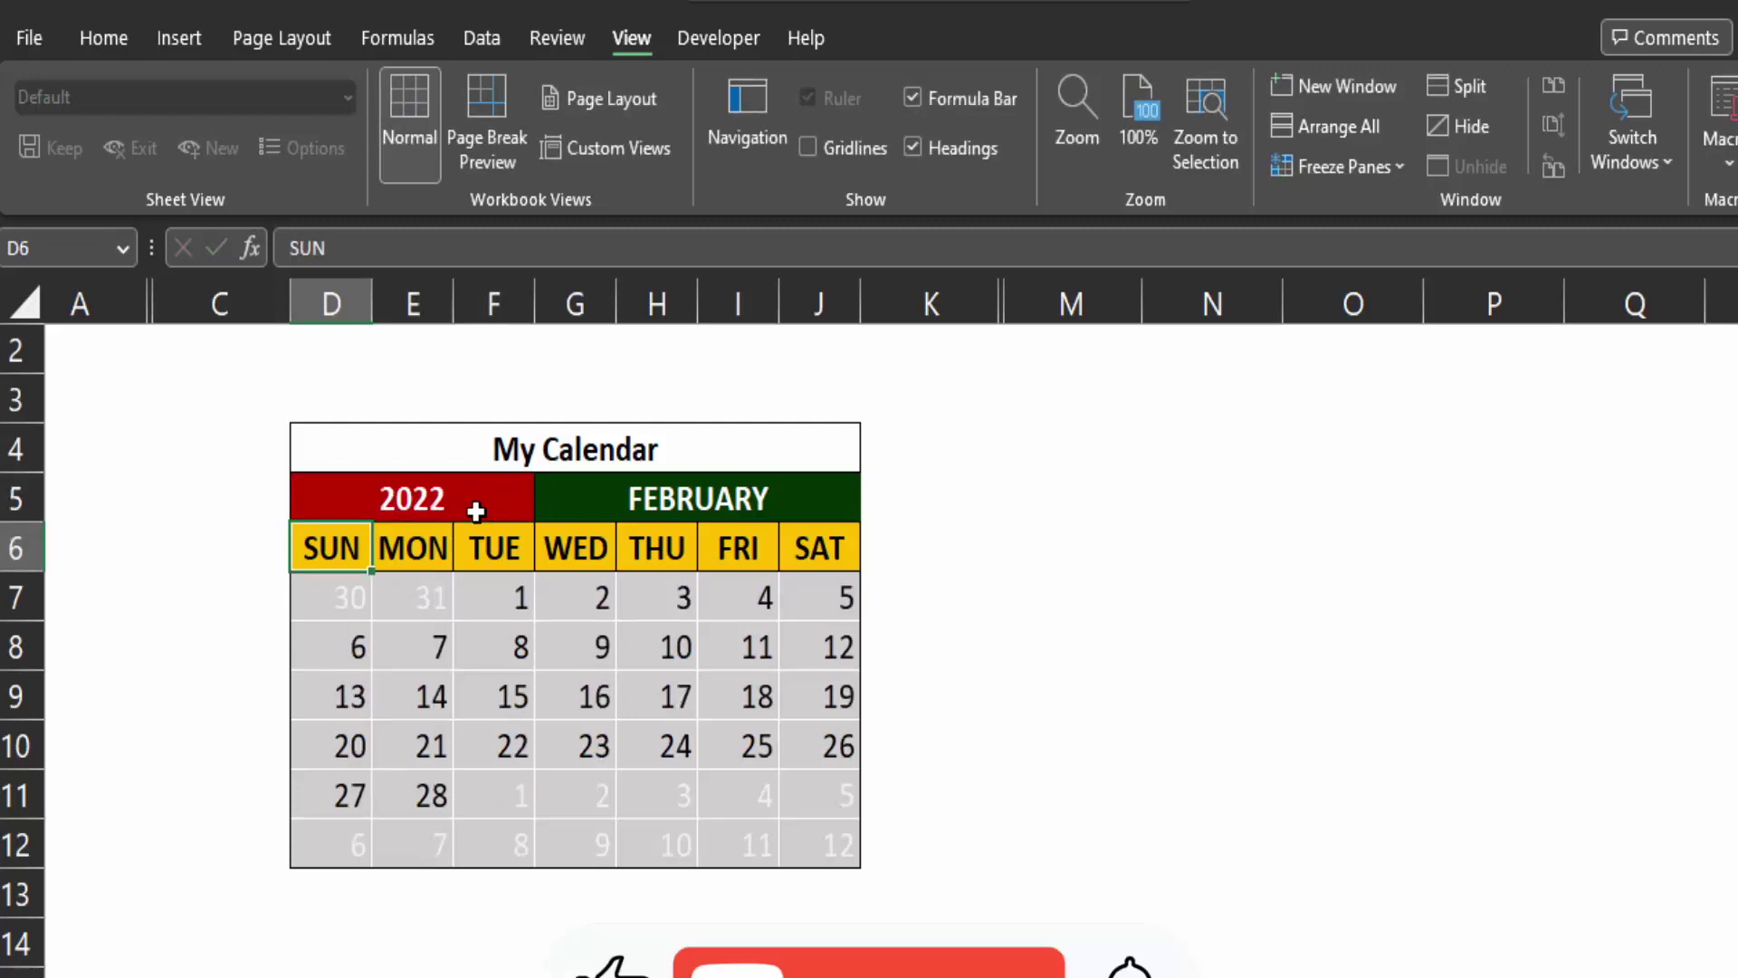
pyautogui.click(475, 511)
pyautogui.write('2002')
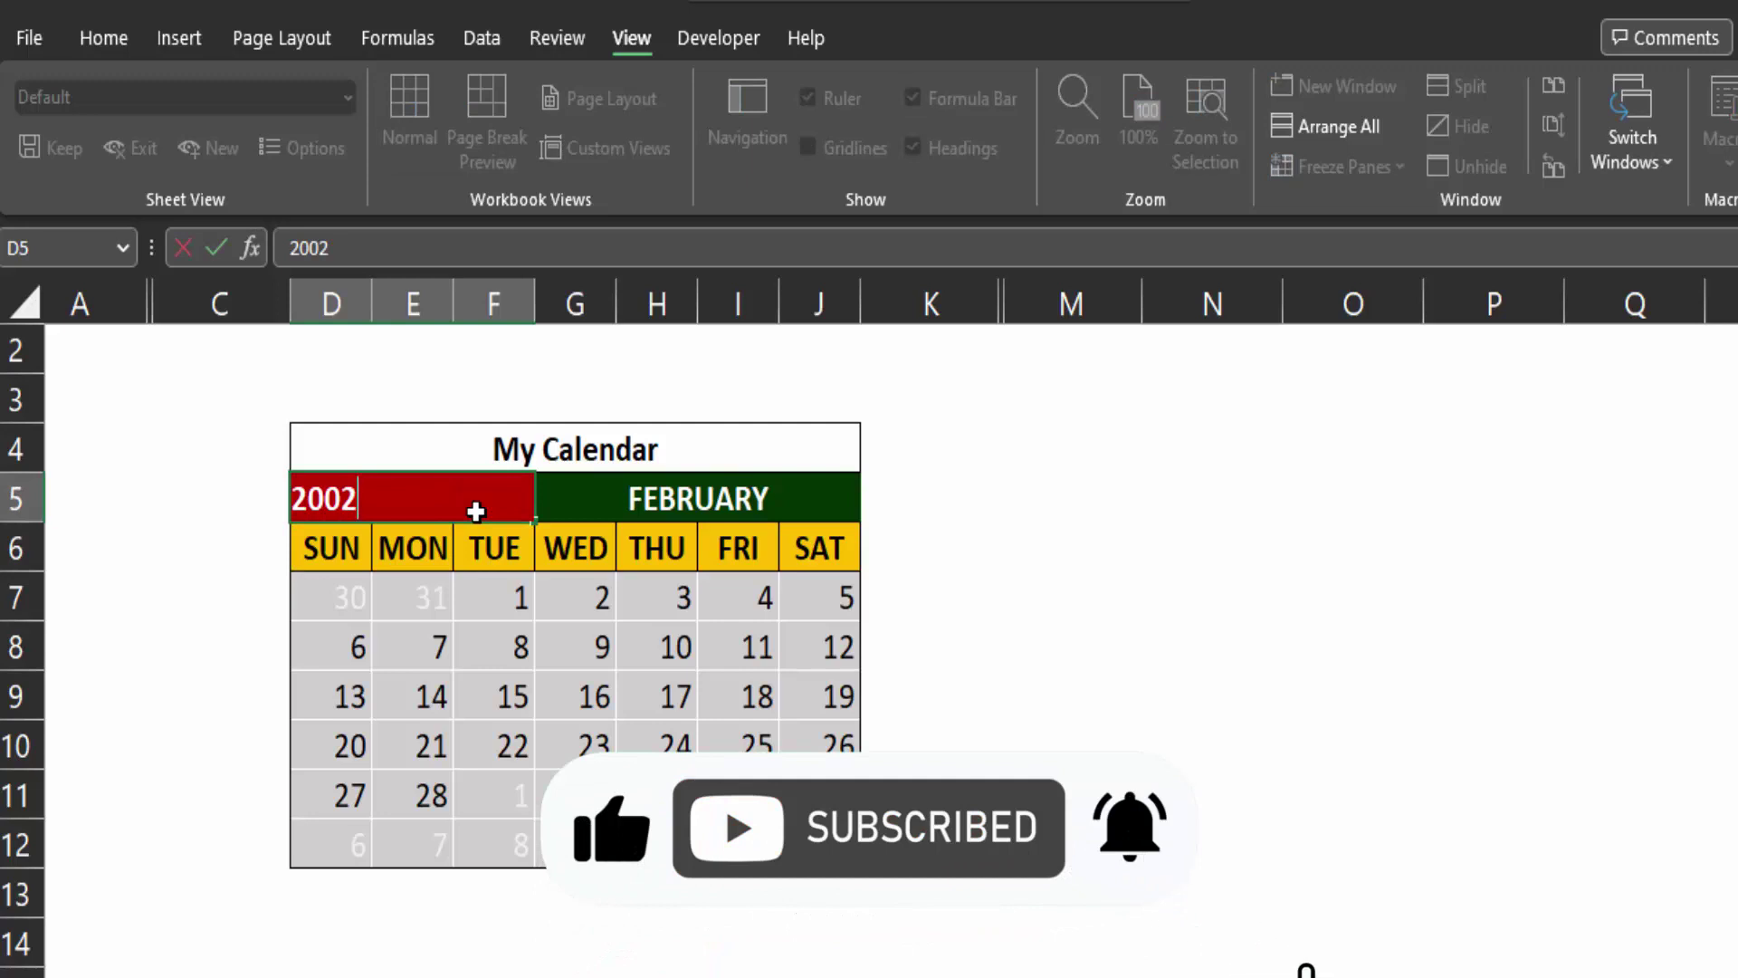
pyautogui.press('Return')
pyautogui.click(681, 514)
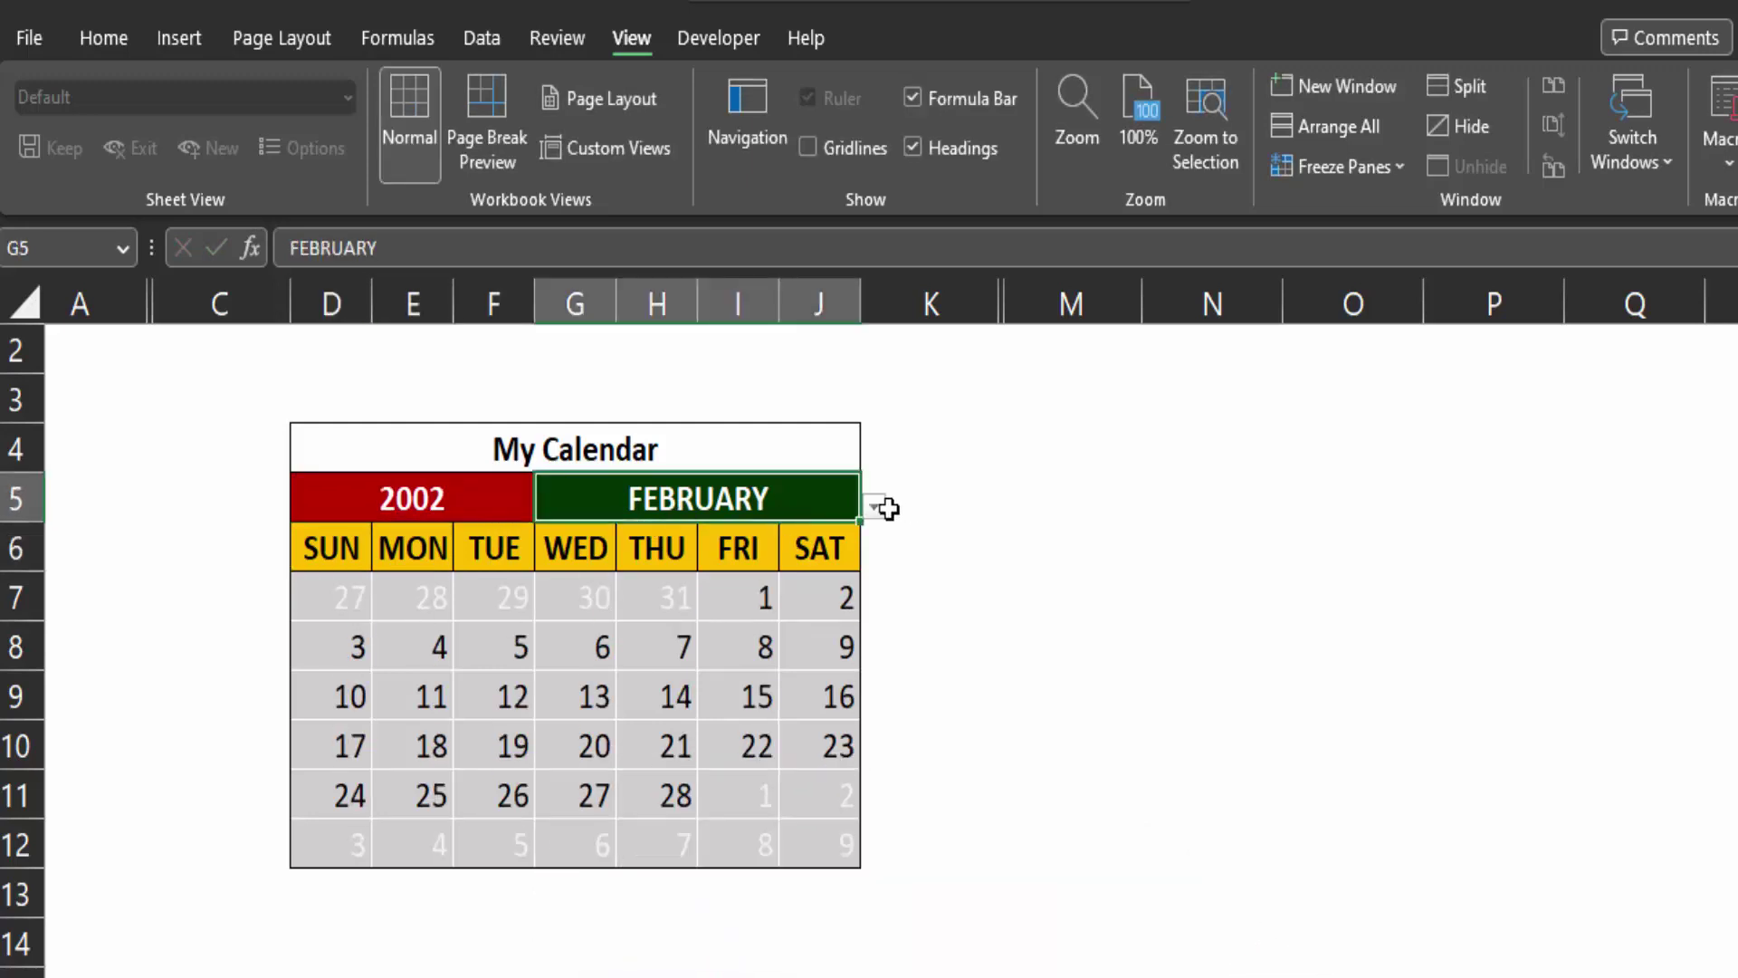